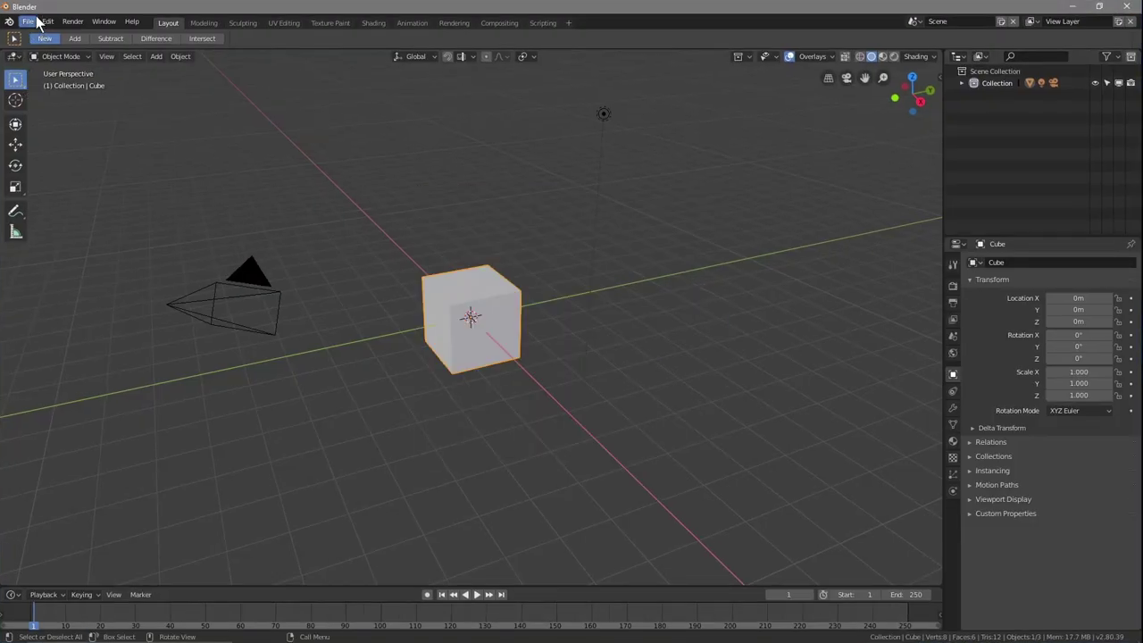
- Save the scene as "cloth - 01" in the Blender 2.8 - Cloth Simulation Beginners Tutorial folder
click(28, 22)
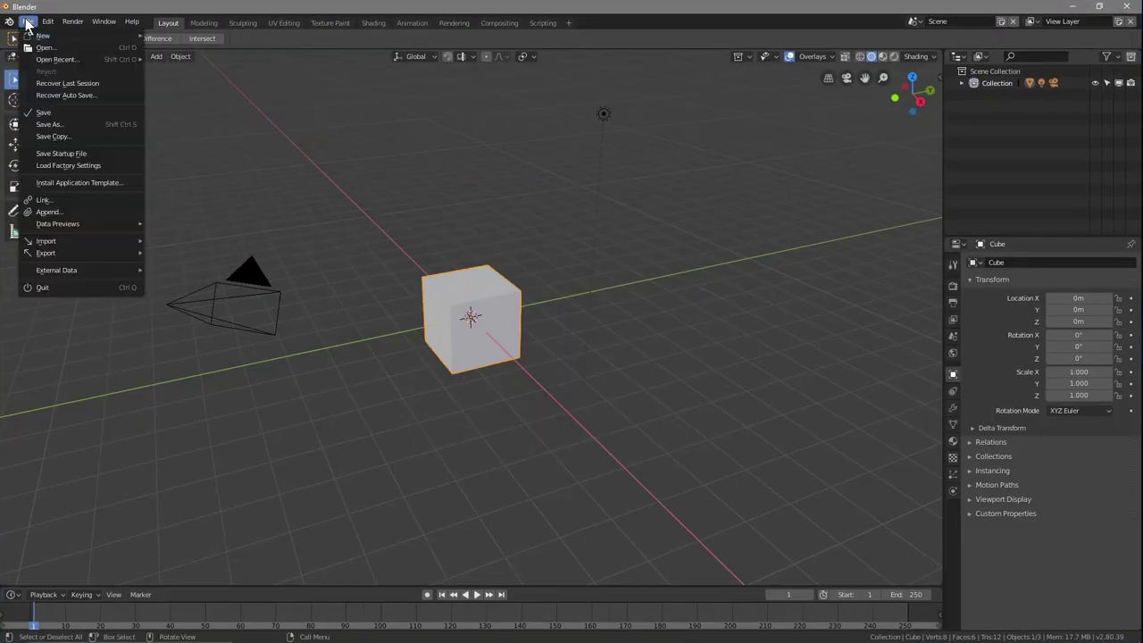
click(46, 125)
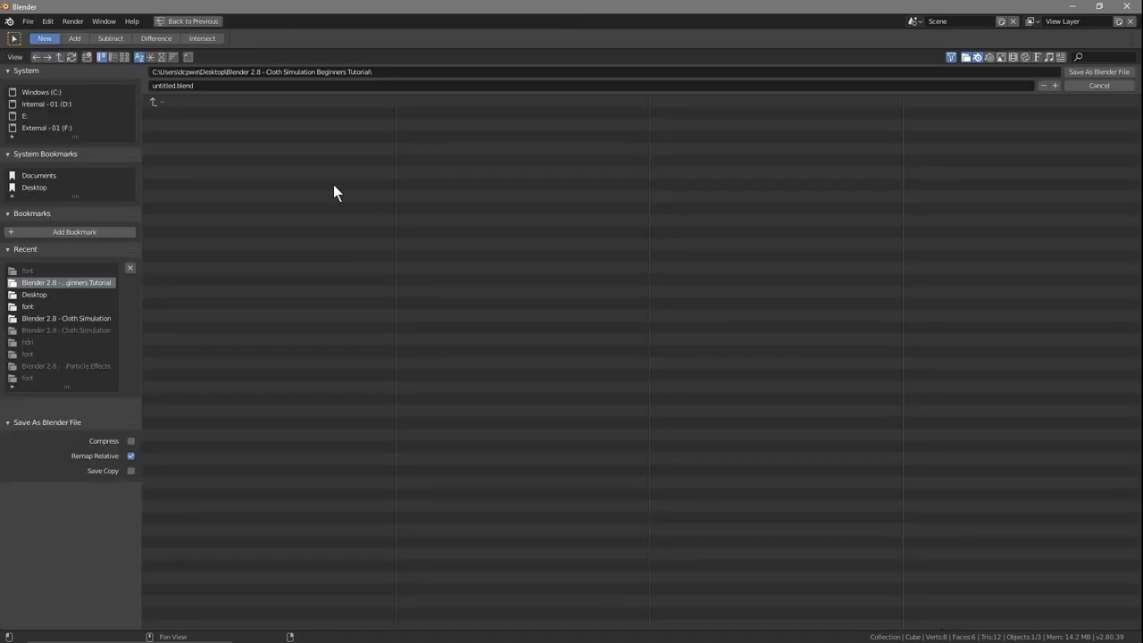
click(187, 85)
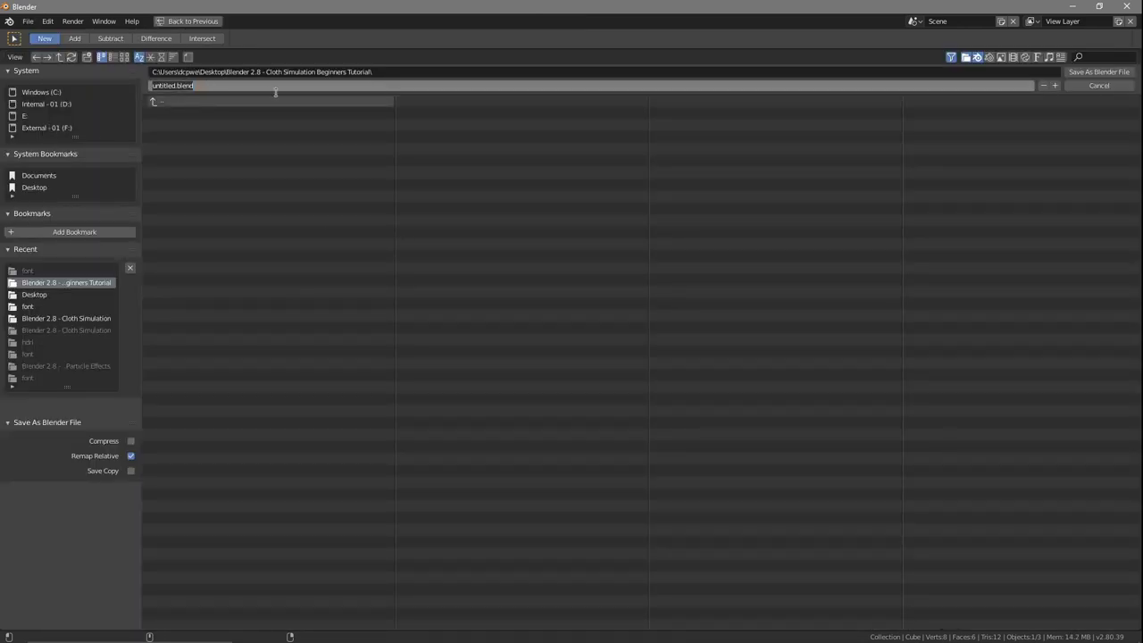
text(cloth - 01)
click(1098, 74)
click(1098, 74)
- Delete the default cube and add a mesh plane at the world origin
click(499, 297)
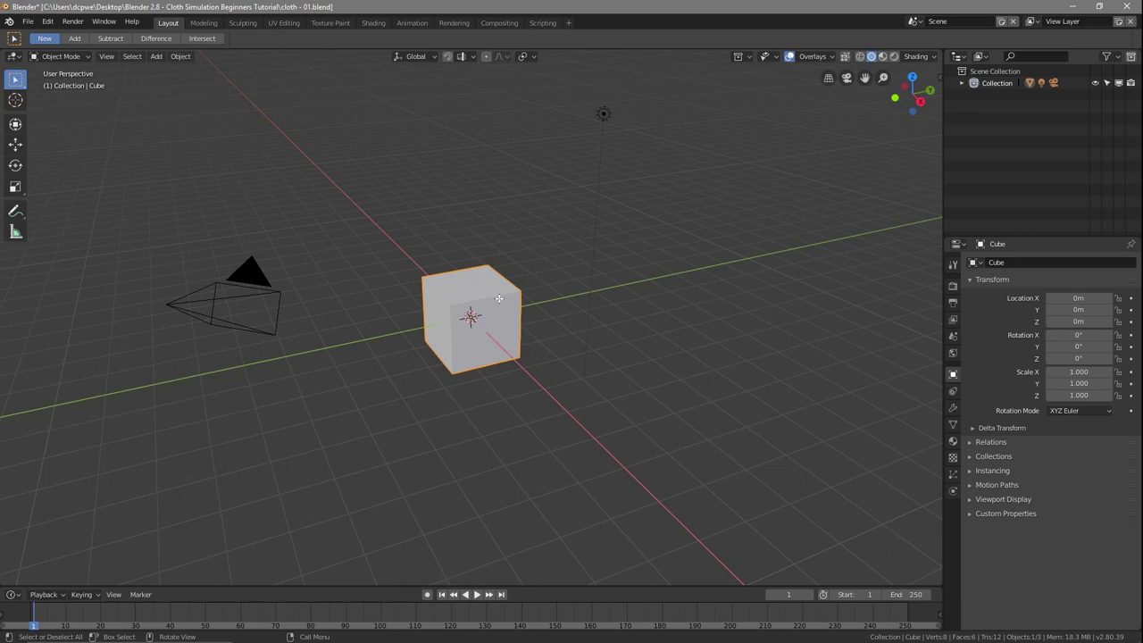
key(Delete)
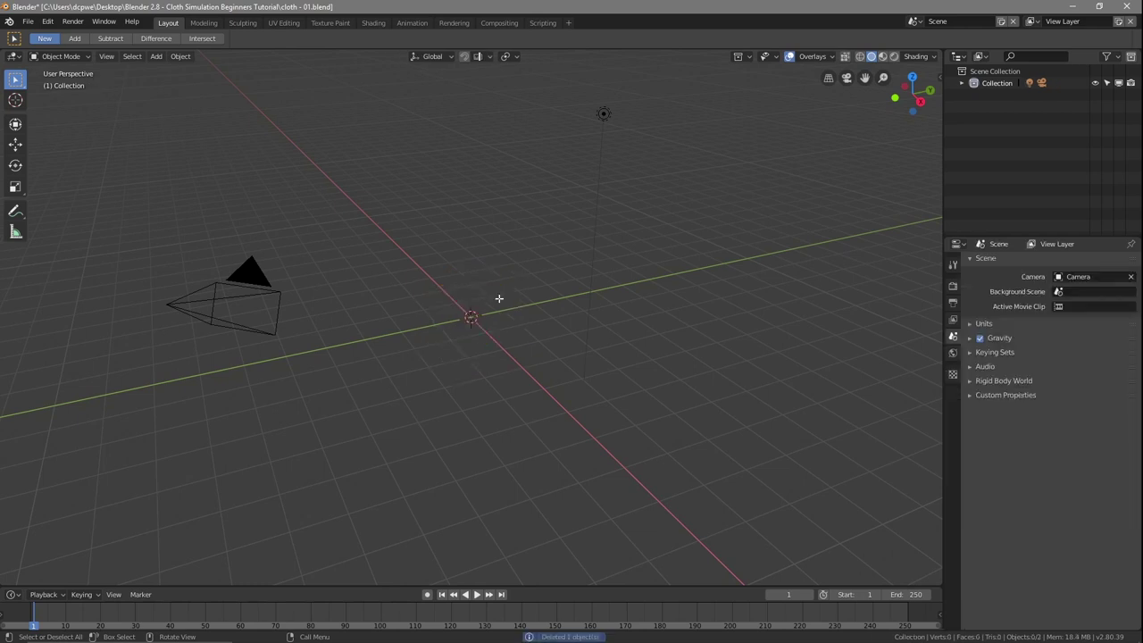
key(shift+a)
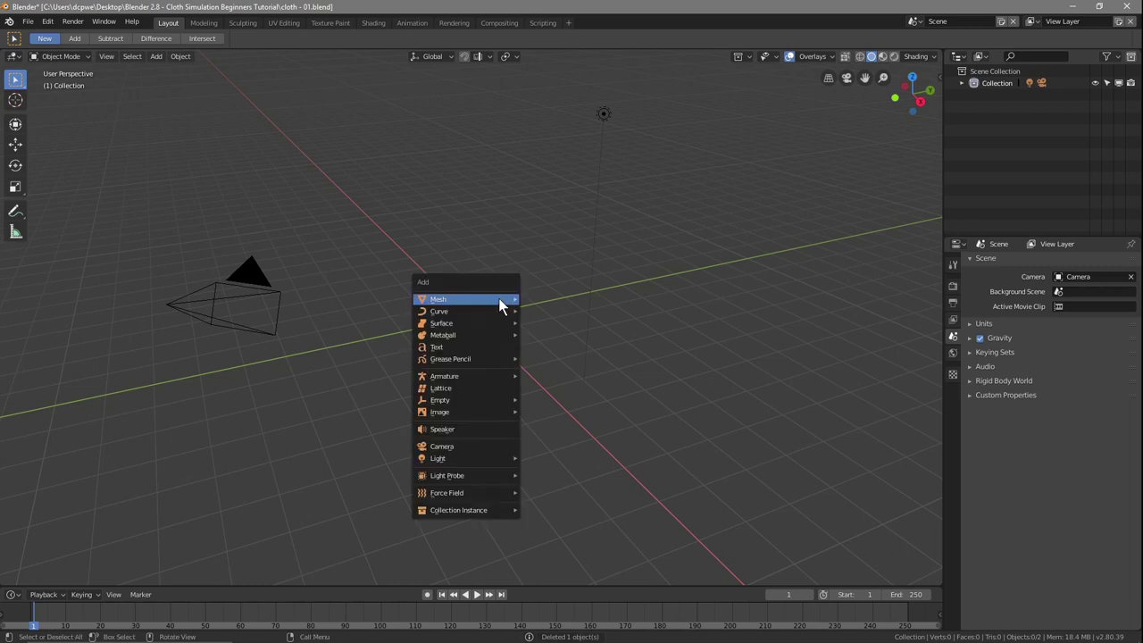
mouse_move(502, 301)
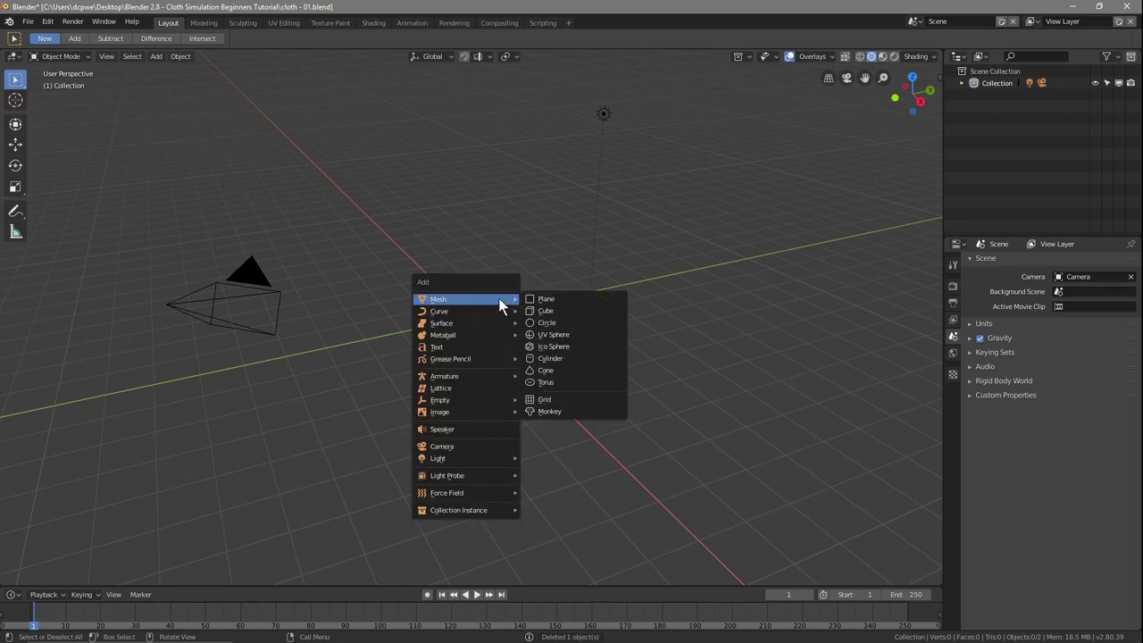
click(559, 300)
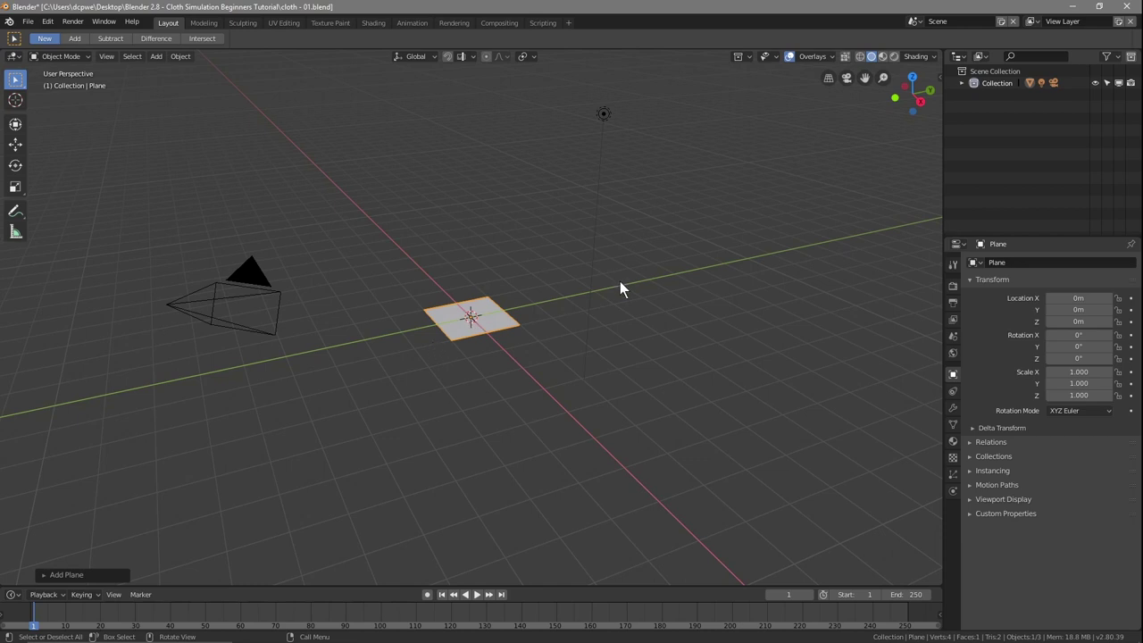
- Scale the plane by 20 on X and Y, leaving Z locked
key(s)
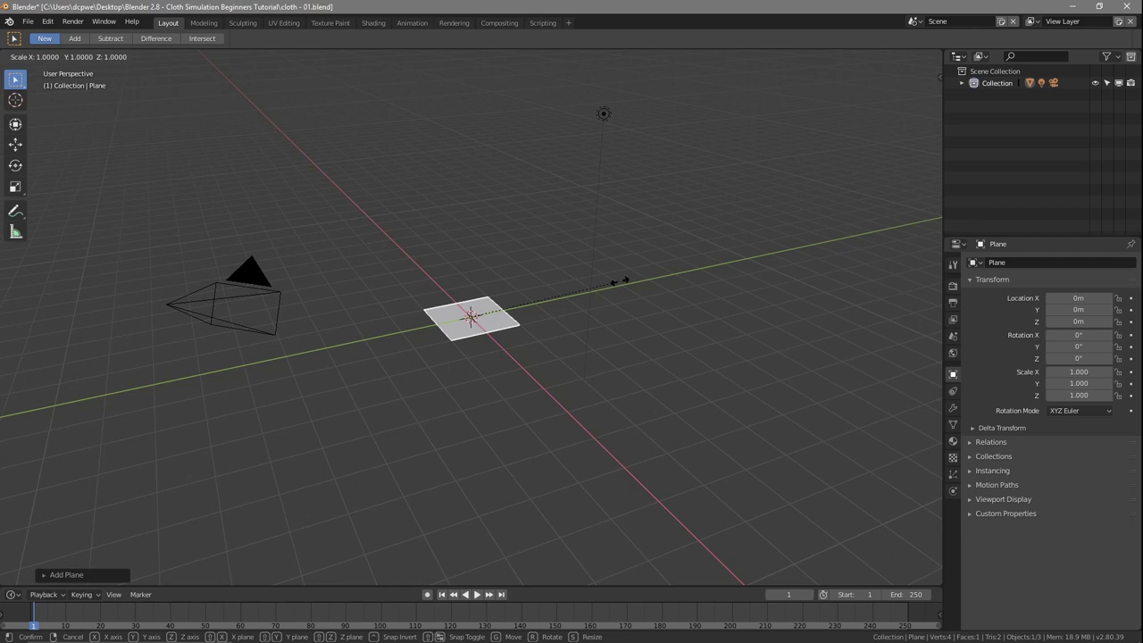
key(shift+z)
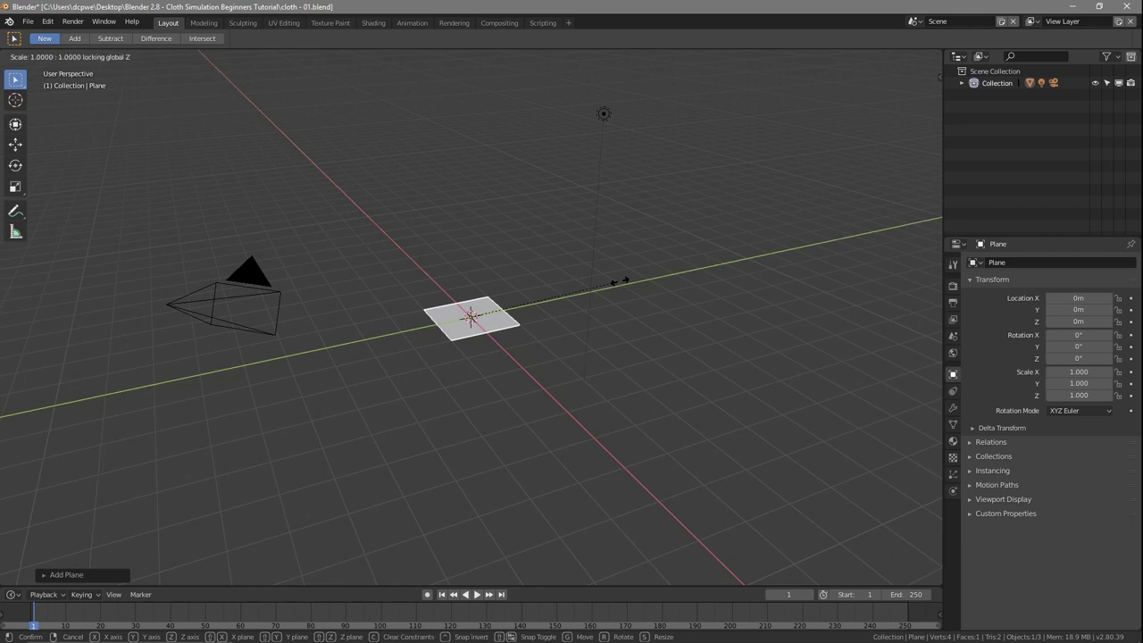
text(20)
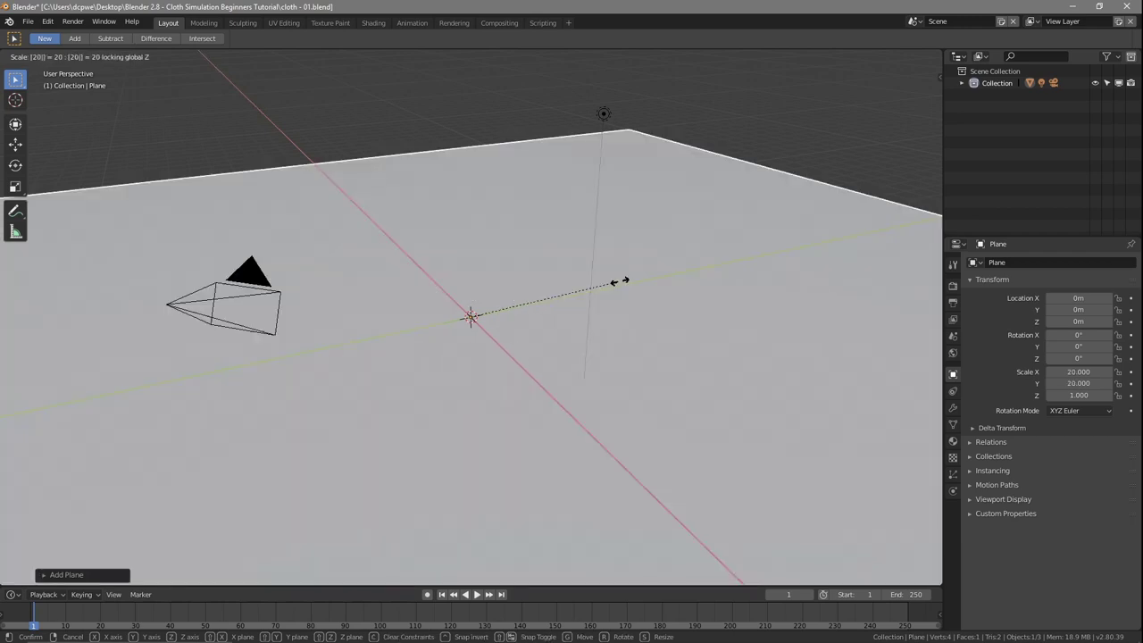
key(Return)
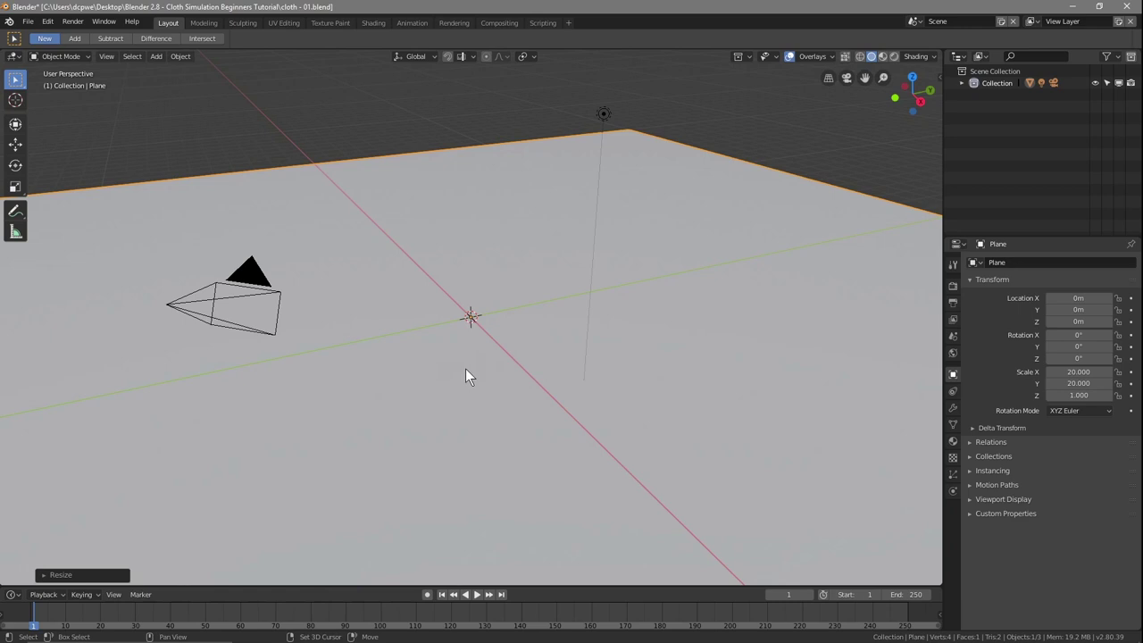
- Add a text object at the world origin
key(shift+a)
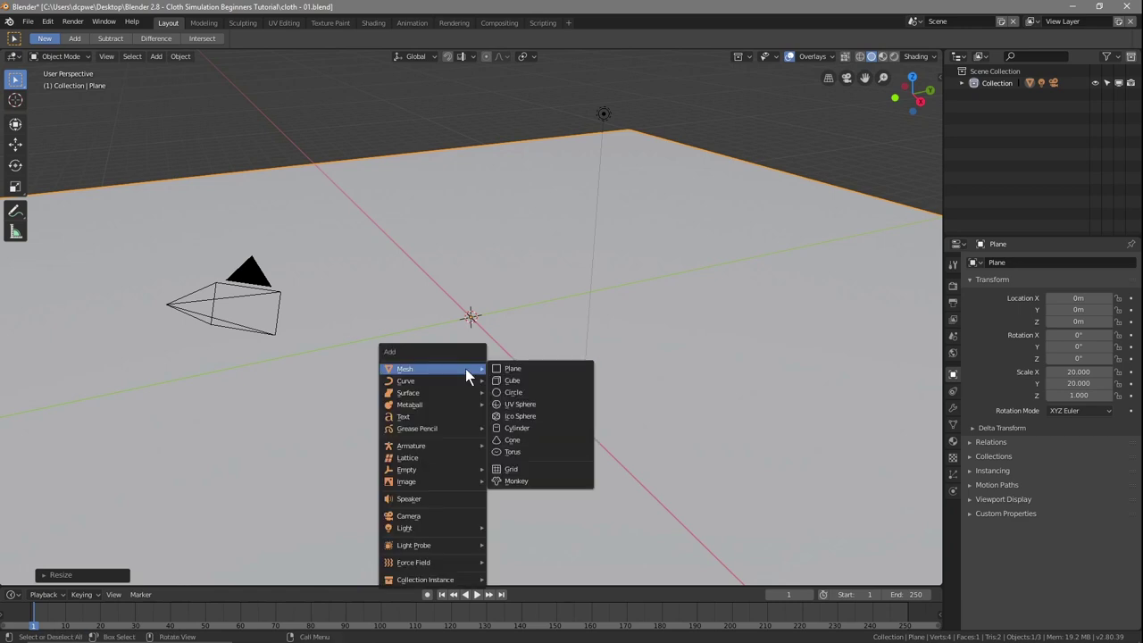
click(449, 415)
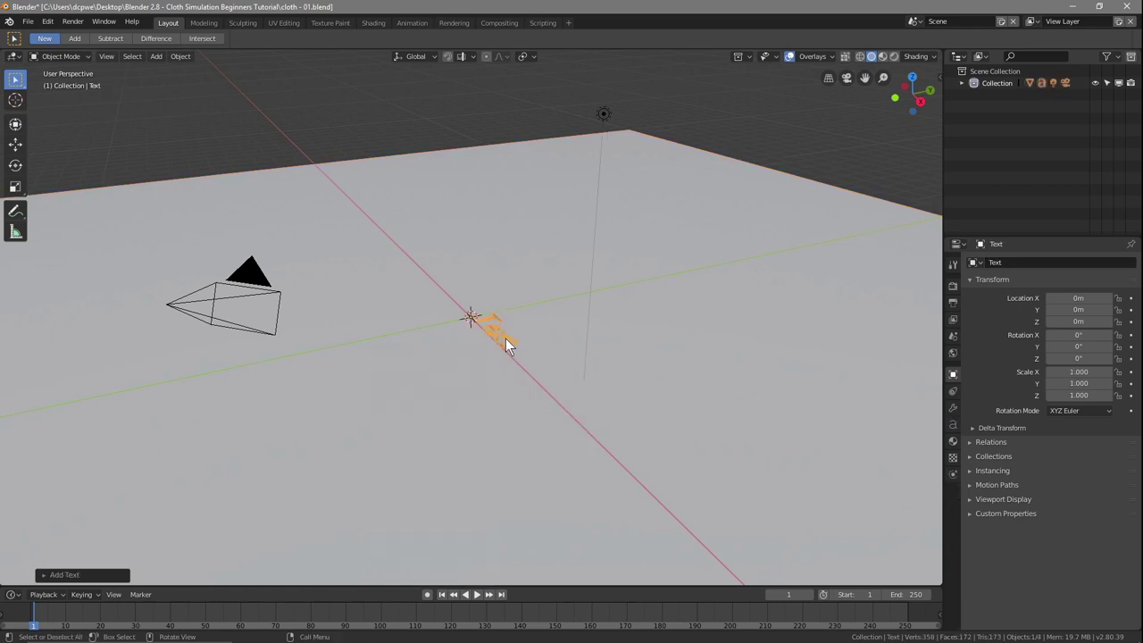
middle_drag(467, 368, 560, 378)
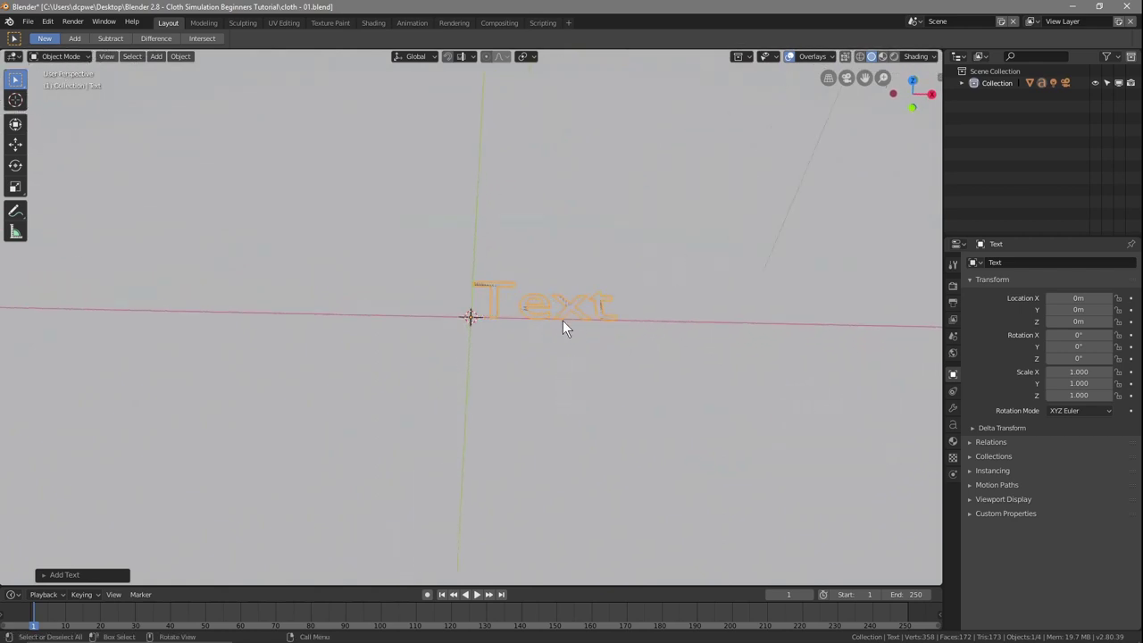
- Replace the text object's content with "DCP WEB", return to Object Mode and show its text settings
key(Tab)
key(Tab)
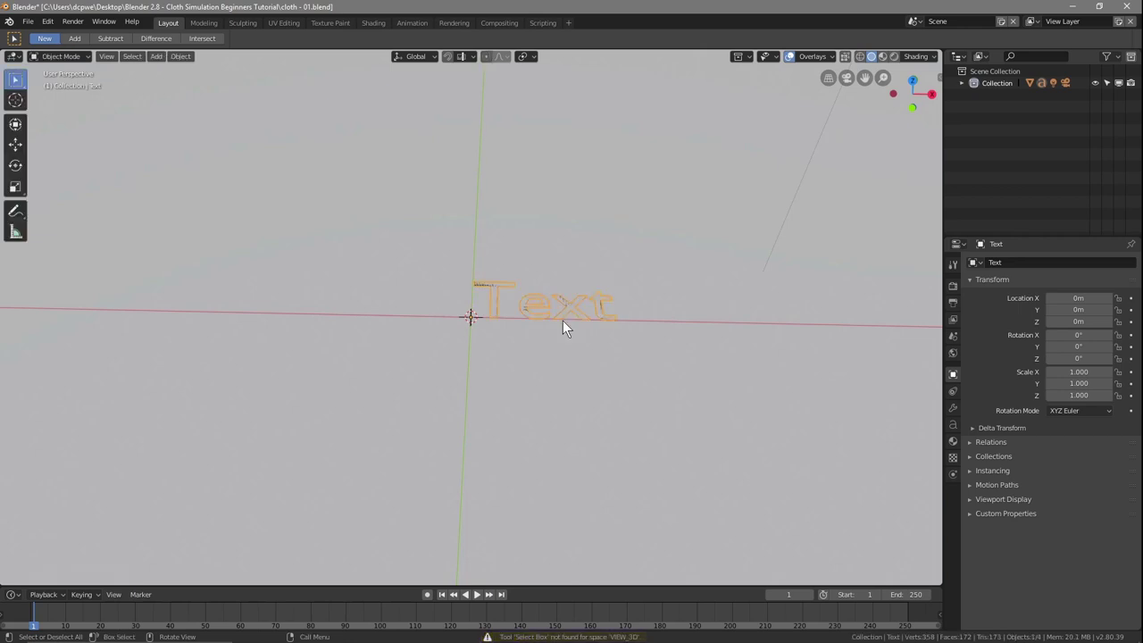
key(Tab)
key(Tab)
key(Tab)
key(Tab)
key(Tab)
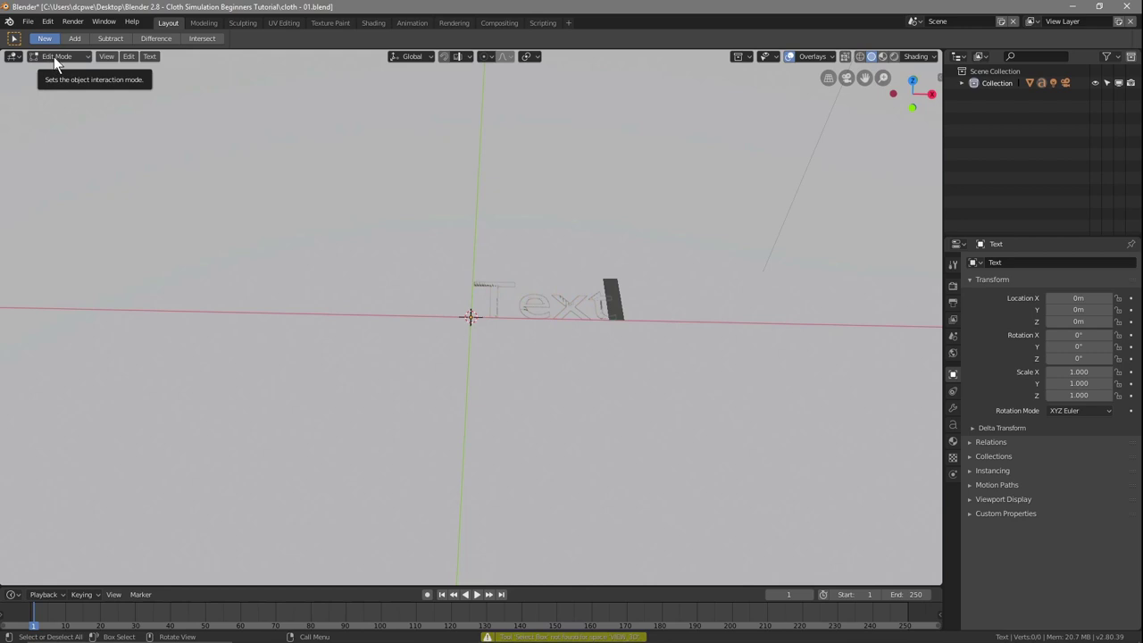
key(BackSpace)
key(BackSpace)
key(BackSpace)
key(BackSpace)
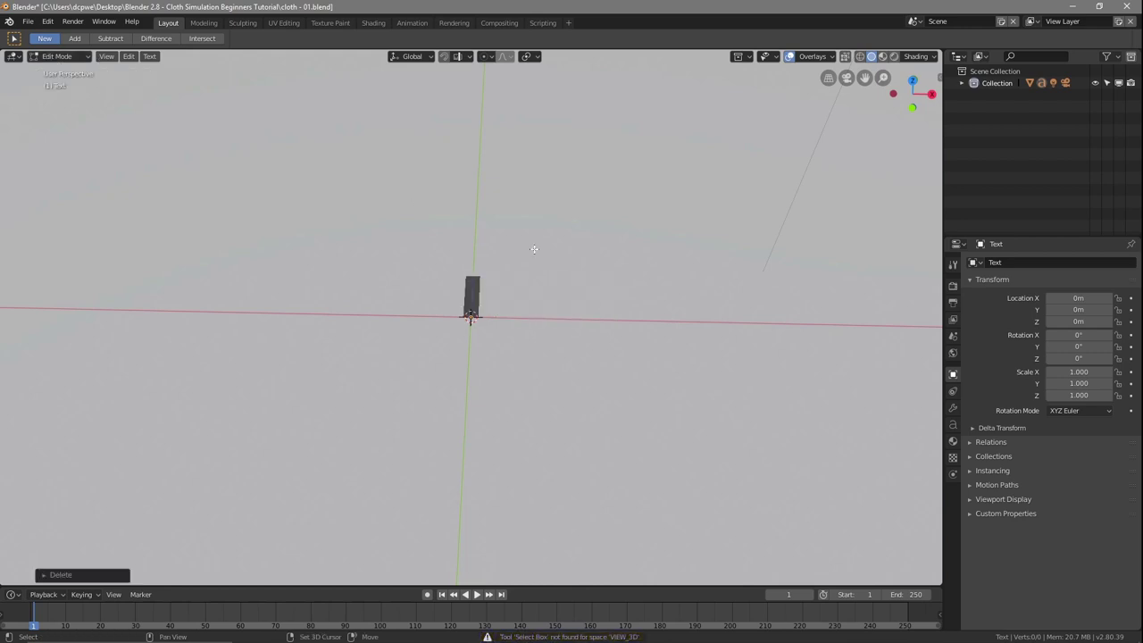
text(CCP WEB)
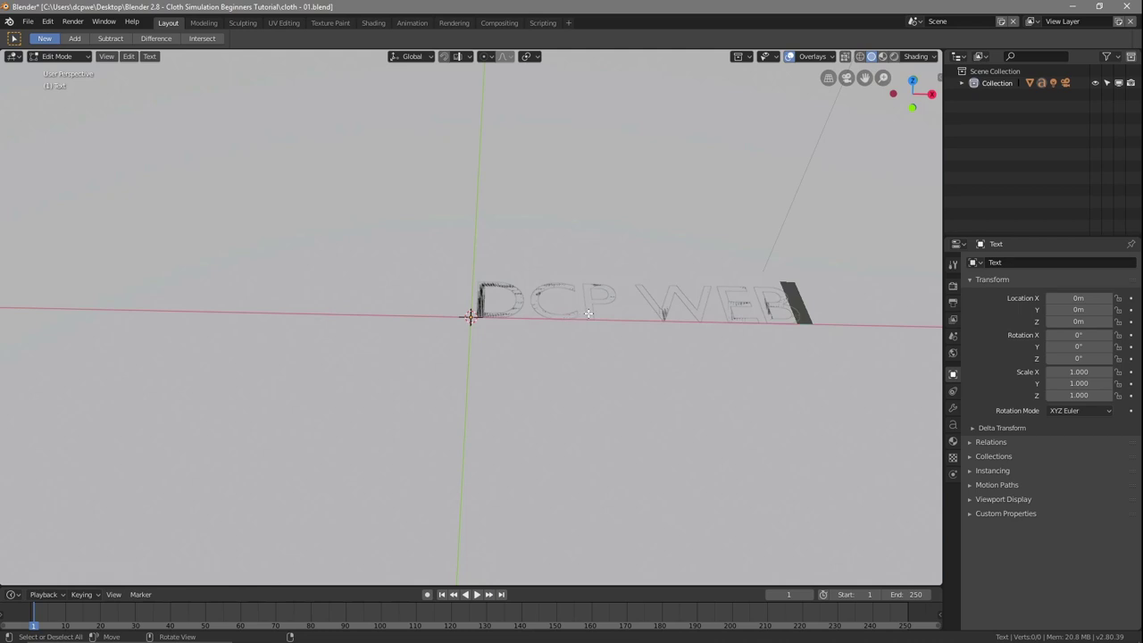
key(Tab)
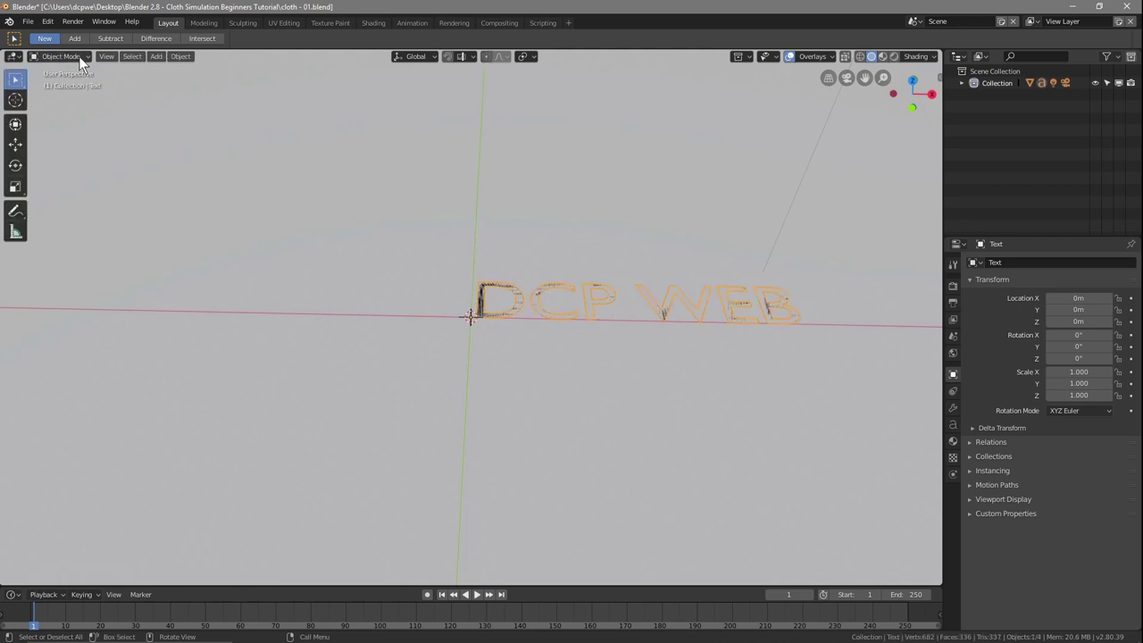
click(953, 426)
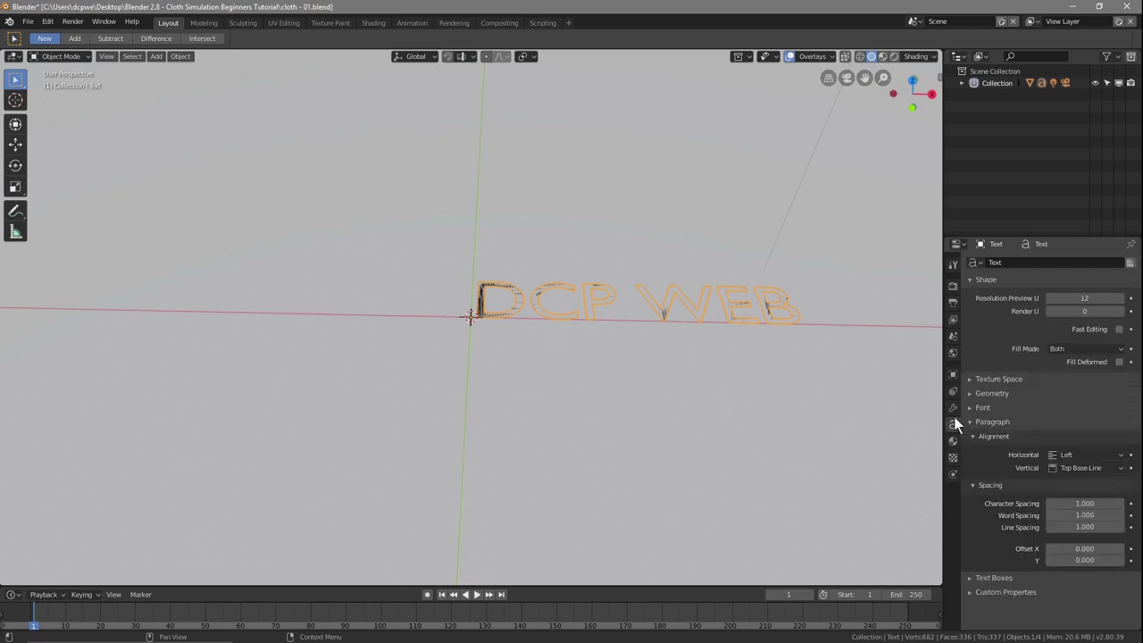
click(1074, 7)
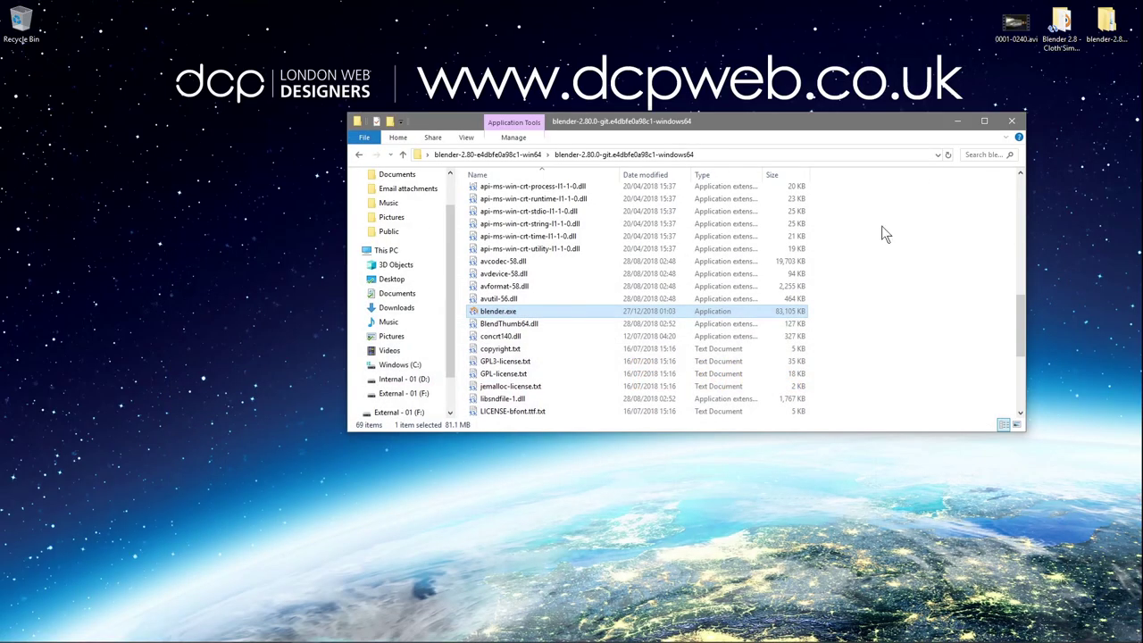
click(1007, 114)
key(super)
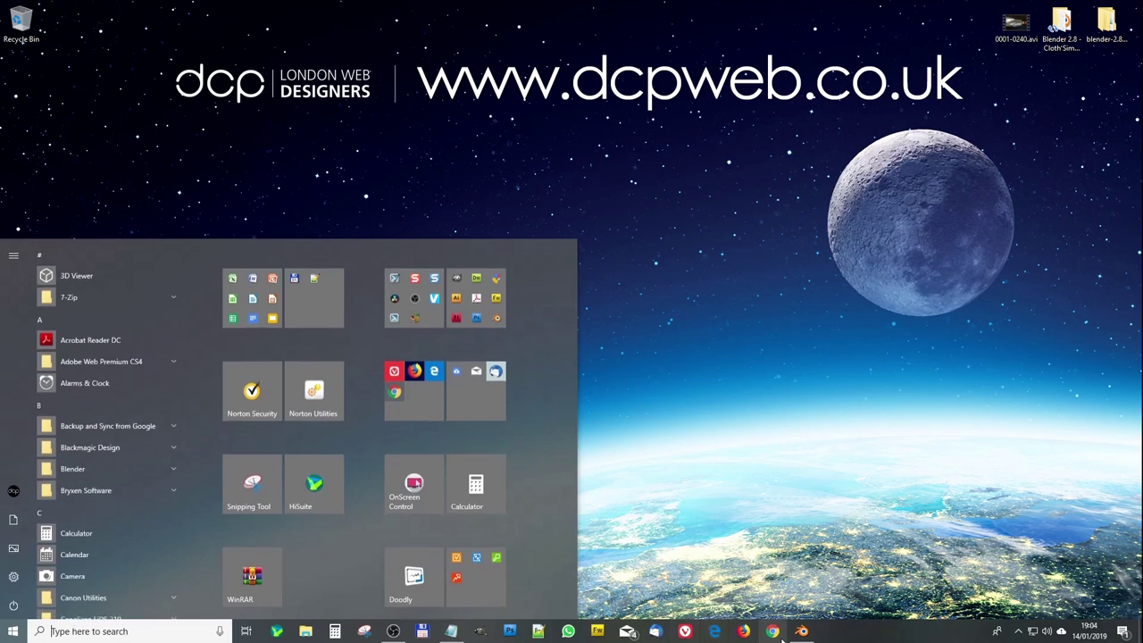
click(403, 378)
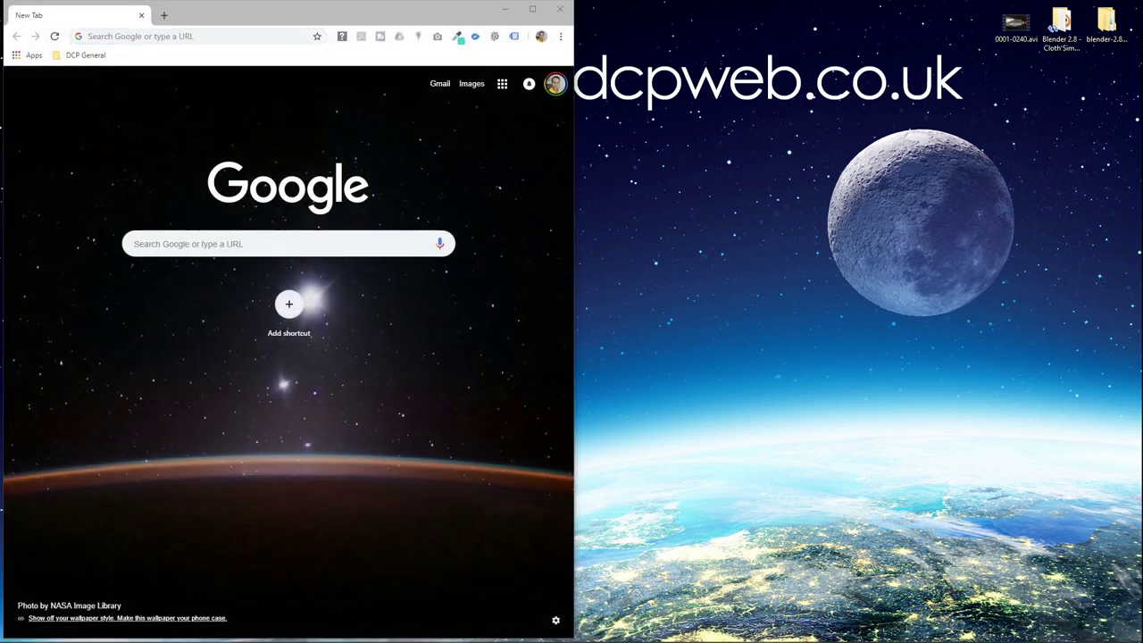
click(137, 36)
text(https://www.1001fonts.com/free-fonts-for-commercial-use.html)
key(Return)
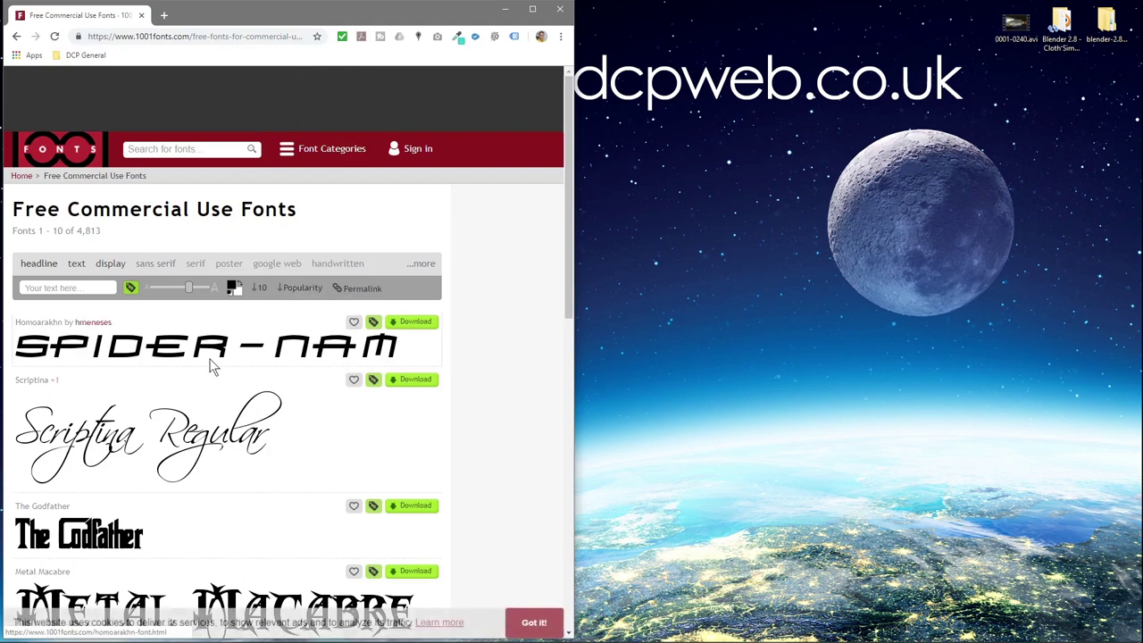
- Download the Ethnocentric font from page 3 of the list and put its zip in the desktop's cloth simulation tutorial folder
scroll(204, 371, down, 10)
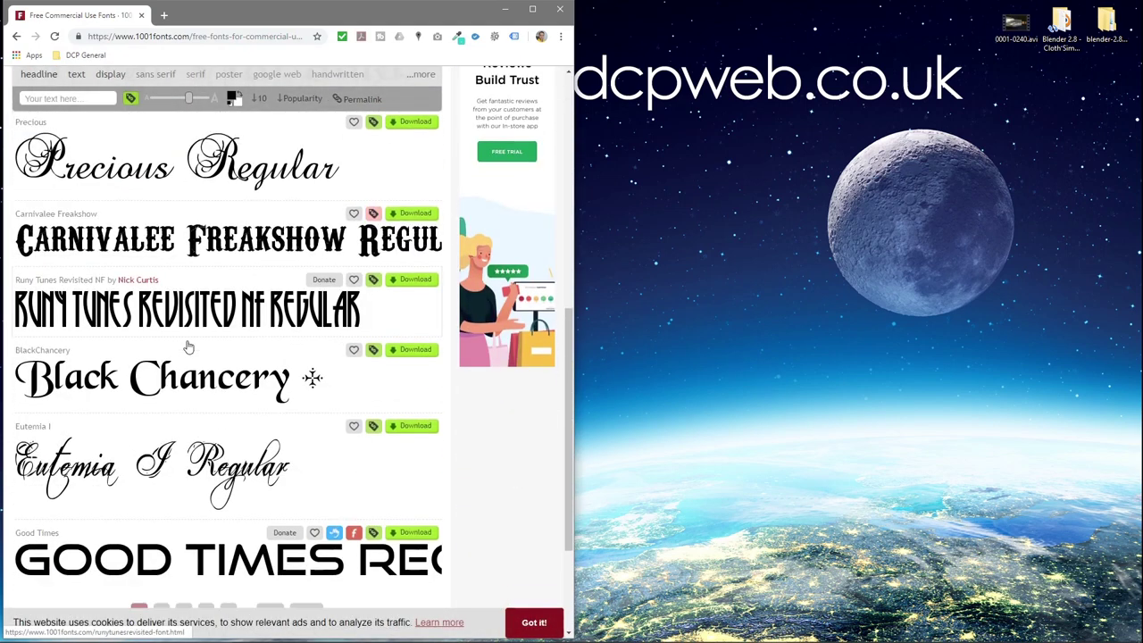
click(184, 430)
scroll(227, 321, down, 10)
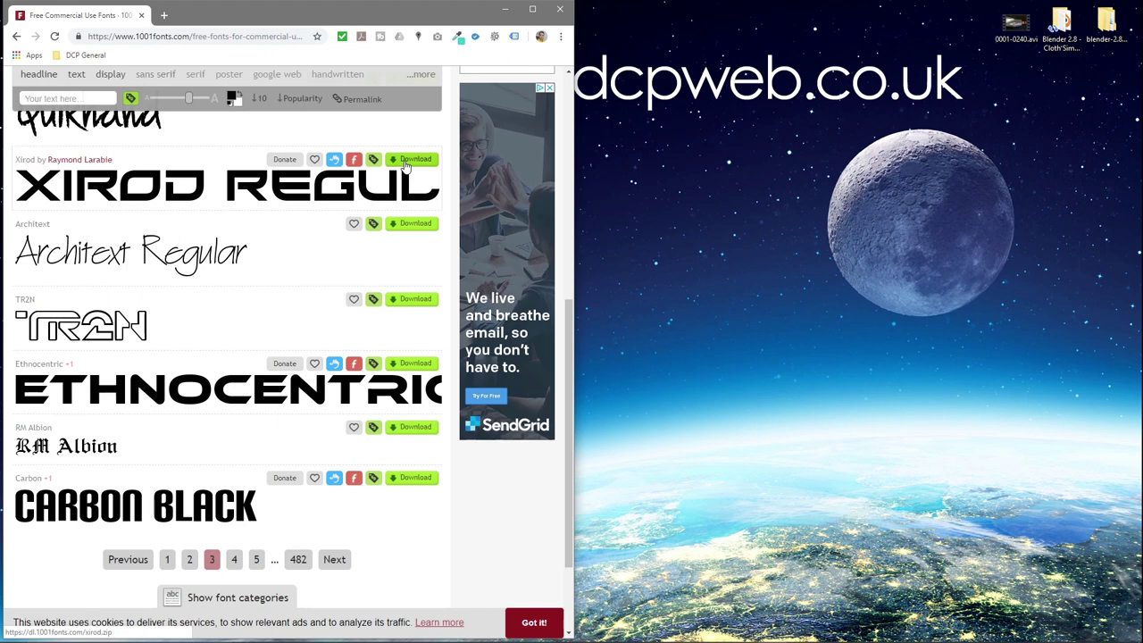
click(414, 363)
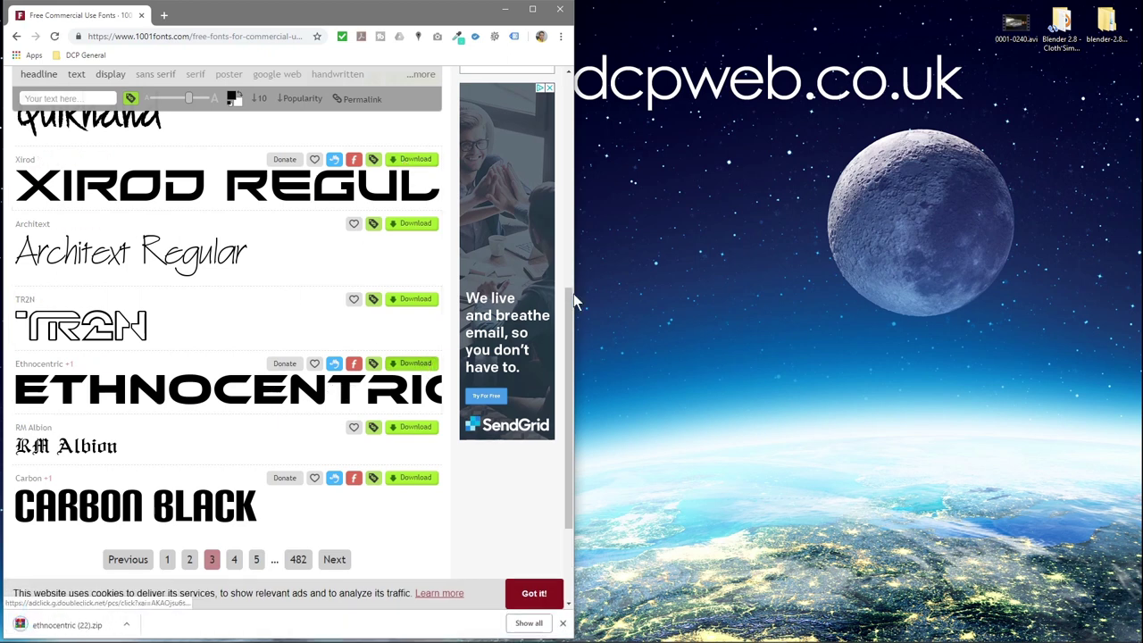
drag(93, 617, 1061, 31)
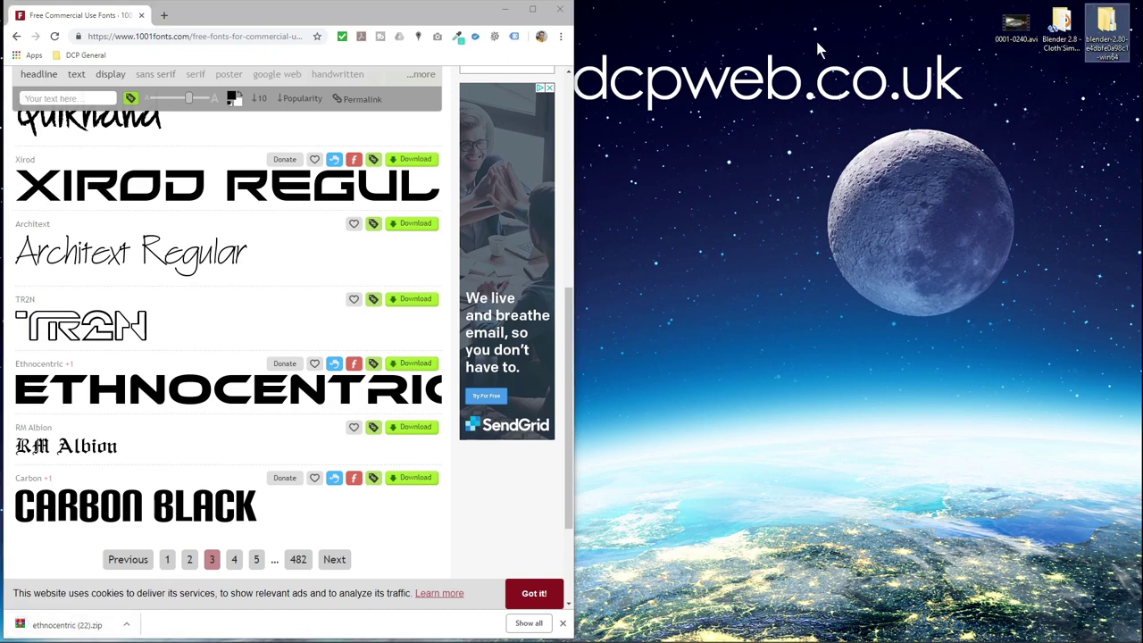
click(559, 10)
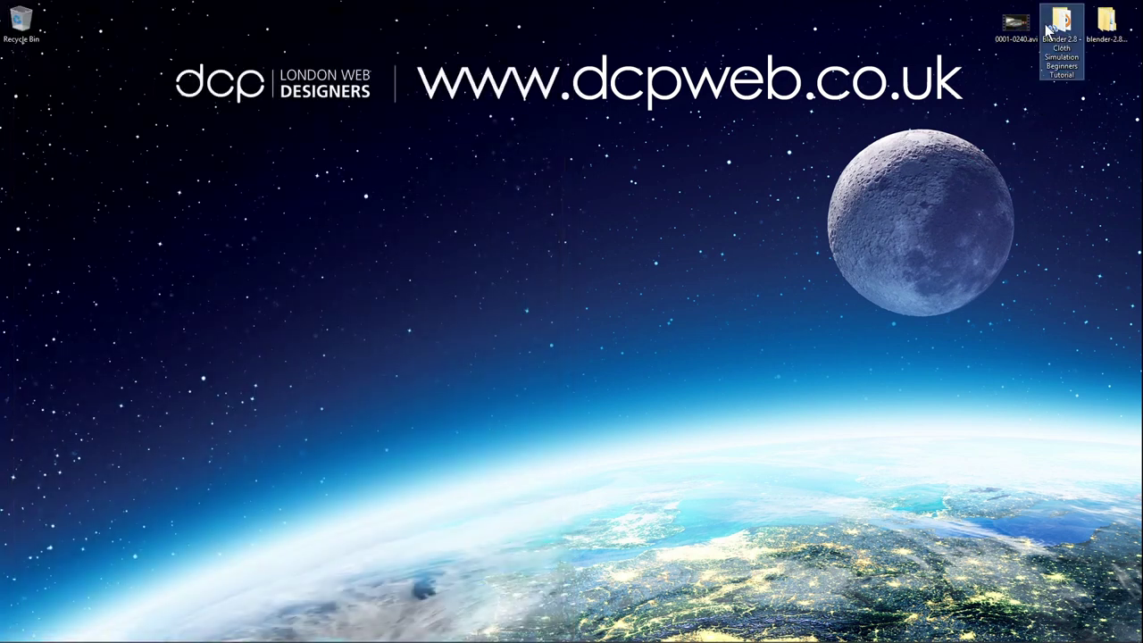
- Extract the ethnocentric (22).zip archive into its own subfolder of the tutorial folder and delete the archive
double_click(1053, 67)
double_click(514, 205)
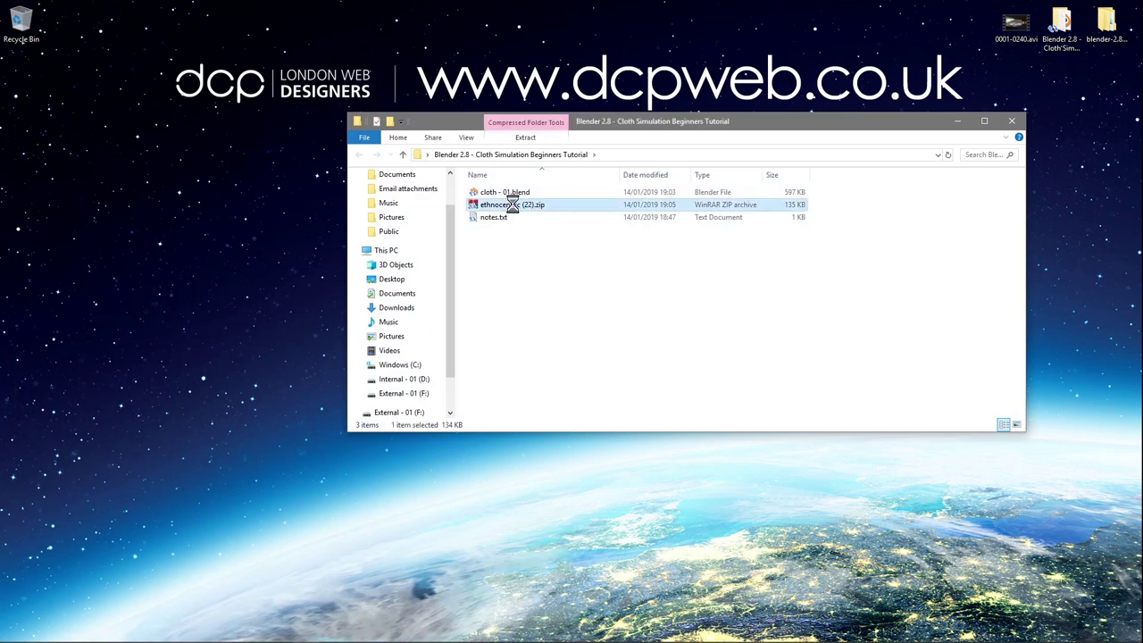
right_click(514, 205)
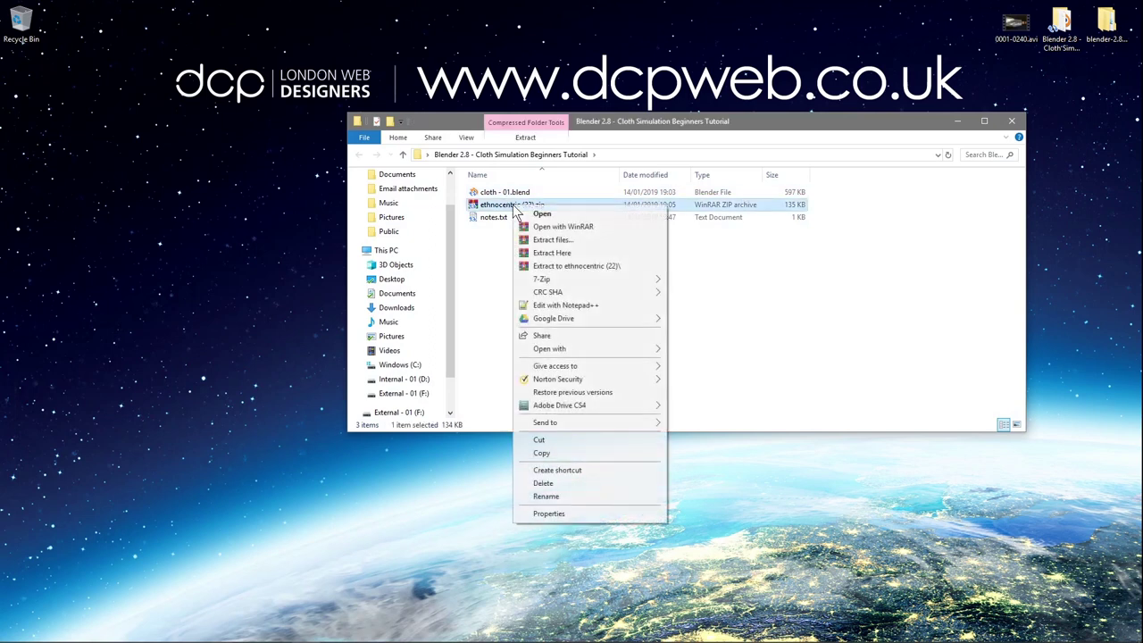
click(549, 254)
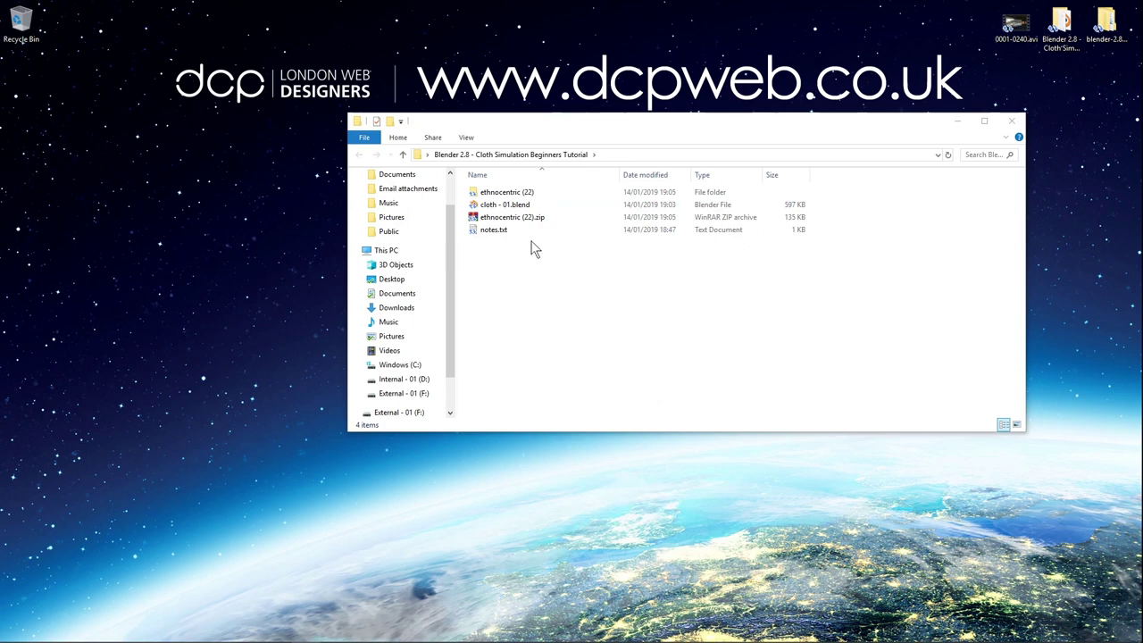
click(504, 220)
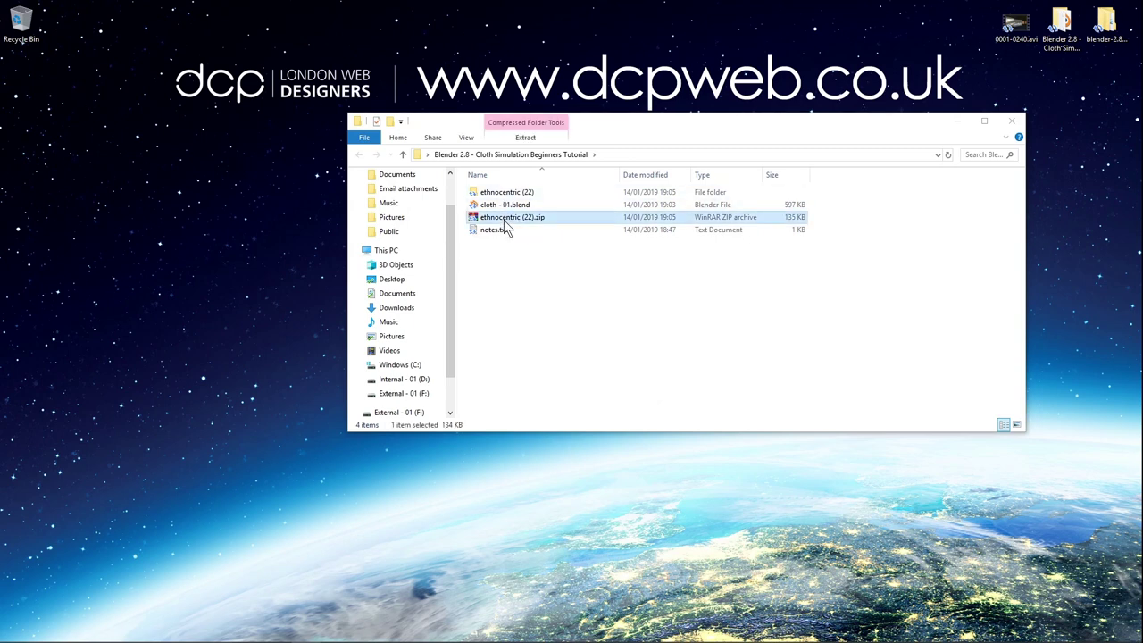
key(Delete)
- Rename the extracted ethnocentric (22) folder as "font" and open it
click(516, 195)
click(518, 196)
text(font)
key(Return)
double_click(518, 197)
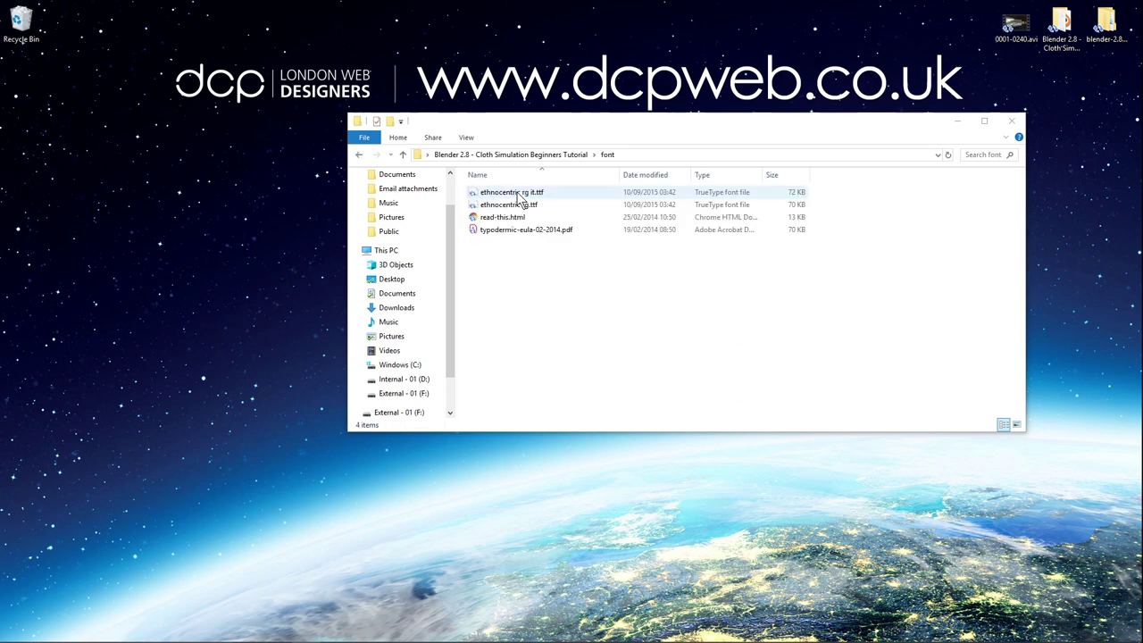
- Delete read-this.html and typodermic-eula-02-2014.pdf from the font folder and close the folder window
drag(520, 266, 493, 219)
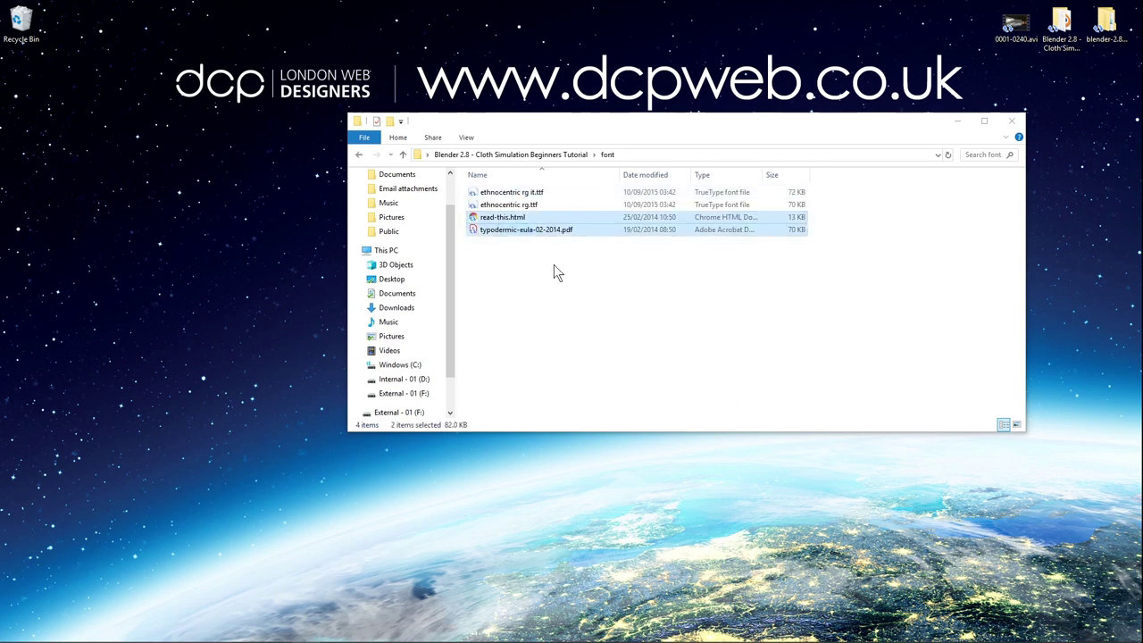
key(Delete)
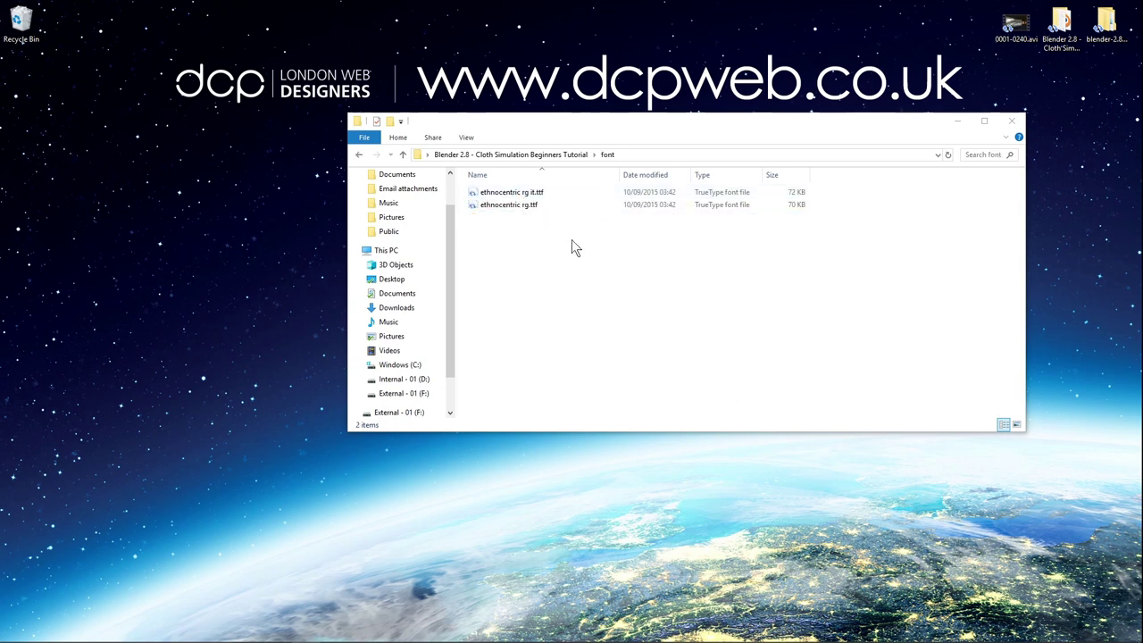
click(1012, 123)
- Switch to Blender and load ethnocentric rg.ttf from the tutorial's font folder as the text's regular font
click(572, 630)
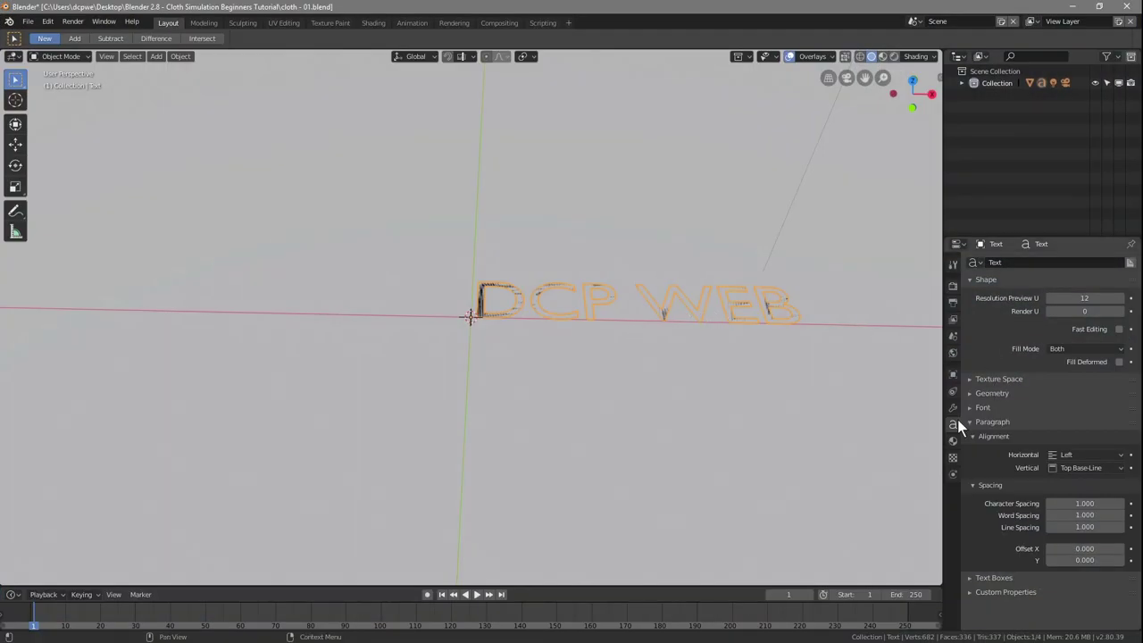
click(987, 408)
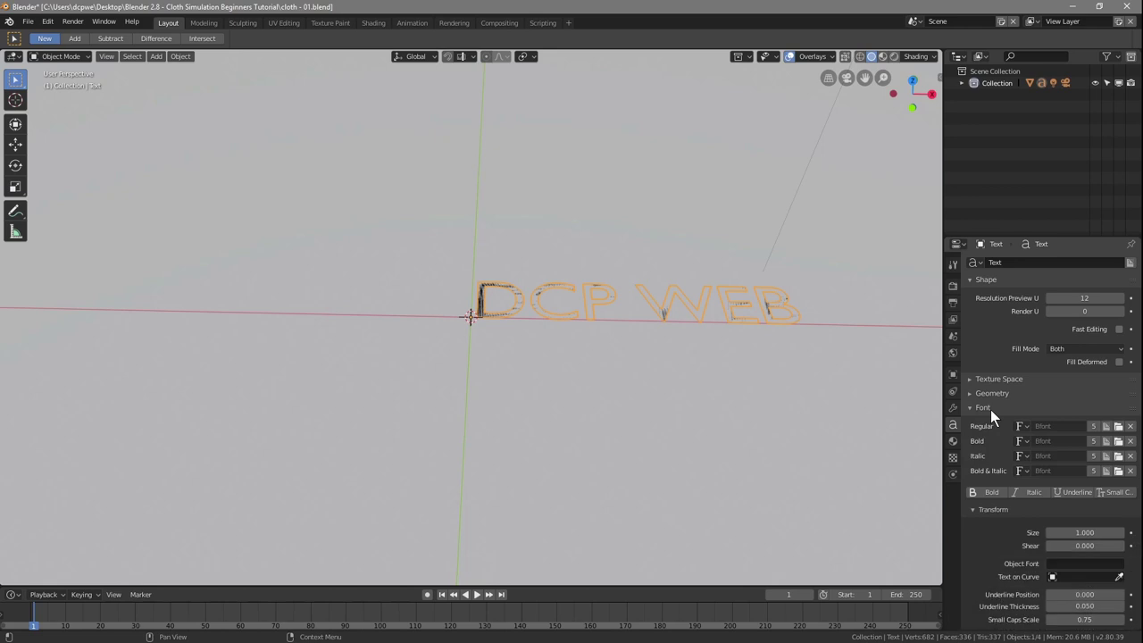
click(1122, 427)
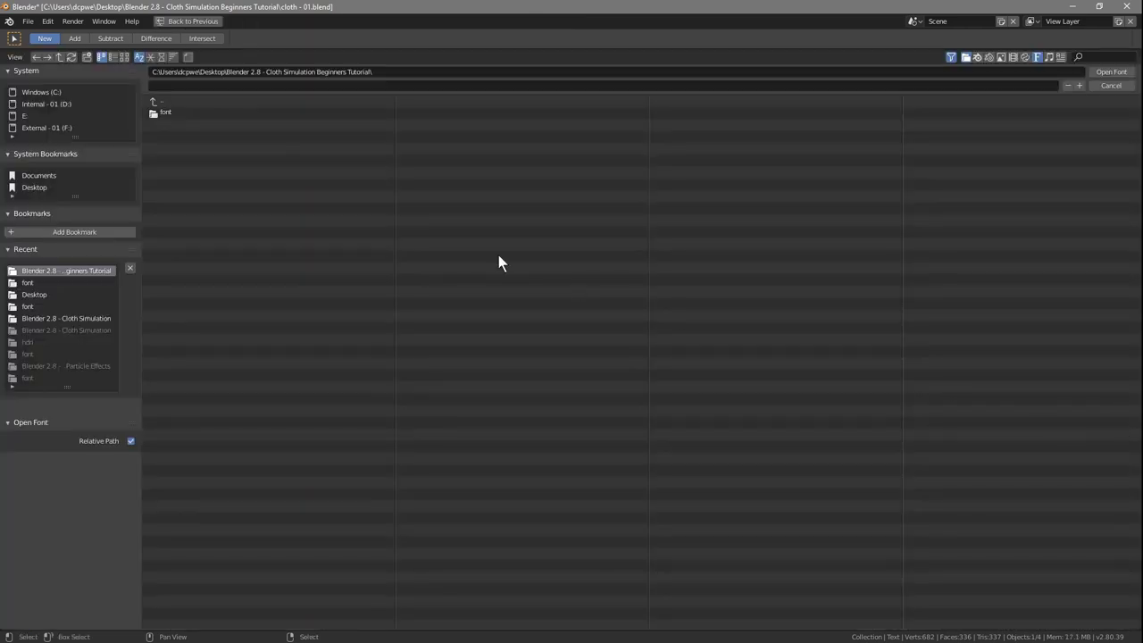
double_click(157, 114)
click(180, 112)
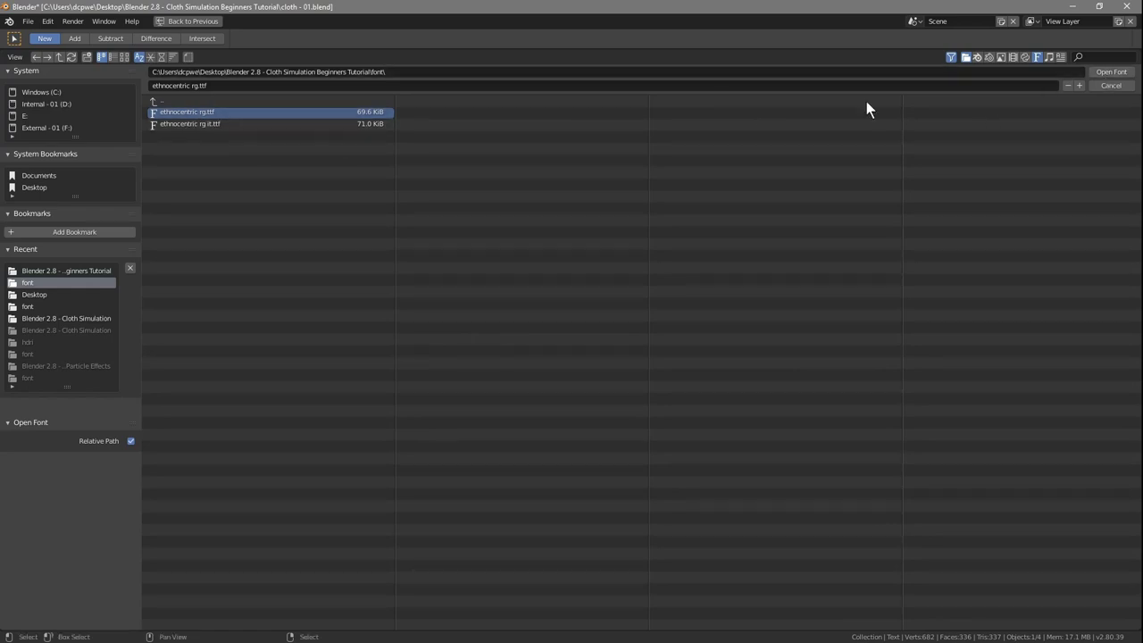
click(1113, 72)
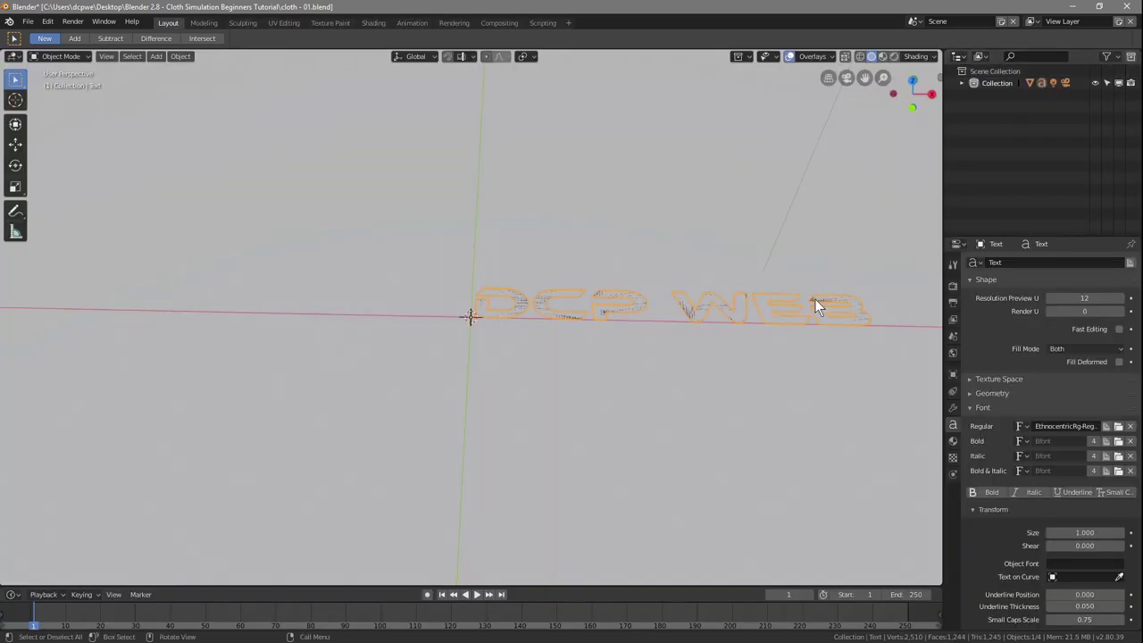
- Set the text's font size to 2 and slightly increase its character spacing
click(1102, 533)
text(2)
key(Return)
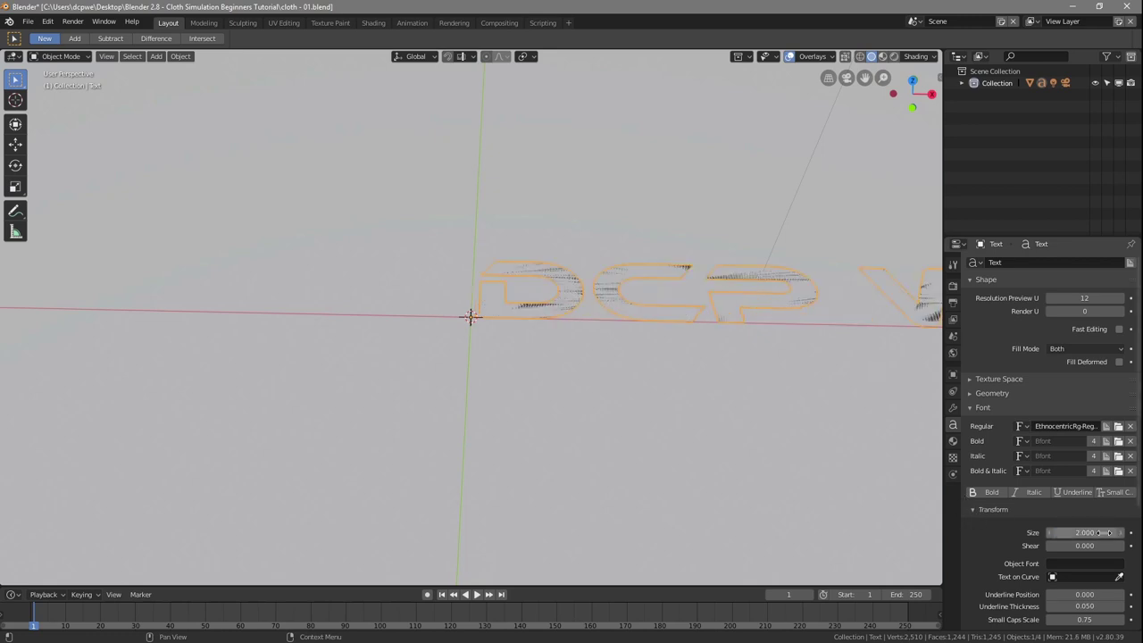
scroll(1109, 532, down, 5)
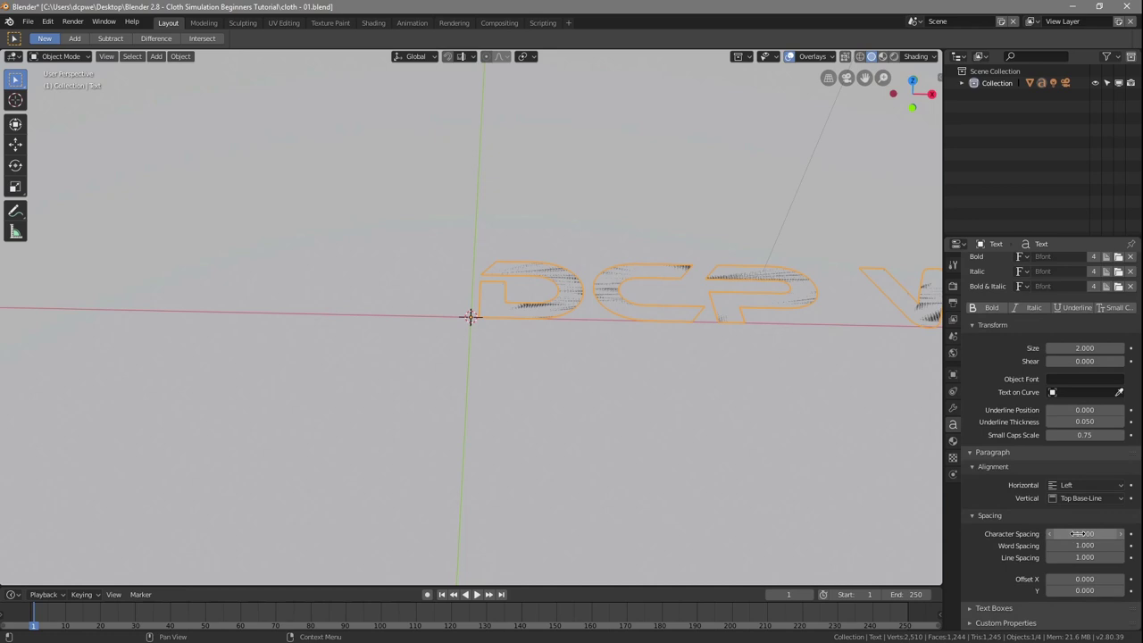
mouse_move(1099, 534)
mouse_down()
mouse_move(1117, 534)
mouse_move(1101, 535)
mouse_up()
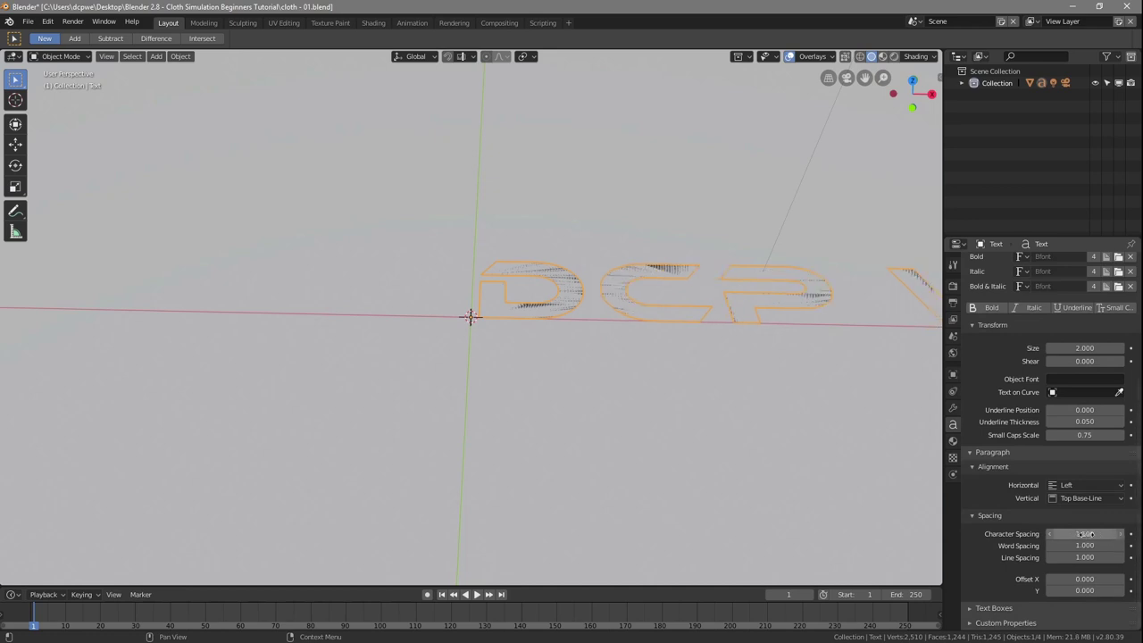
- Extrude the DCP WEB text by 0.2 m in its geometry settings
scroll(1022, 453, up, 5)
middle_drag(788, 373, 716, 362)
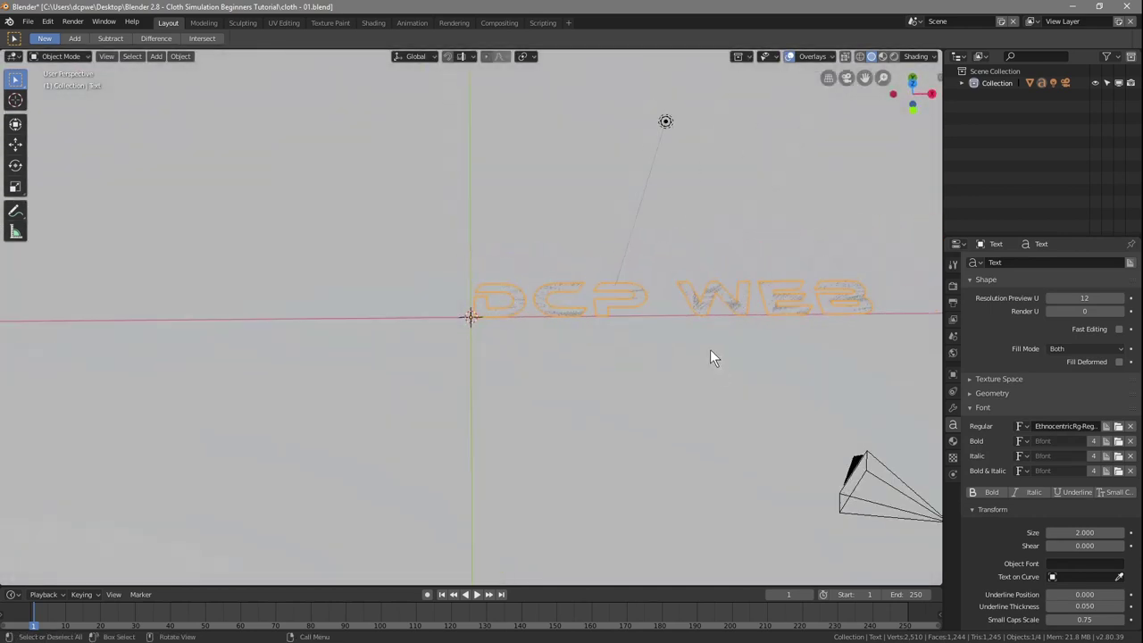
click(991, 392)
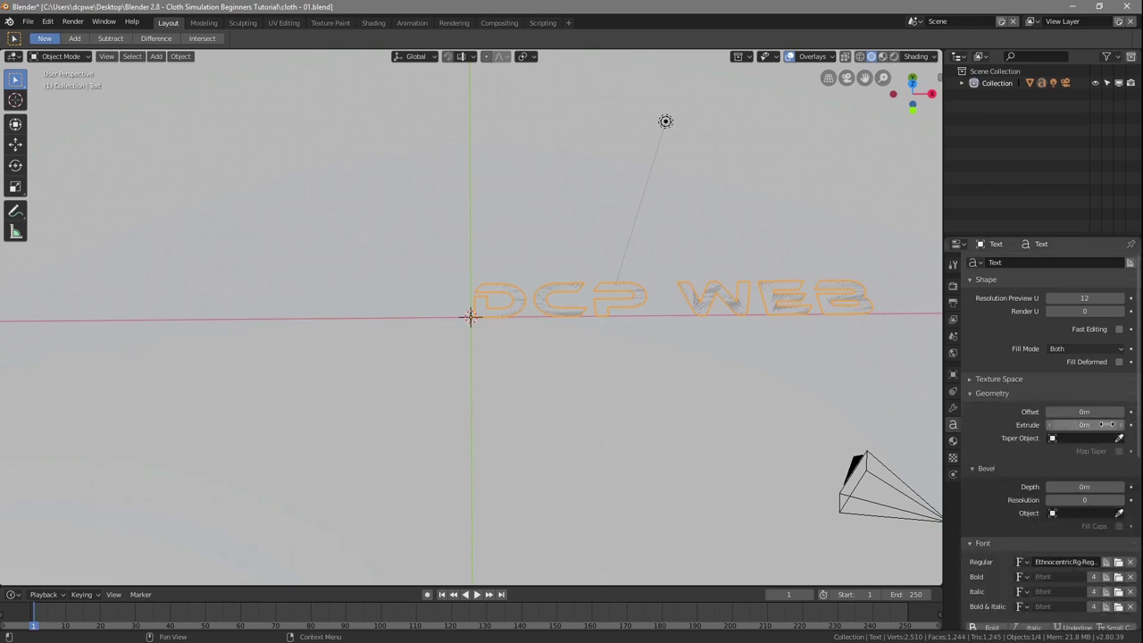
drag(1109, 424, 1085, 425)
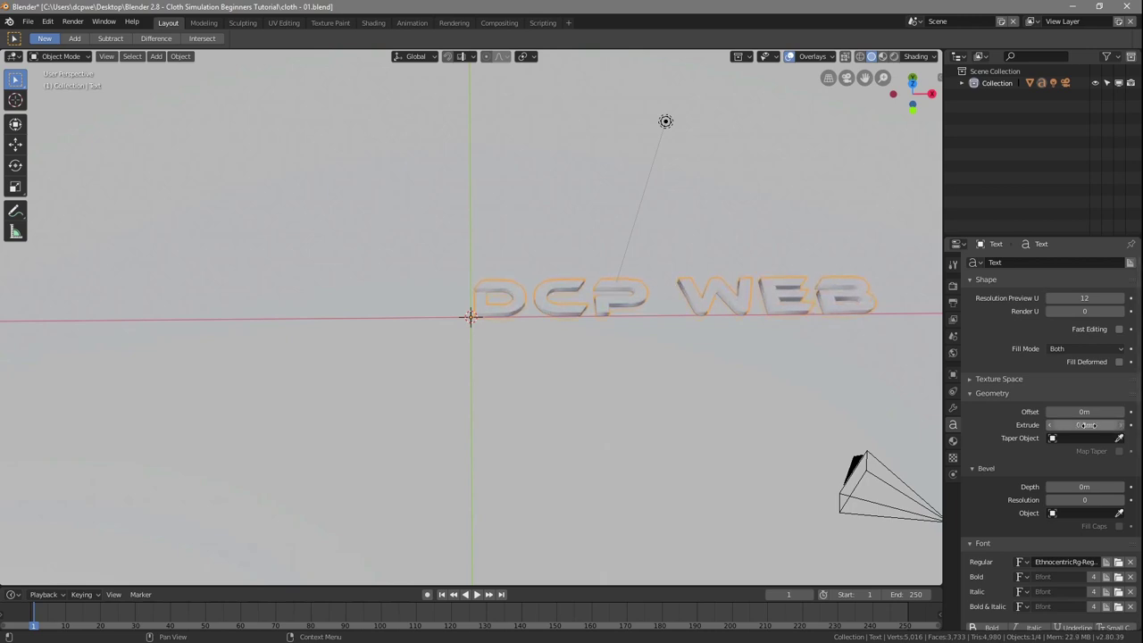
- Centre the text on its origin using Geometry to Origin
click(179, 57)
mouse_move(187, 82)
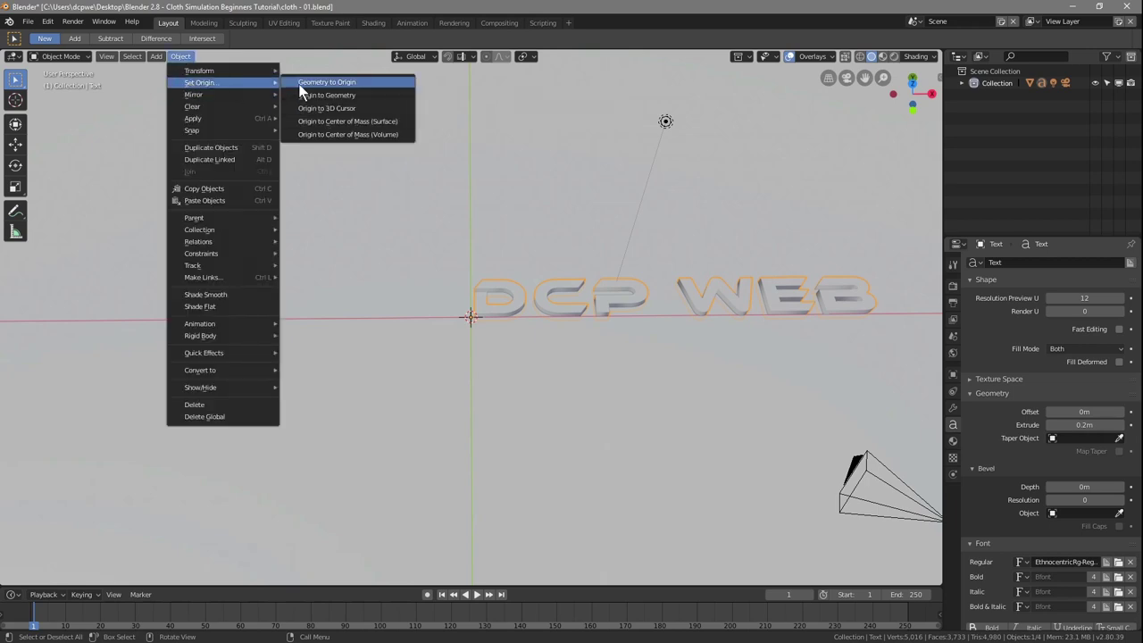
click(302, 83)
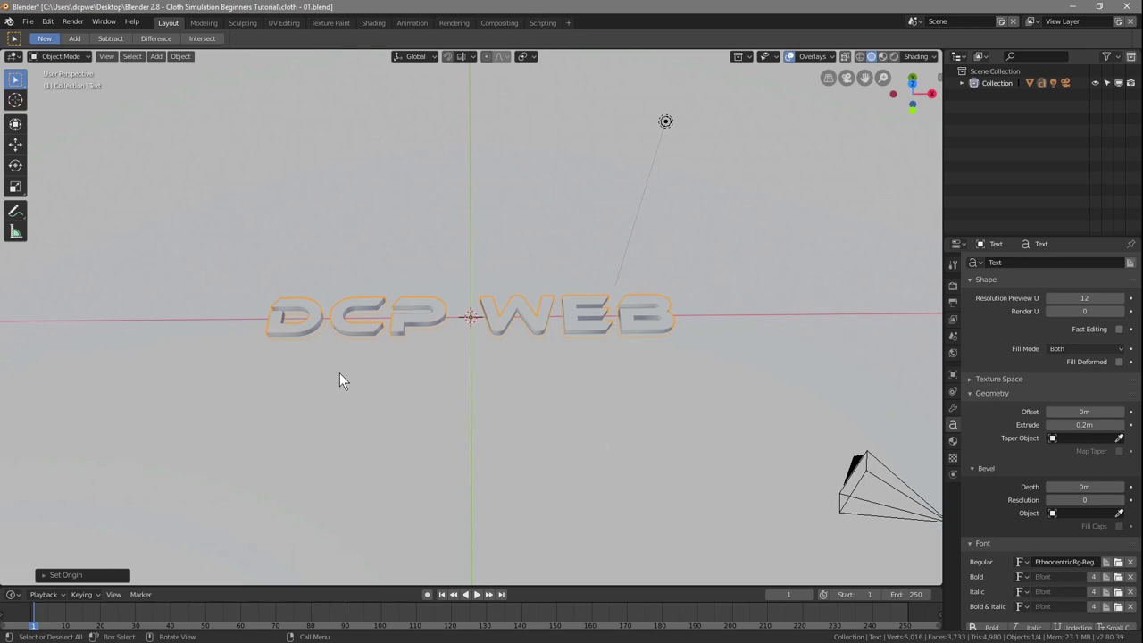
- In the right orthographic view, move the text up along Z by about 0.3 m so it sits just above the ground plane
key(KP_3)
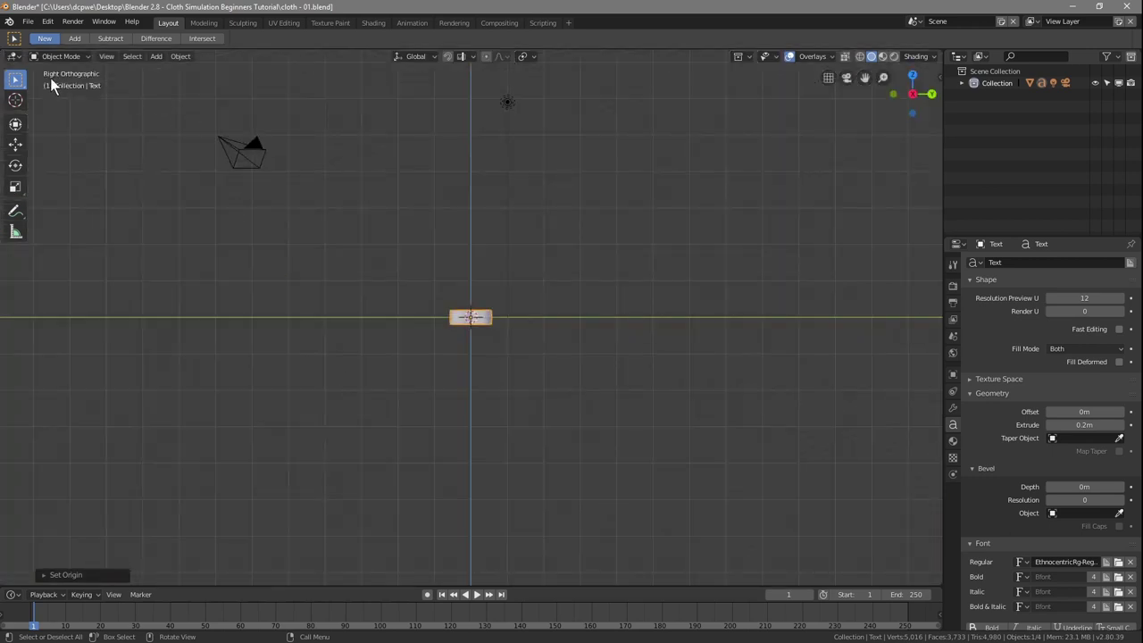
scroll(440, 324, up, 6)
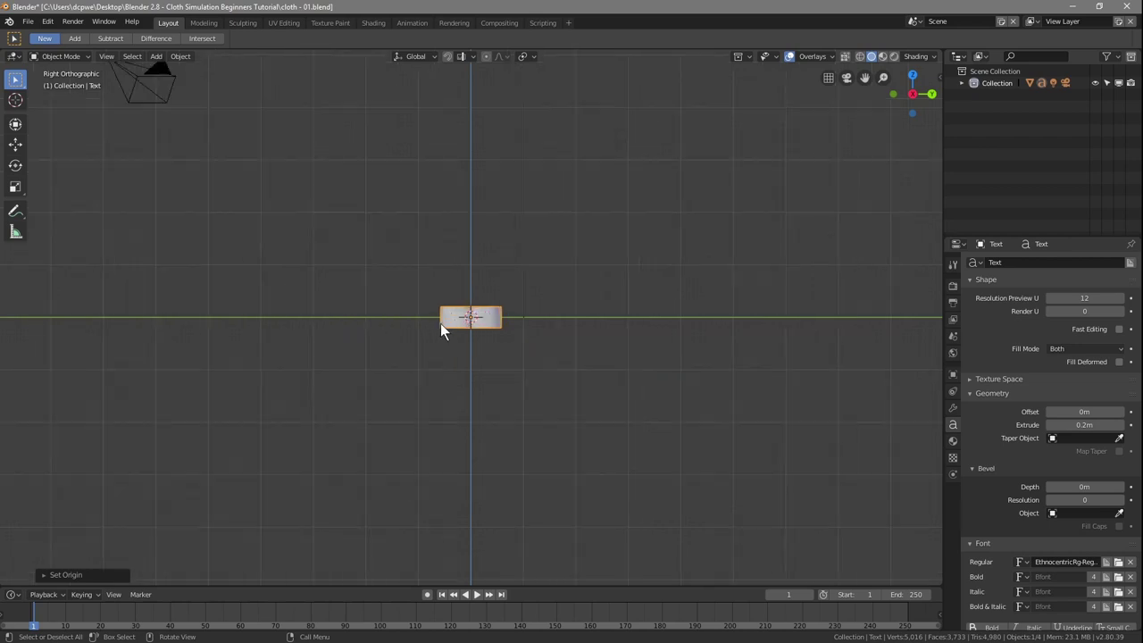
click(15, 145)
drag(466, 269, 454, 224)
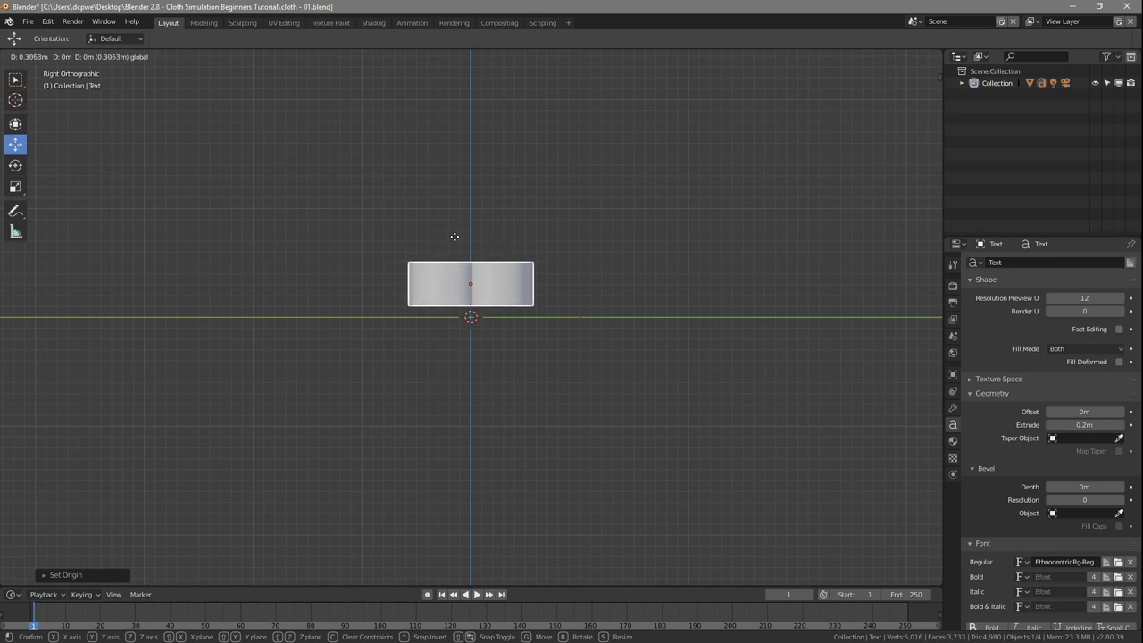
click(453, 235)
scroll(543, 318, up, 5)
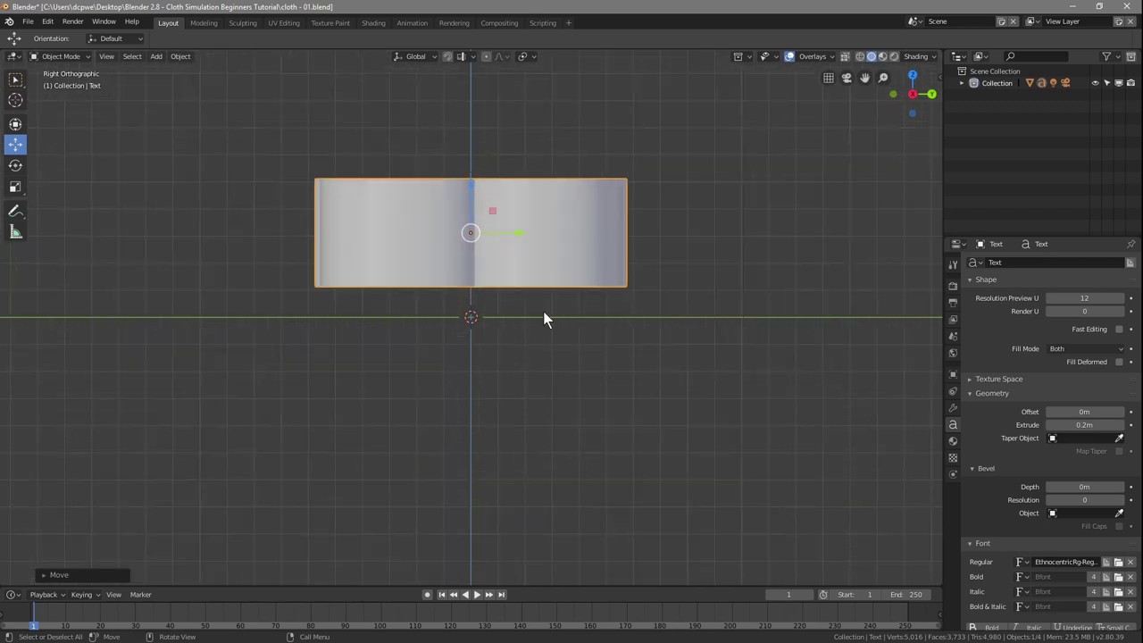
drag(471, 187, 472, 189)
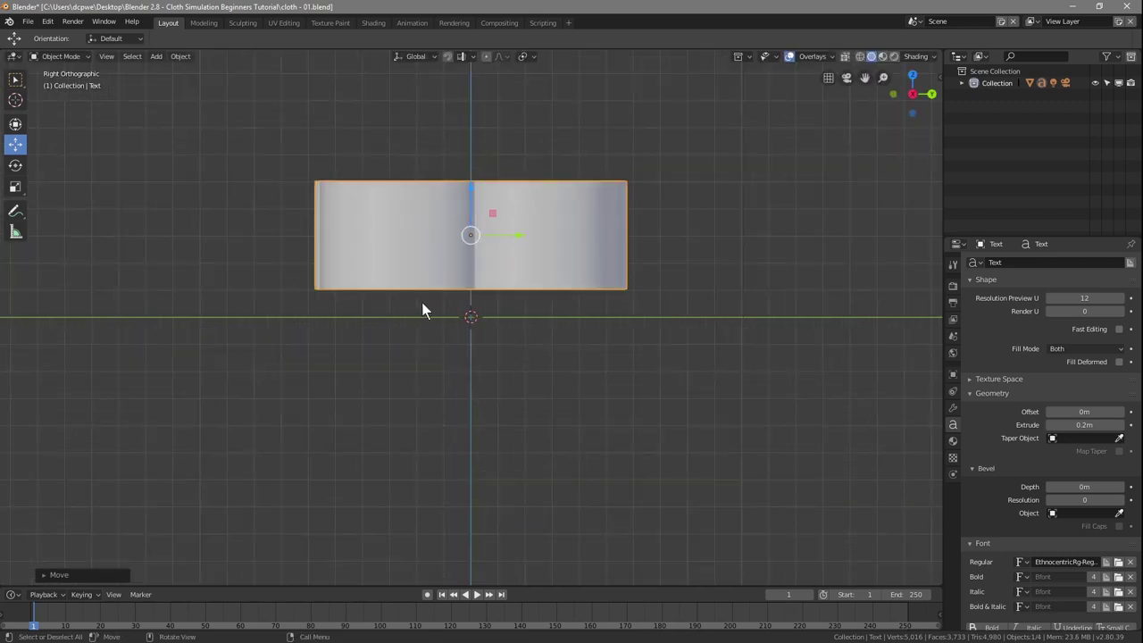
scroll(357, 339, down, 5)
middle_drag(344, 322, 479, 399)
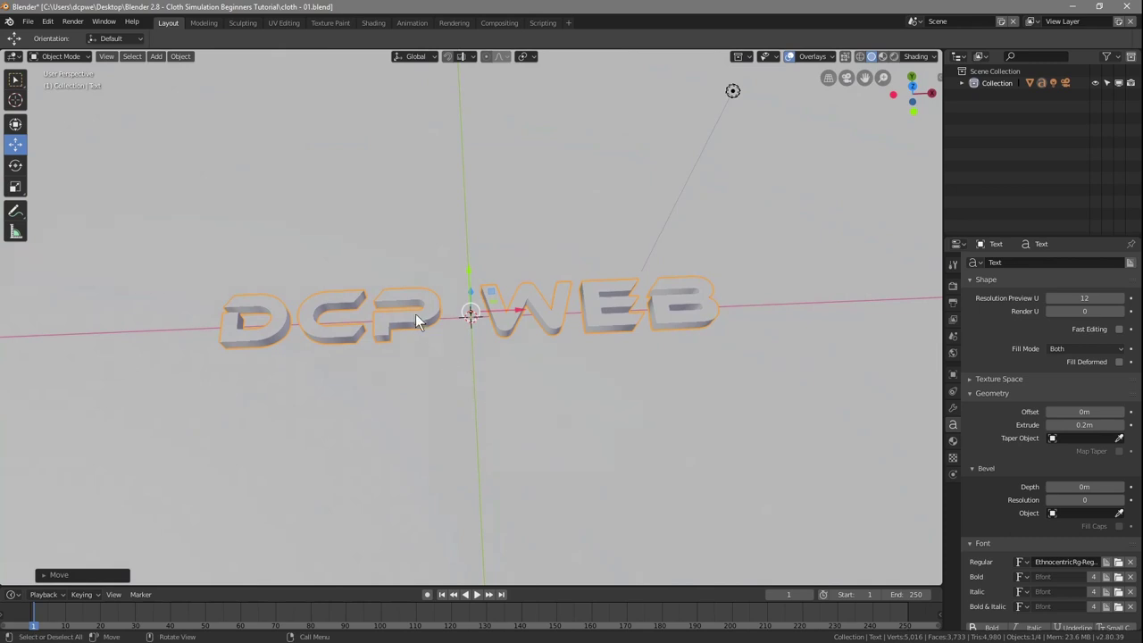
- Expand the scene collection and rename the Plane object as "Floor"
click(962, 84)
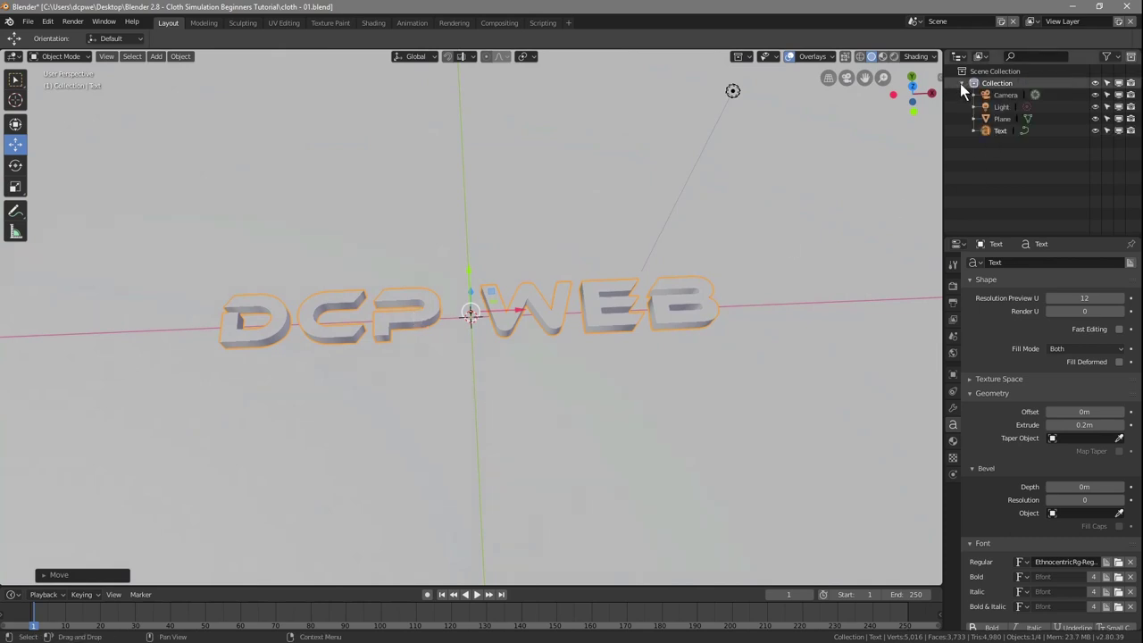
click(1006, 120)
double_click(1005, 119)
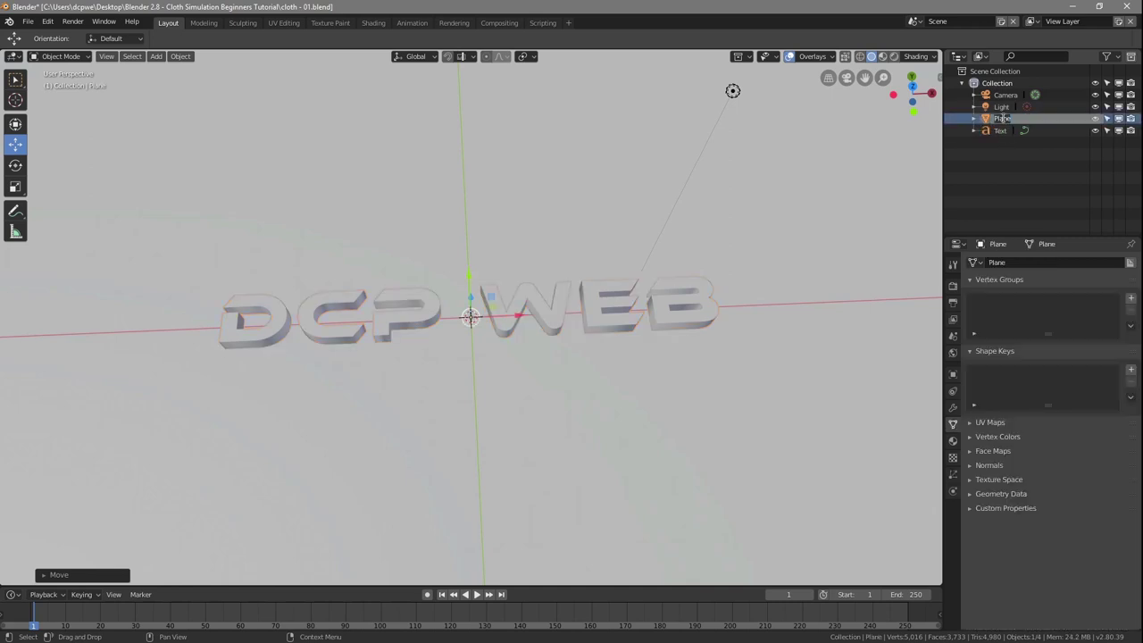
text(Floor)
key(Return)
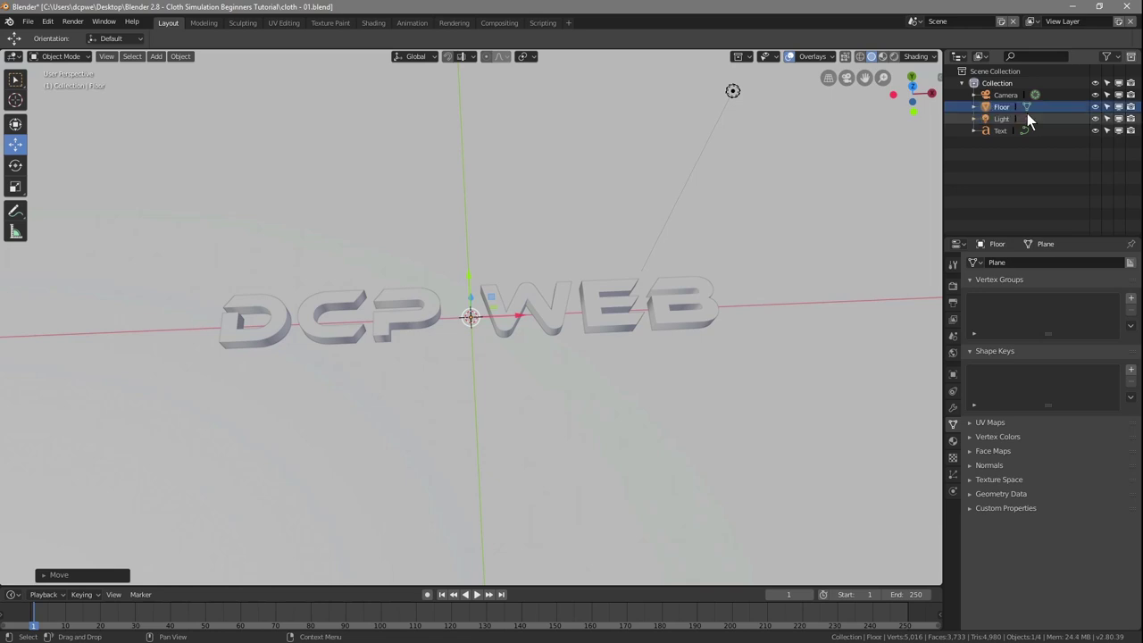
- Convert the Text object to a mesh using Mesh from Curve/Meta/Surf/Text
click(991, 132)
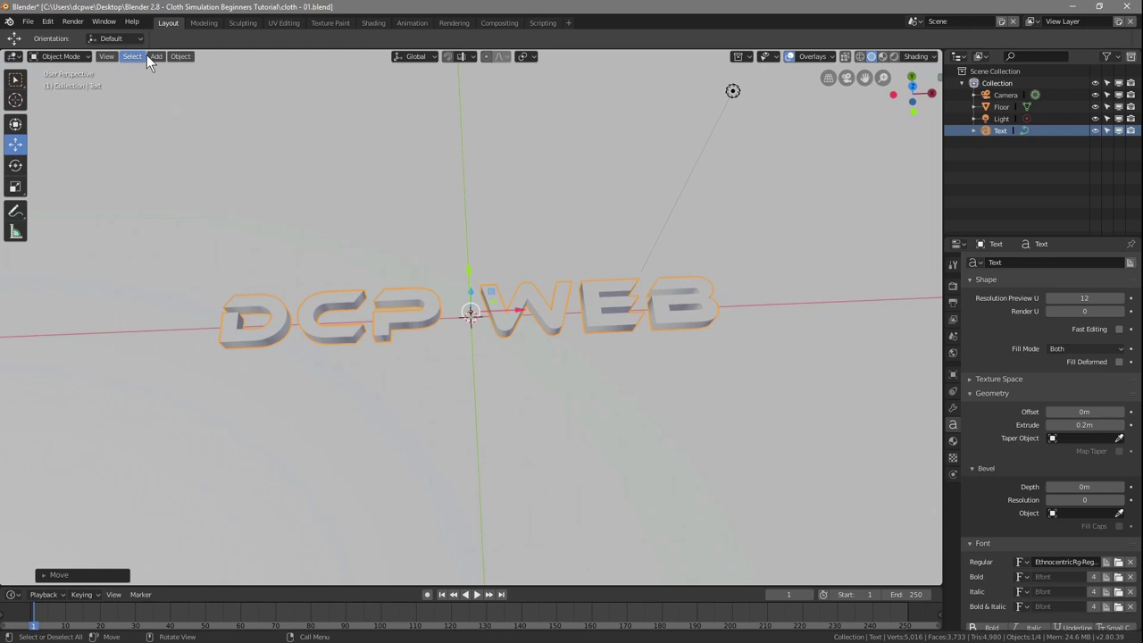
click(177, 56)
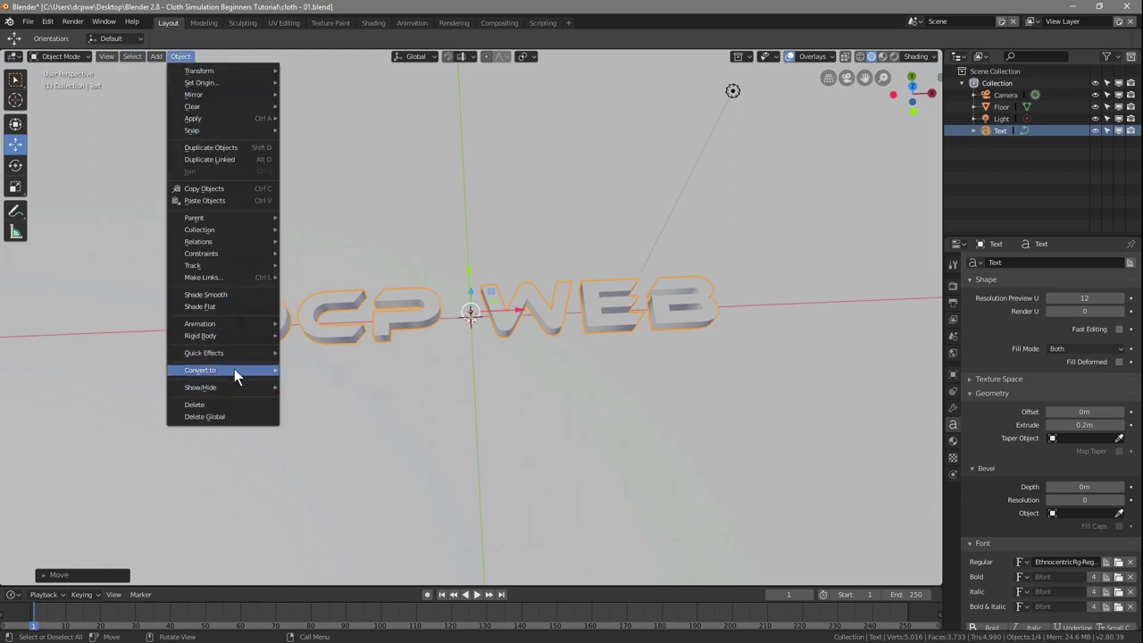
mouse_move(234, 370)
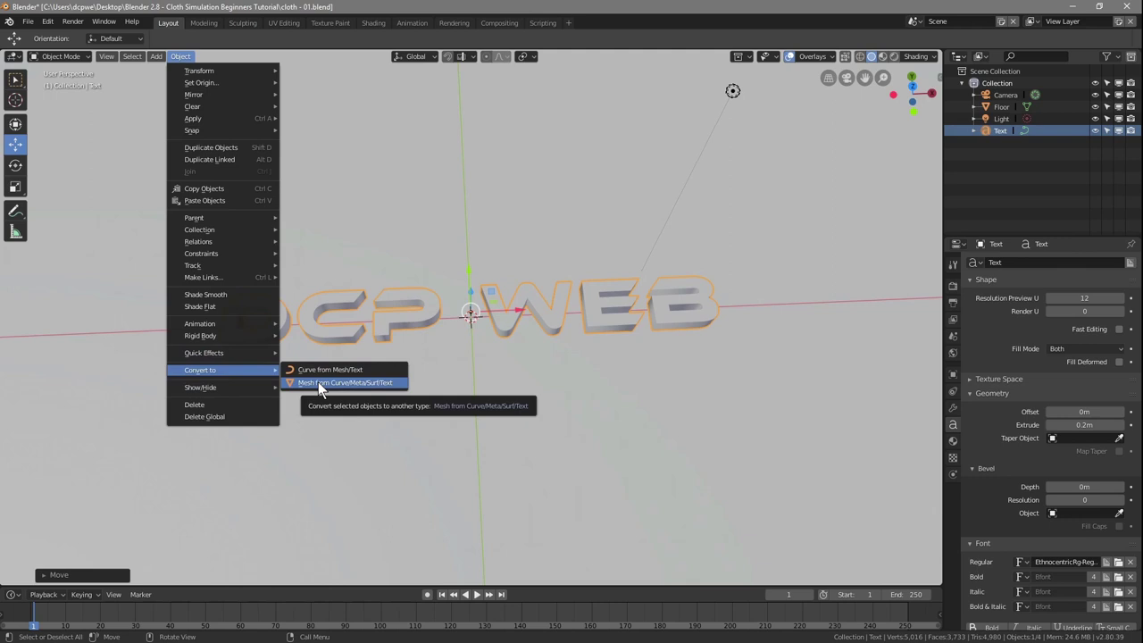
click(318, 382)
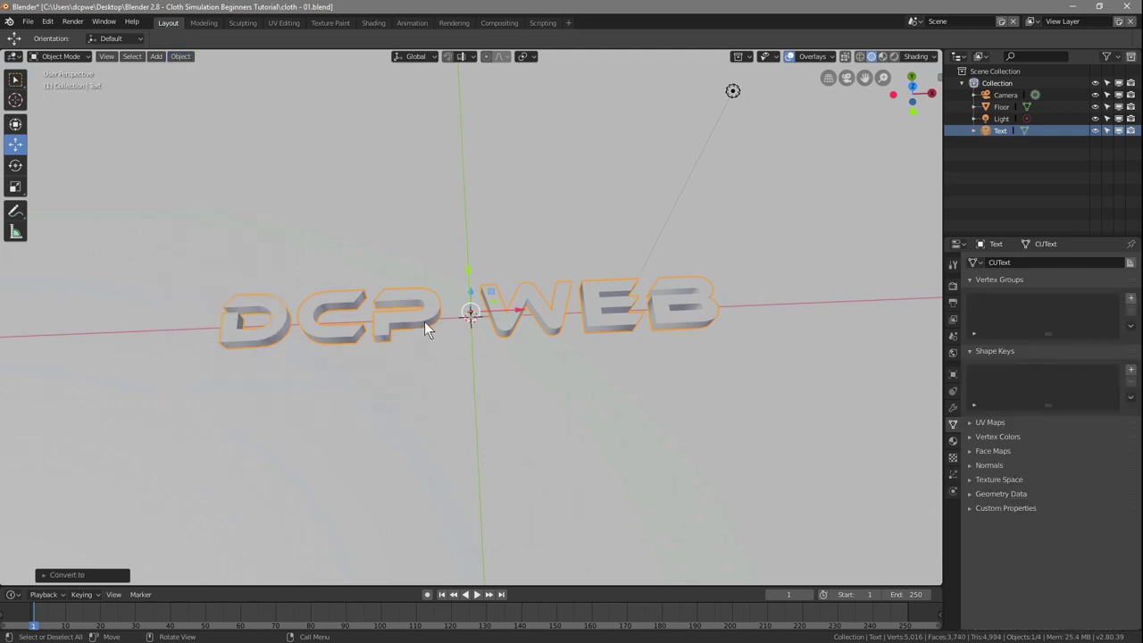
- Select all of the text mesh's vertices in Edit Mode, remove the doubles and return to Object Mode
key(Tab)
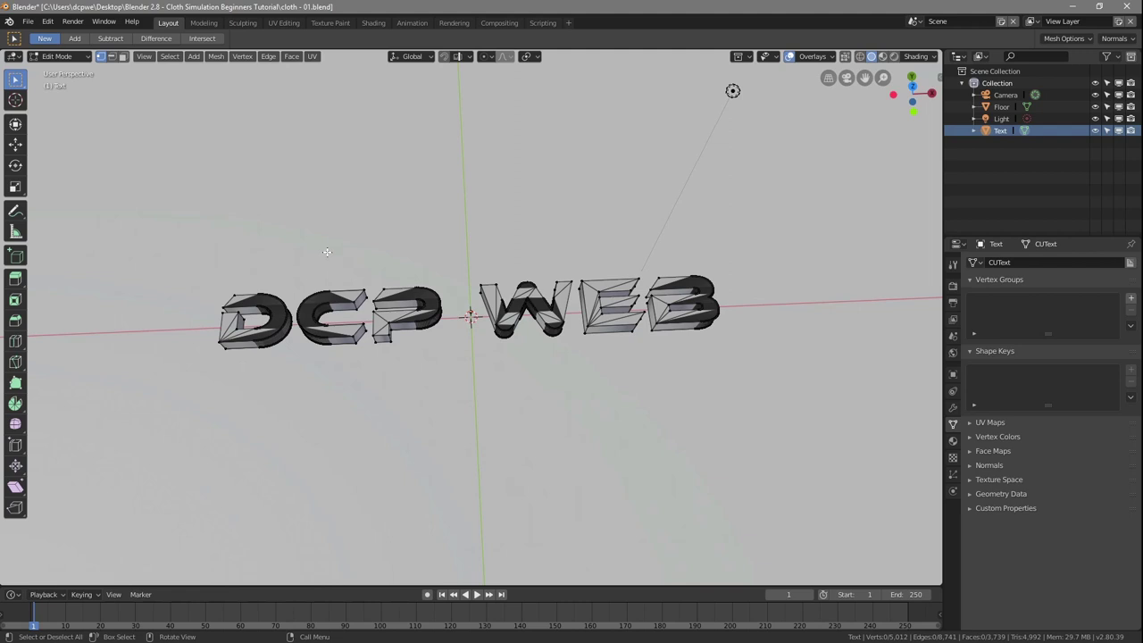
key(a)
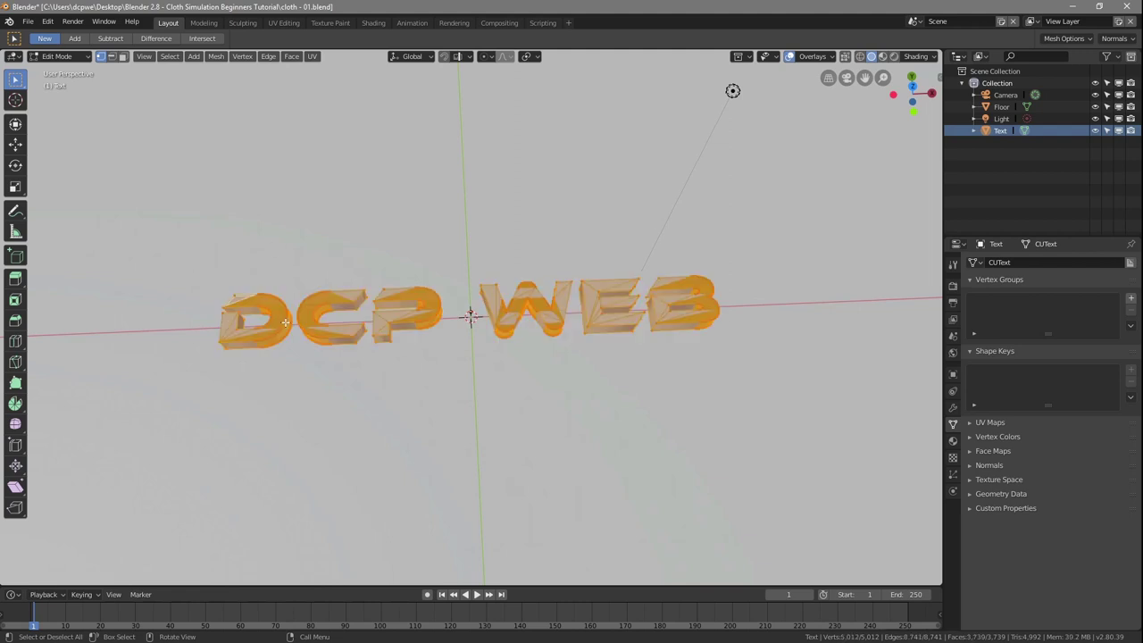
click(217, 56)
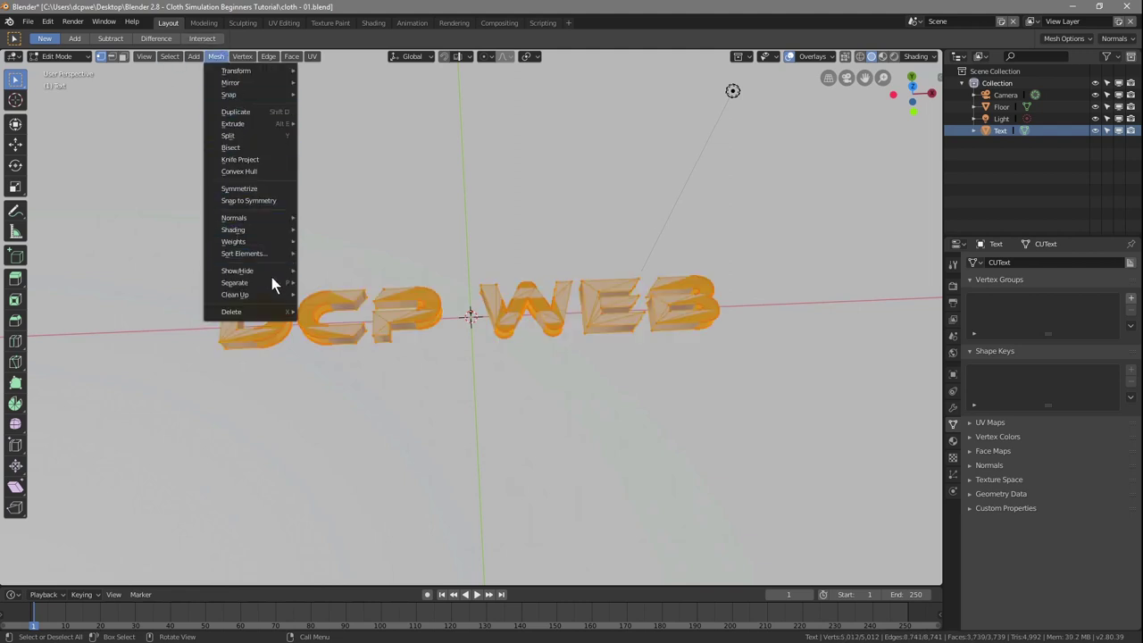
mouse_move(272, 286)
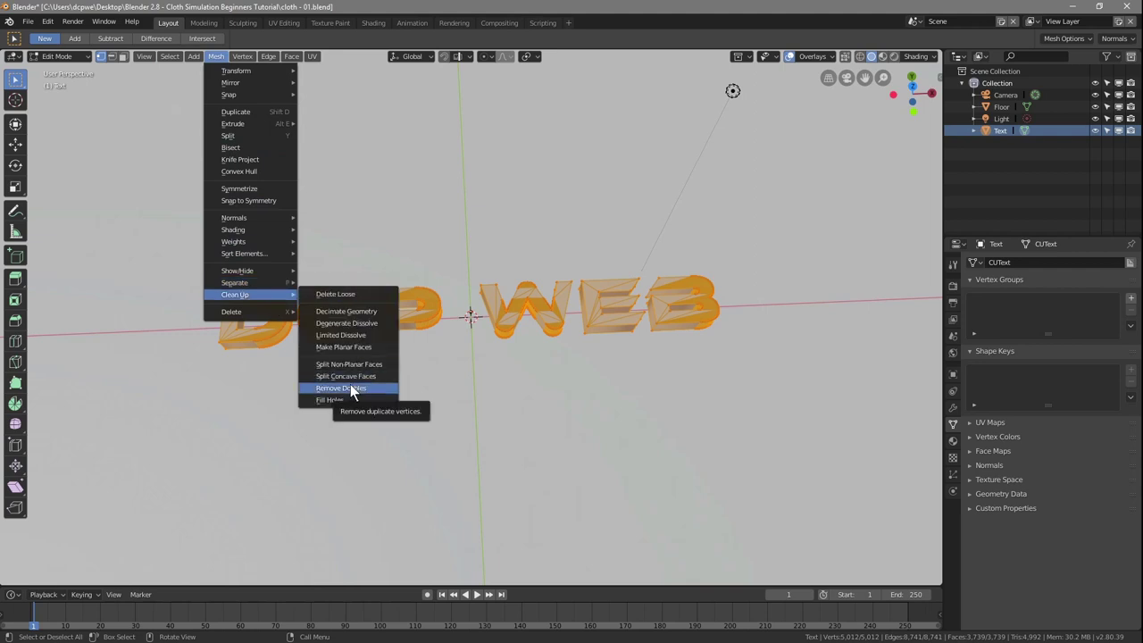
click(351, 386)
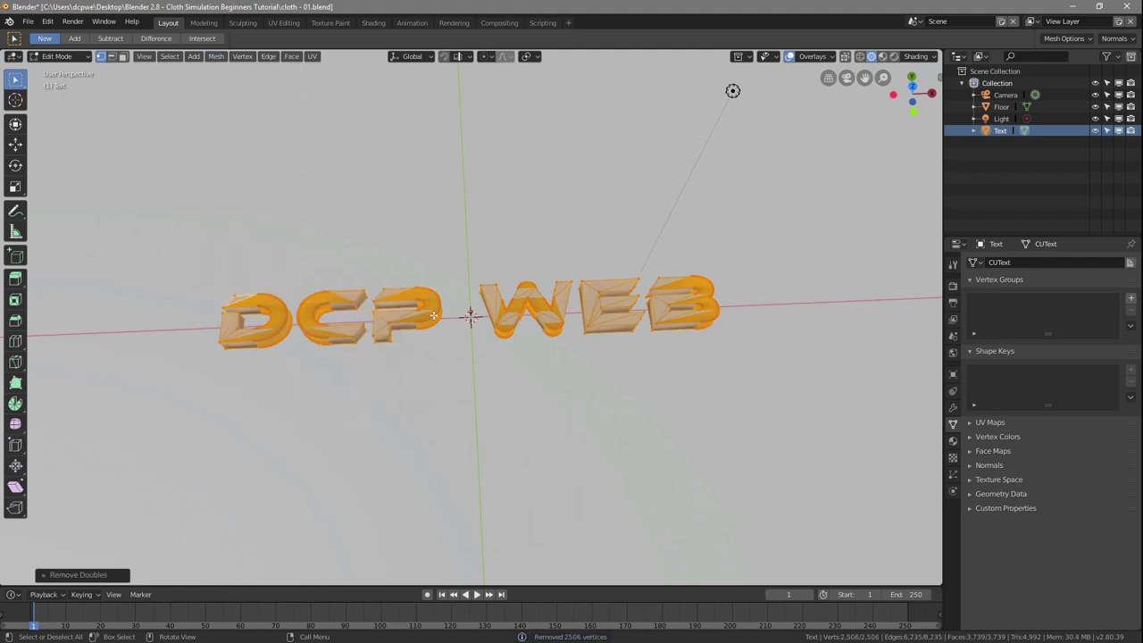
click(60, 55)
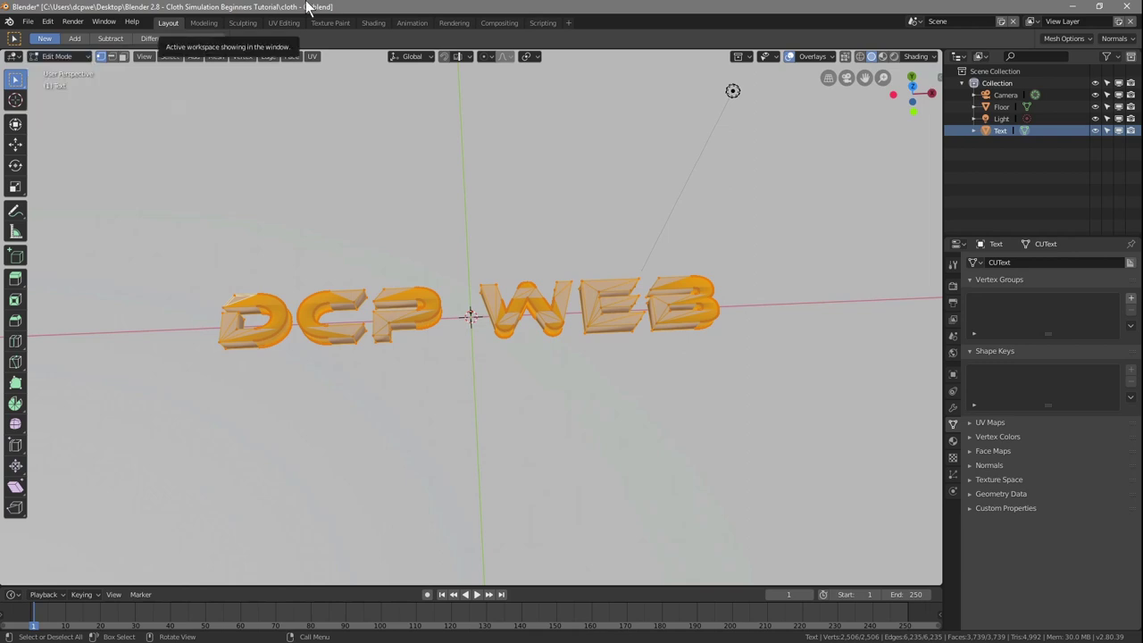
key(Tab)
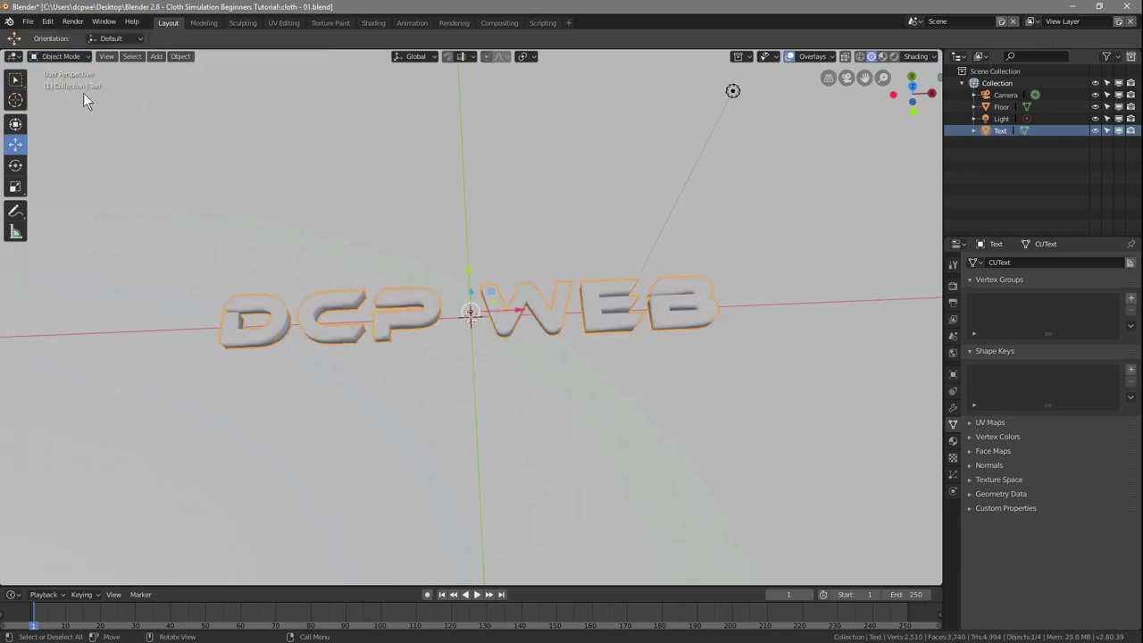
- Save the current scene file with the converted text mesh
middle_drag(409, 387, 405, 379)
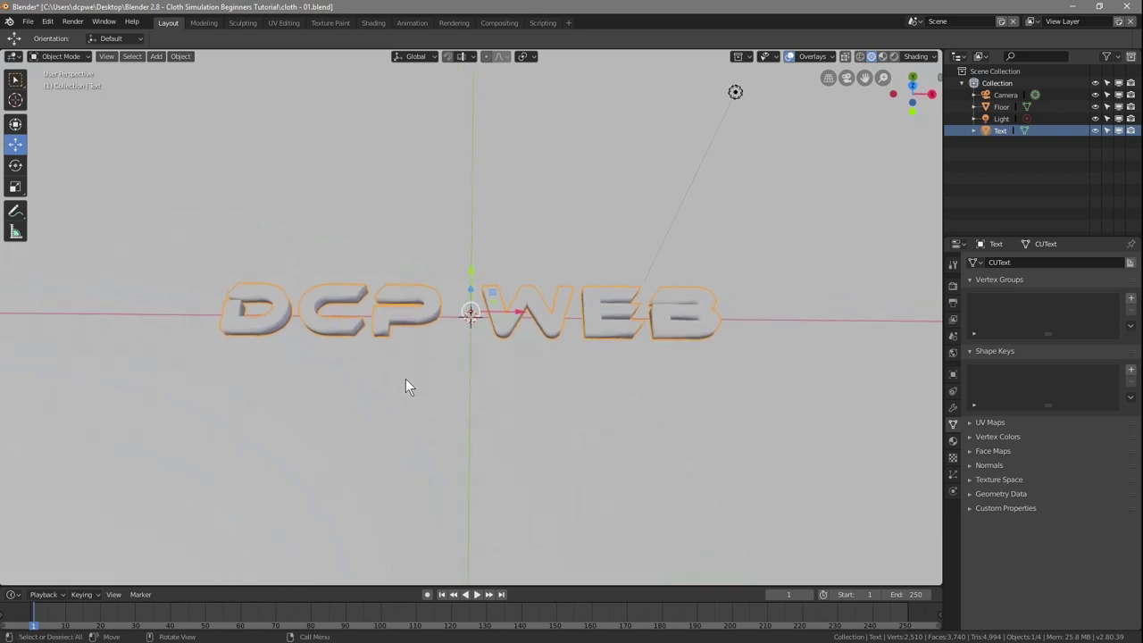
click(28, 21)
click(36, 120)
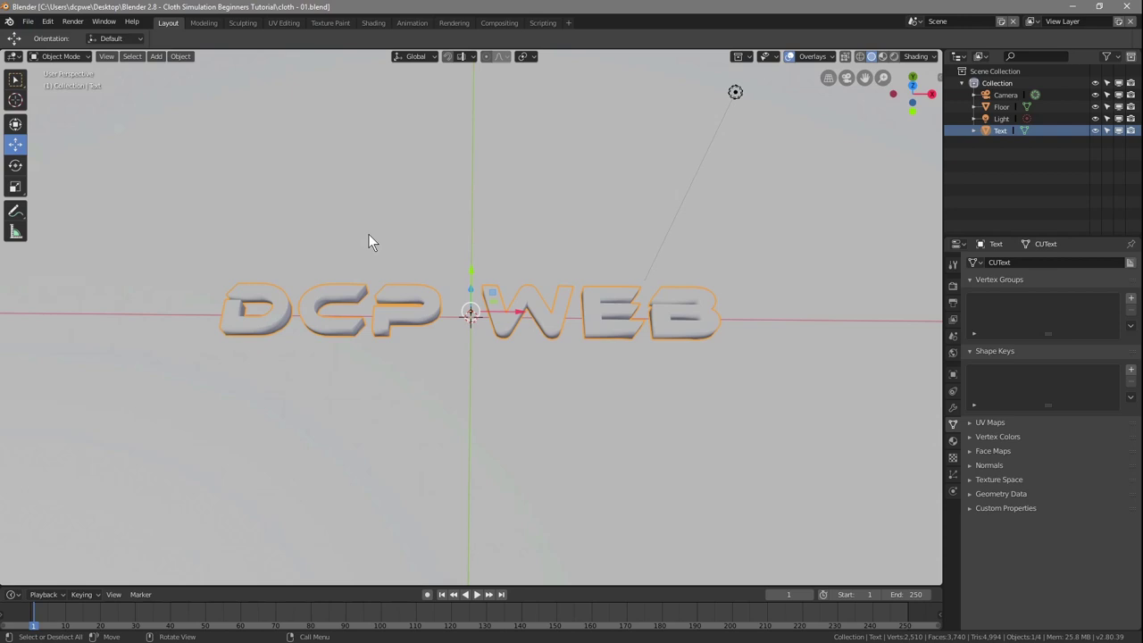
- Switch to the top orthographic view and align the active camera to it
key(KP_7)
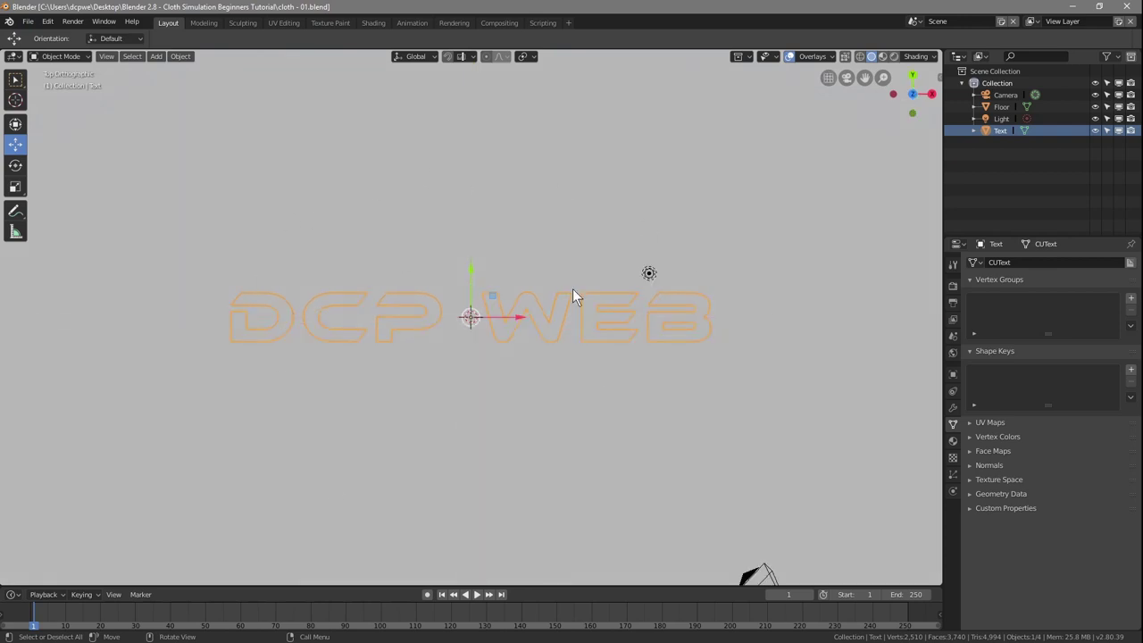
key(ctrl)
key(KP_0)
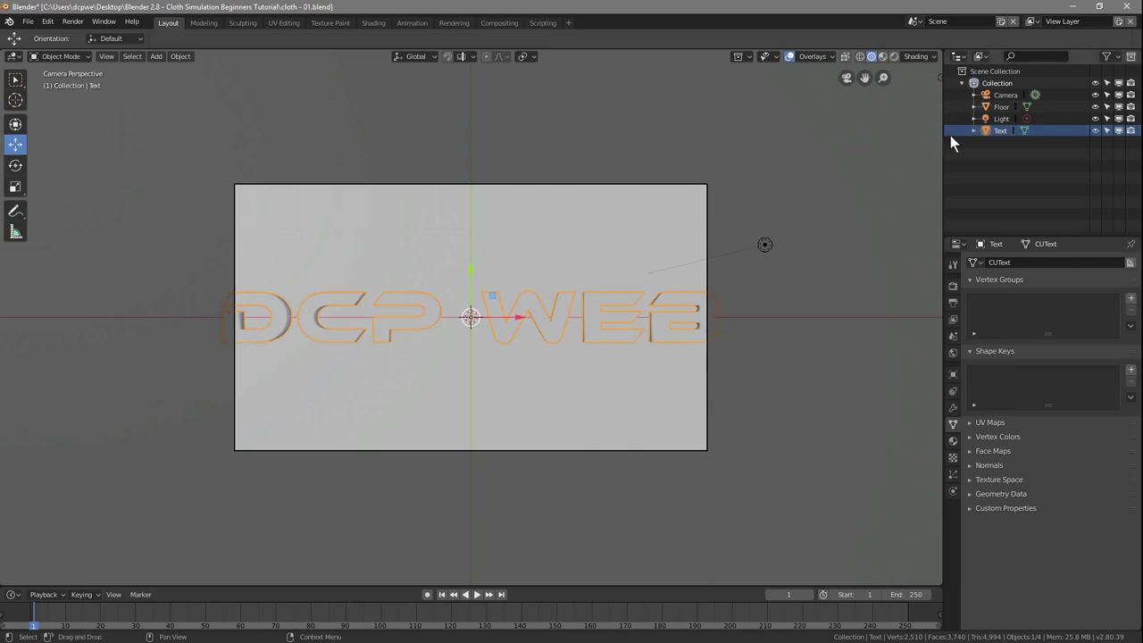
- Raise the camera to a Z location of about 18.549 m so the whole text fits its frame, and save the file
click(1002, 97)
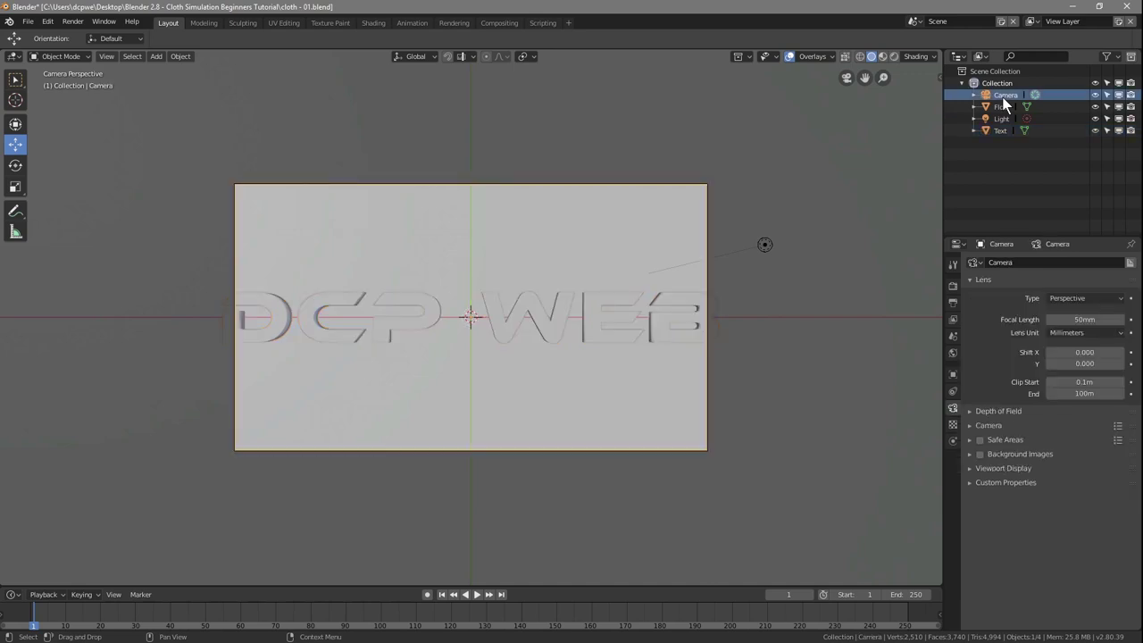
click(952, 376)
drag(1067, 319, 1140, 319)
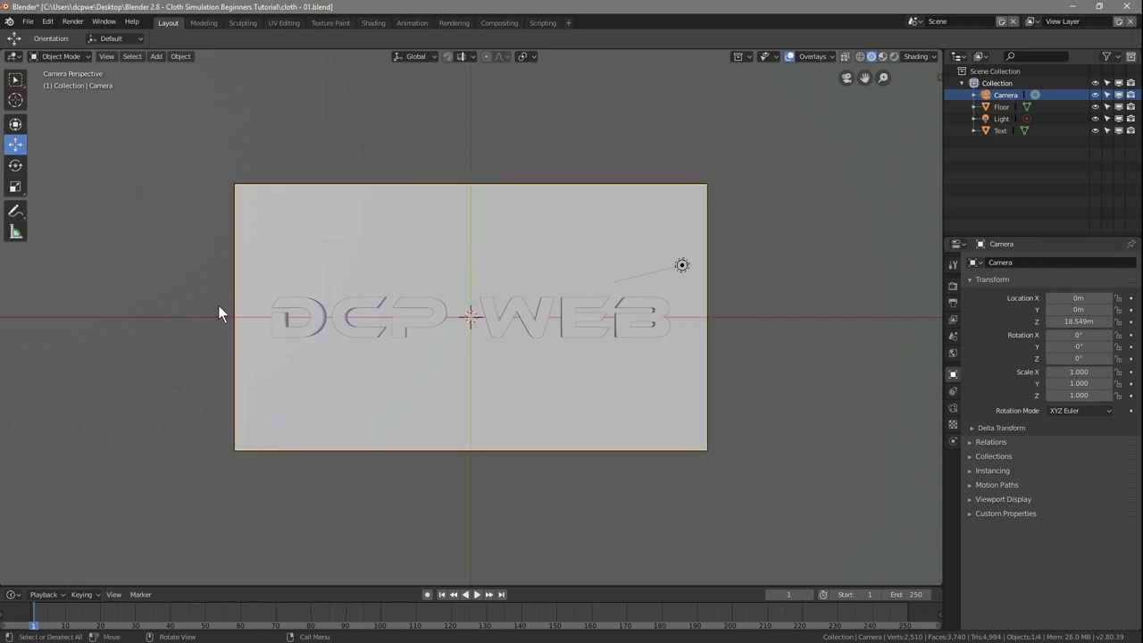
click(28, 21)
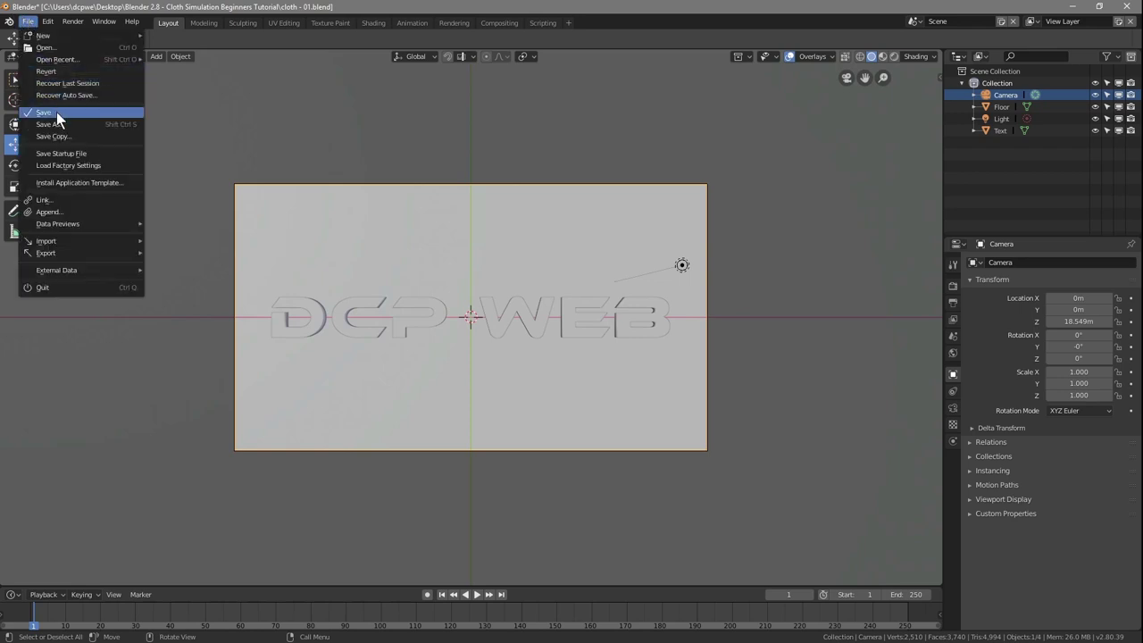
click(57, 112)
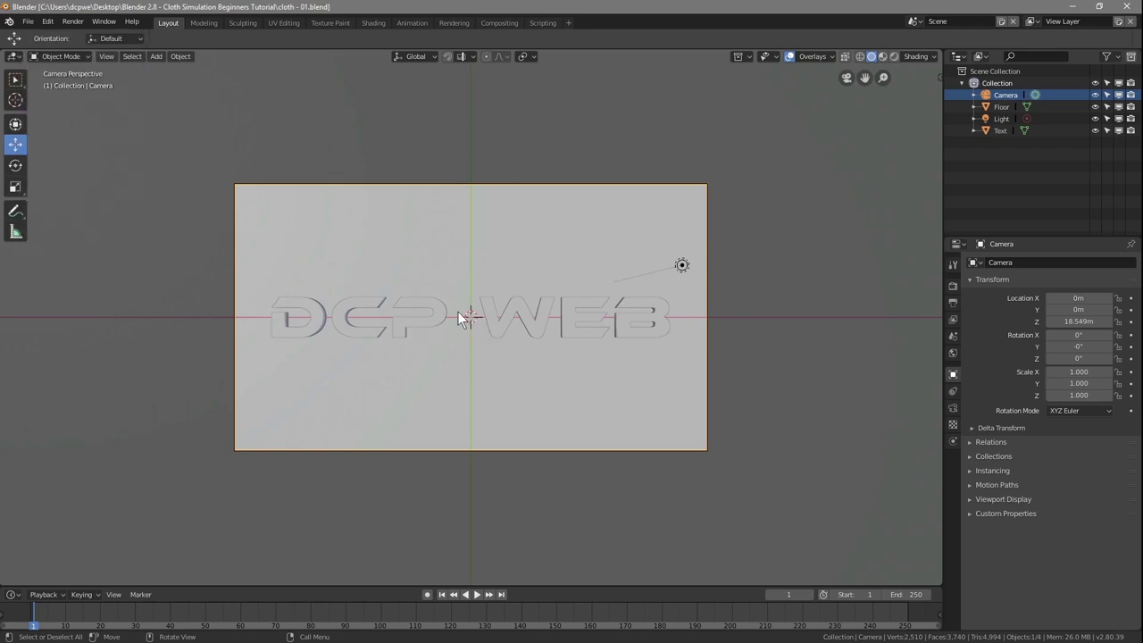
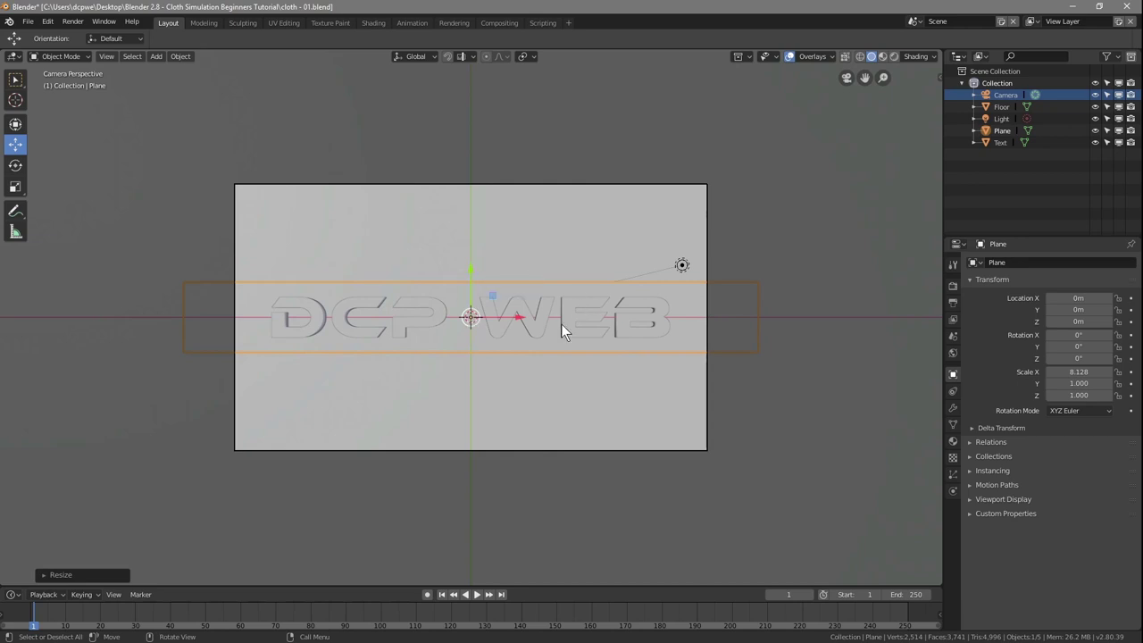
- Scale the new plane along Y to about 2.355 so it extends above and below the text, and save the file
key(s)
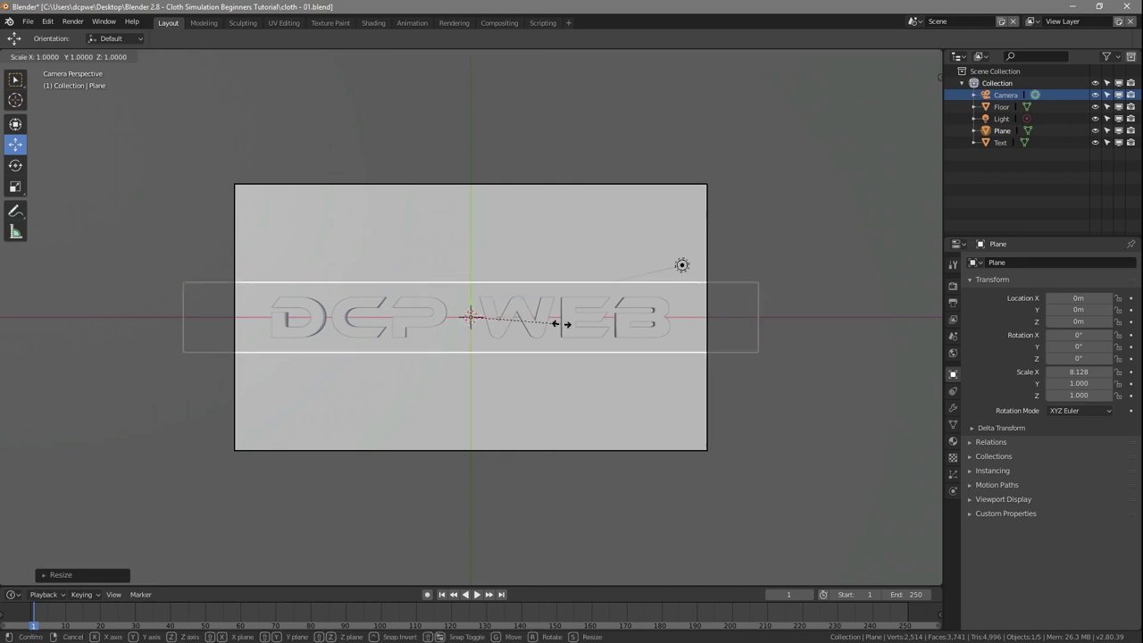
key(y)
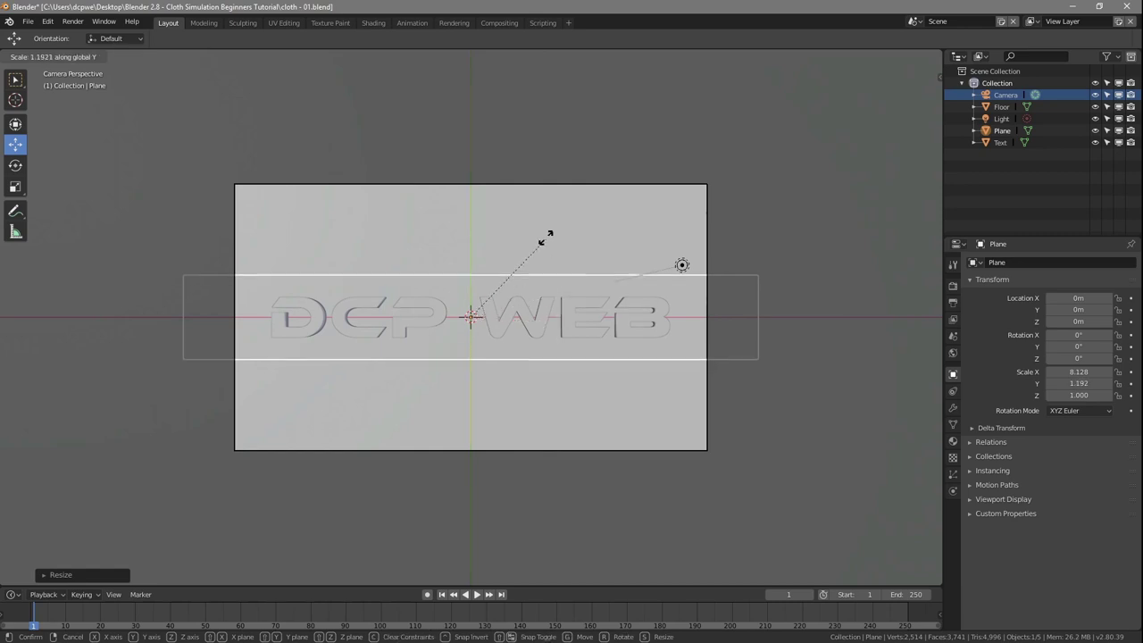
click(534, 113)
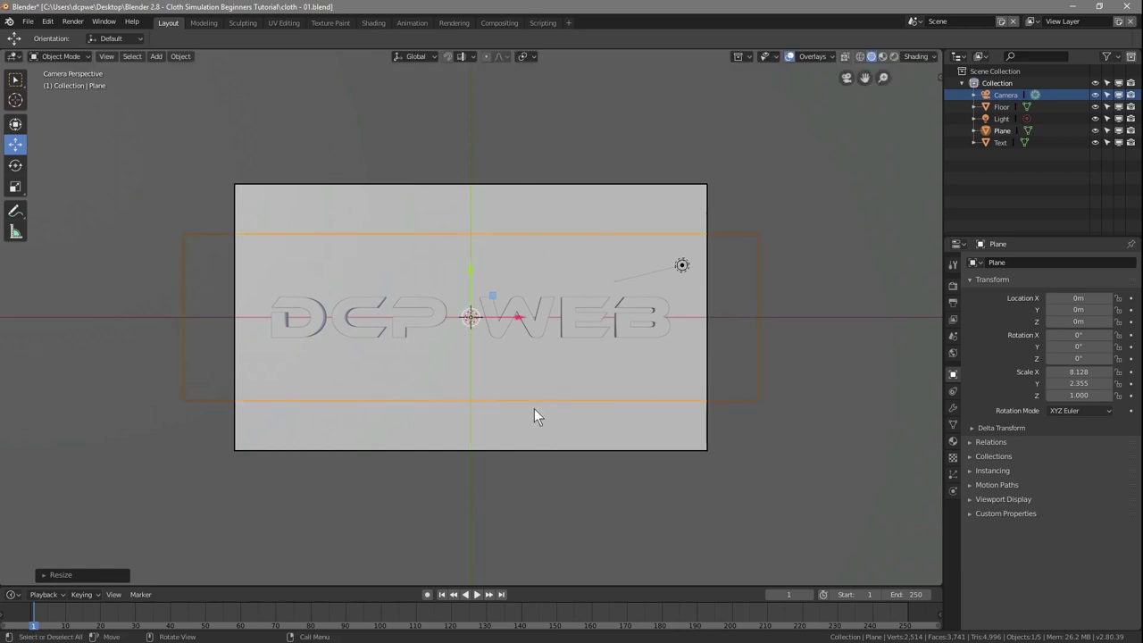
click(28, 22)
click(59, 118)
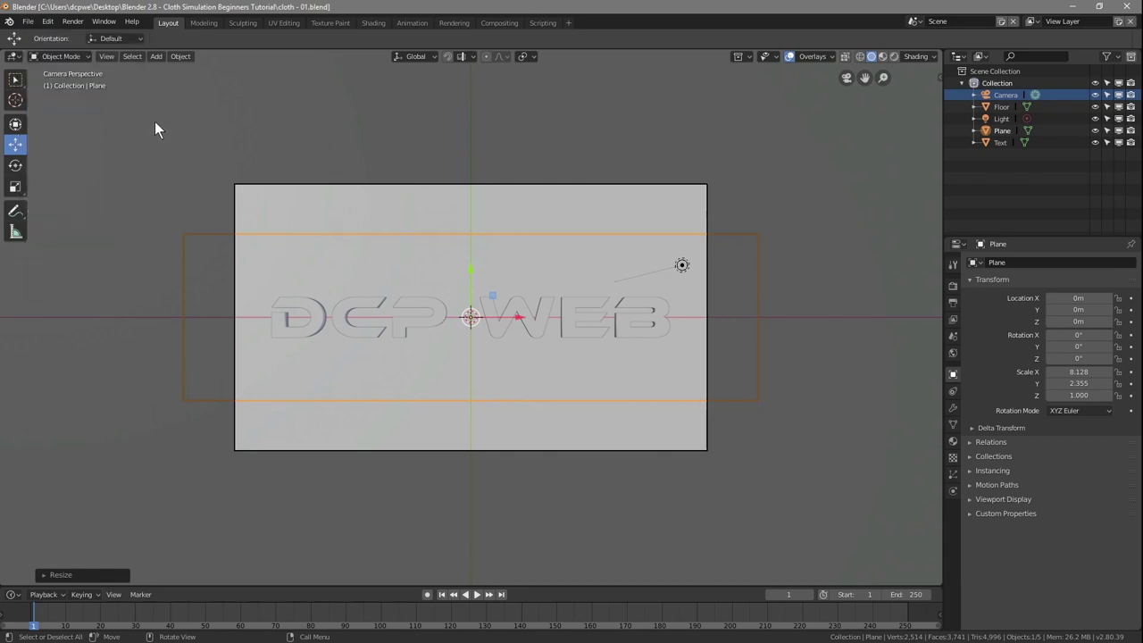
- Subdivide the plane's mesh five times in Edit Mode
click(69, 56)
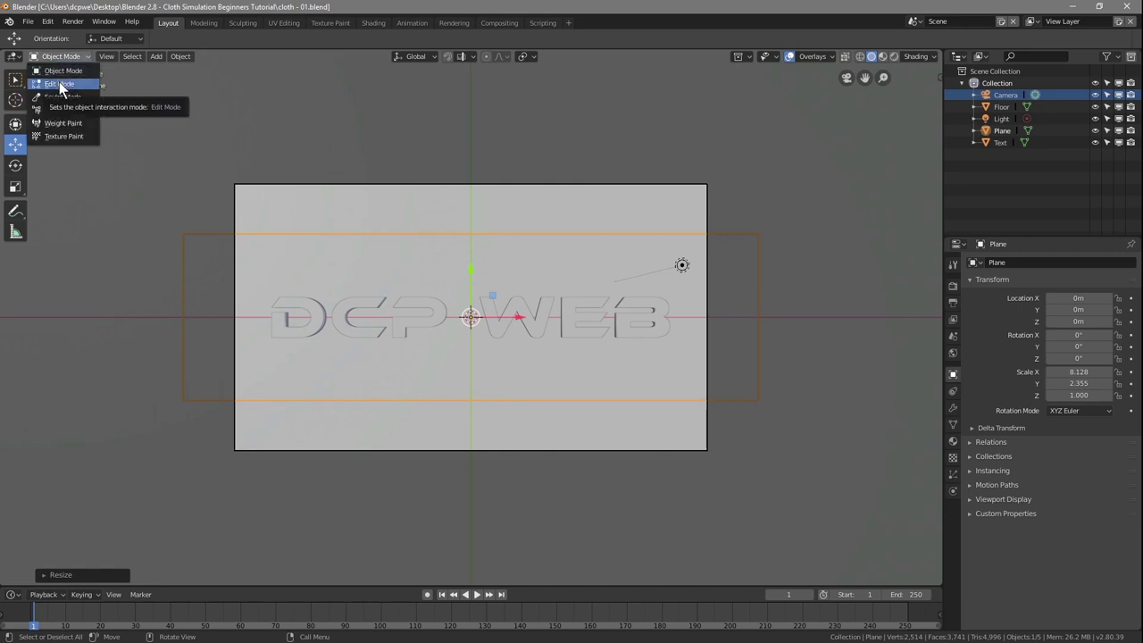
click(60, 85)
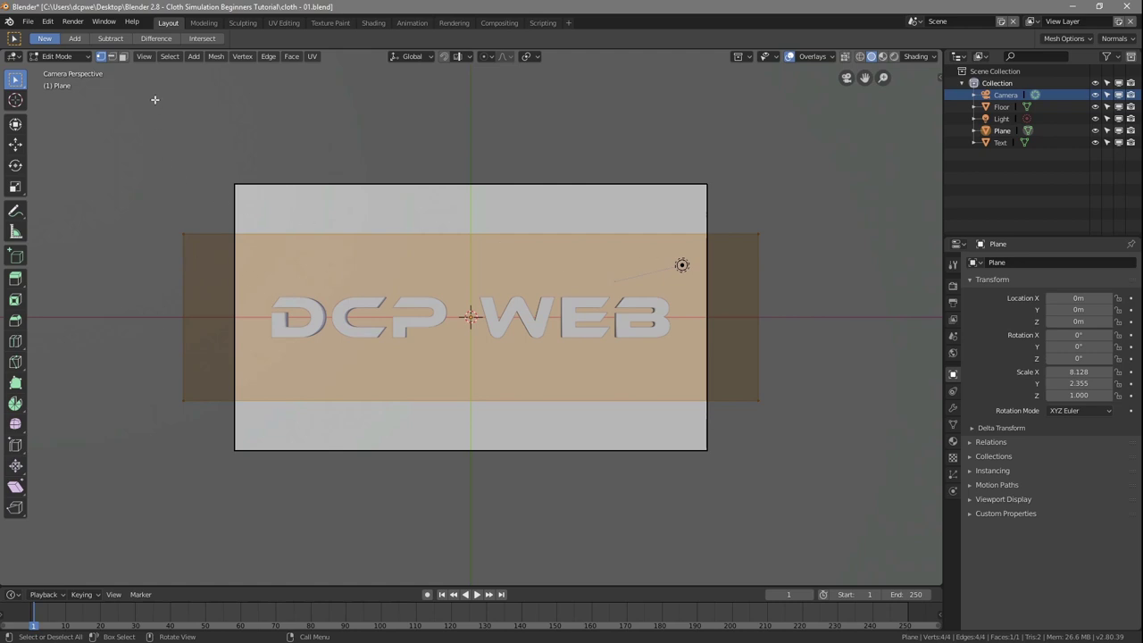
click(269, 56)
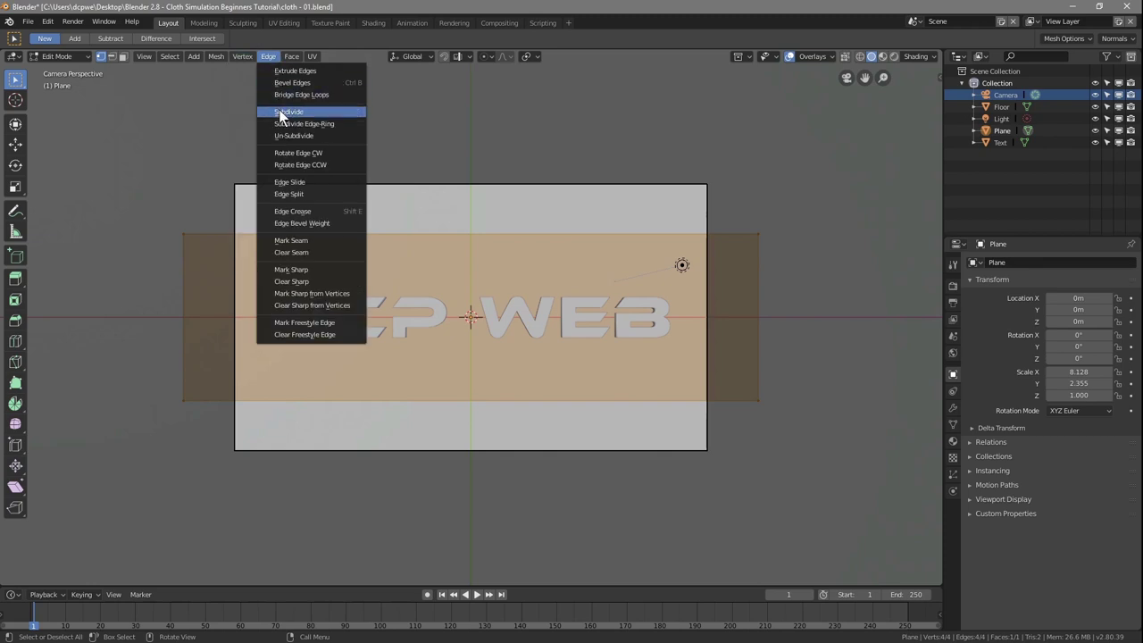
click(280, 112)
click(268, 56)
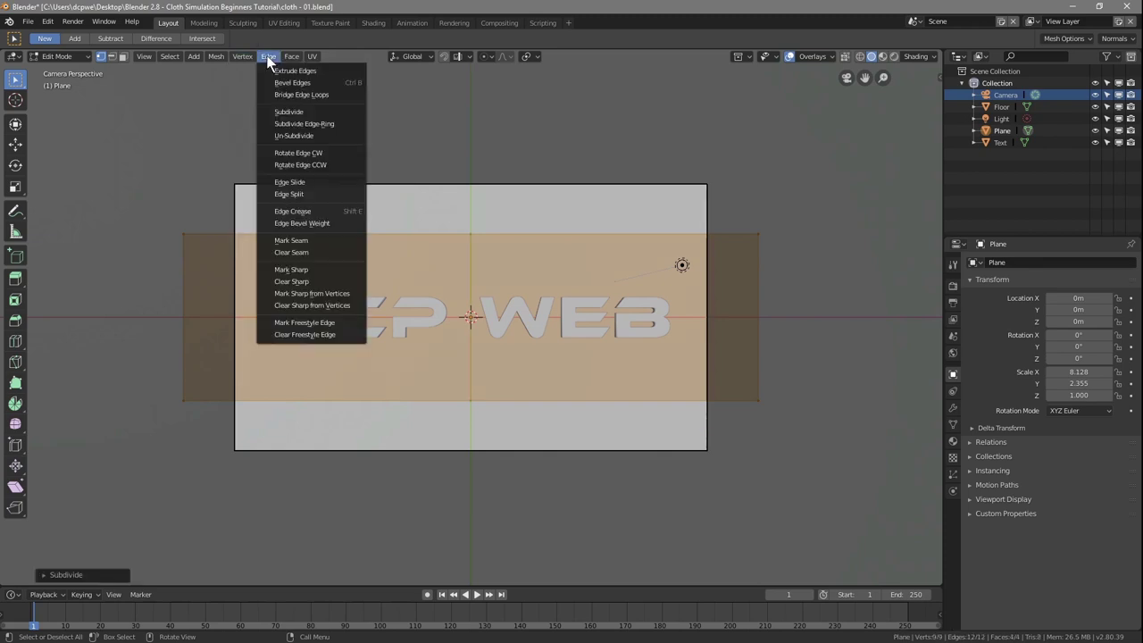
click(280, 111)
click(270, 57)
click(278, 111)
click(268, 56)
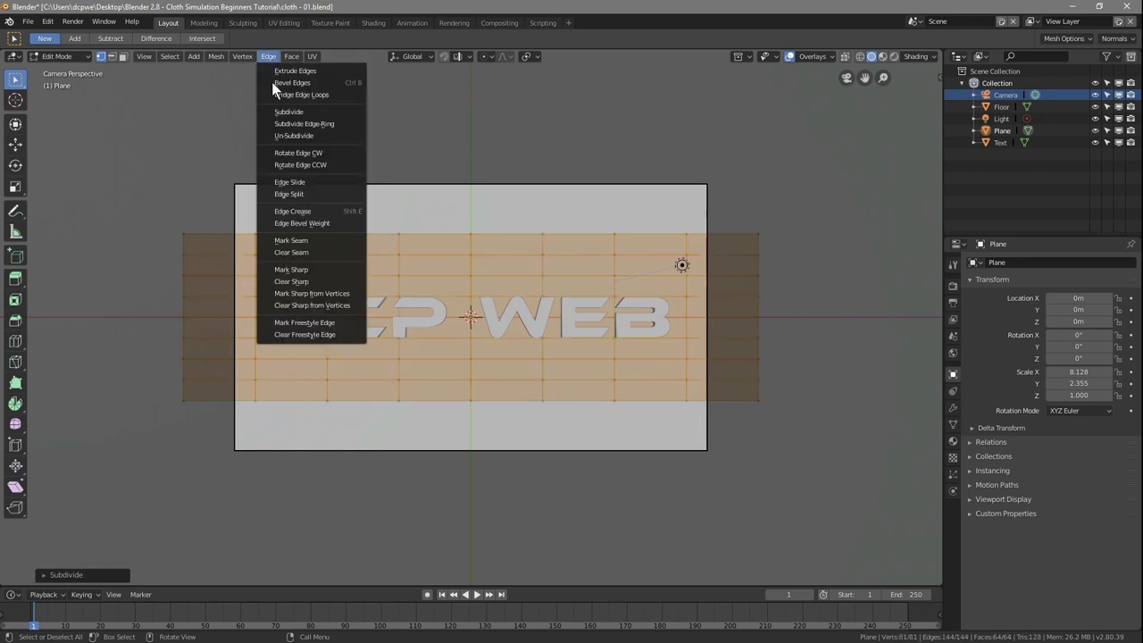
click(277, 111)
click(269, 56)
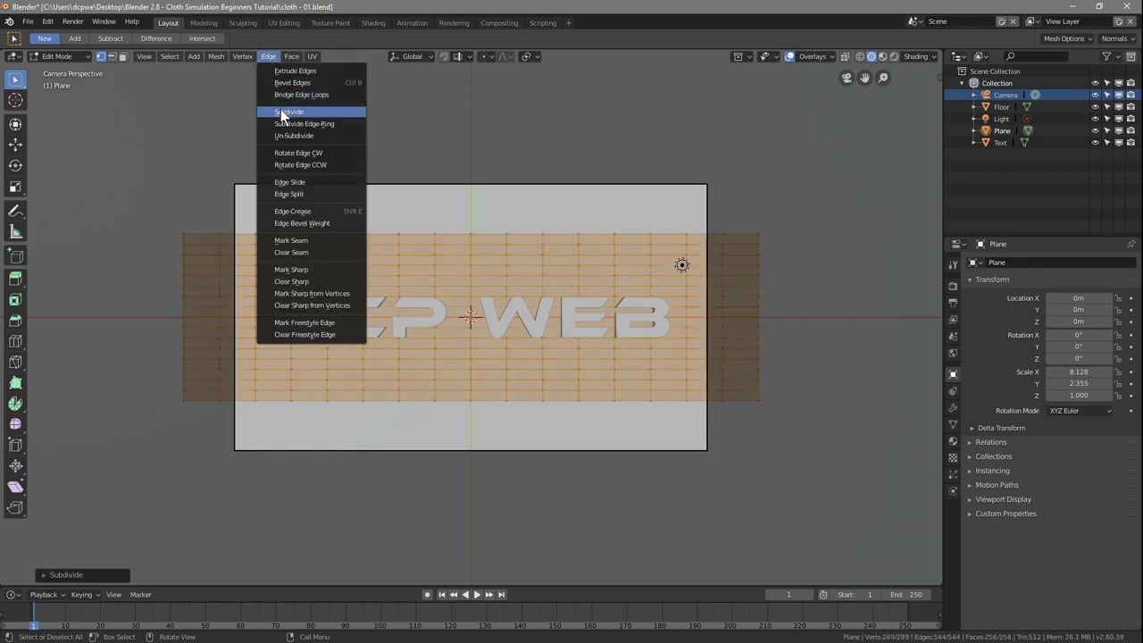
click(280, 109)
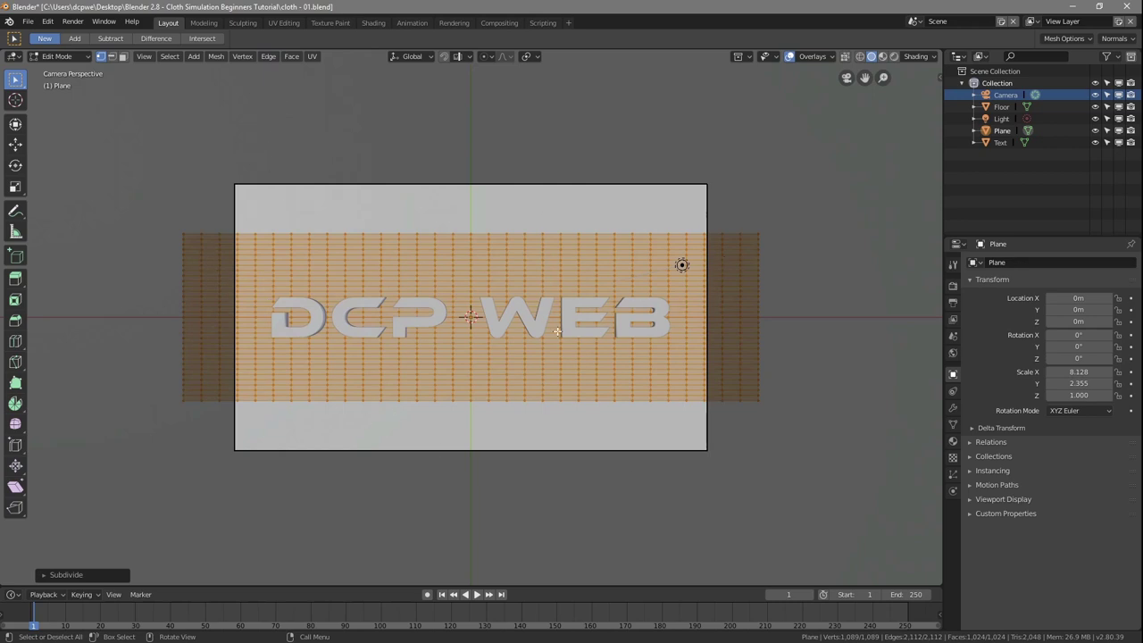
- Deselect the whole mesh and select only the column of vertices along the plane's left edge
scroll(501, 247, up, 5)
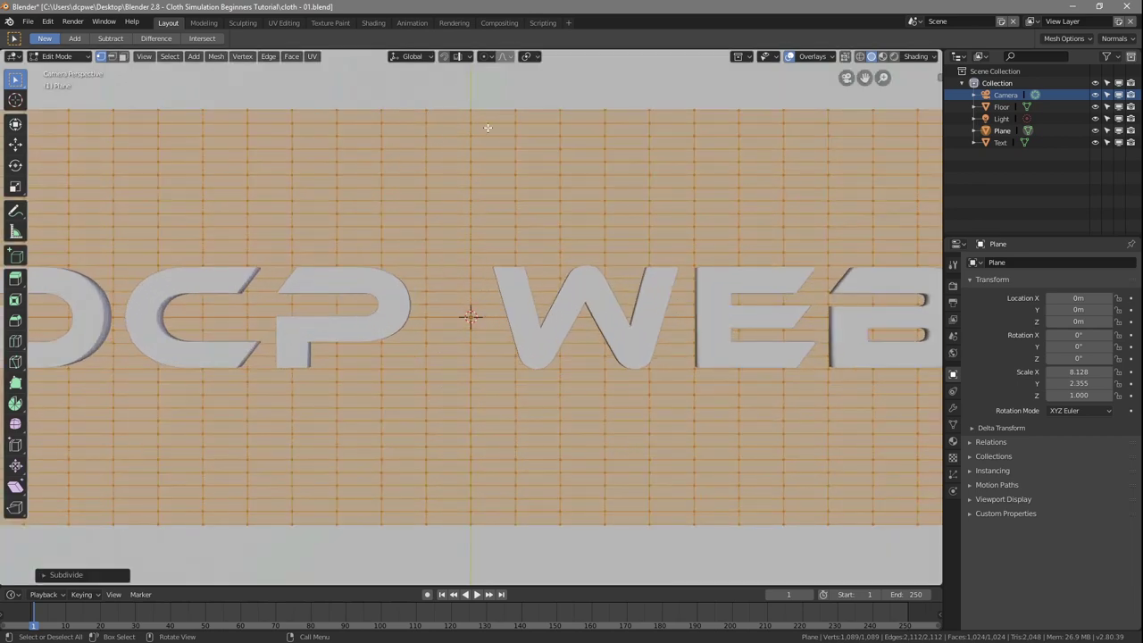
scroll(408, 341, down, 6)
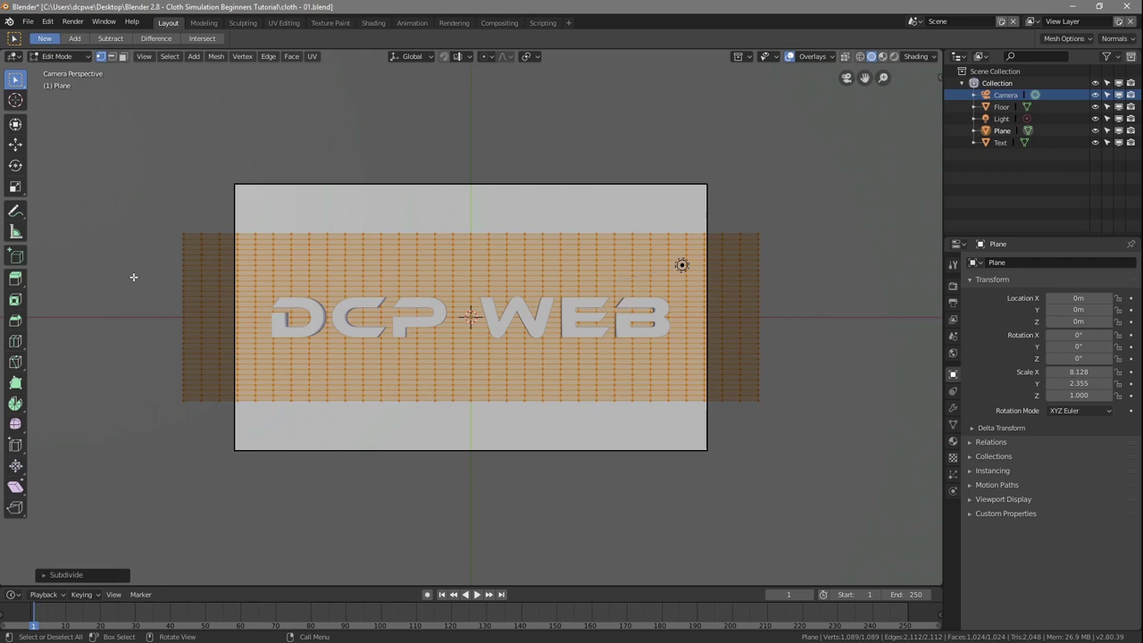
key(alt+a)
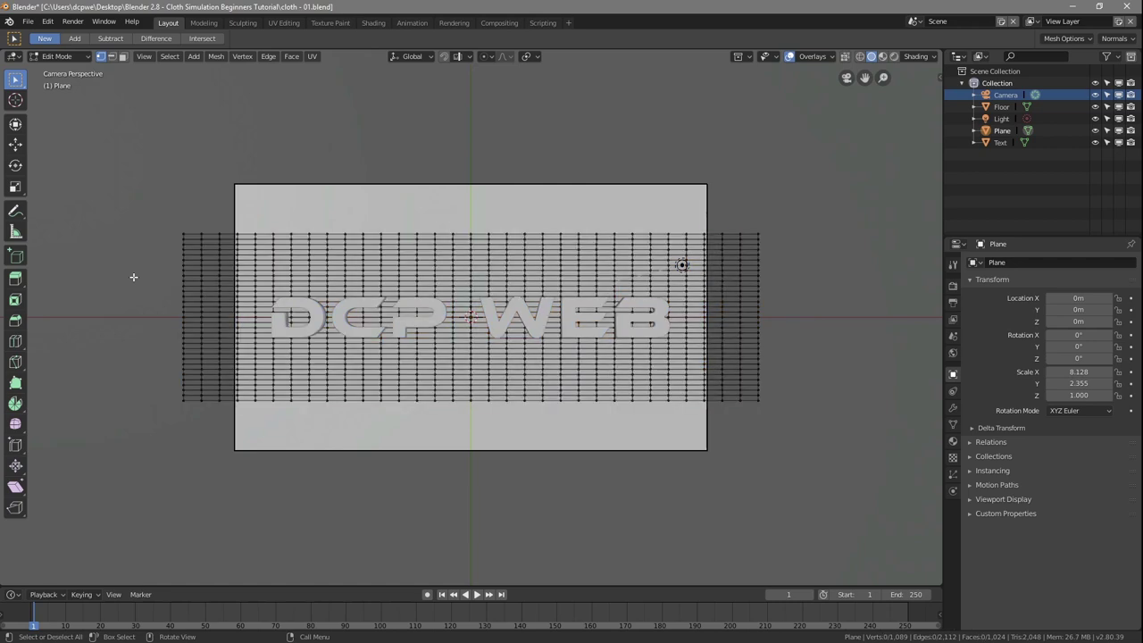
key(a)
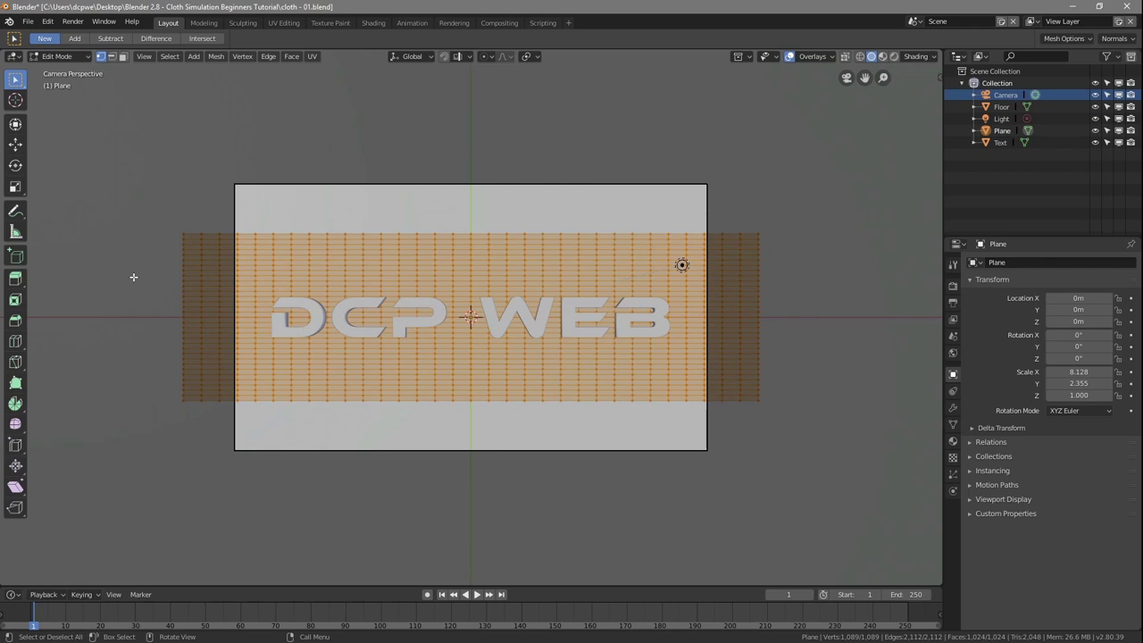
key(alt+a)
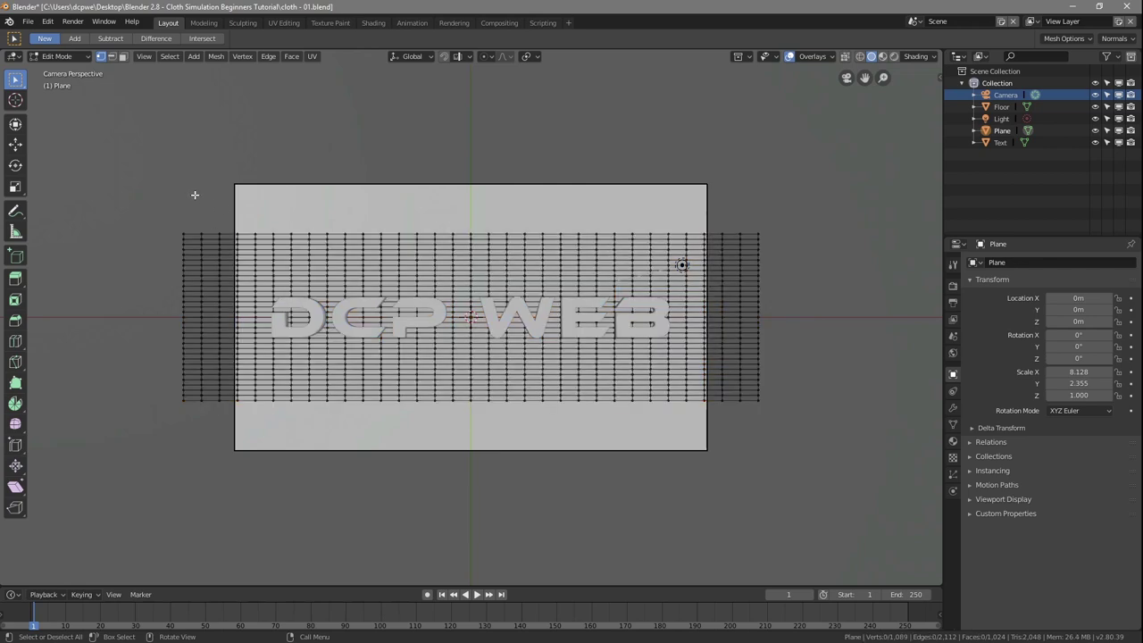
drag(134, 192, 187, 438)
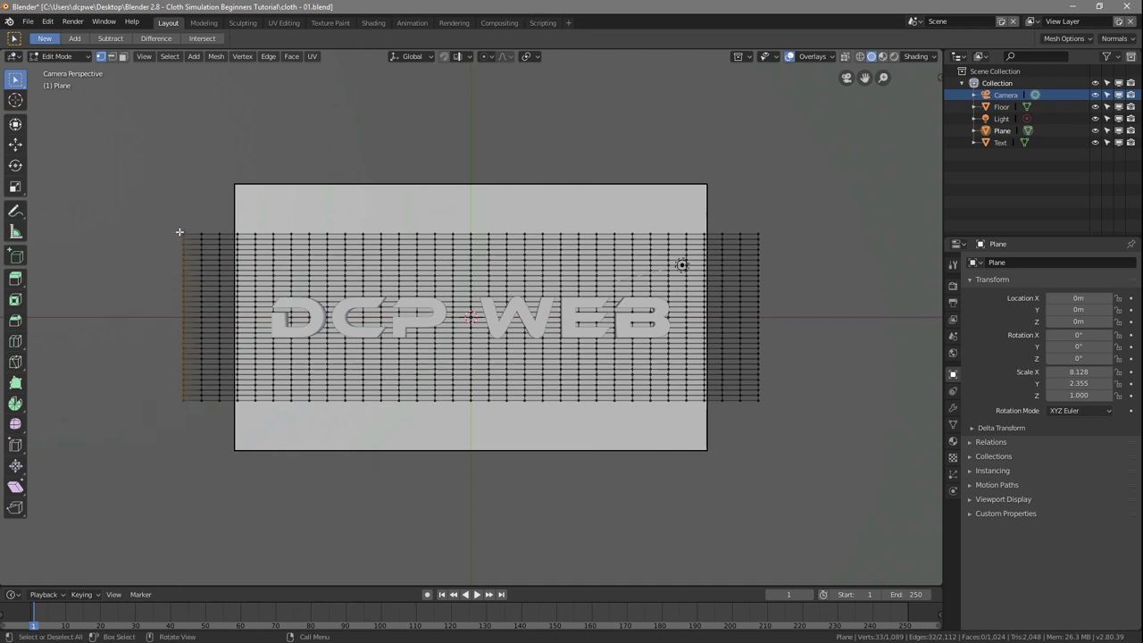
- Create a vertex group named "SelectedEdge", assign the selected edge vertices to it and return to Object Mode
click(951, 426)
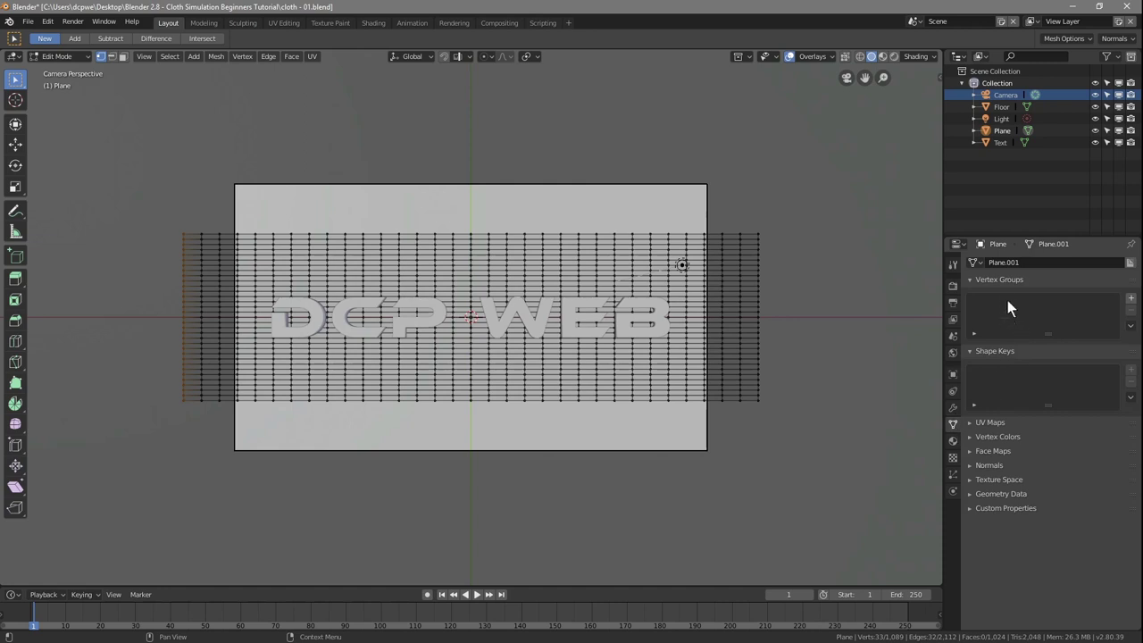
click(1131, 298)
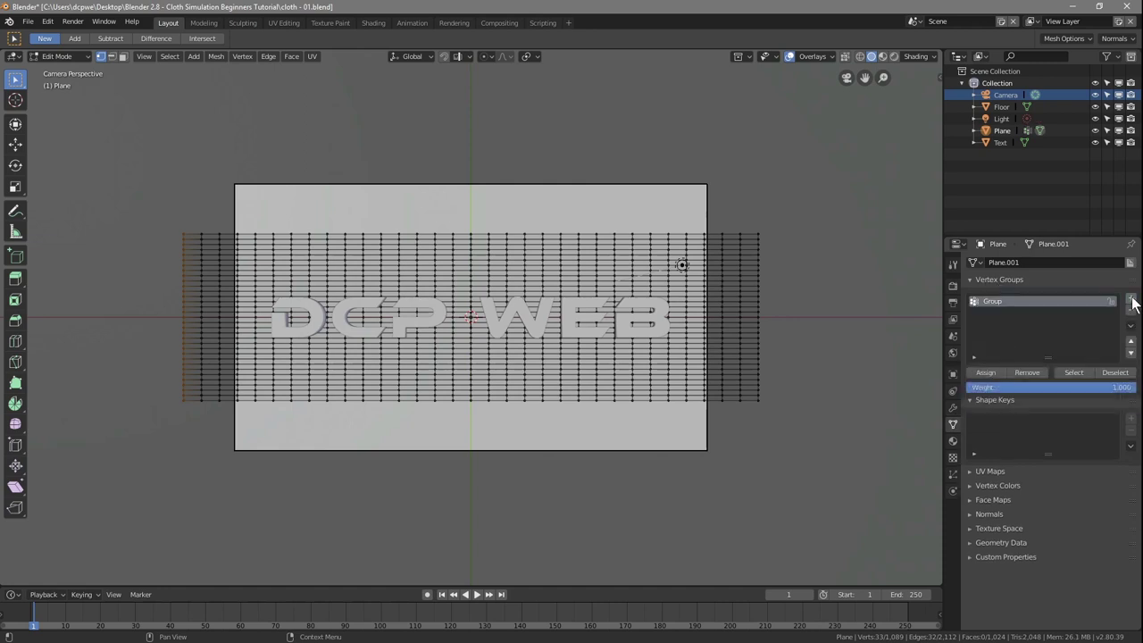
double_click(985, 300)
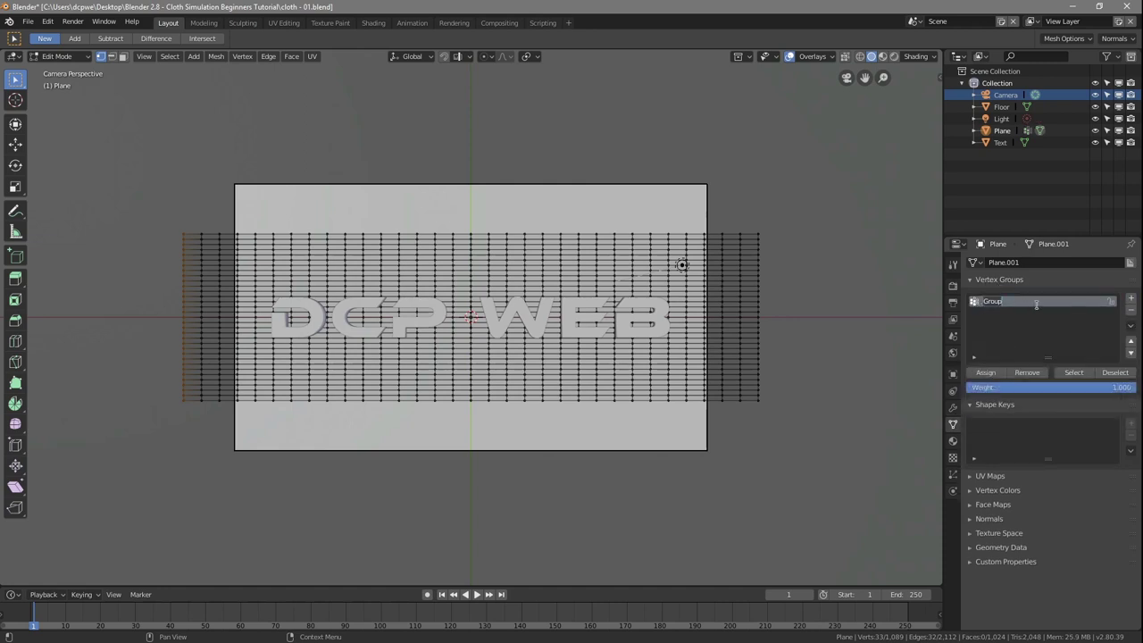
text(SelectedEdge)
click(985, 372)
click(60, 57)
click(63, 69)
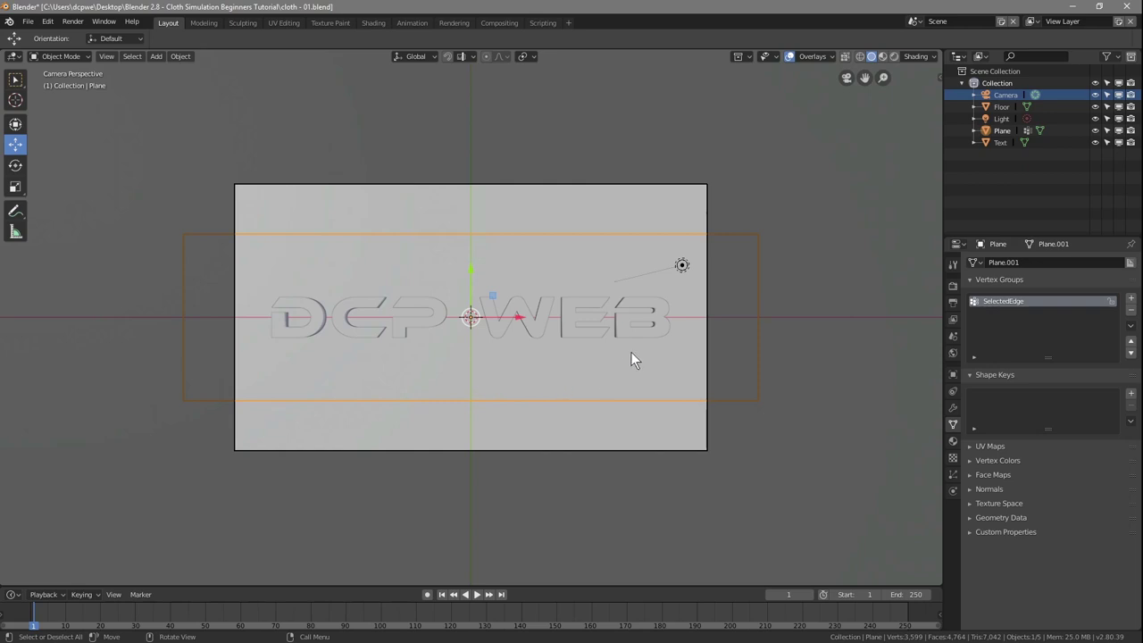
- Rename the subdivided plane object to "Cloth Material"
scroll(630, 352, down, 4)
scroll(631, 352, up, 2)
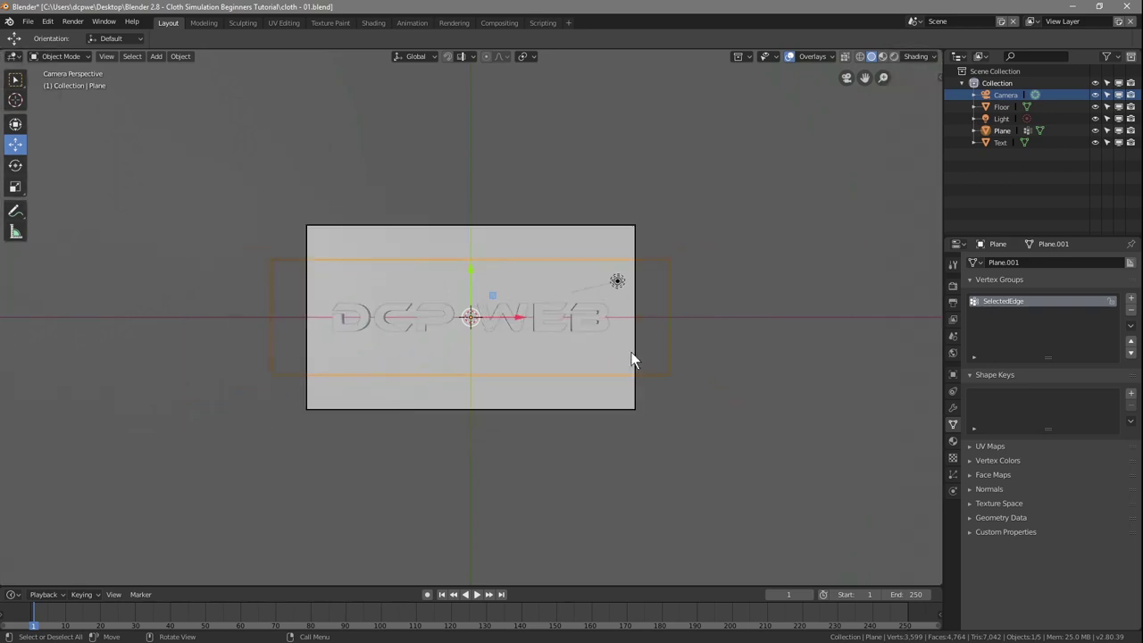
scroll(630, 352, down, 3)
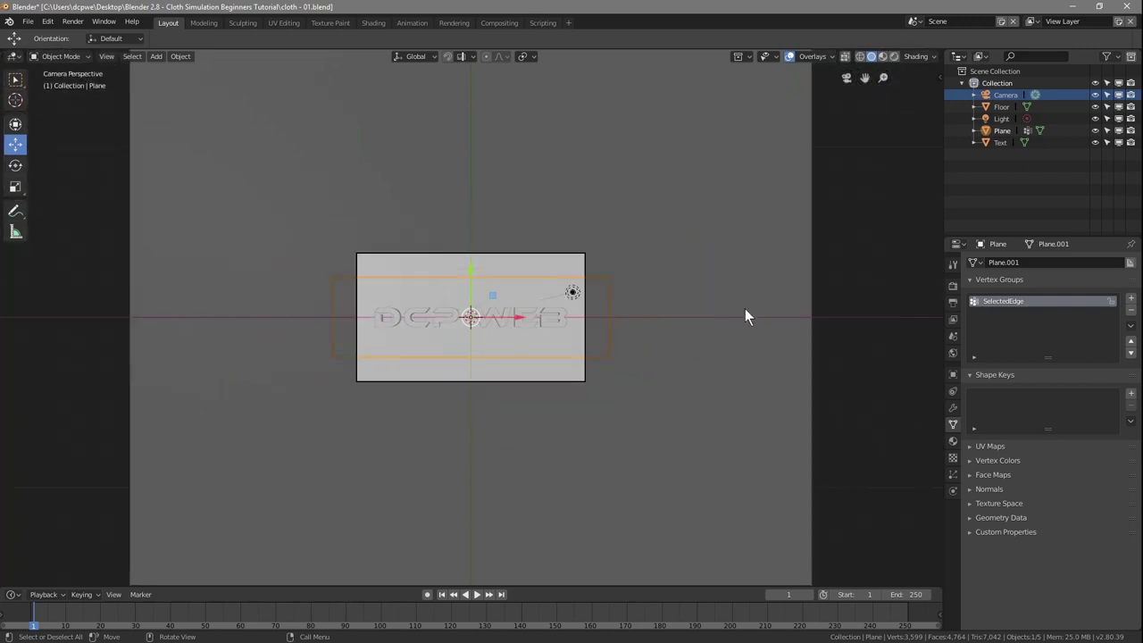
scroll(759, 302, up, 2)
click(1000, 130)
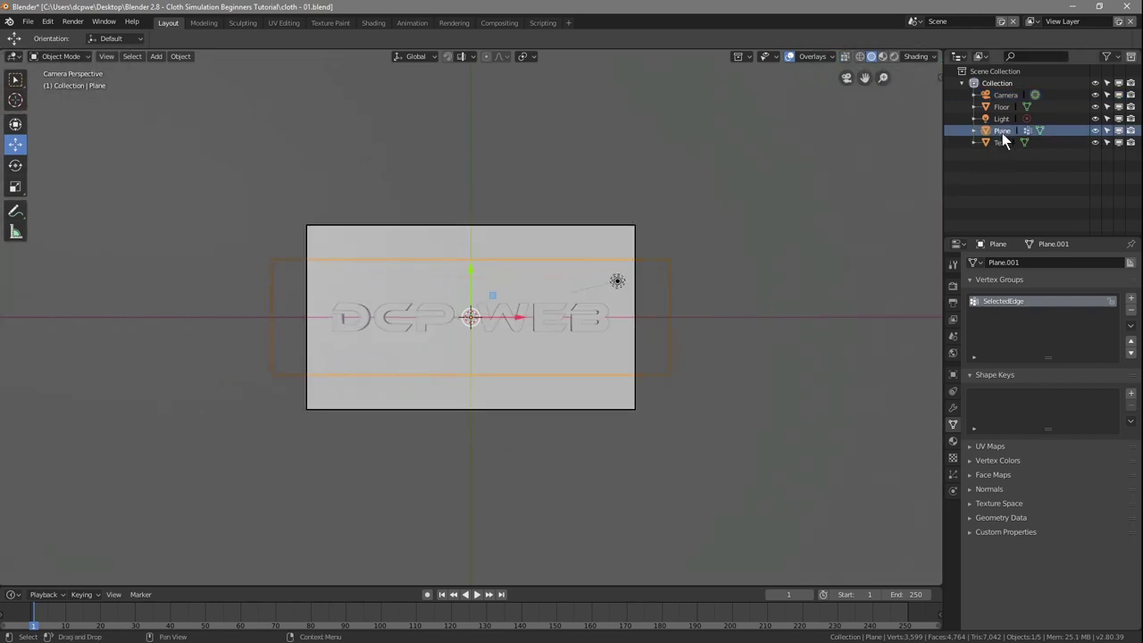
double_click(1002, 132)
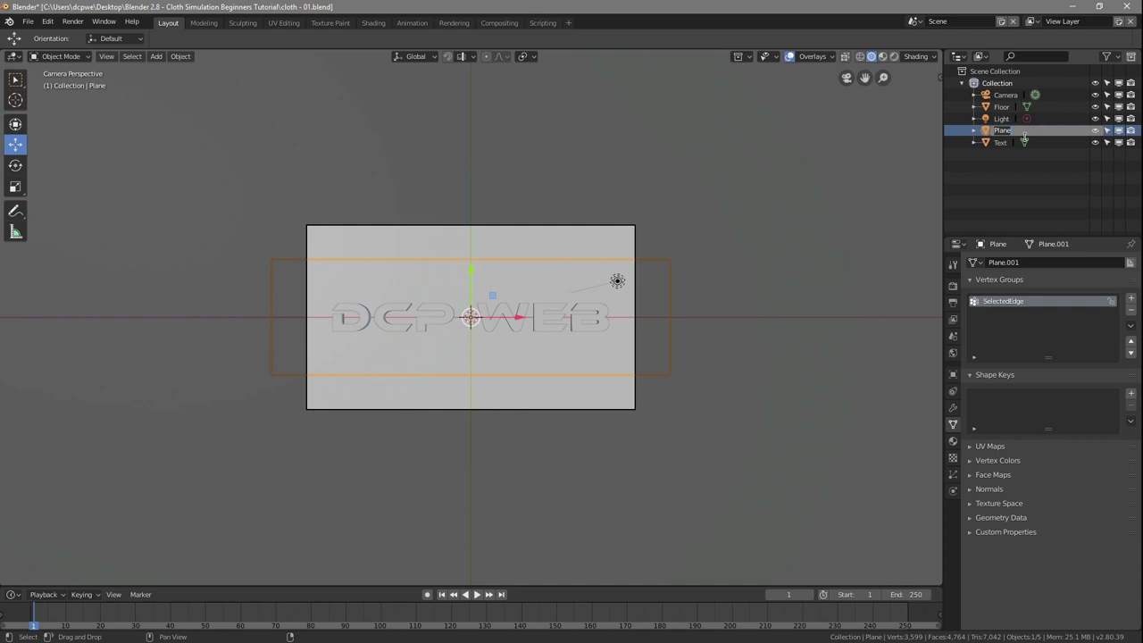
key(BackSpace)
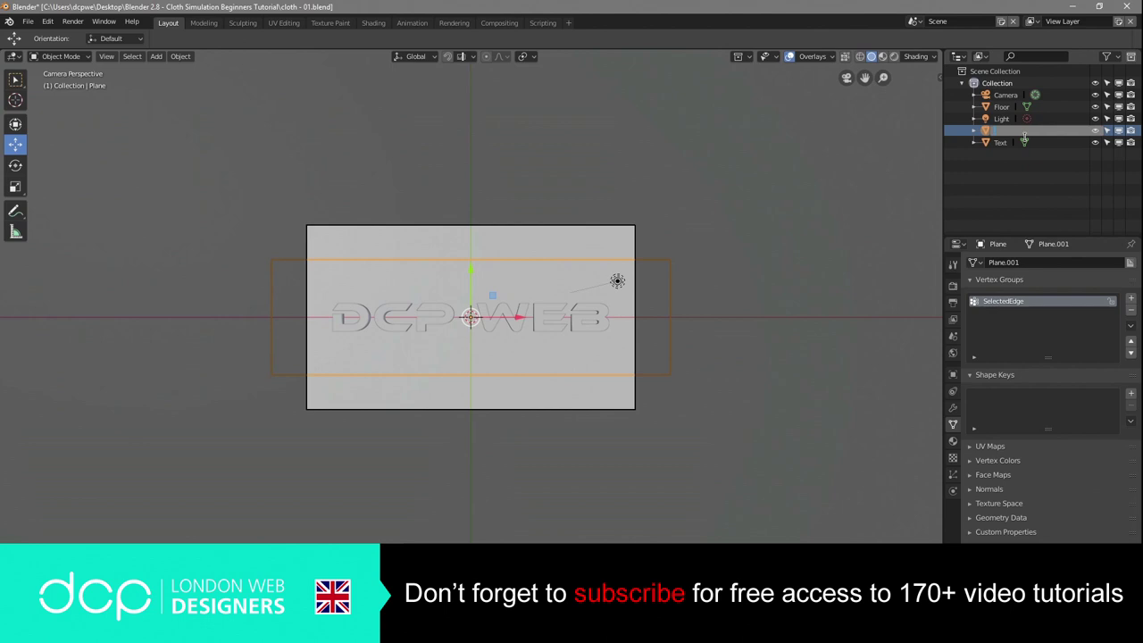
key(Escape)
double_click(1051, 132)
text(Cloth Materi)
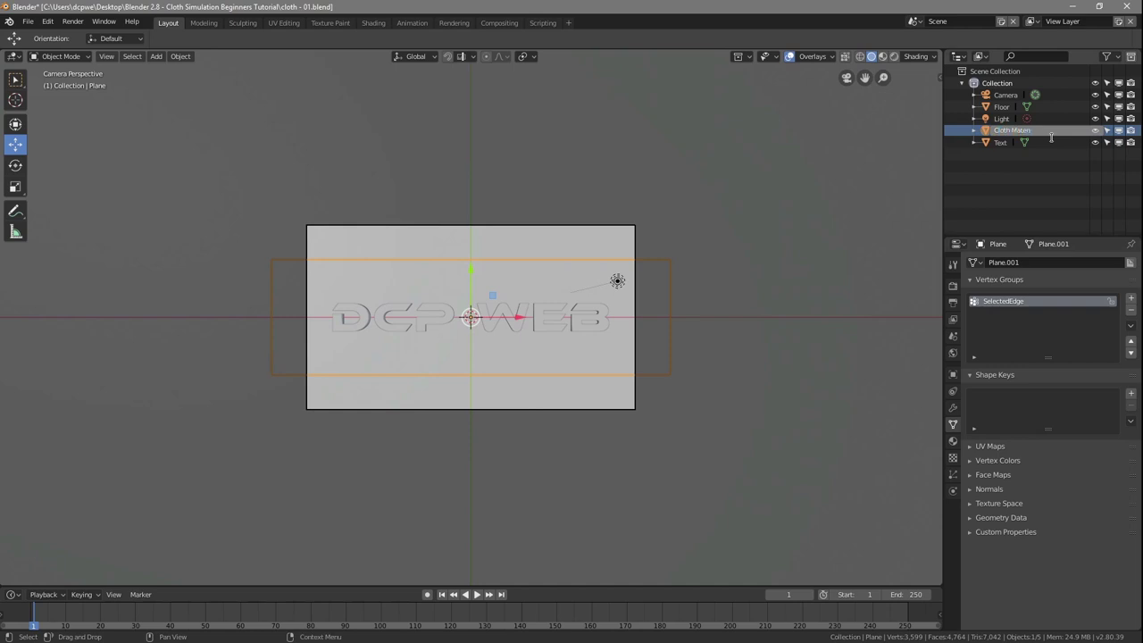
text(al)
key(Return)
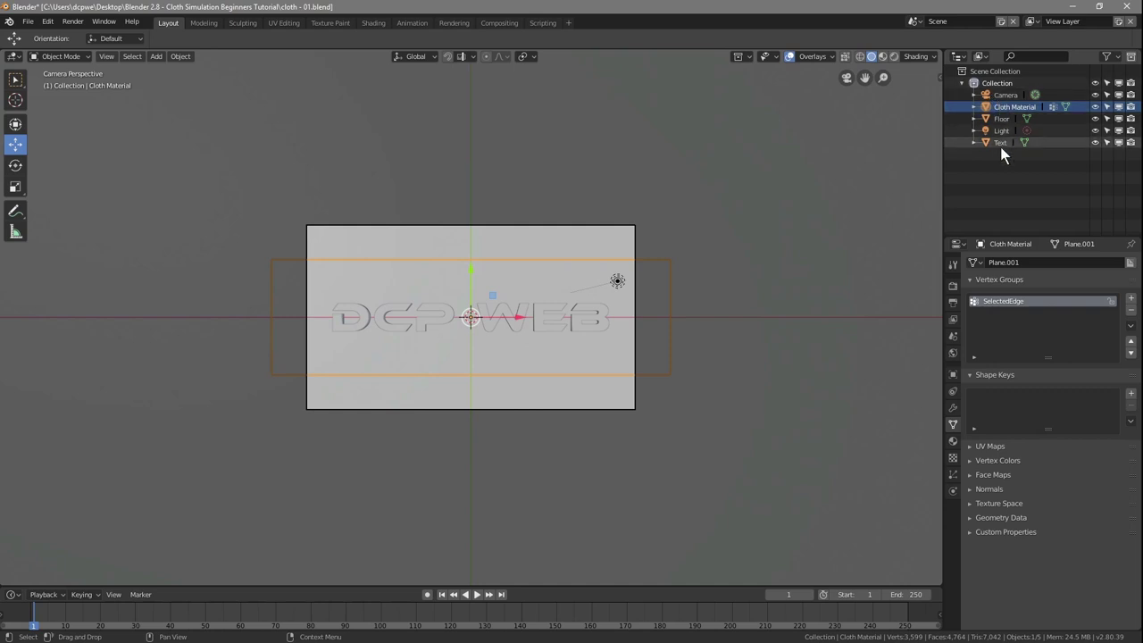
- Enable Collision physics on both the Floor and the Text objects
click(1000, 119)
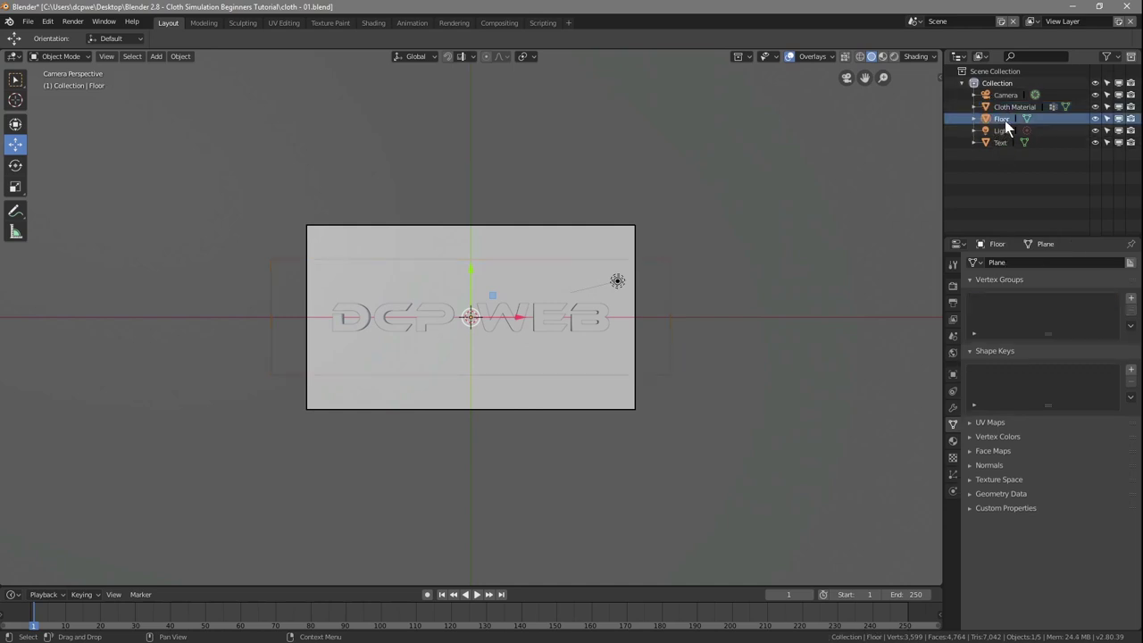
click(954, 492)
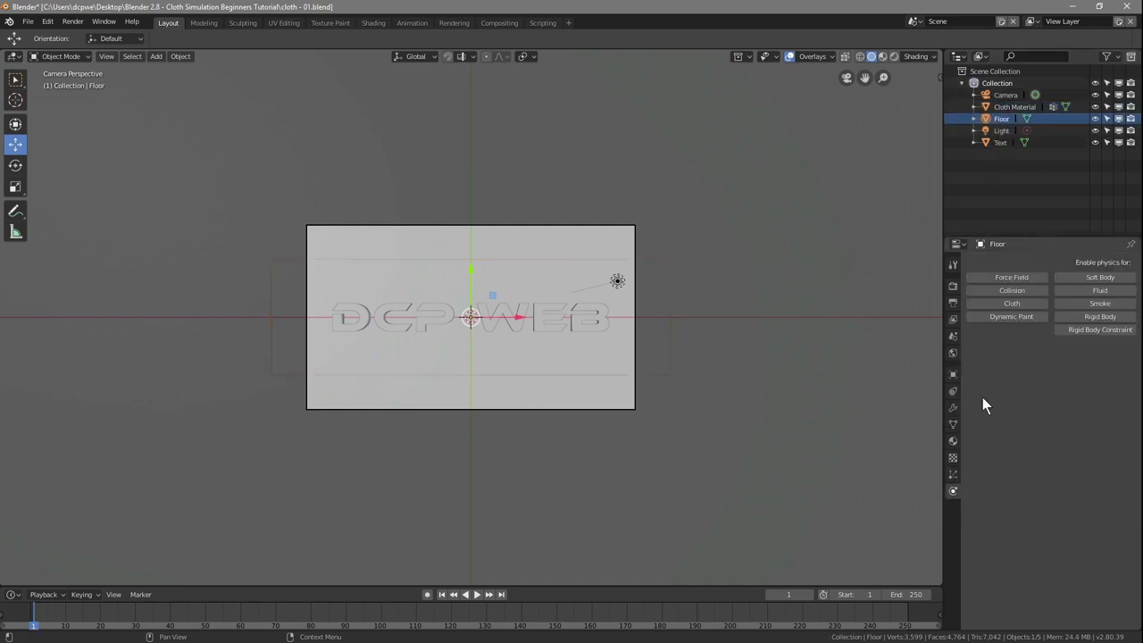
click(1003, 293)
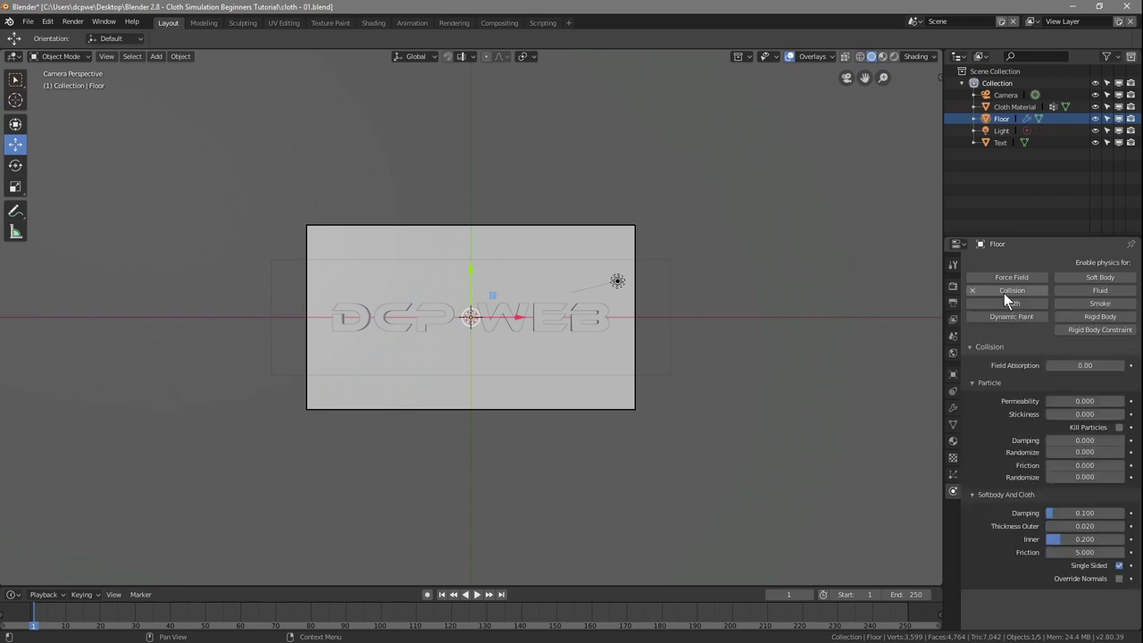
click(999, 143)
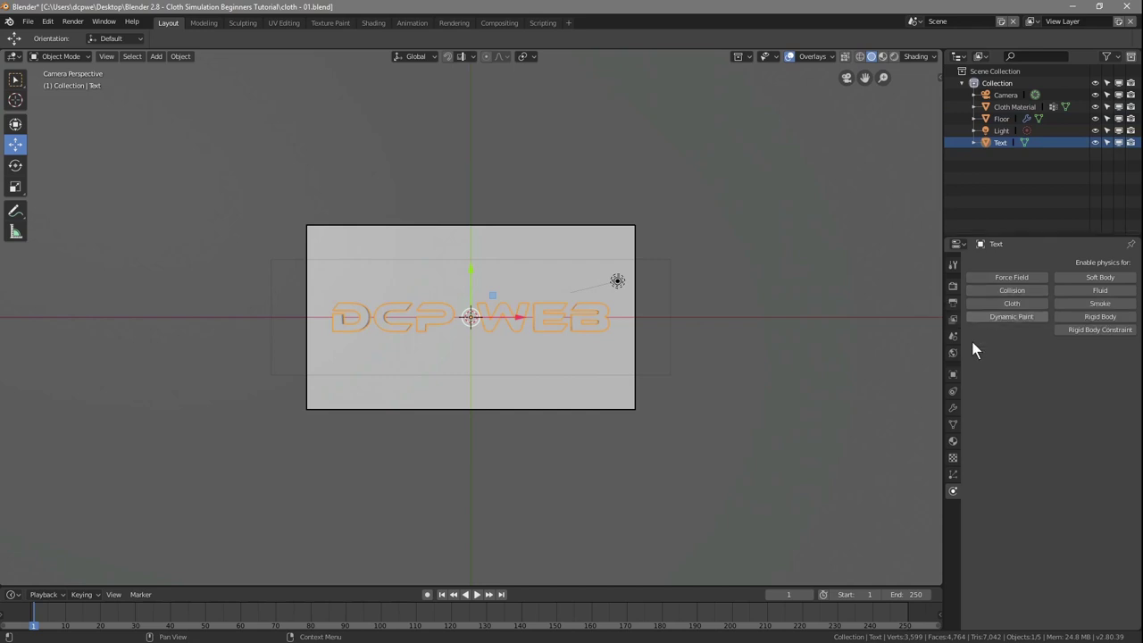
click(1001, 288)
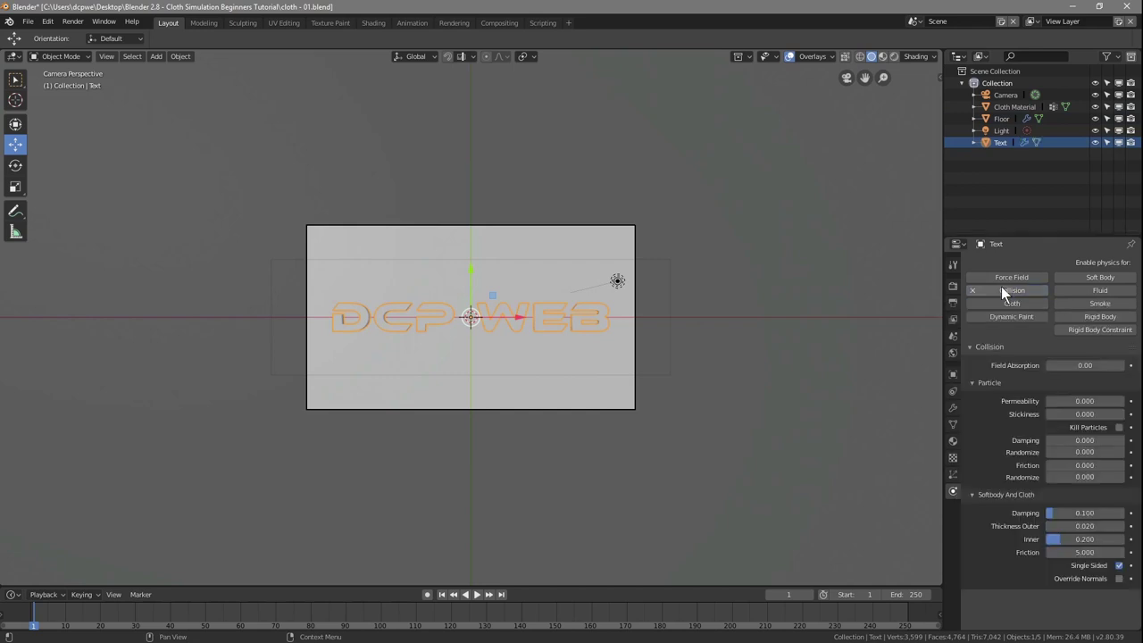
- Enable Cloth physics on the Cloth Material plane and set its Quality Steps to 8
click(999, 106)
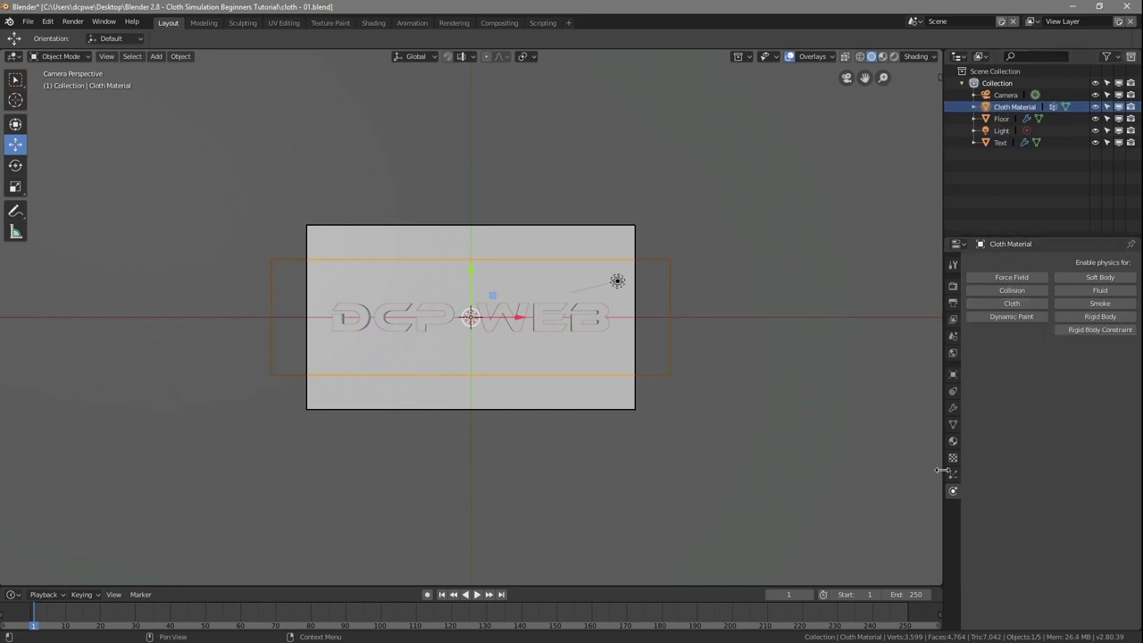
click(1006, 303)
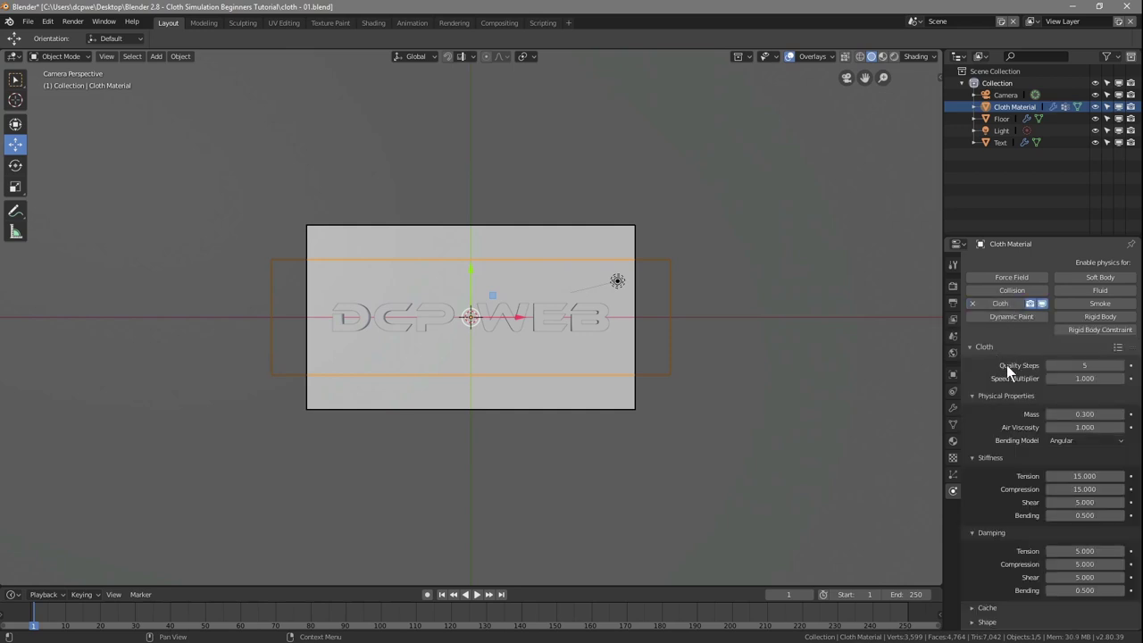
click(1071, 364)
text(8)
key(Return)
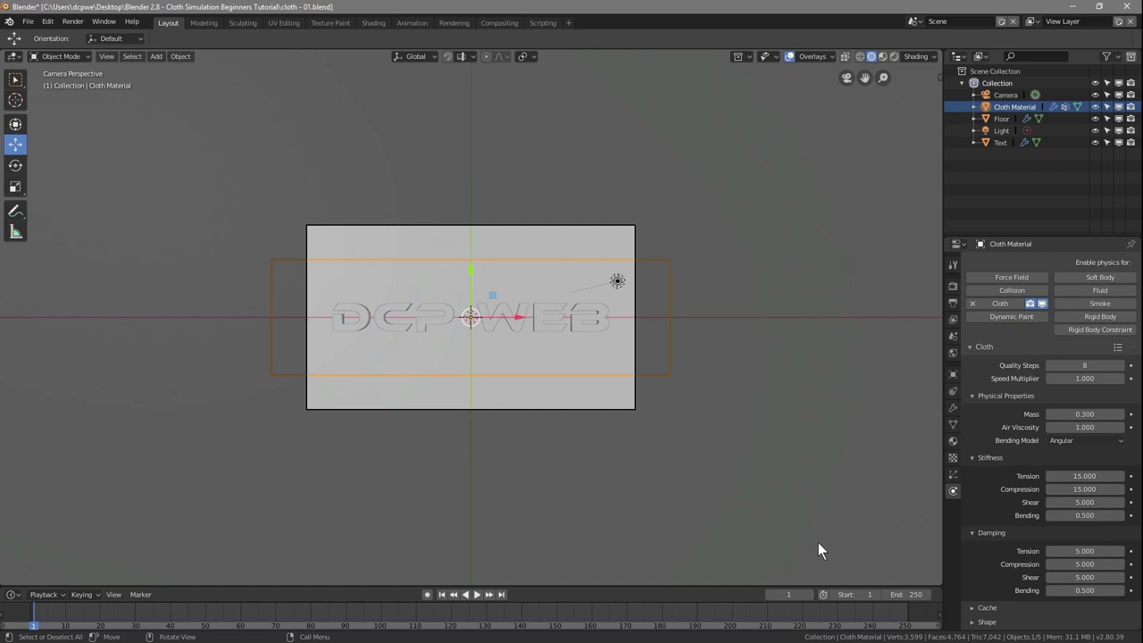
- Set the scene's animation end frame to 100
click(913, 595)
key(BackSpace)
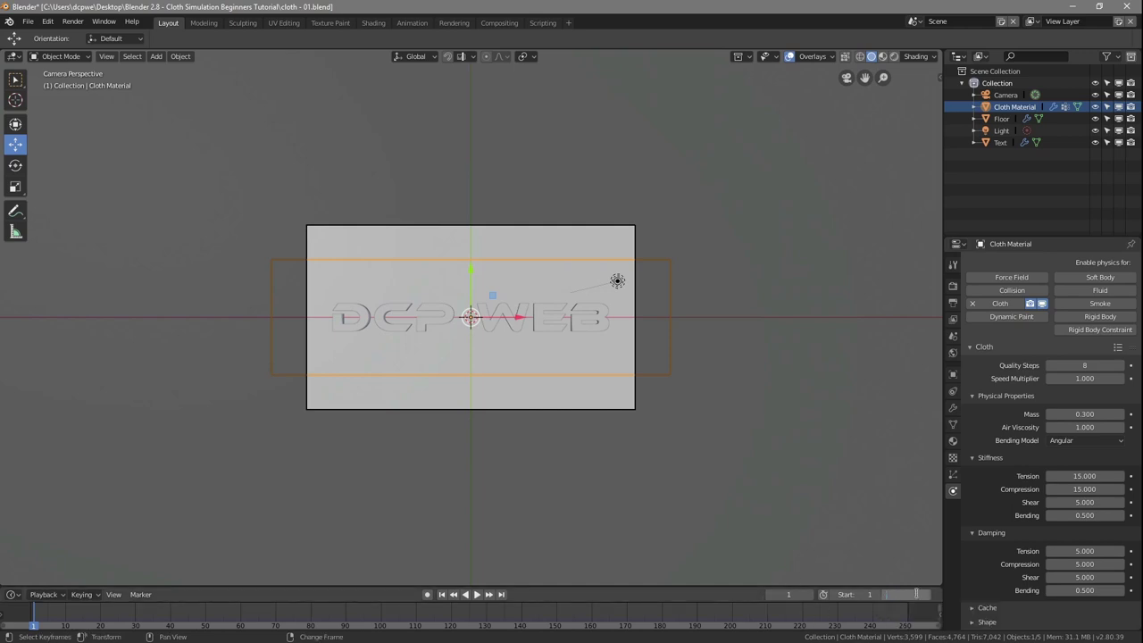
text(100)
key(Return)
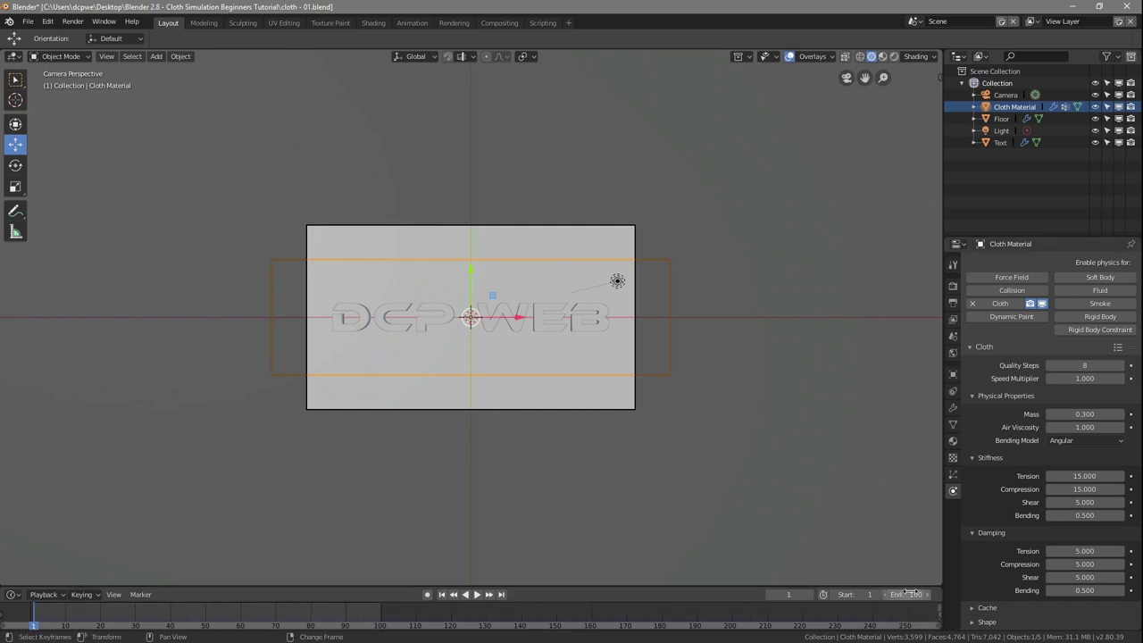
- Assign the "SelectedEdge" vertex group as the Pin Group in the cloth's Shape settings
scroll(1034, 463, down, 2)
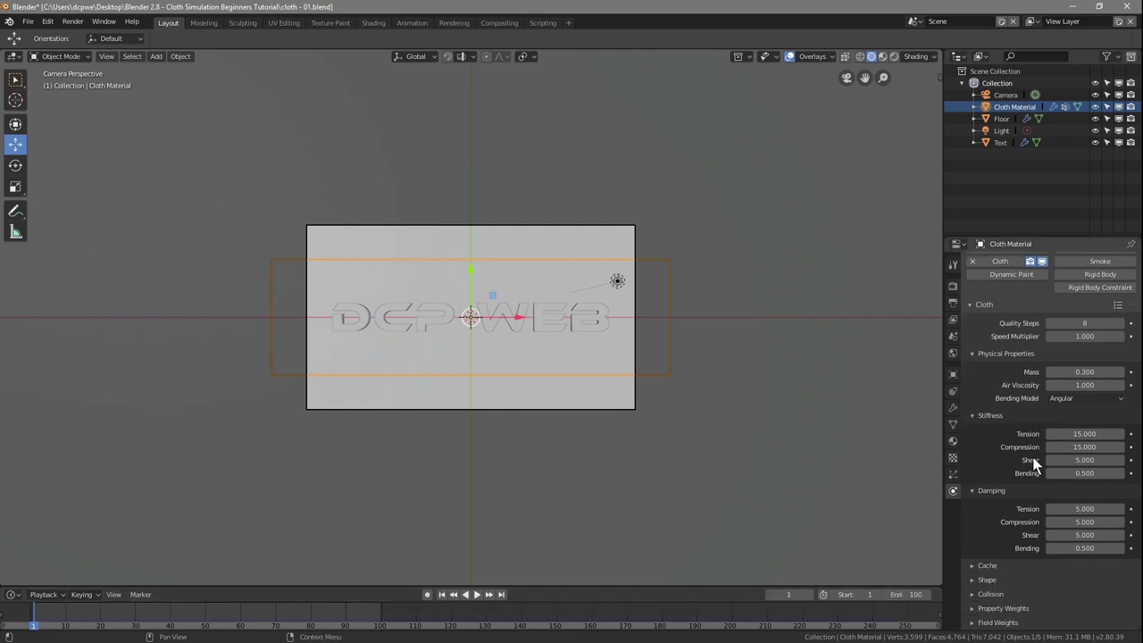
click(993, 582)
scroll(1005, 576, down, 4)
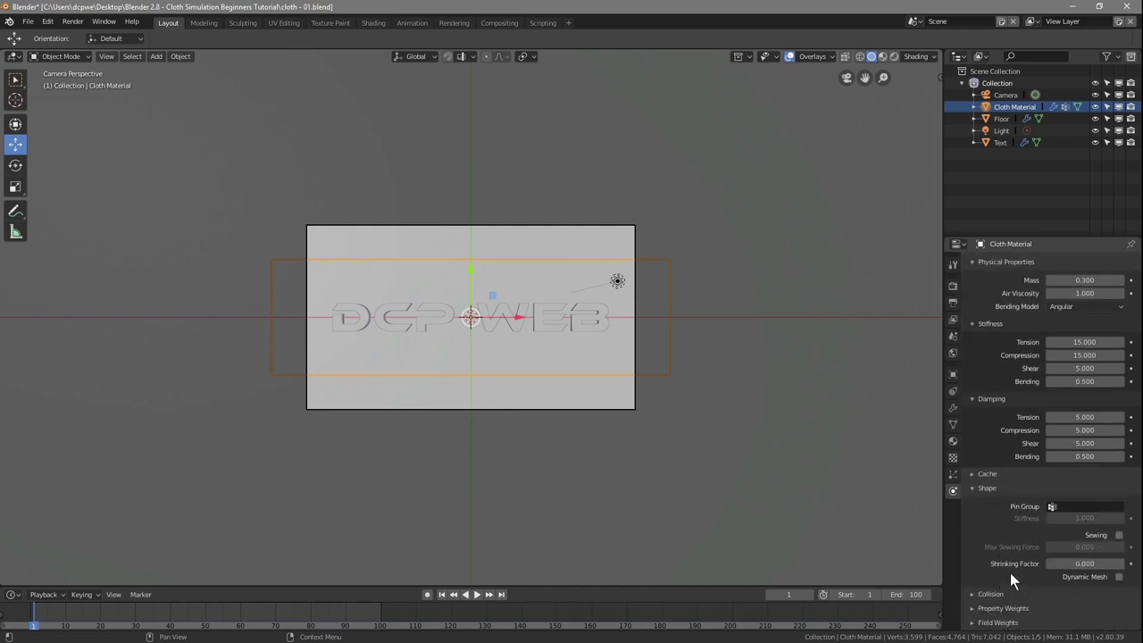
click(1052, 509)
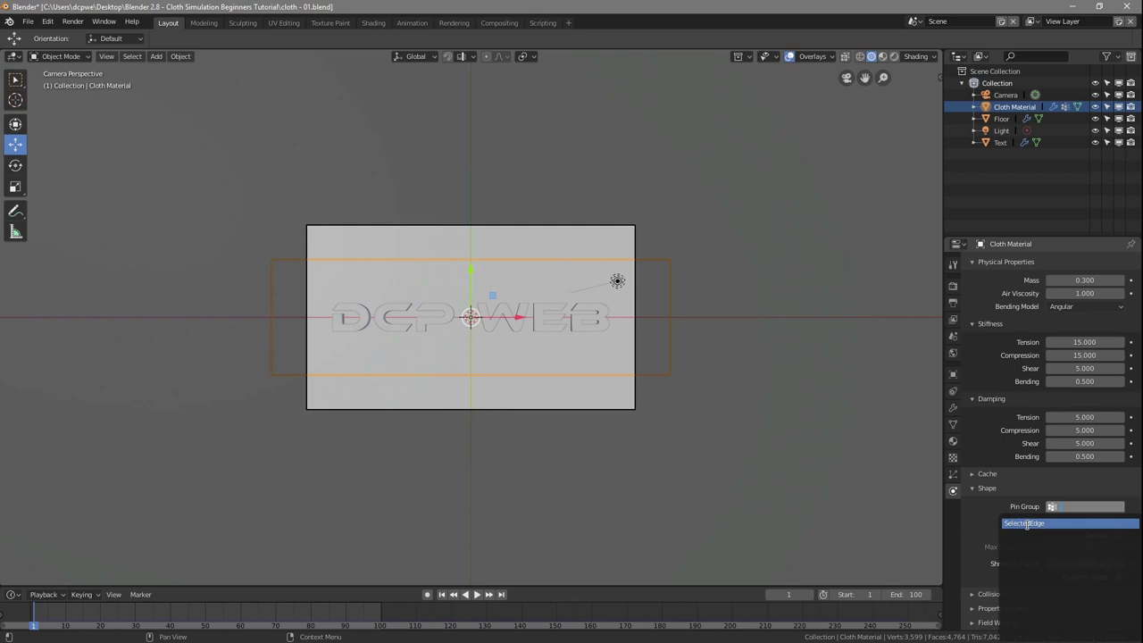
click(1027, 523)
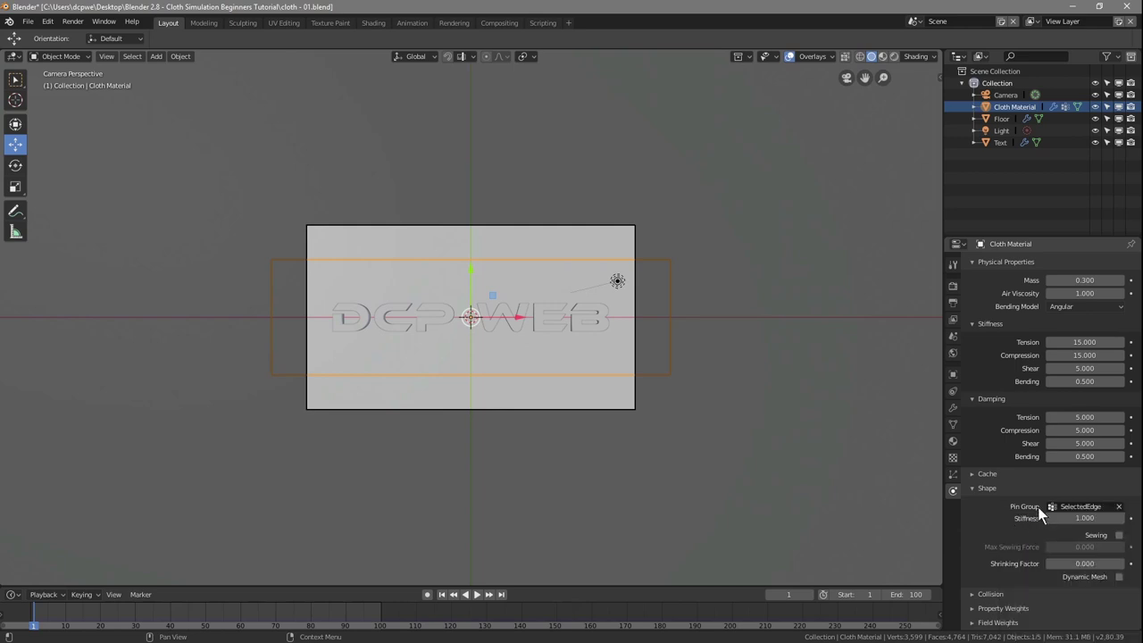
- Set the Quality in the cloth's Collision settings to 5
click(993, 592)
scroll(991, 573, down, 5)
click(1083, 494)
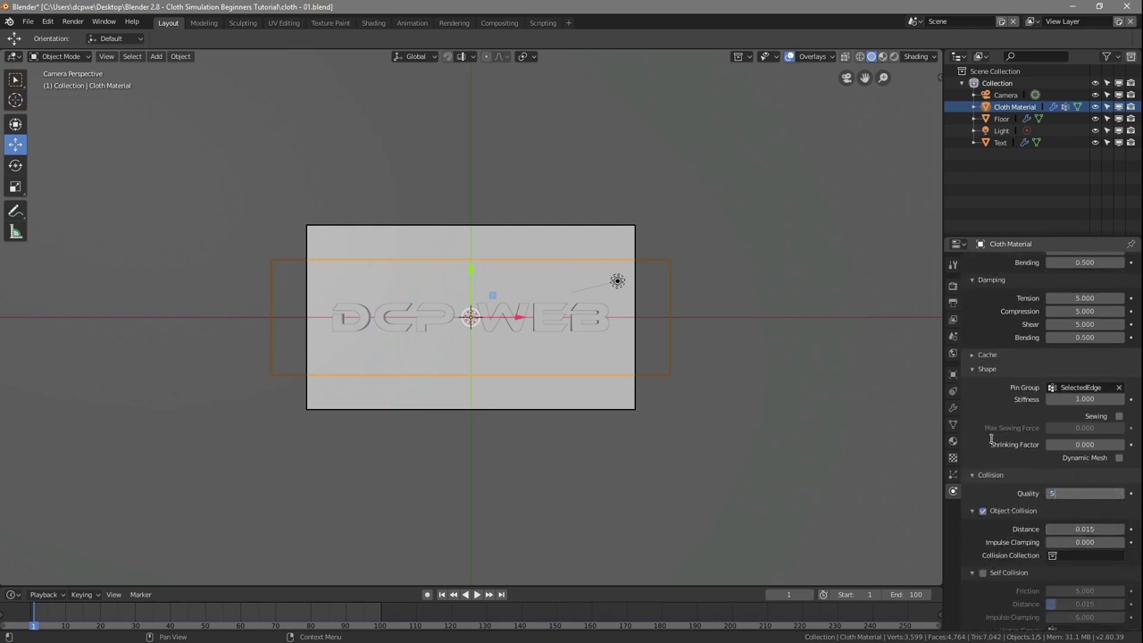
key(Return)
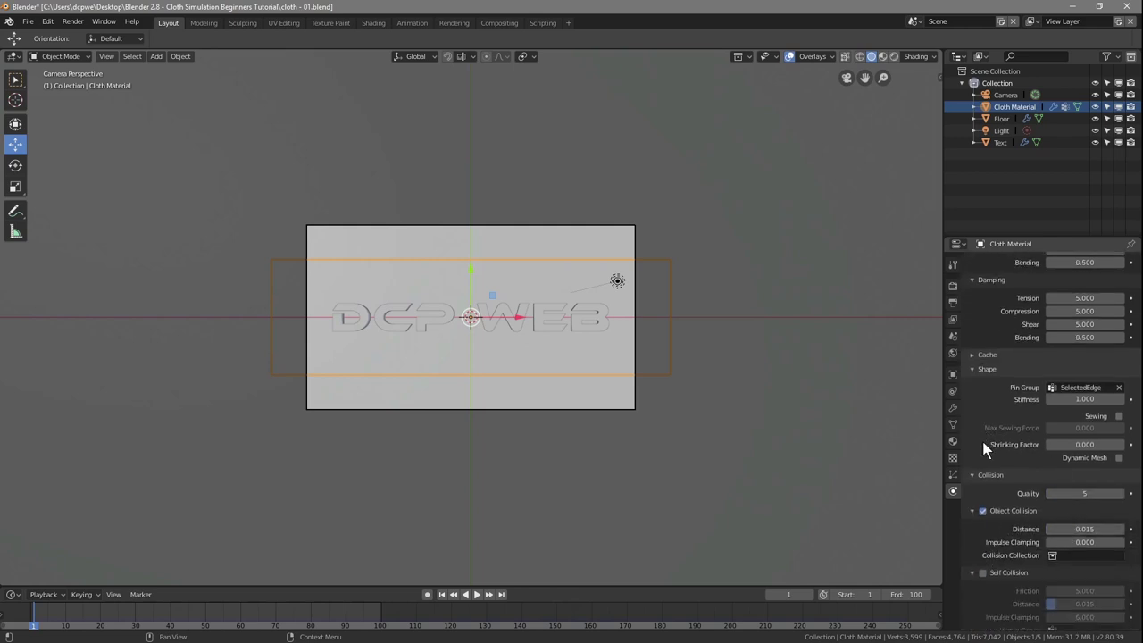
scroll(1028, 516, up, 1)
scroll(1028, 513, up, 8)
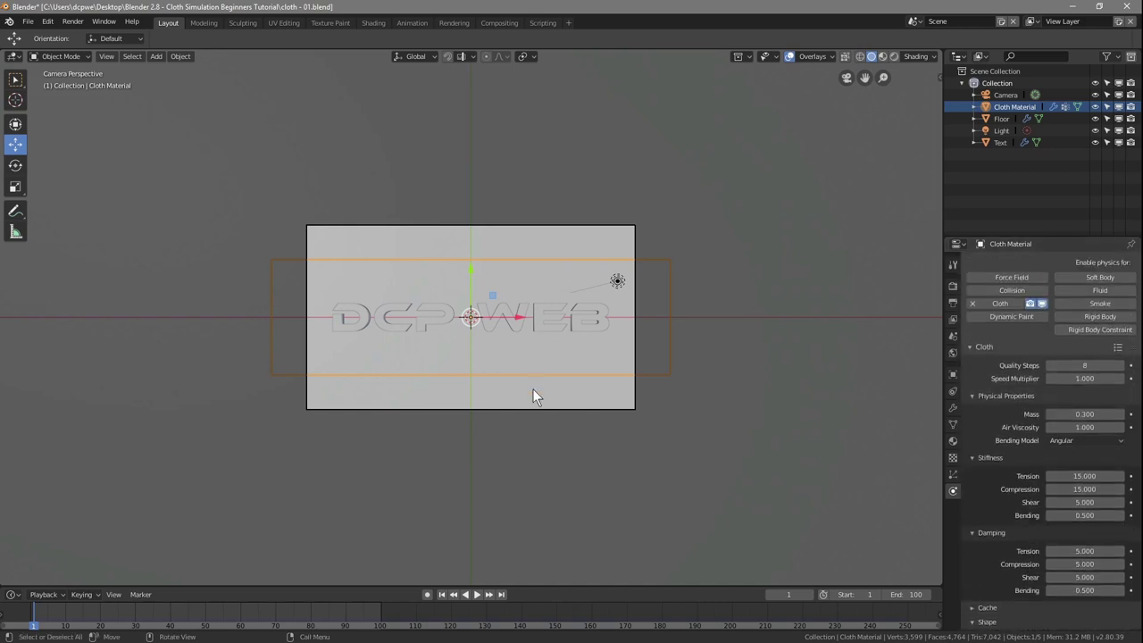
scroll(1039, 472, down, 7)
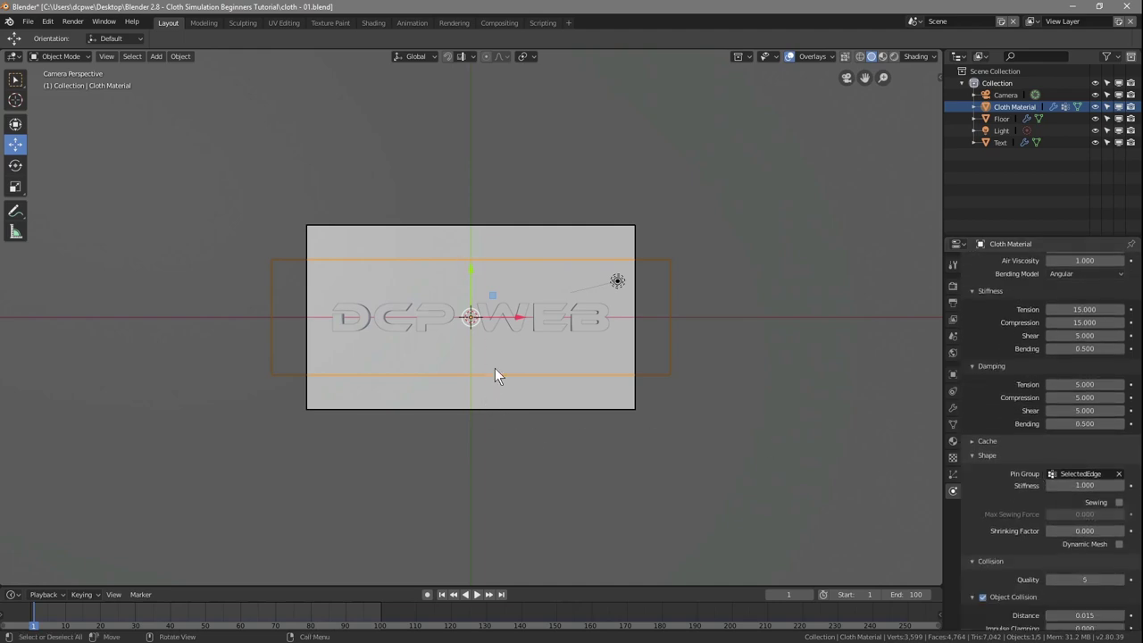
- Raise the cloth plane along Z in the right side view so it floats above the text, return to the camera view and save the file
key(KP_3)
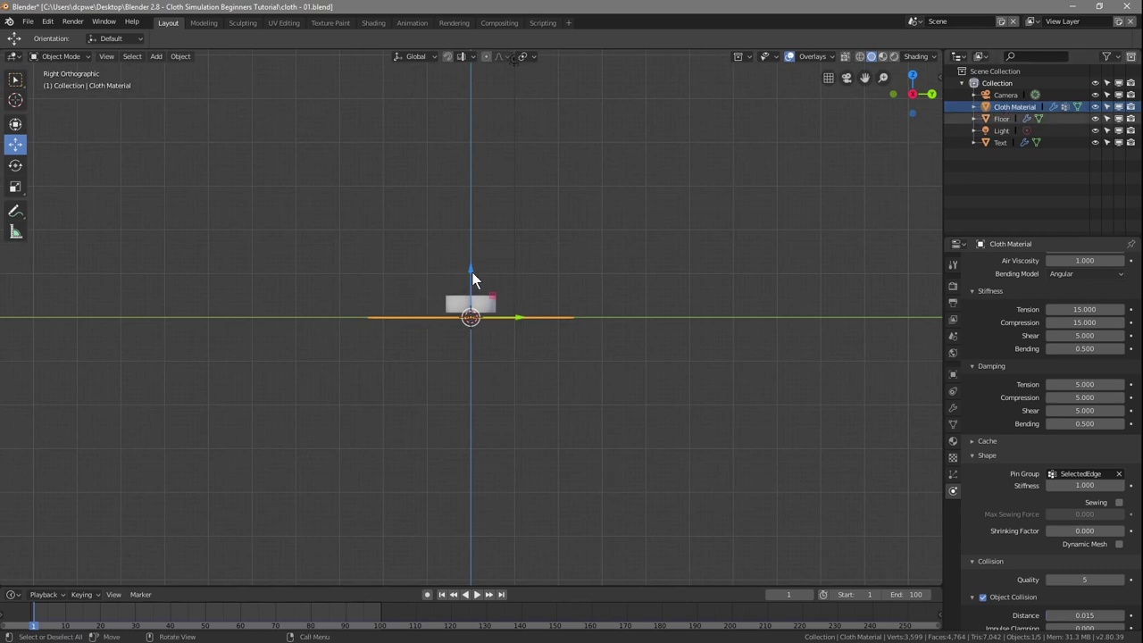
drag(473, 273, 466, 211)
scroll(486, 290, up, 5)
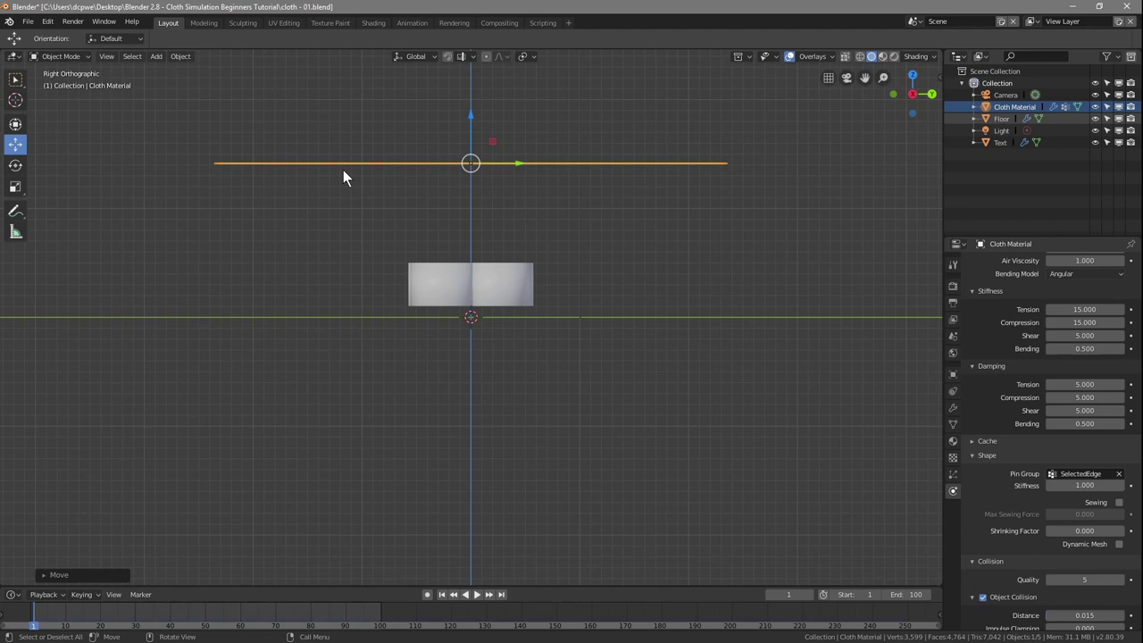
key(KP_0)
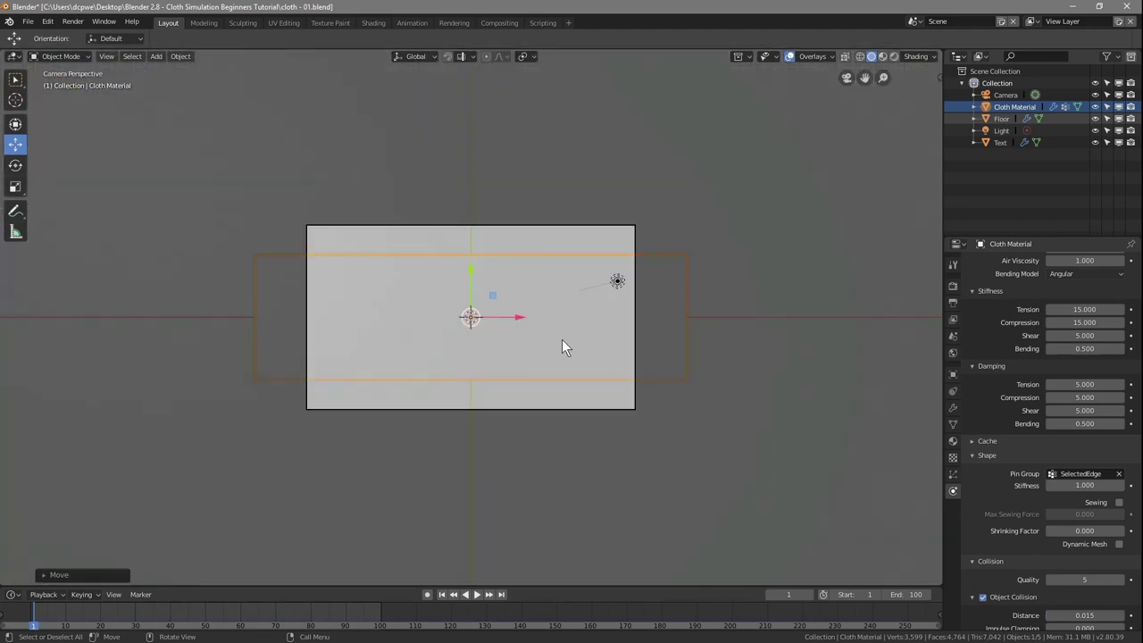
click(28, 25)
click(42, 112)
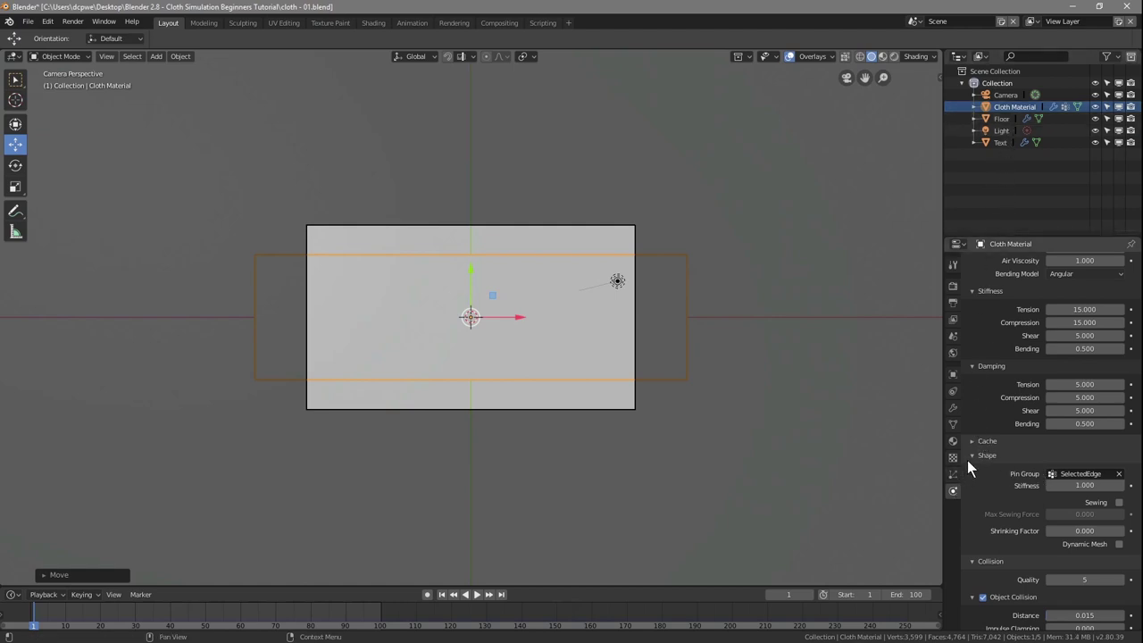
- Set the cloth cache's simulation end frame to 100 and bake all dynamics
click(987, 441)
scroll(984, 516, down, 2)
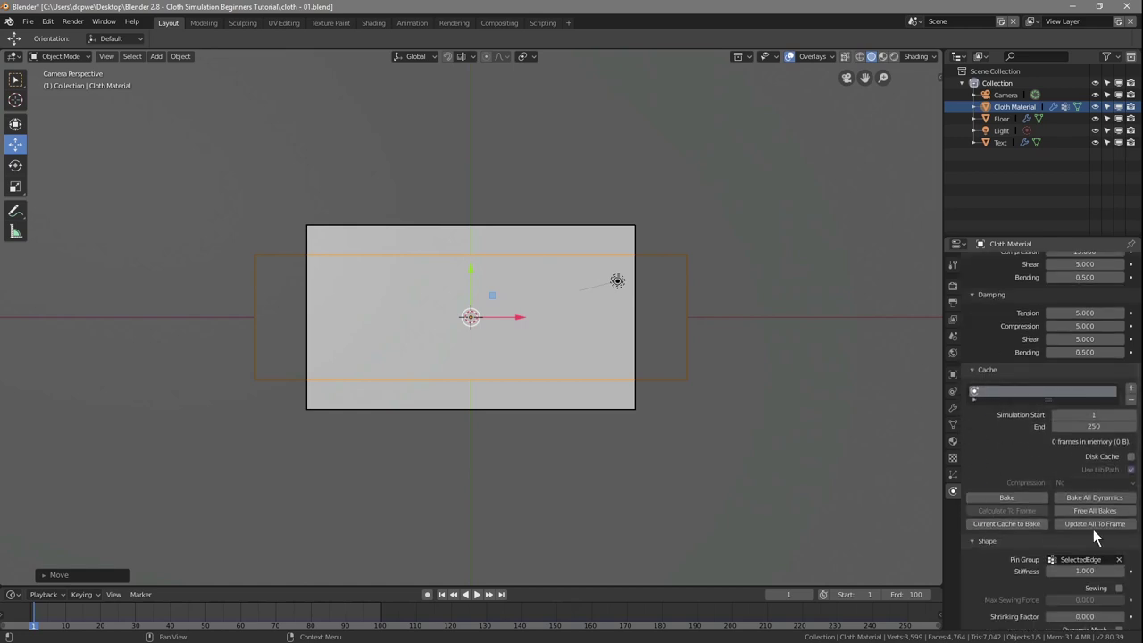
click(1091, 427)
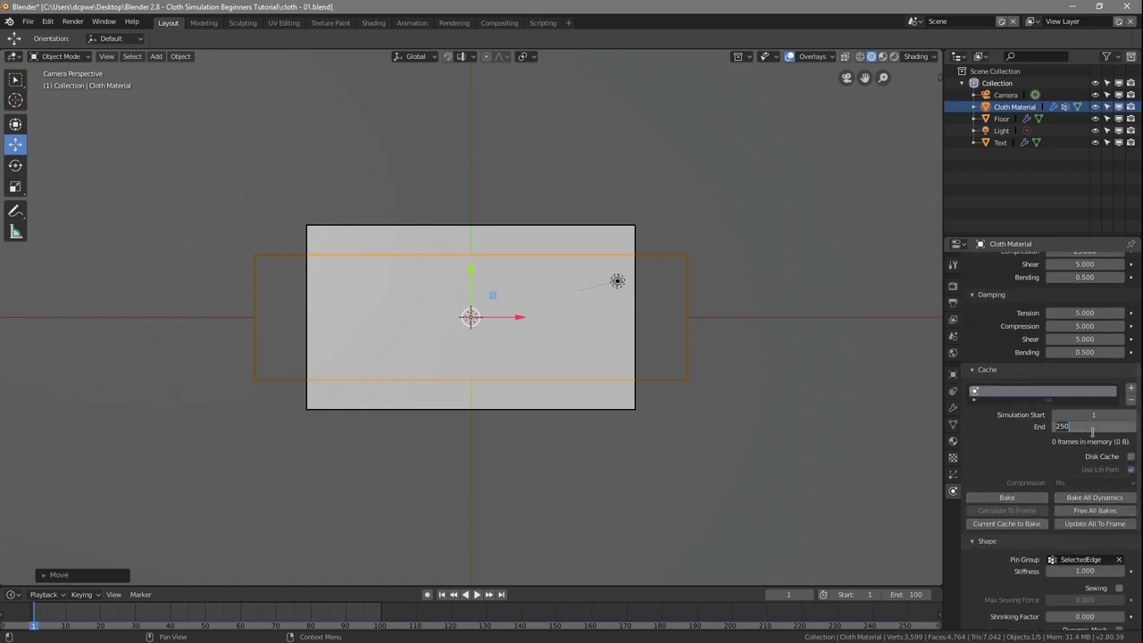
text(100)
key(Return)
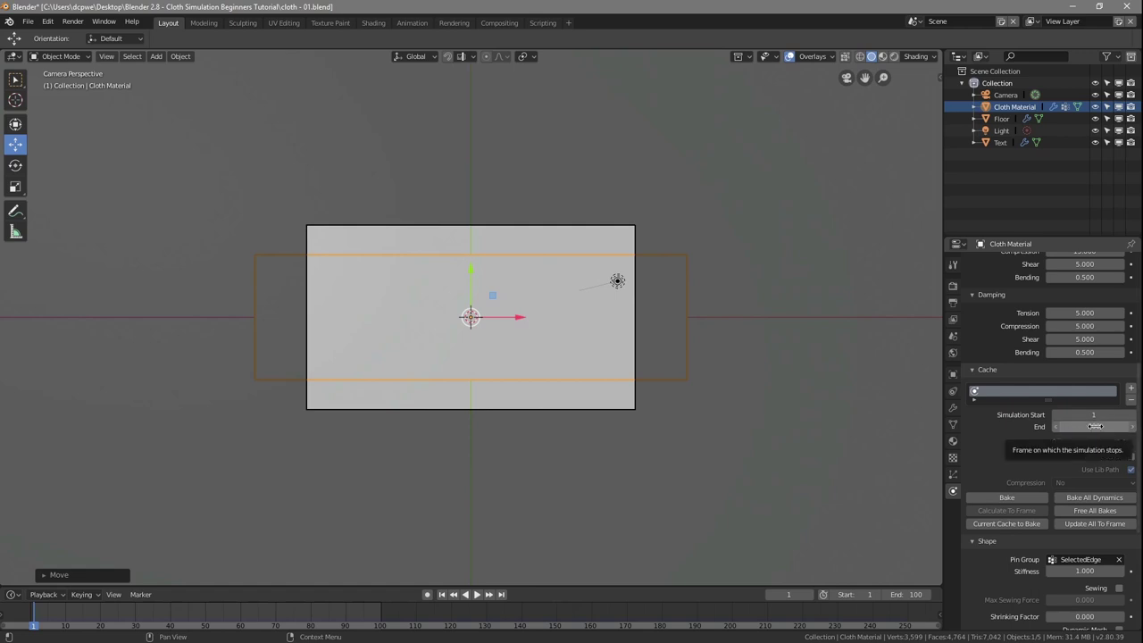
click(1103, 497)
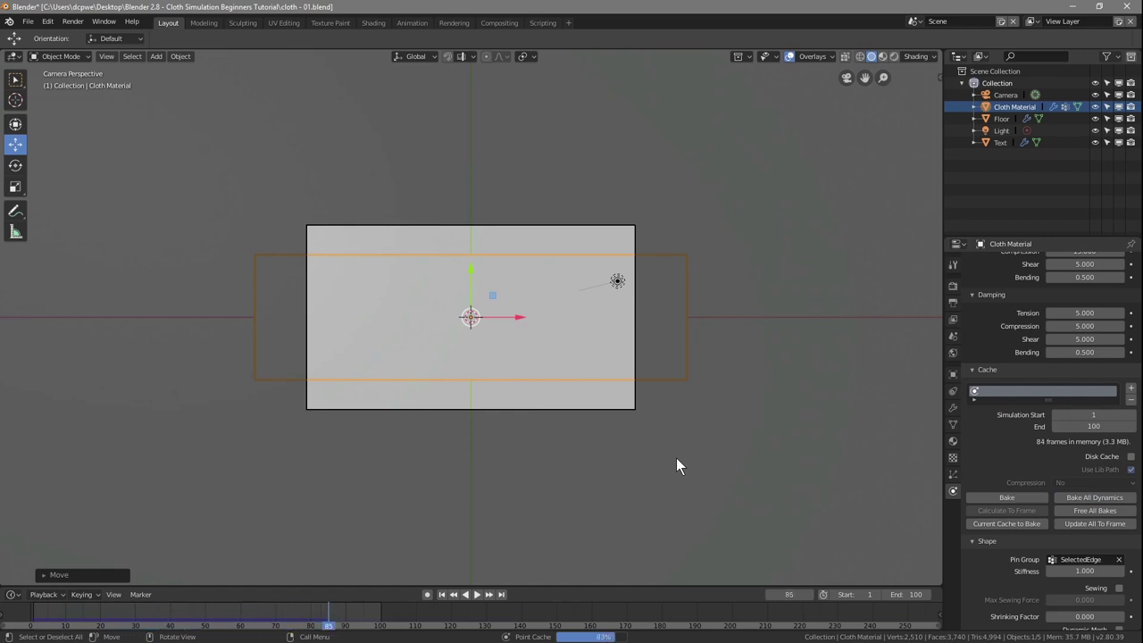
- Play back the baked cloth simulation in the camera view, stop it and return to the first frame
click(475, 594)
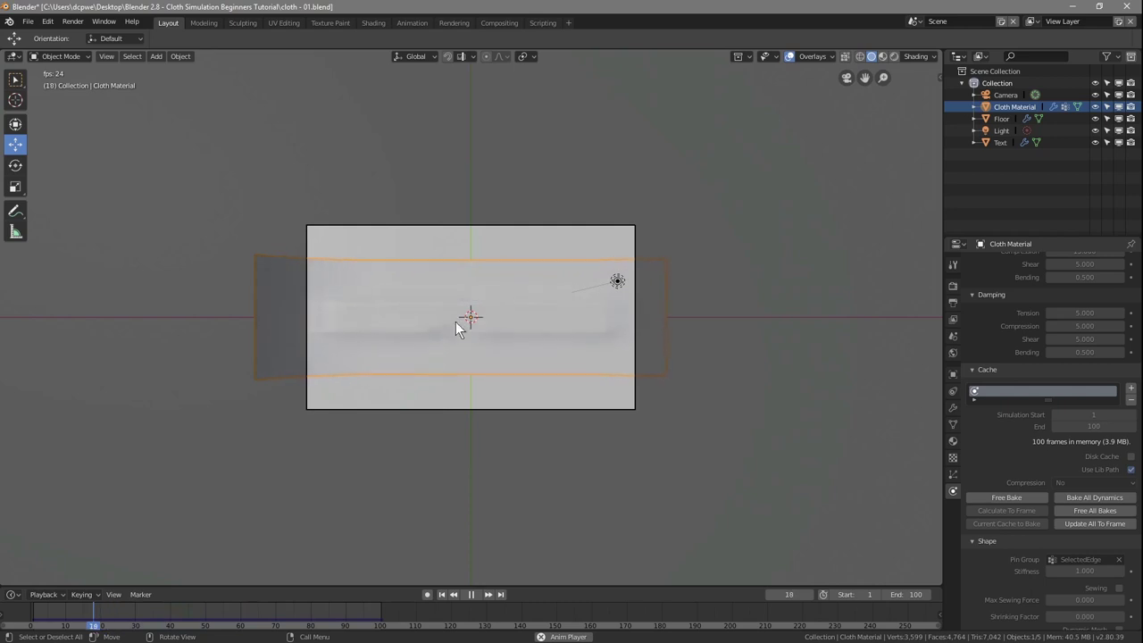
click(472, 595)
click(442, 595)
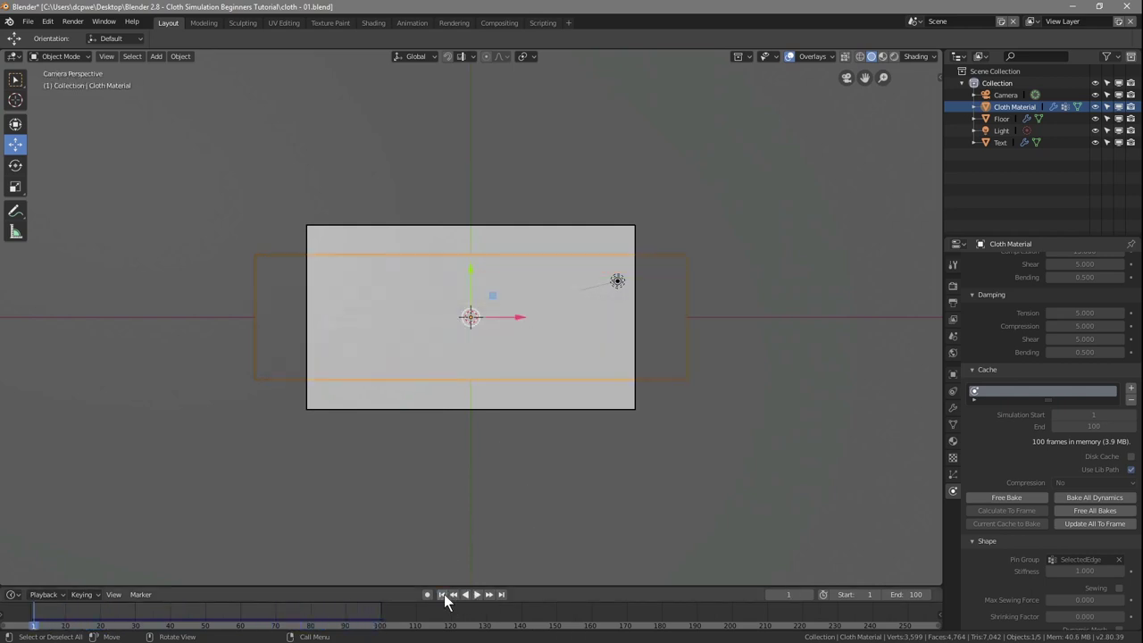
- Play the baked cloth simulation while viewing it from several angles, return to the camera view, stop playback and go back to the first frame
click(477, 595)
middle_drag(460, 445, 455, 369)
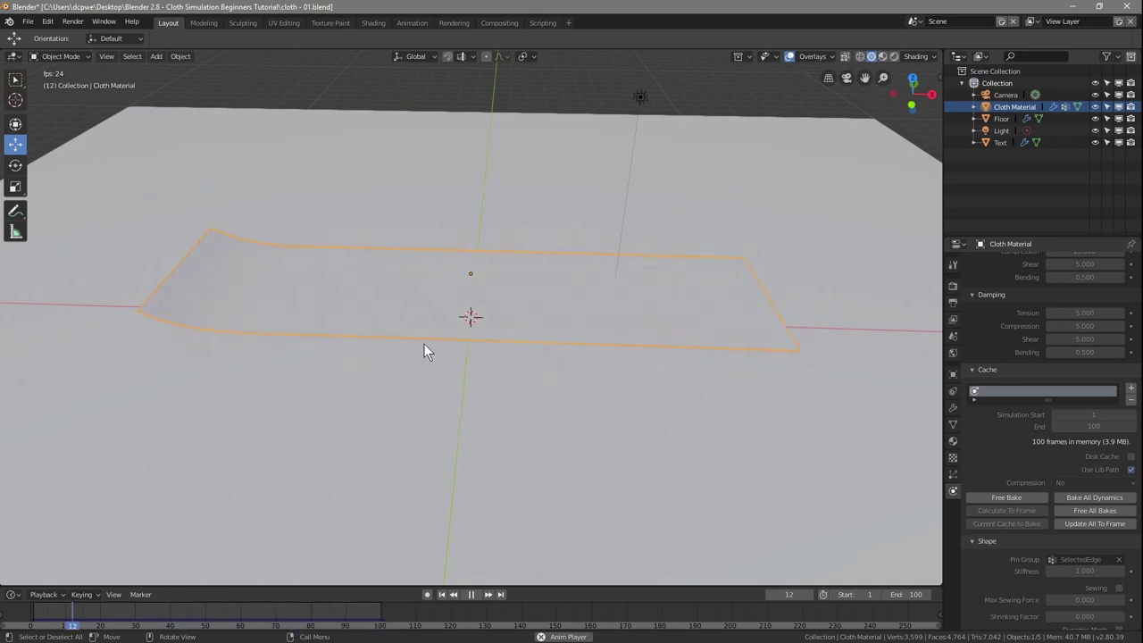
middle_drag(416, 388, 421, 461)
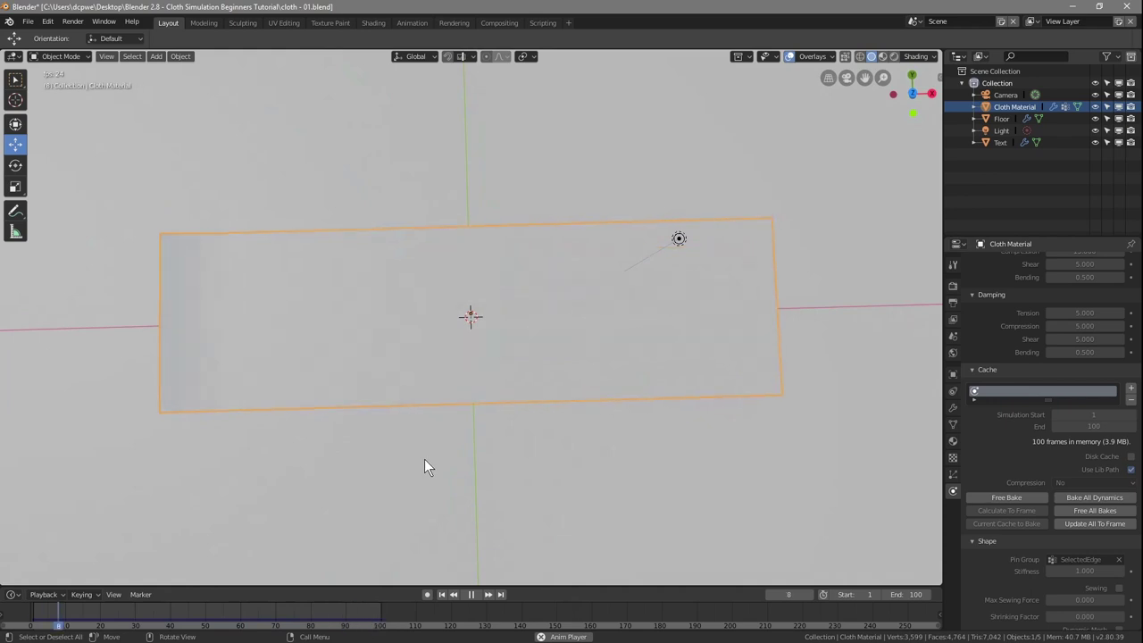
key(KP_0)
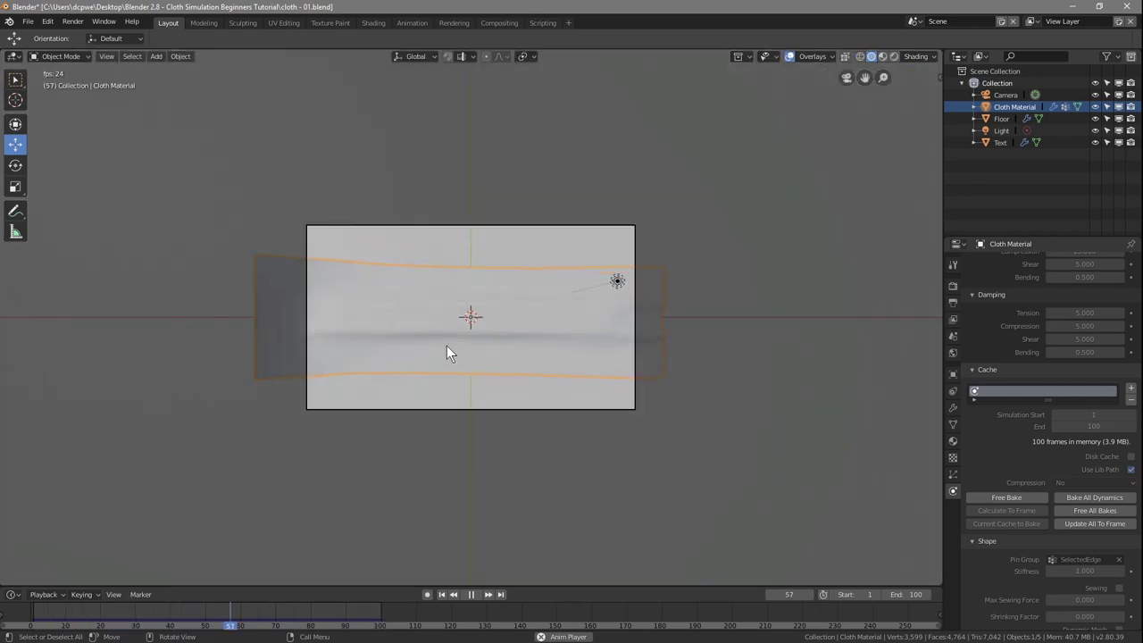
click(472, 599)
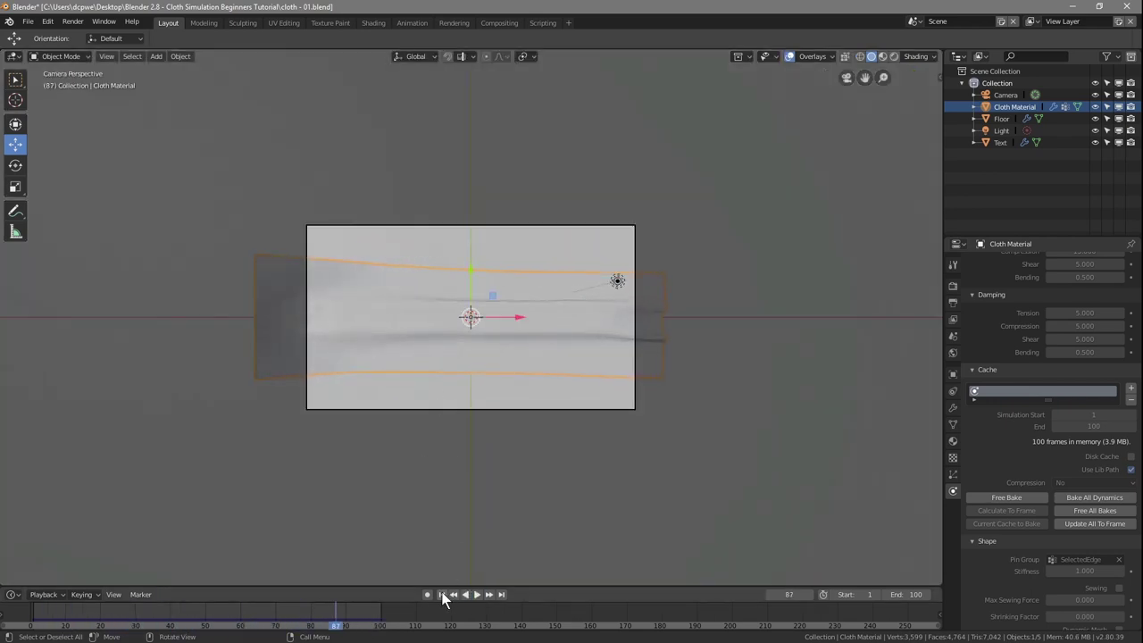
click(441, 595)
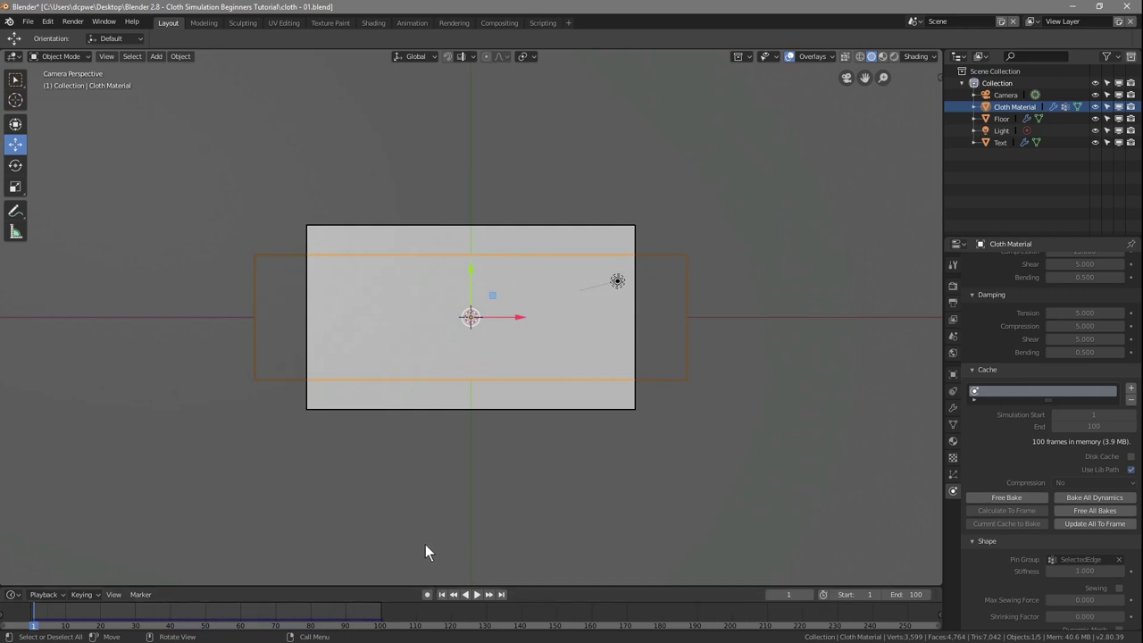
- Scrub the timeline through the cloth animation to frame 140 and set the scene's end frame to 140
drag(34, 630, 382, 630)
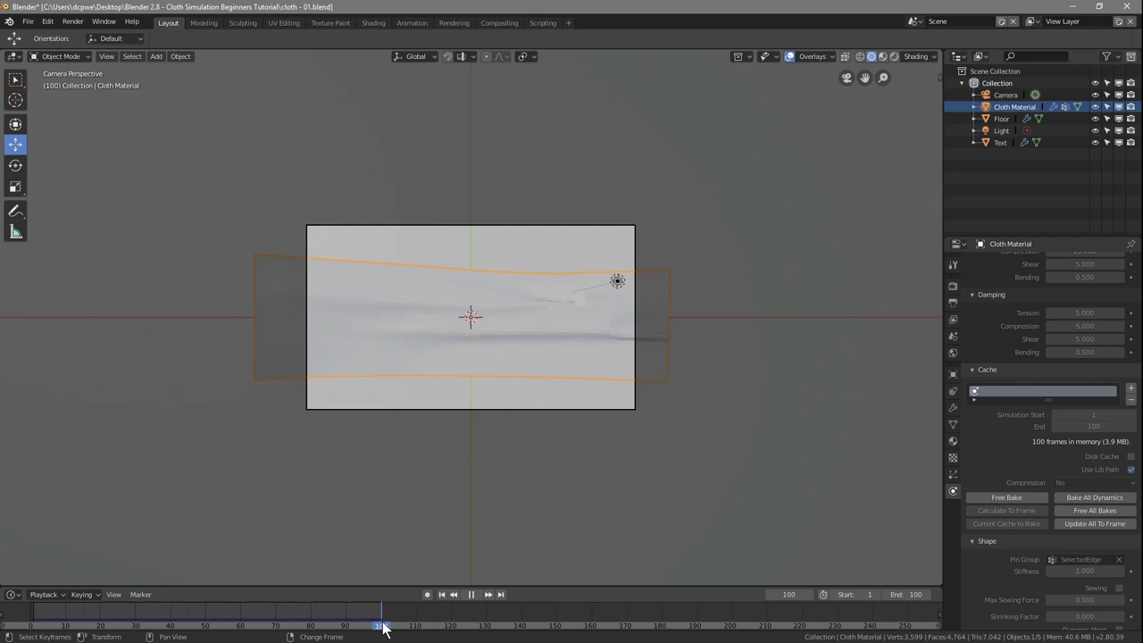
drag(382, 630, 346, 633)
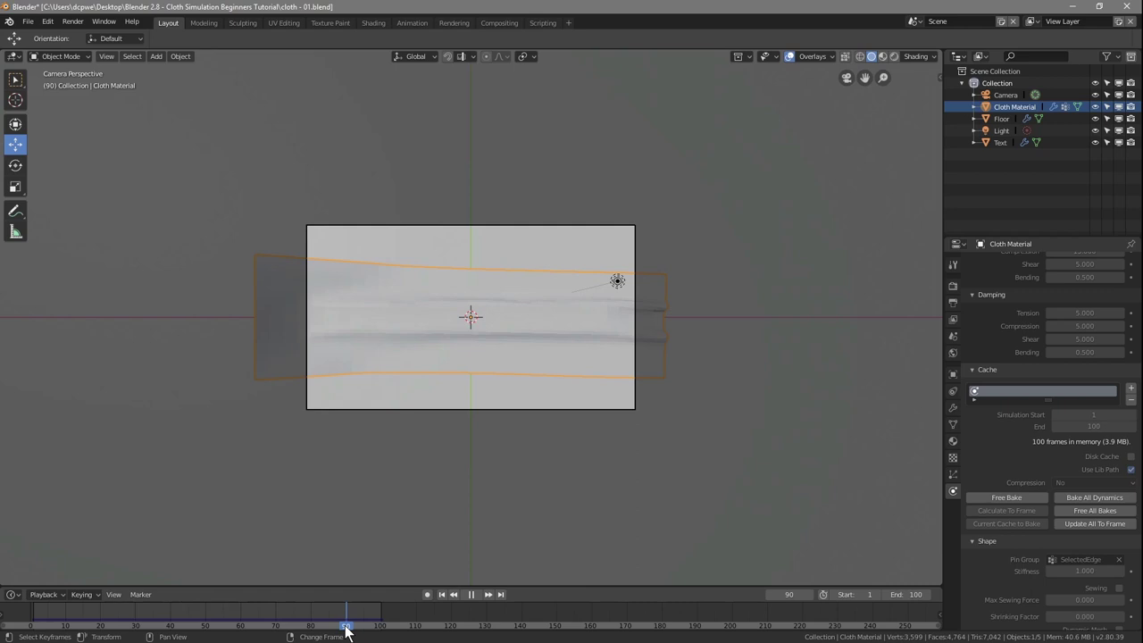
drag(347, 630, 522, 632)
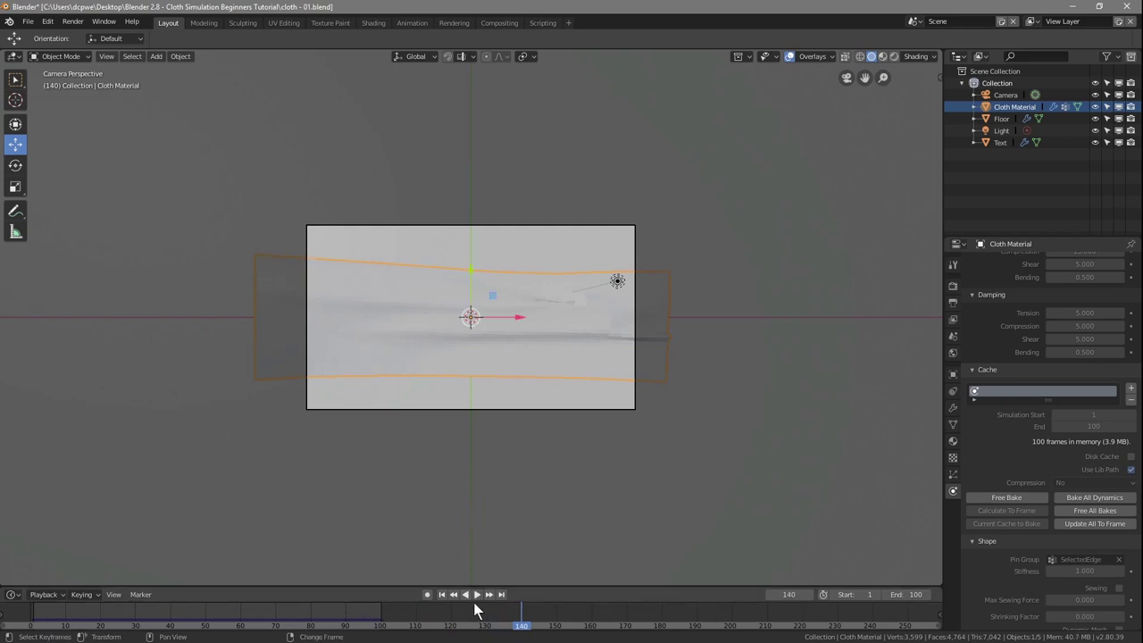
double_click(925, 596)
text(140)
key(Return)
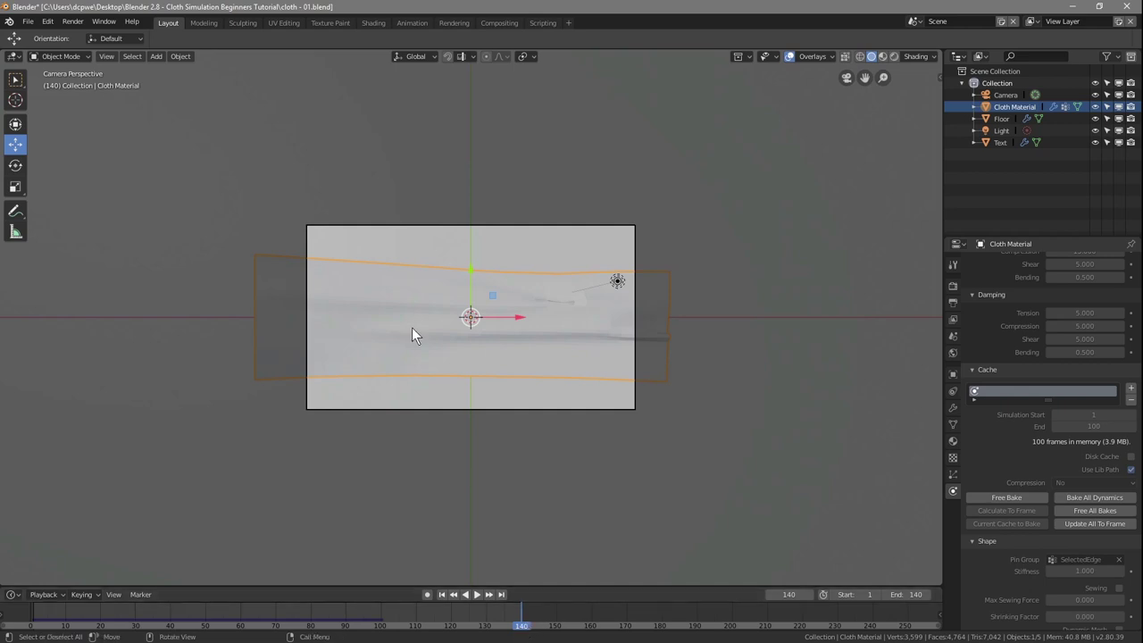
- Save the file and return to the first frame of the animation
click(28, 21)
click(41, 113)
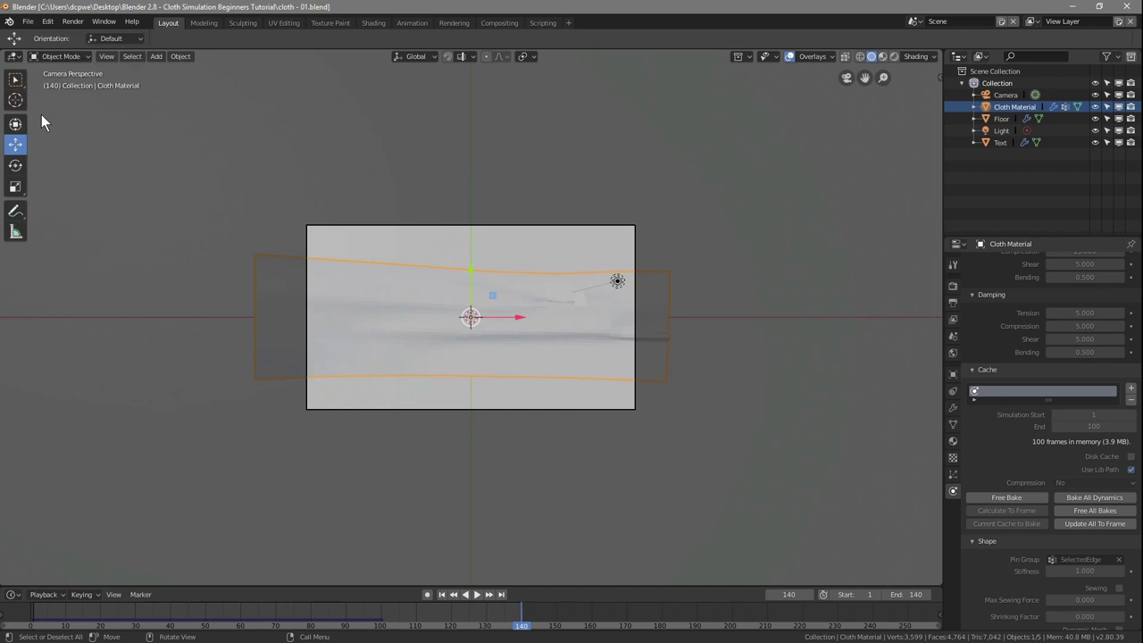
click(441, 594)
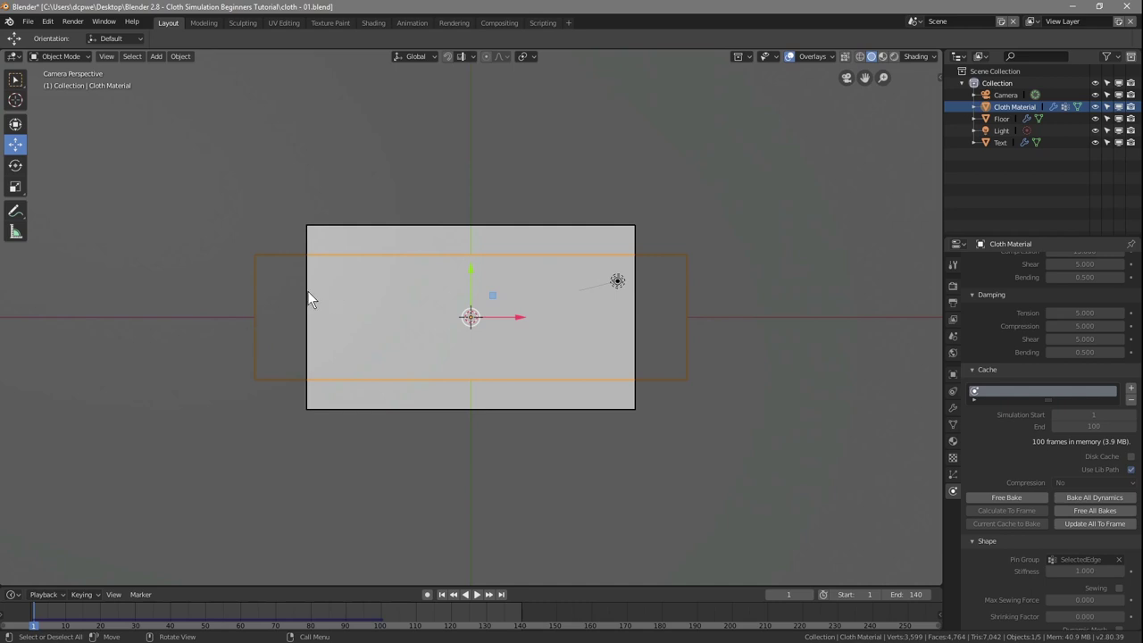
- Leave the camera view for the top view and add a single-bone armature
click(849, 77)
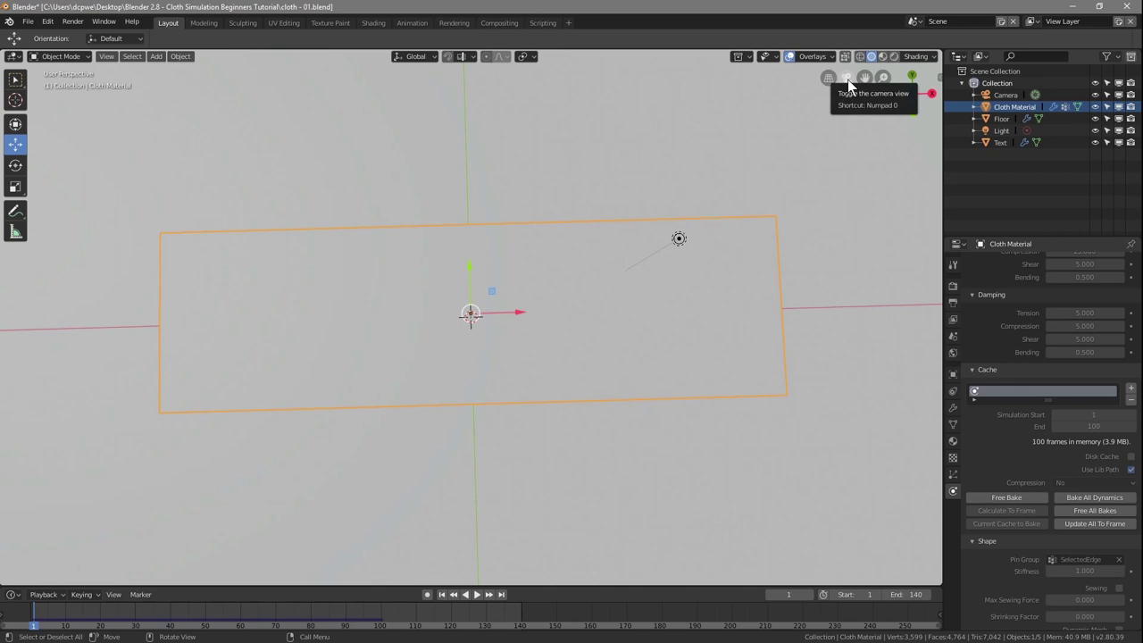
key(KP_7)
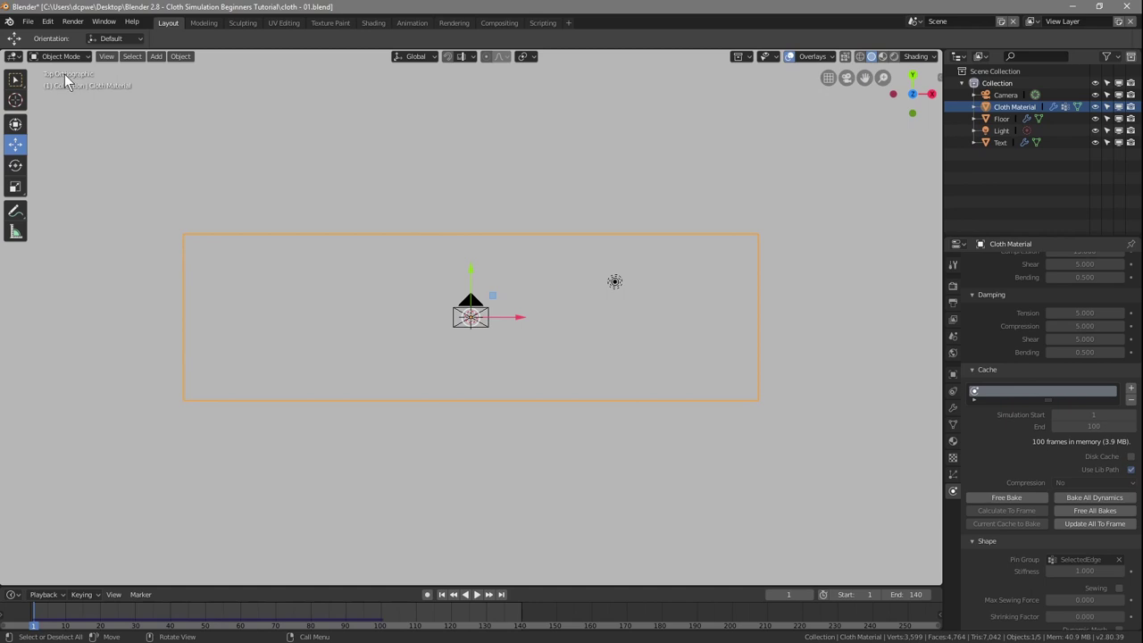
scroll(213, 205, down, 2)
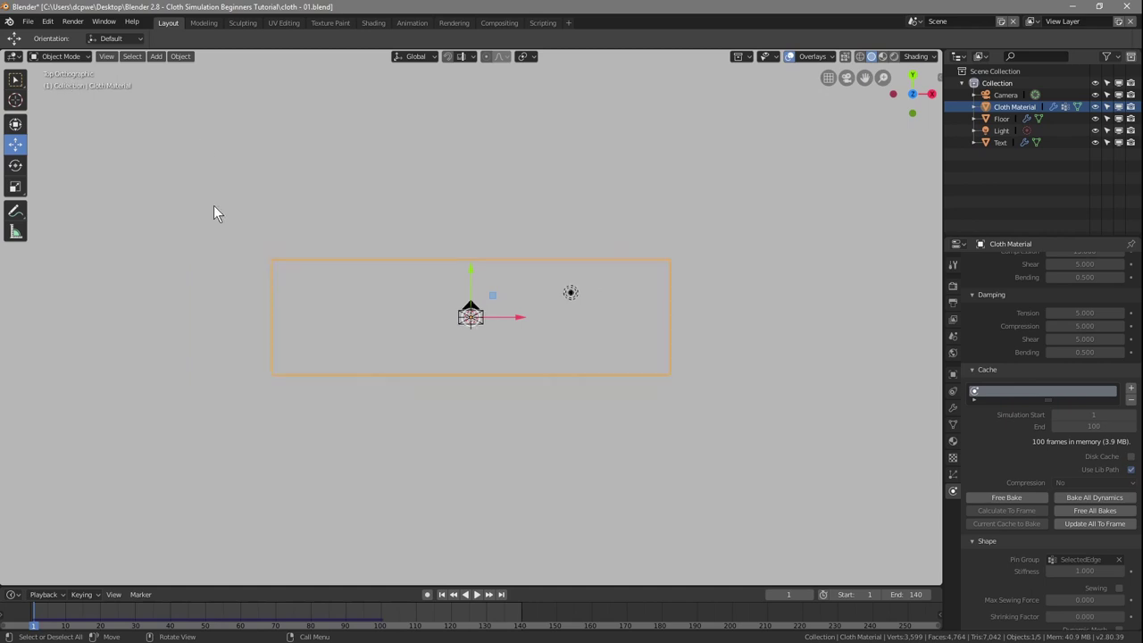
scroll(326, 256, up, 1)
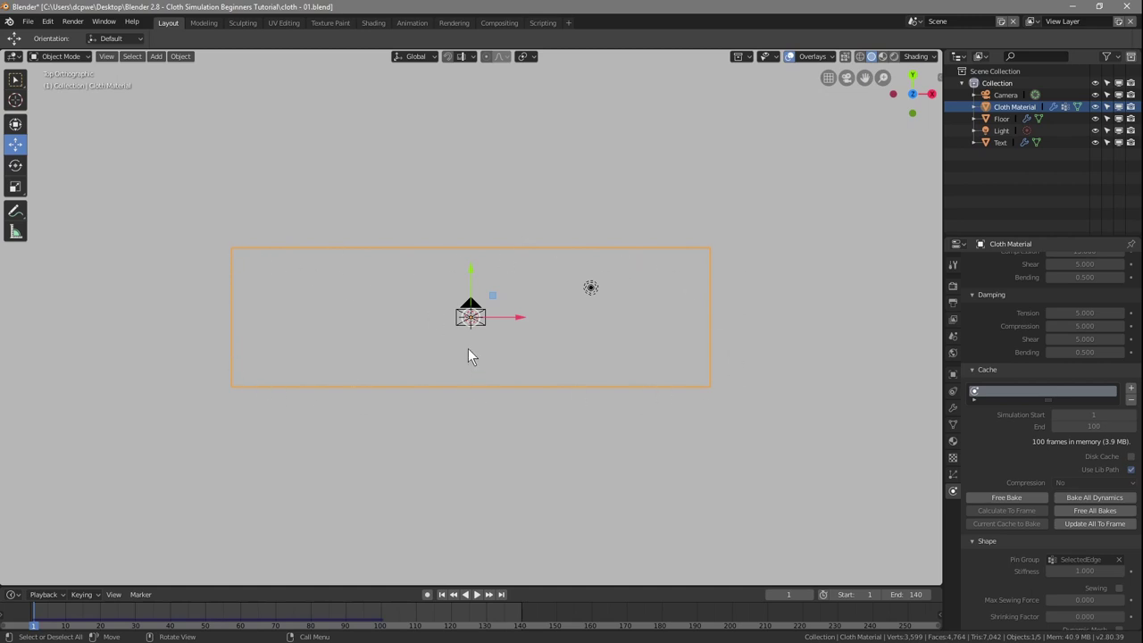
key(shift+a)
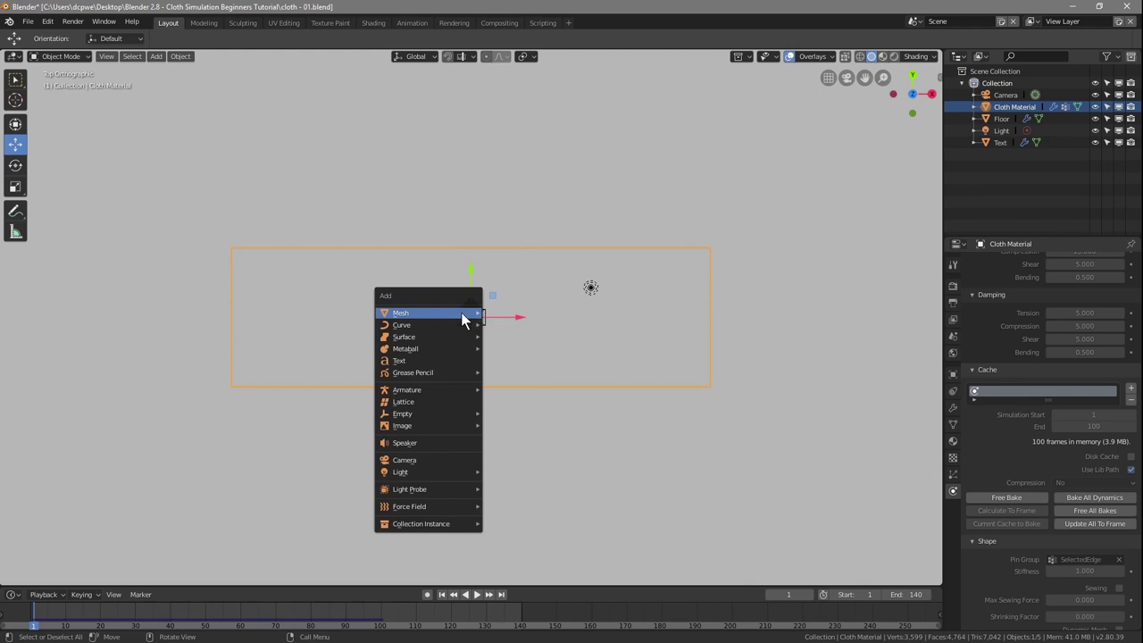
mouse_move(463, 320)
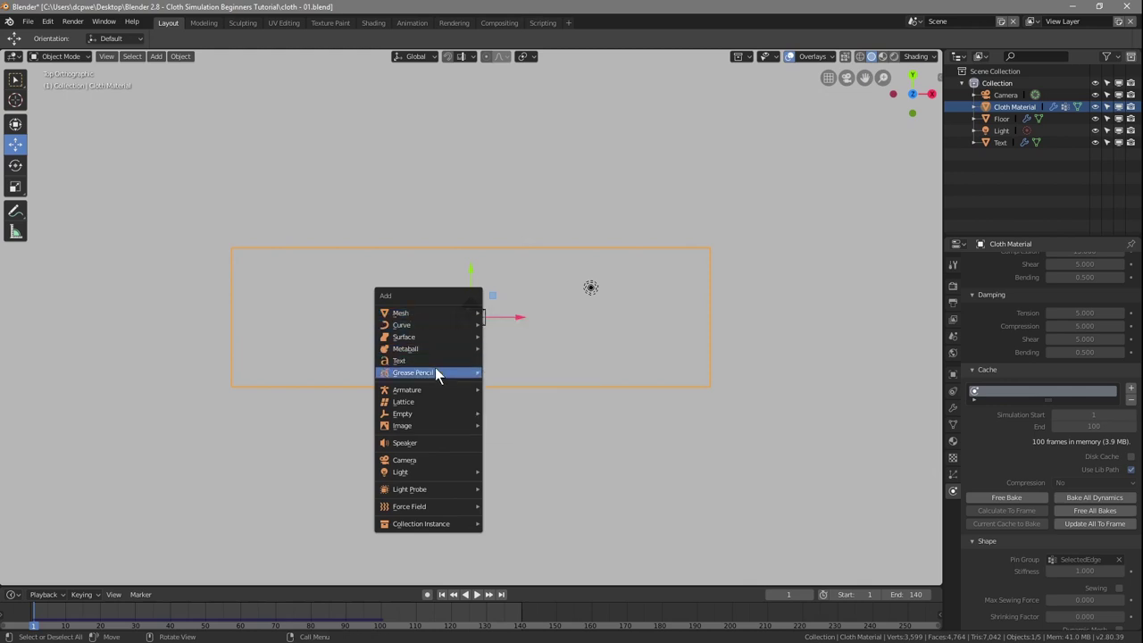
mouse_move(435, 389)
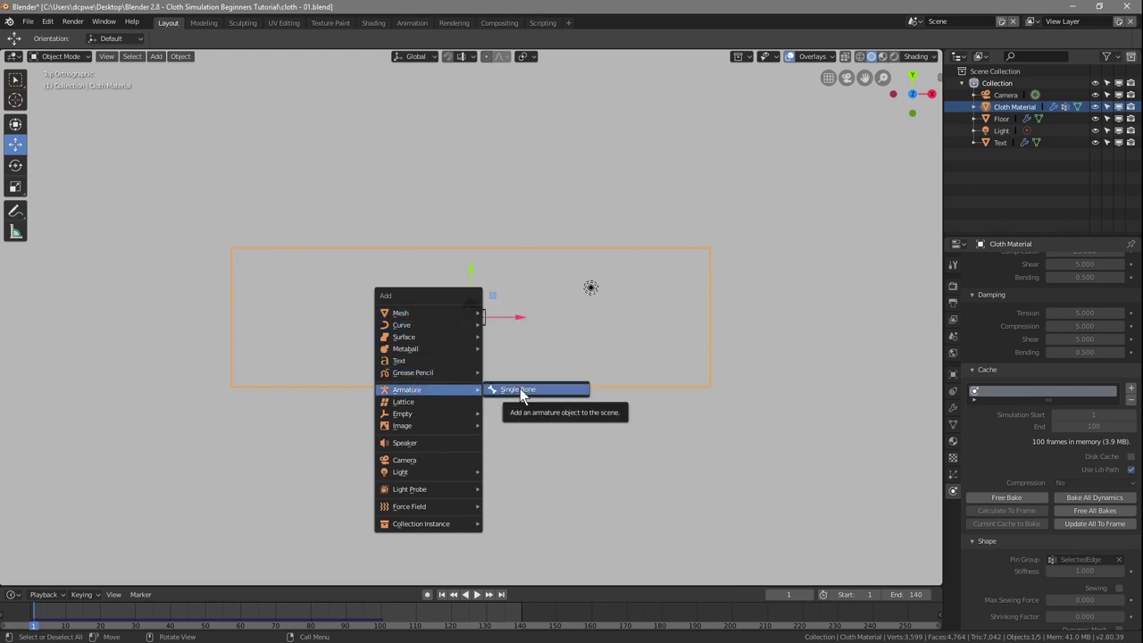
click(521, 390)
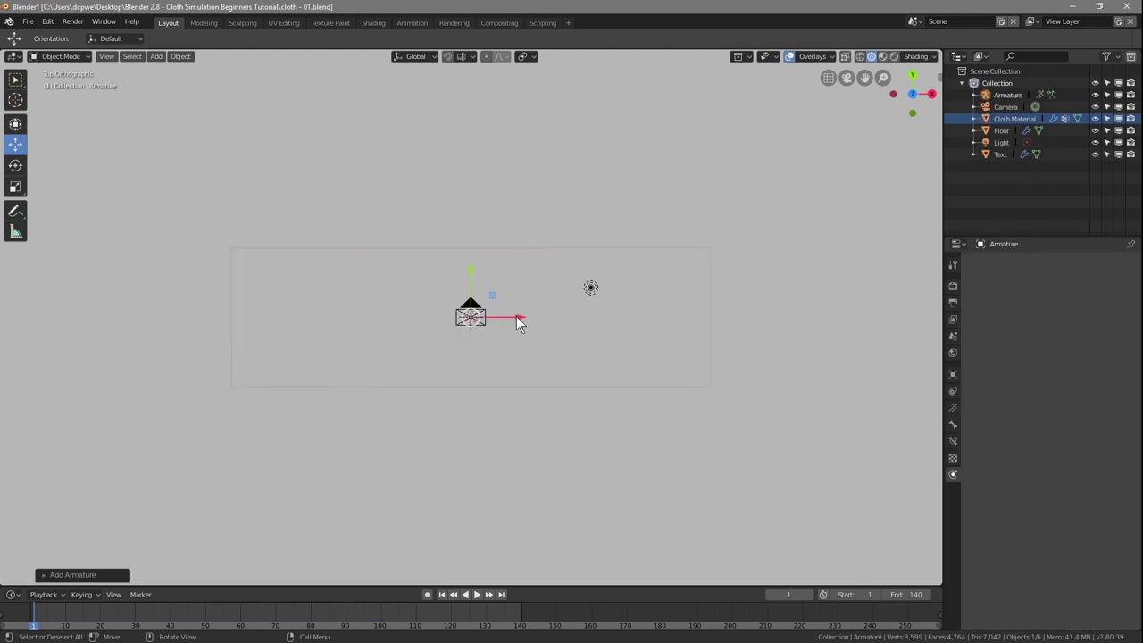
- Move the armature along X and Y in the top view onto the cloth plane's lower-left corner
drag(519, 318, 282, 323)
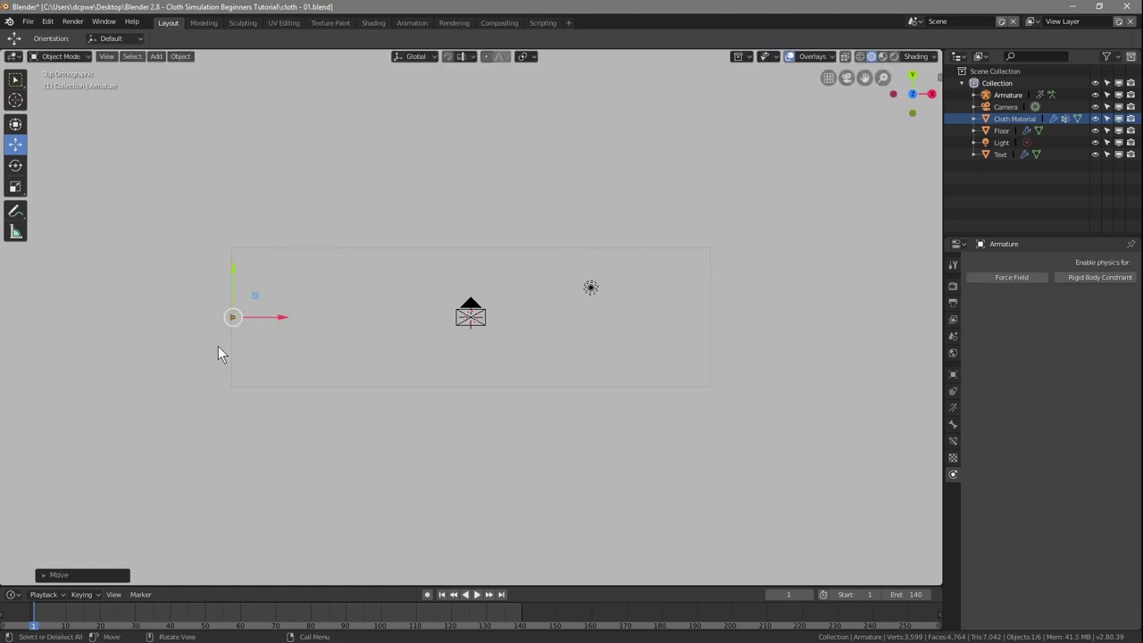
scroll(216, 347, up, 4)
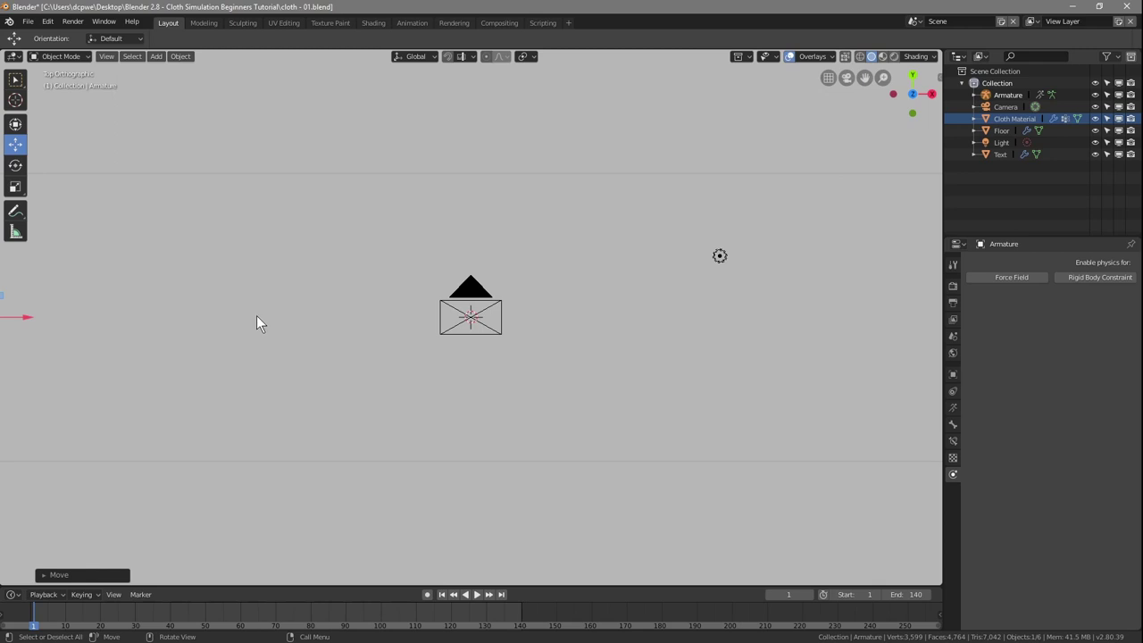
shift+middle_drag(197, 304, 566, 303)
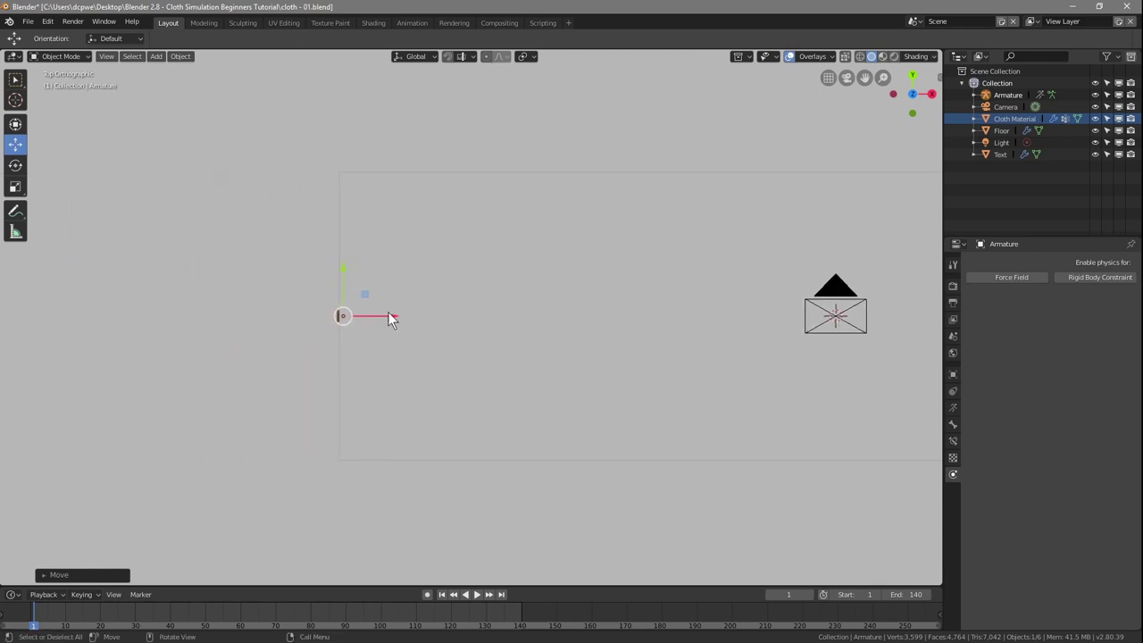
drag(391, 314, 387, 315)
drag(336, 263, 338, 409)
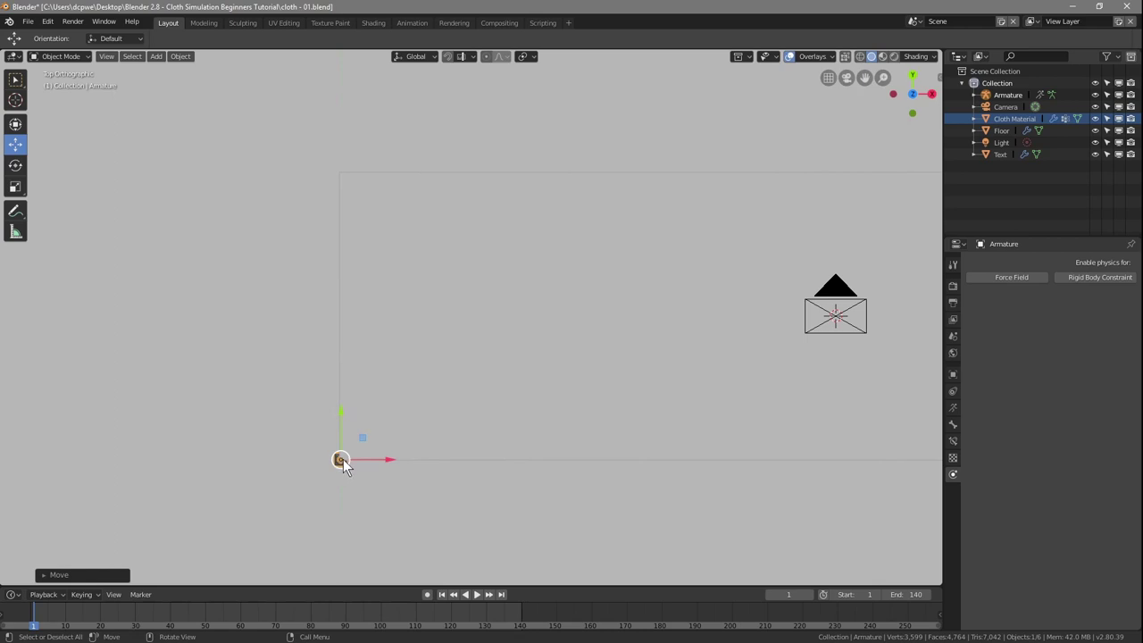
mouse_move(382, 462)
mouse_down()
mouse_move(334, 461)
mouse_move(383, 464)
mouse_up()
- Compare the cloth plane's height with the armature in the right side view, reselect the armature and switch the viewport to wireframe shading
key(KP_3)
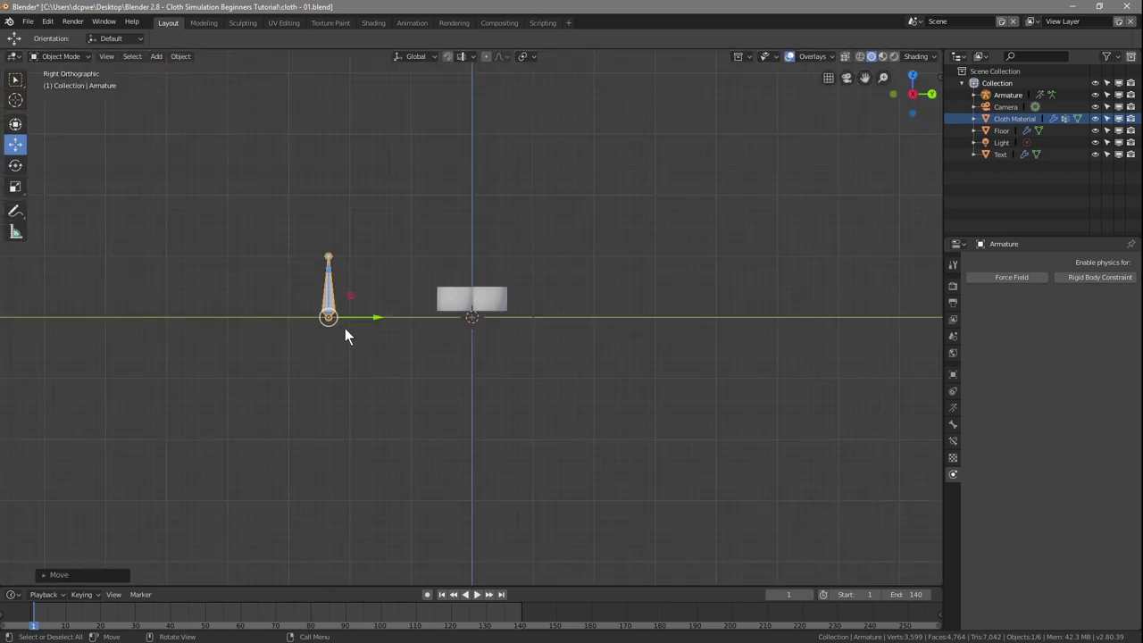
scroll(345, 327, up, 4)
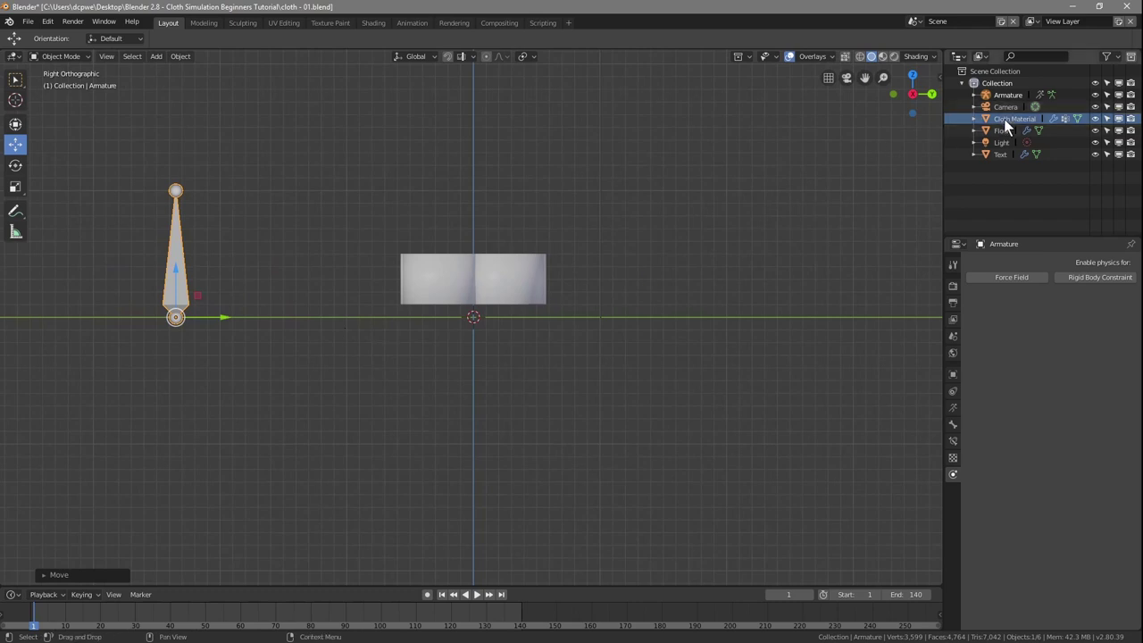
click(1014, 119)
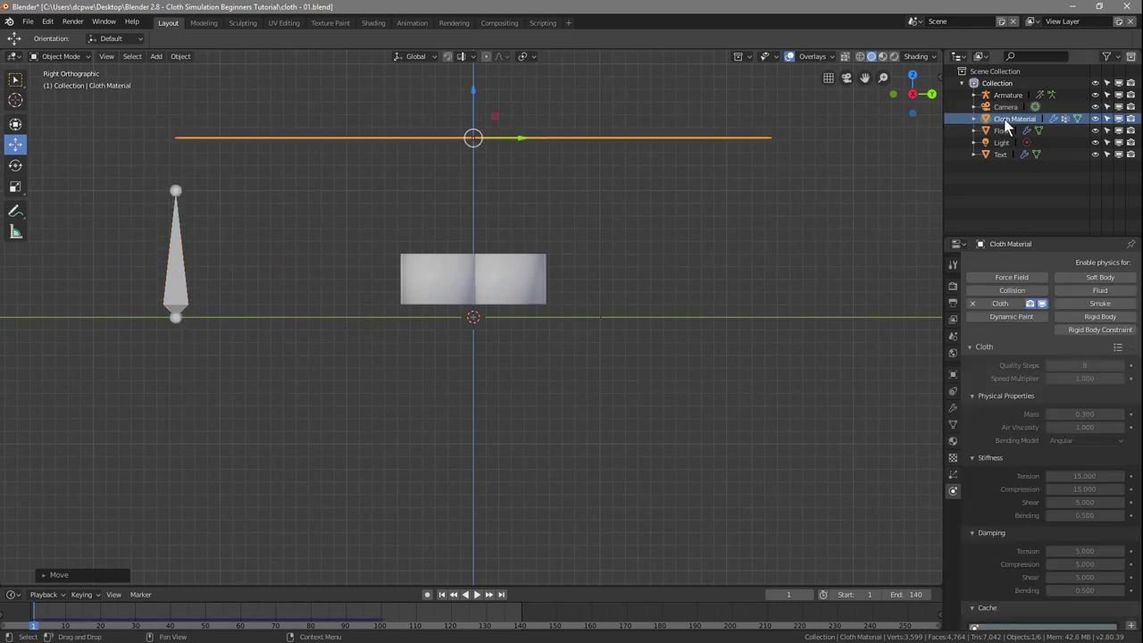
click(176, 254)
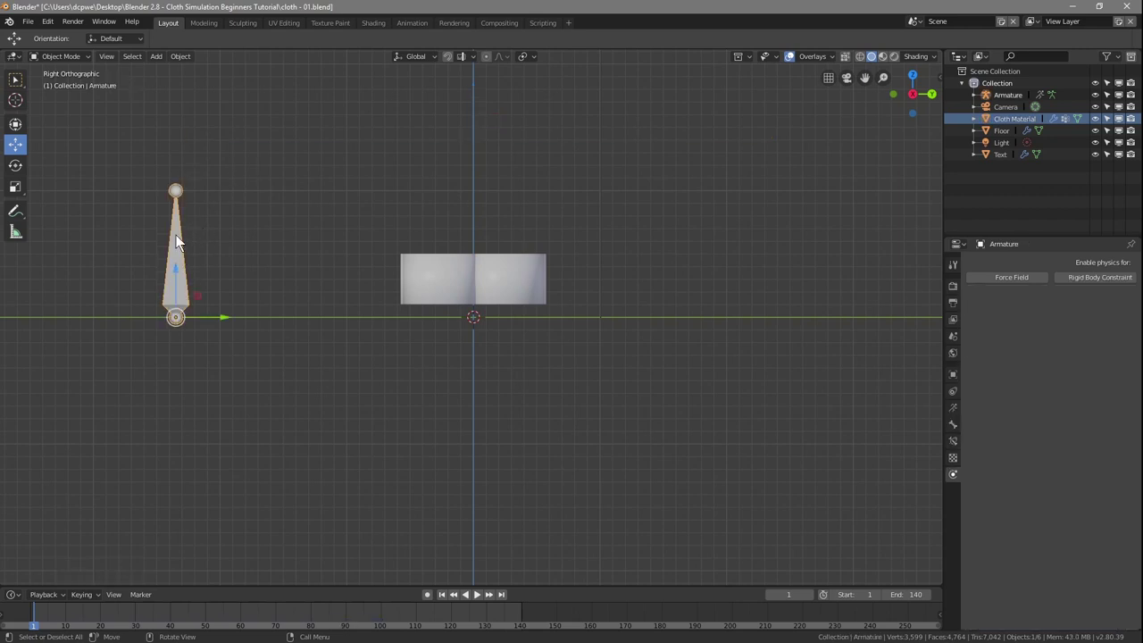
scroll(223, 178, up, 2)
scroll(226, 176, down, 2)
click(860, 57)
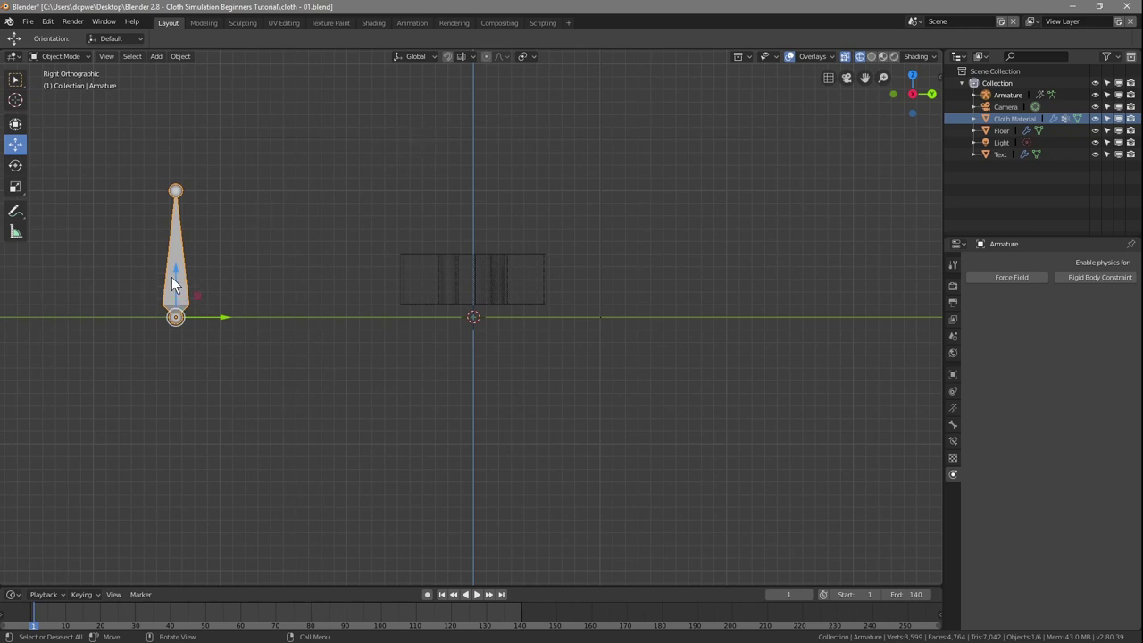
- Raise the armature along Z in the right side view until the bone's base rests at the level of the cloth plane
drag(174, 284, 178, 89)
scroll(179, 143, up, 4)
shift+middle_drag(186, 156, 659, 395)
scroll(536, 321, down, 1)
scroll(401, 235, up, 4)
shift+middle_drag(352, 184, 398, 229)
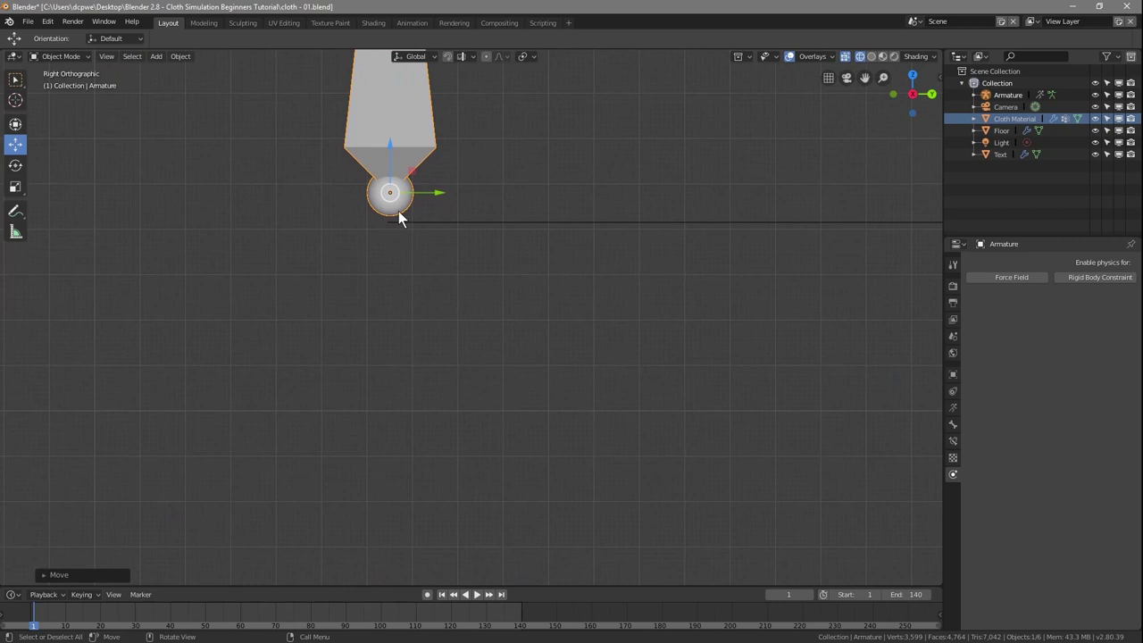
drag(386, 156, 387, 158)
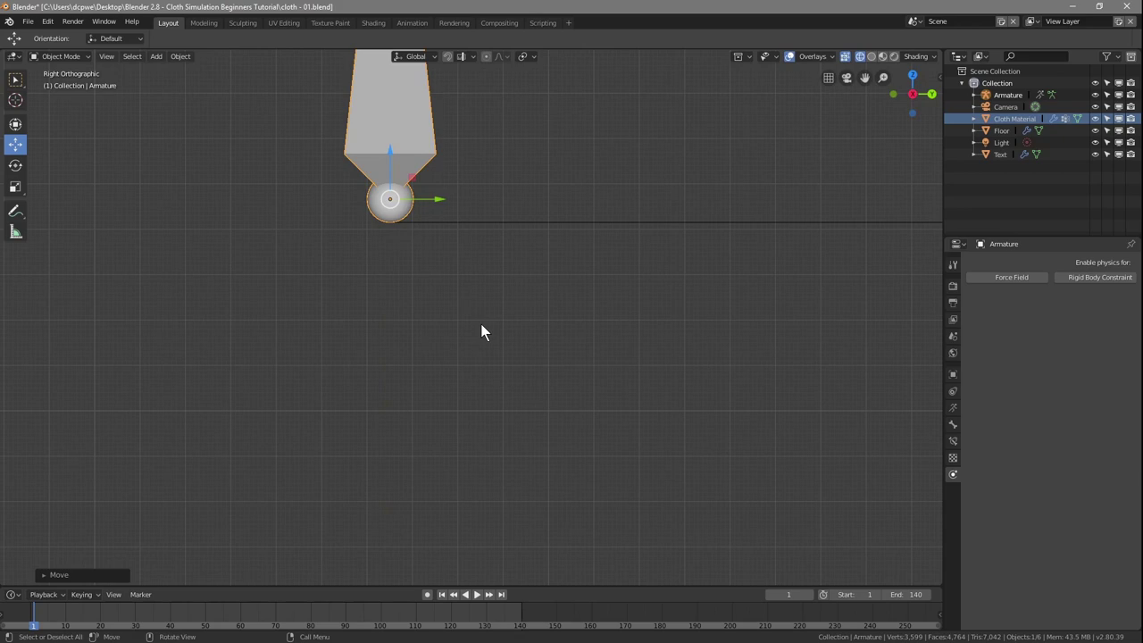
- Return to the top view showing the armature at the cloth plane's lower-left corner and save the file
key(KP_7)
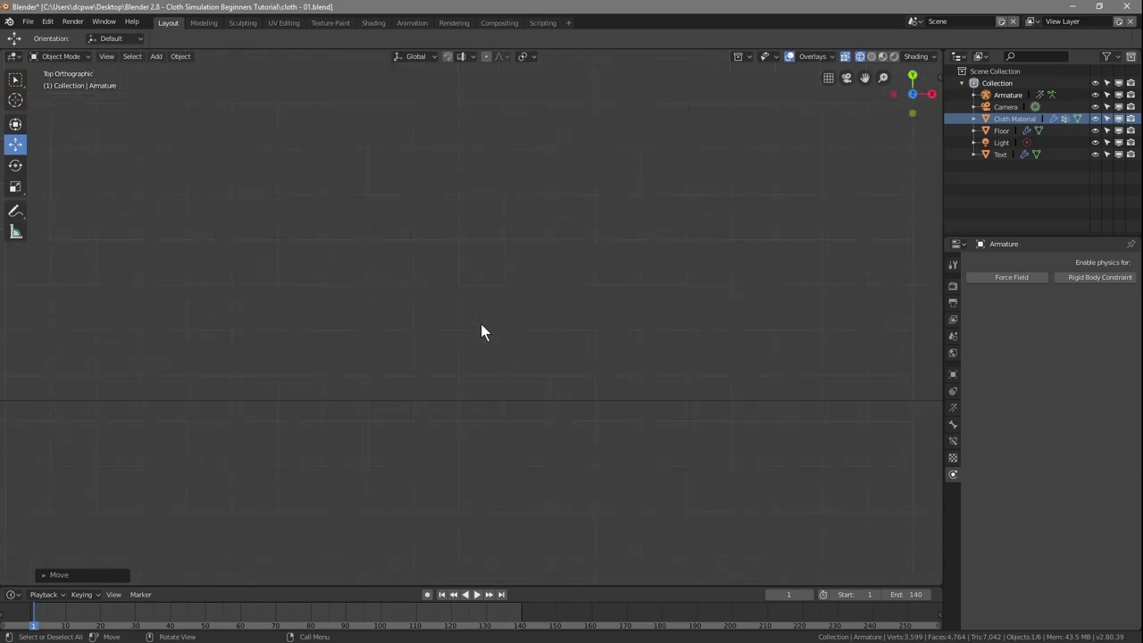
ctrl+scroll(481, 326, left, 8)
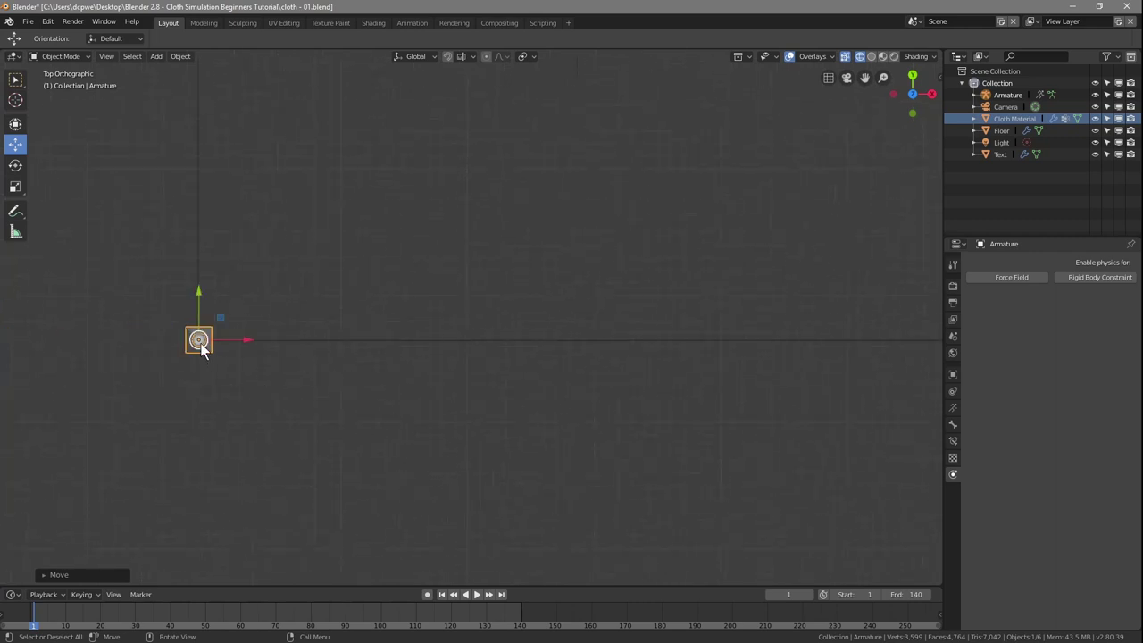
ctrl+scroll(313, 373, left, 6)
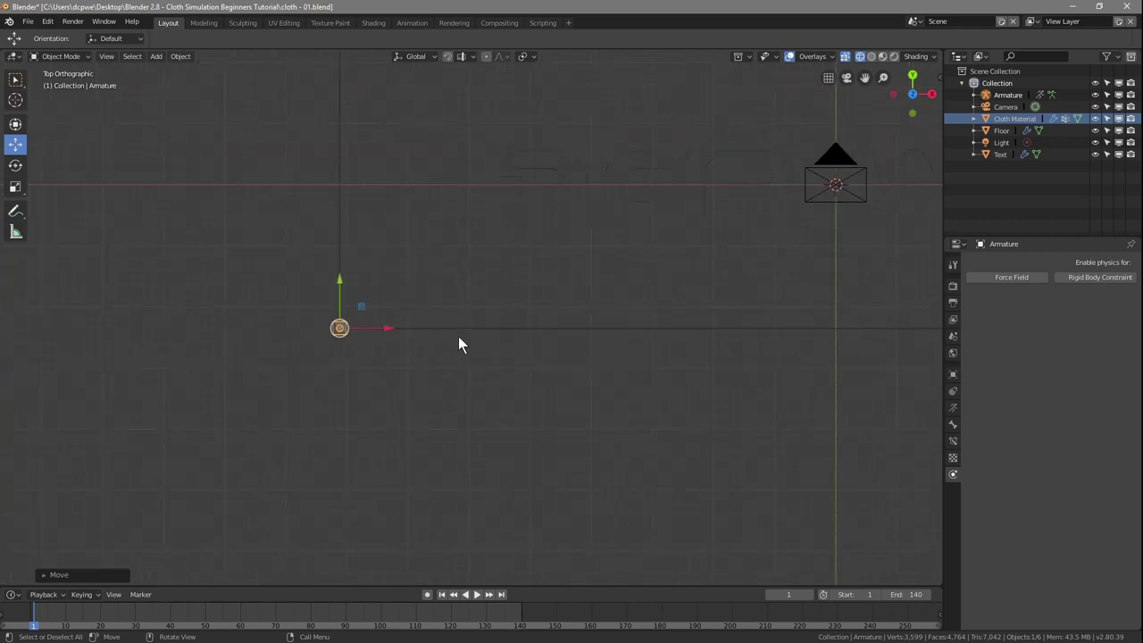
shift+scroll(527, 429, up, 5)
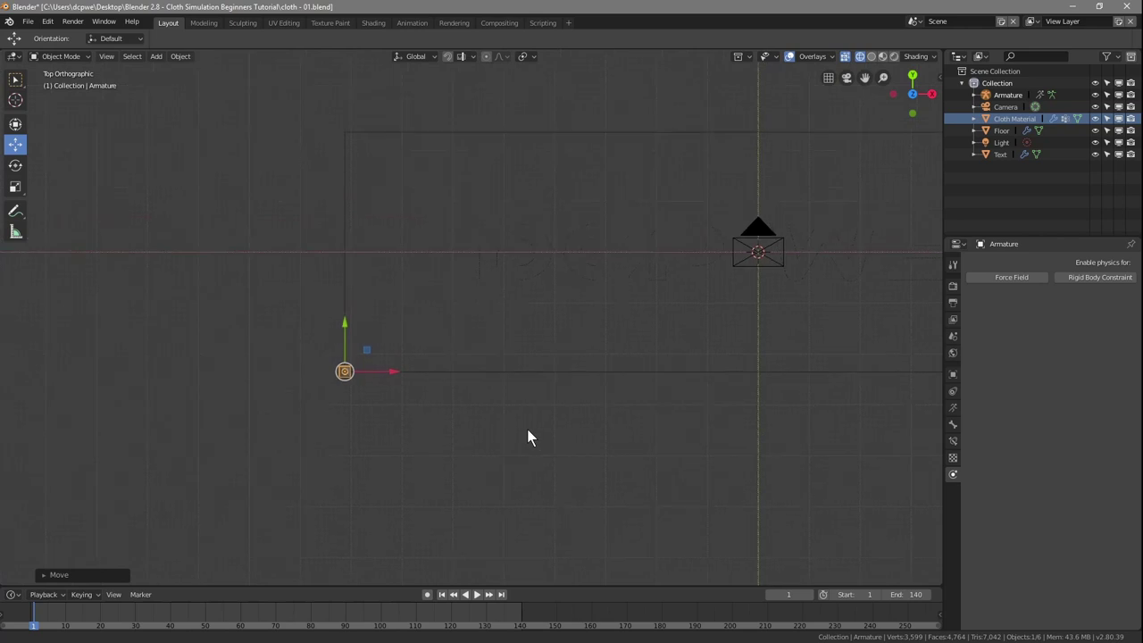
scroll(403, 403, up, 2)
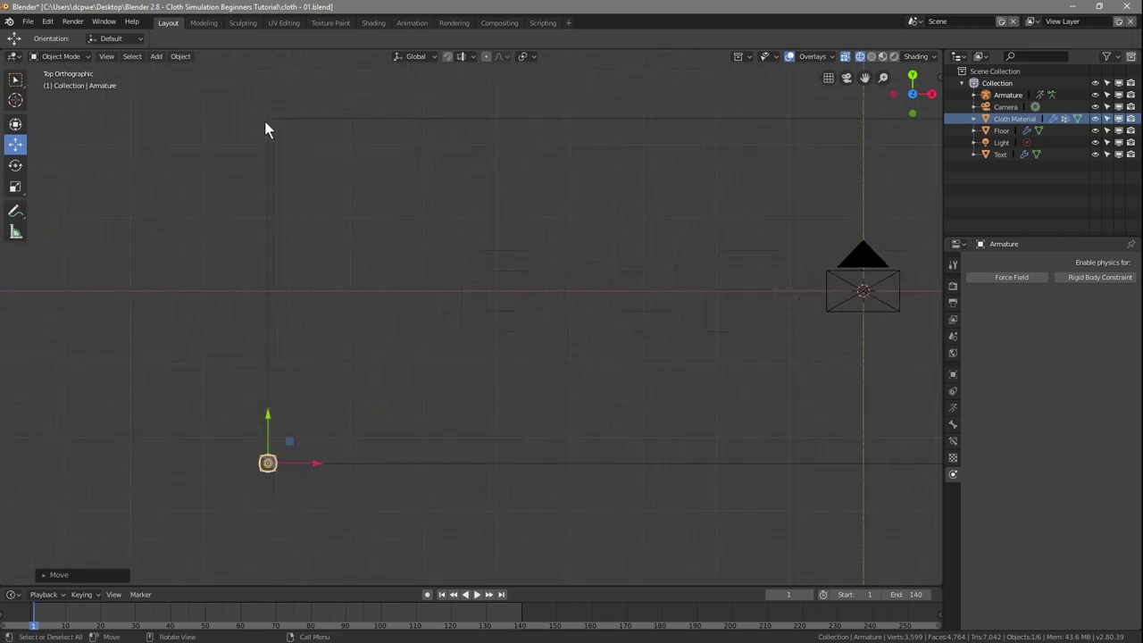
click(28, 20)
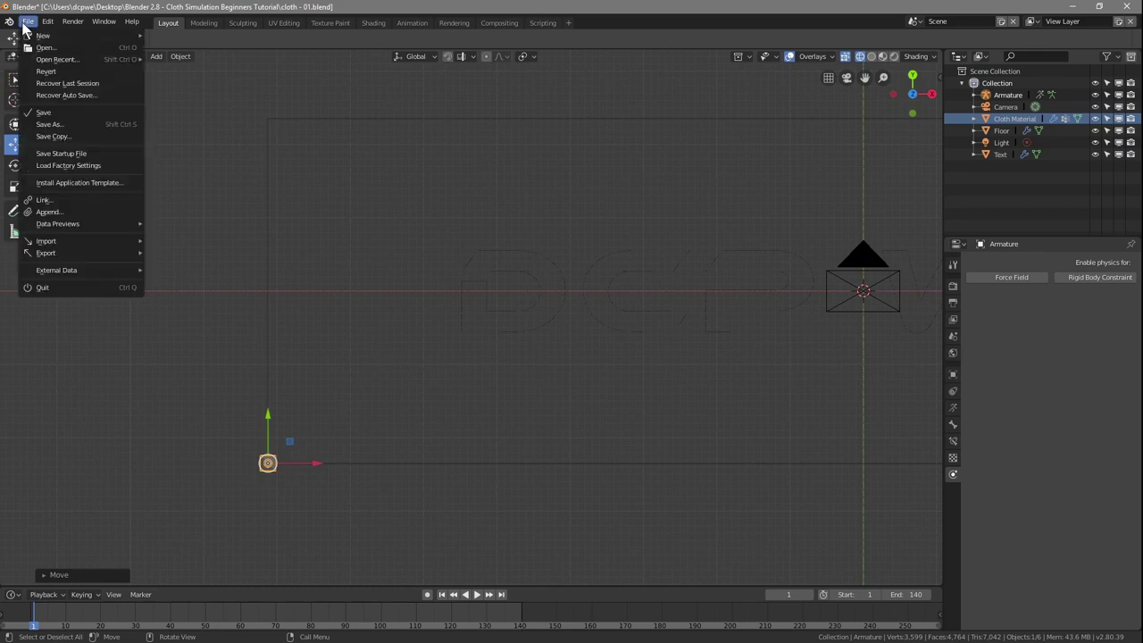
click(53, 112)
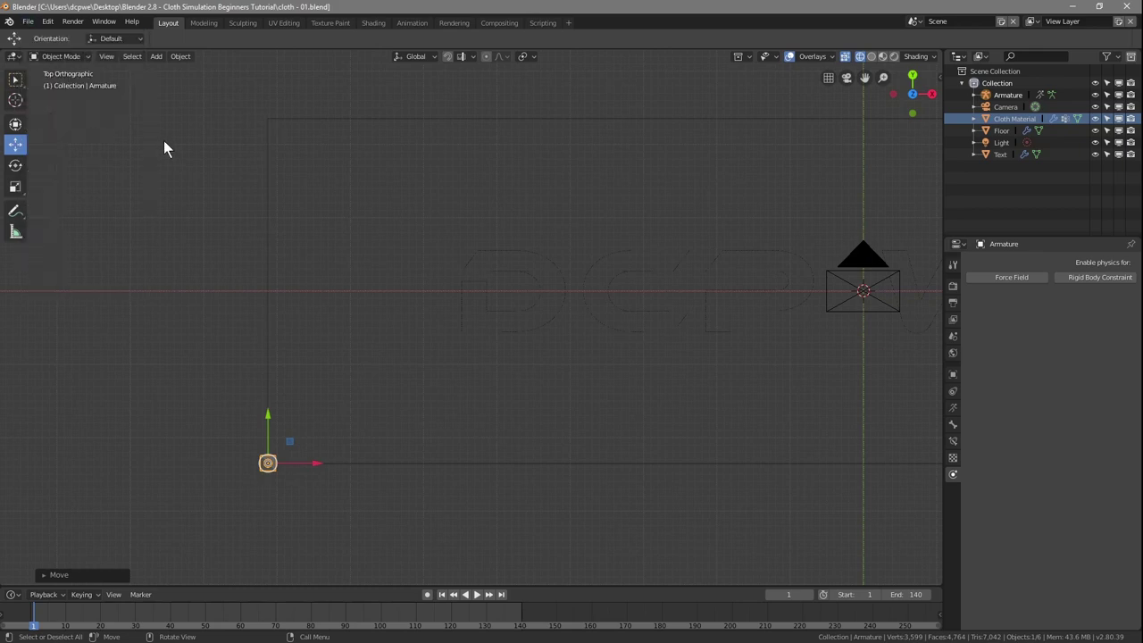
- Put the armature into Edit Mode and select its whole bone
click(63, 56)
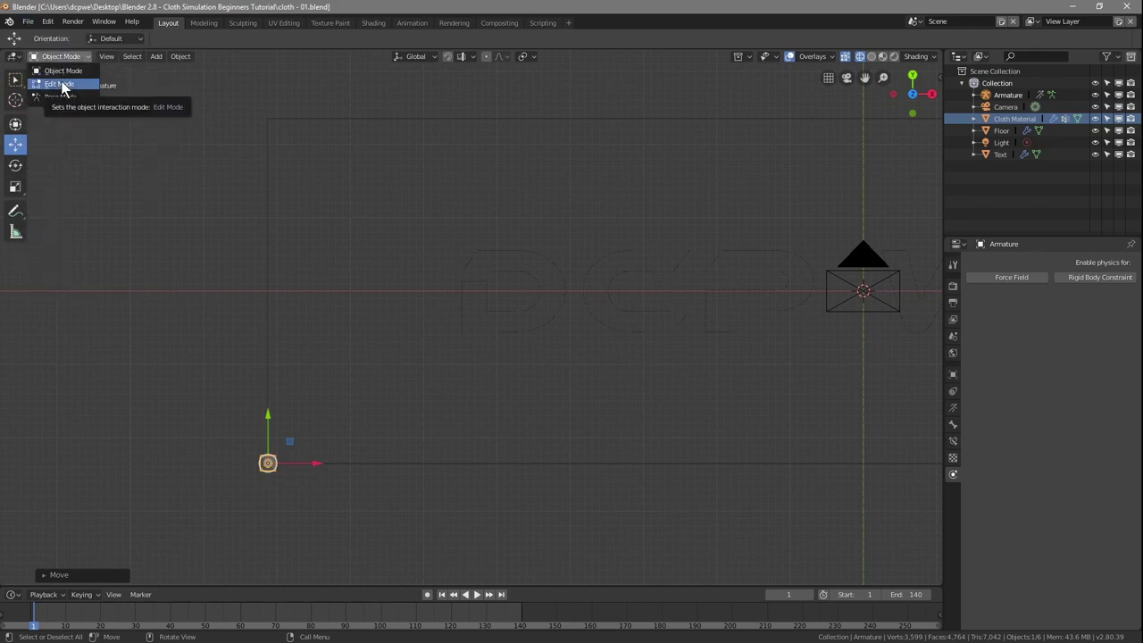
click(60, 84)
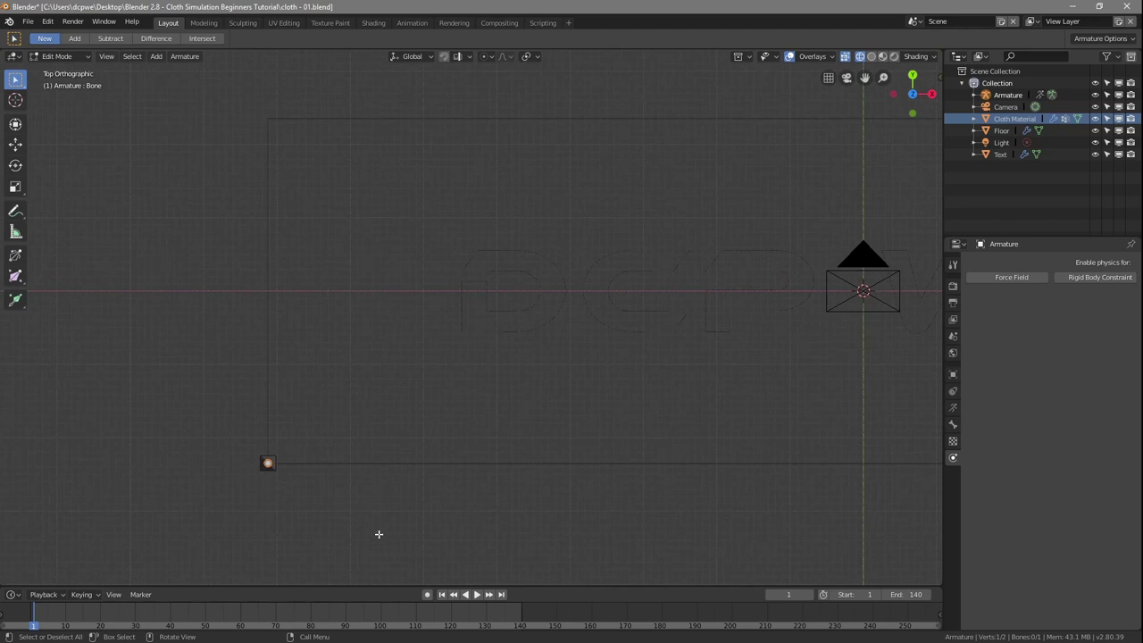
key(shift)
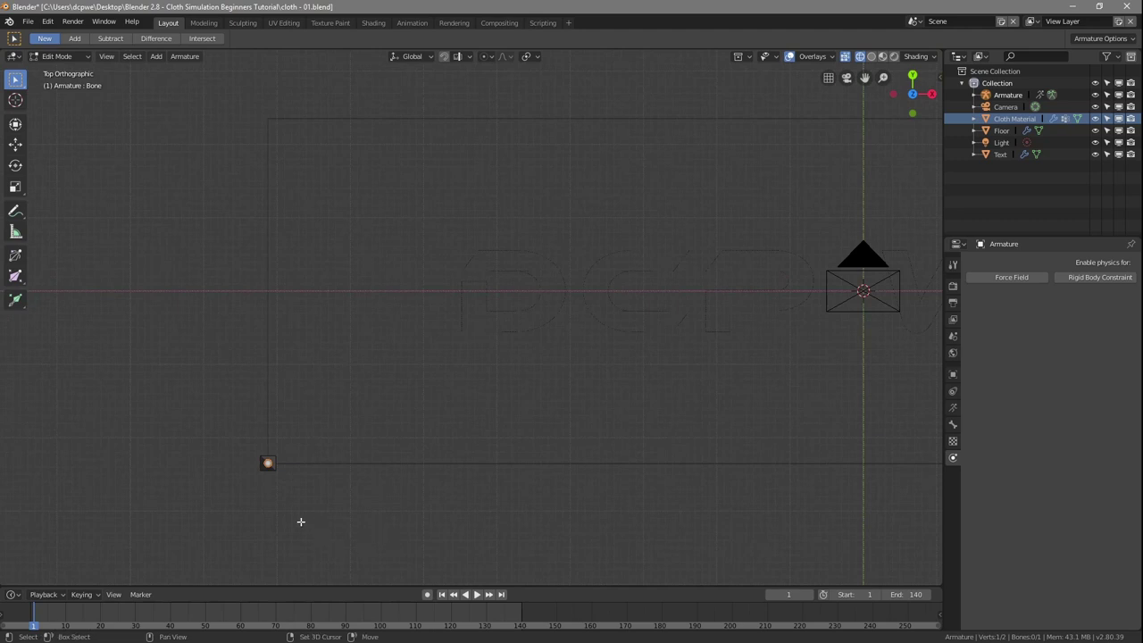
scroll(276, 522, up, 3)
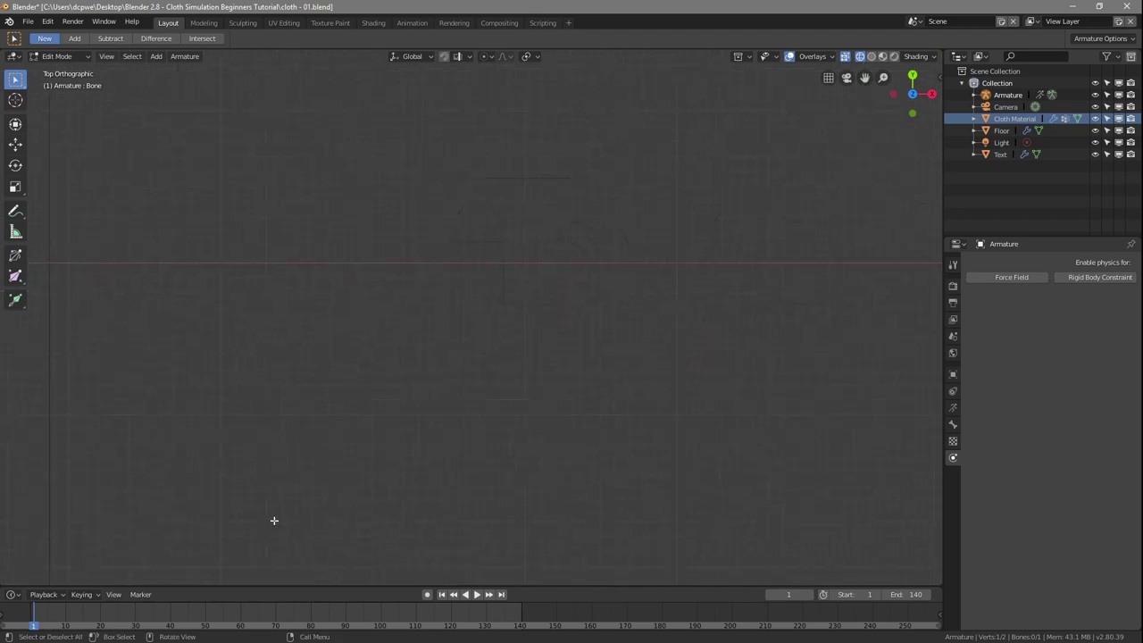
scroll(702, 220, down, 5)
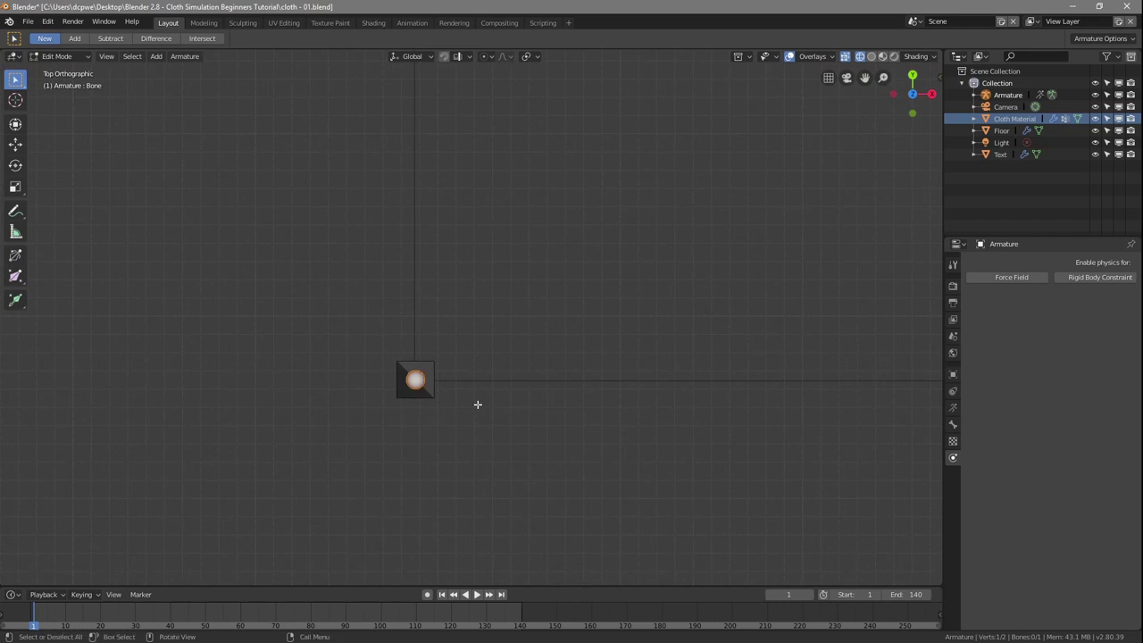
scroll(477, 405, up, 2)
click(412, 429)
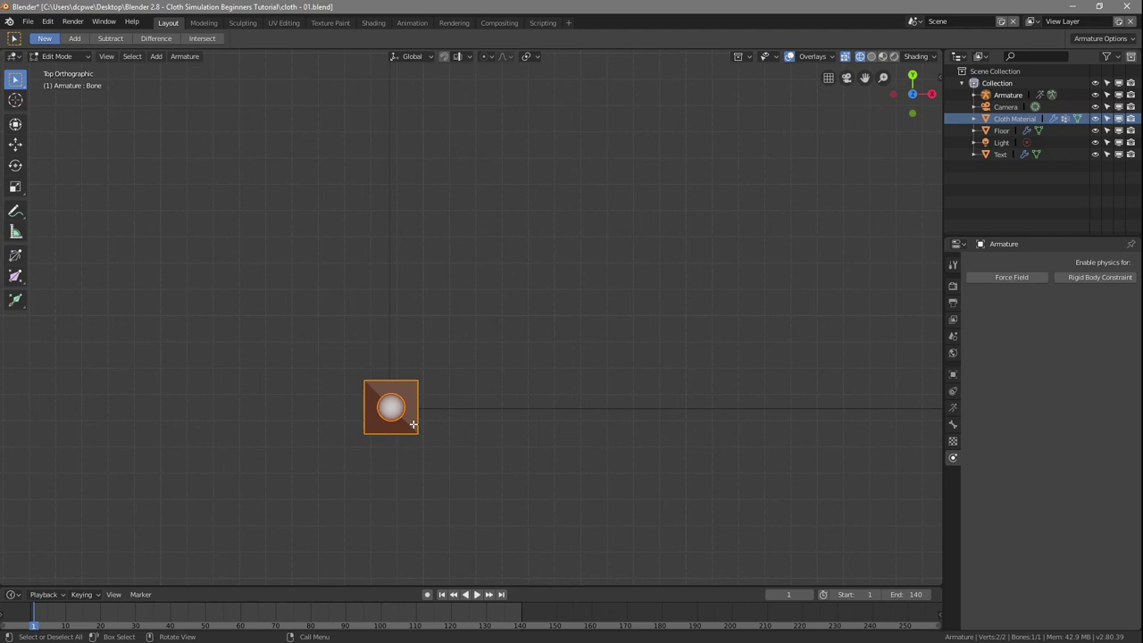
- Duplicate the bone and move the copy along Y onto the cloth plane's upper-left corner
scroll(414, 425, down, 5)
middle_drag(413, 424, 449, 393)
scroll(422, 358, up, 2)
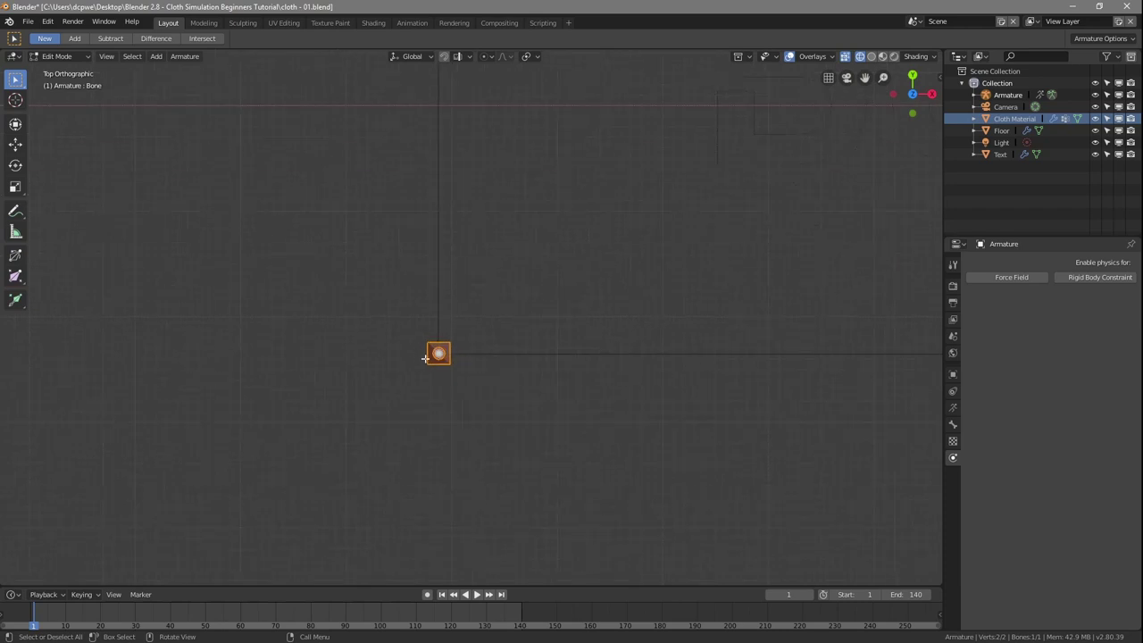
scroll(421, 358, up, 4)
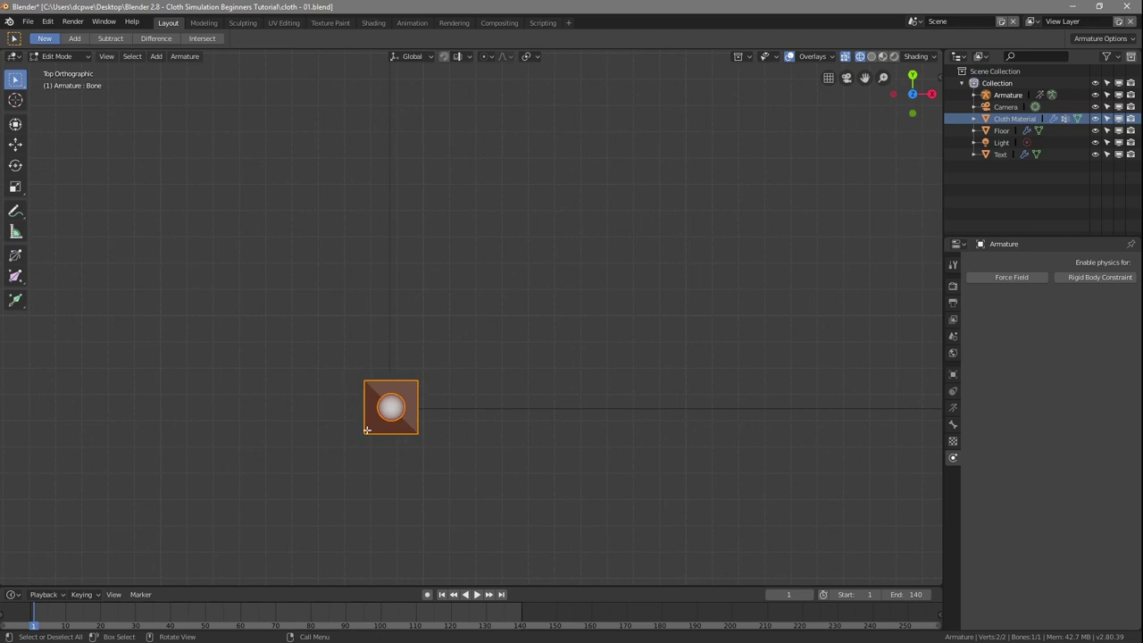
scroll(459, 452, down, 4)
shift+middle_drag(537, 405, 449, 530)
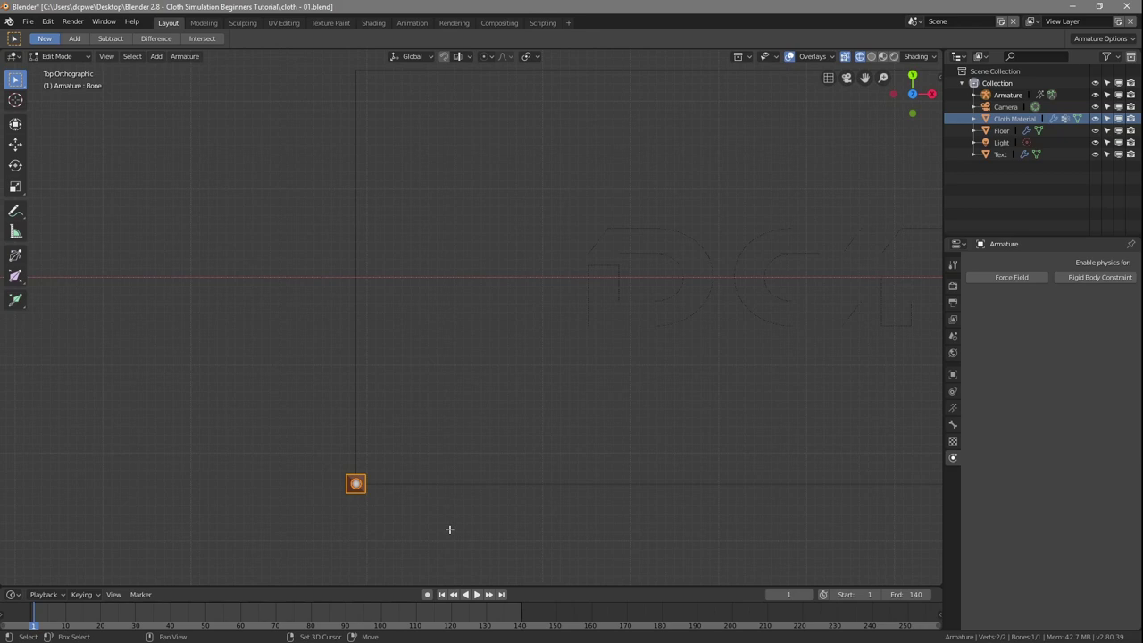
scroll(450, 528, down, 1)
key(shift)
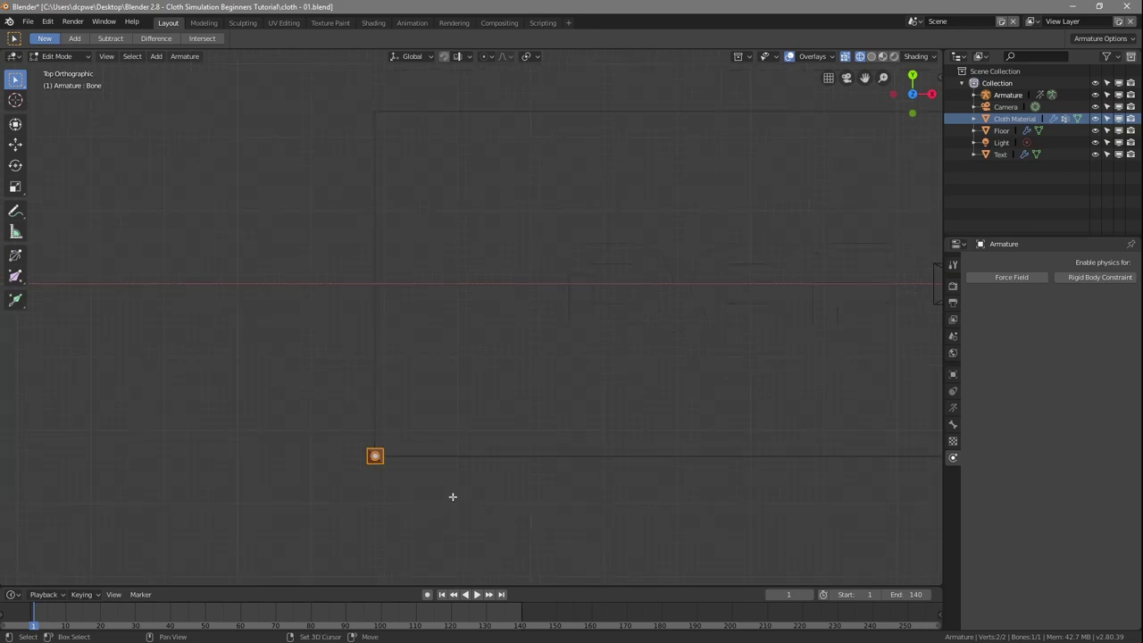
key(shift+d)
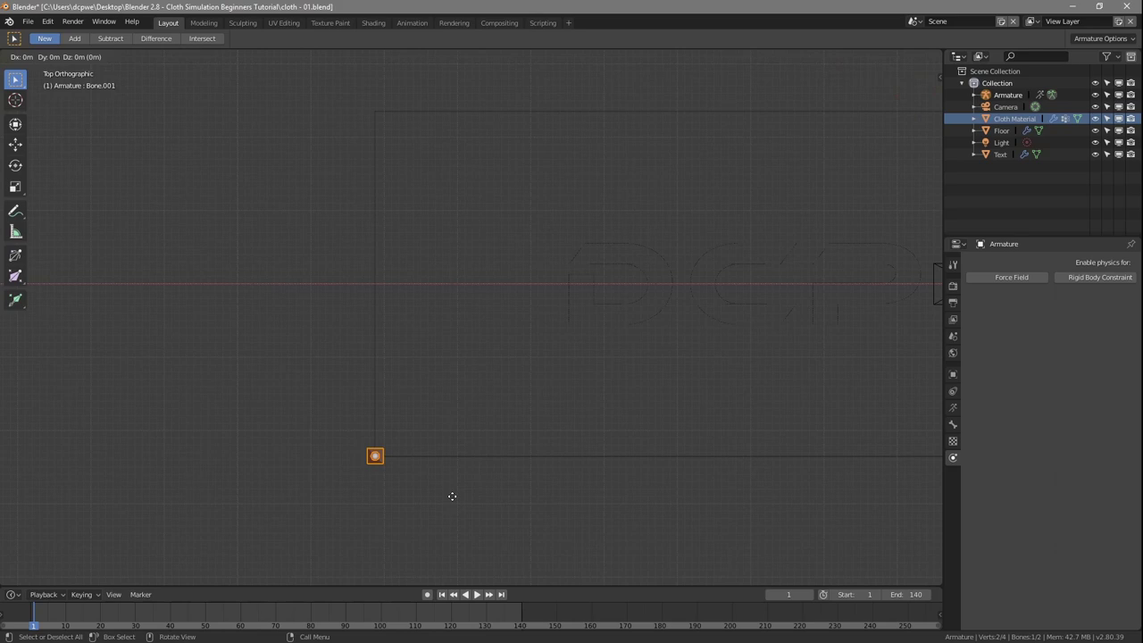
right_click(452, 496)
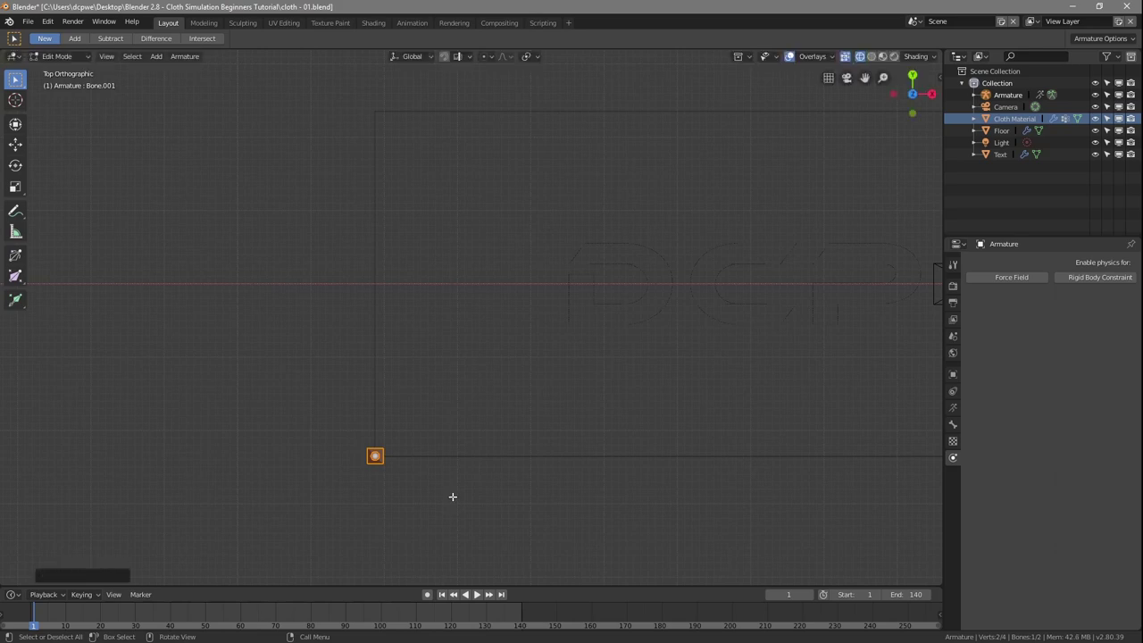
click(16, 146)
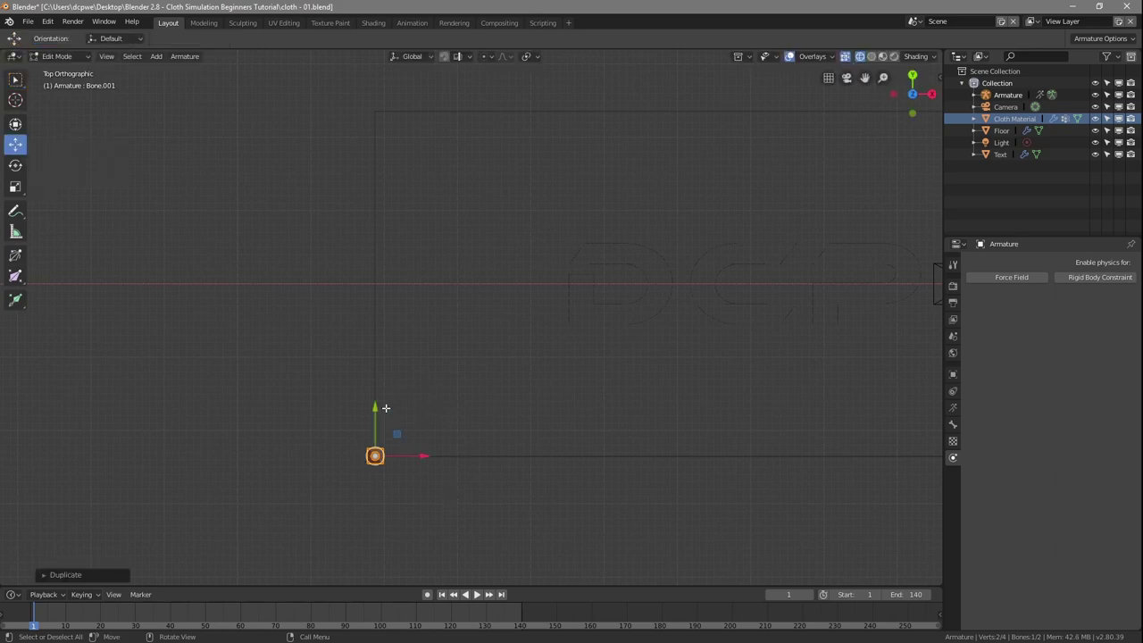
drag(385, 409, 377, 64)
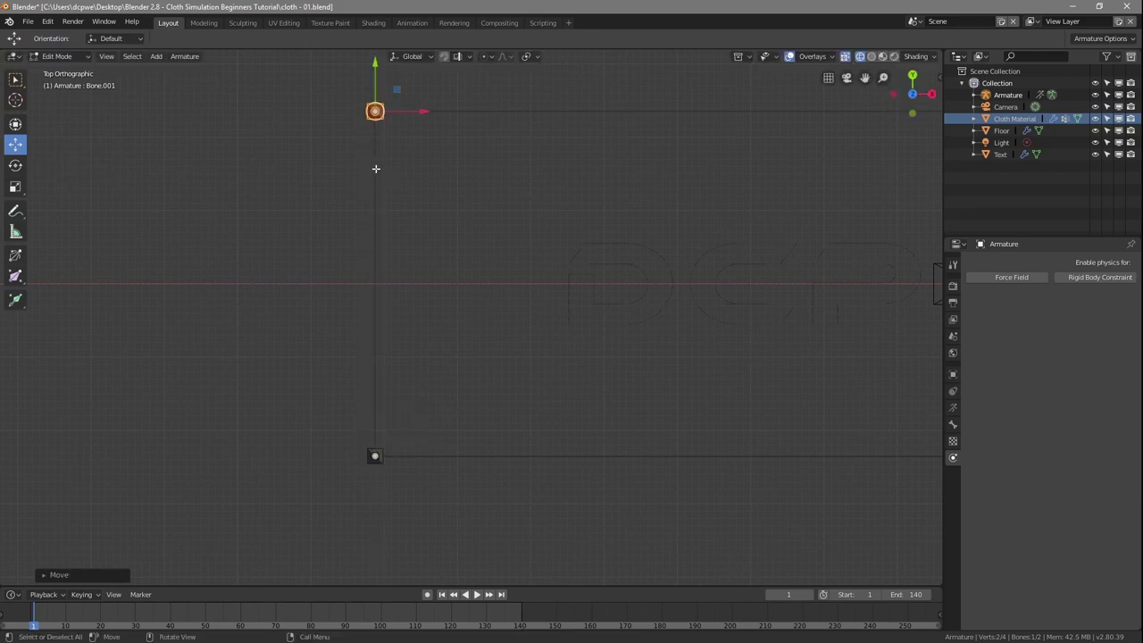
- Return the armature to Object Mode and save the file
click(53, 58)
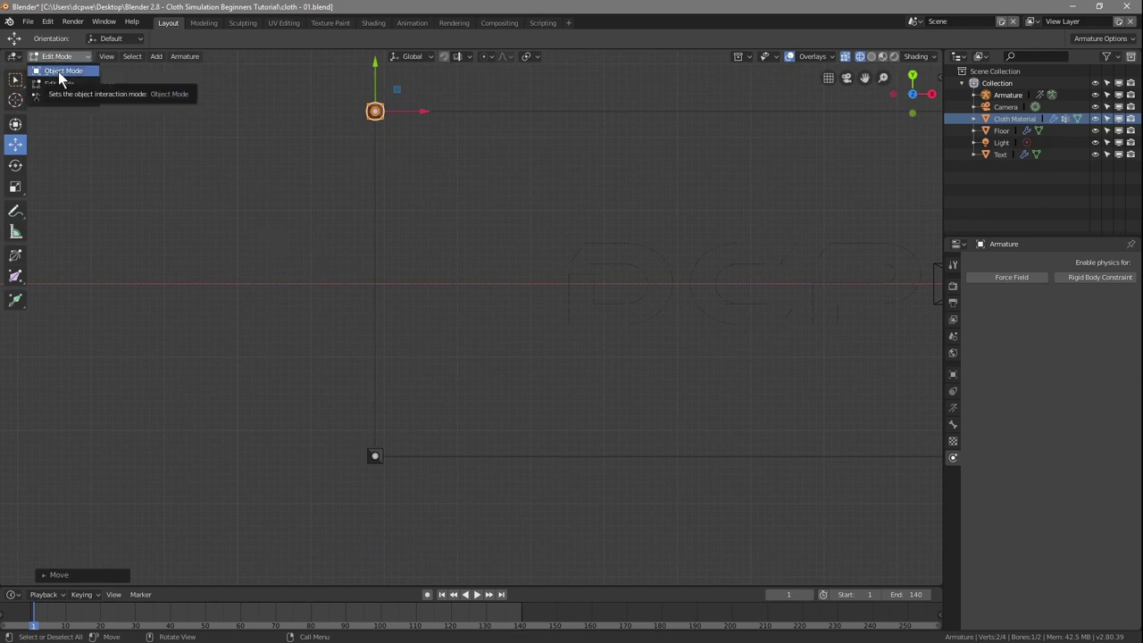
click(58, 71)
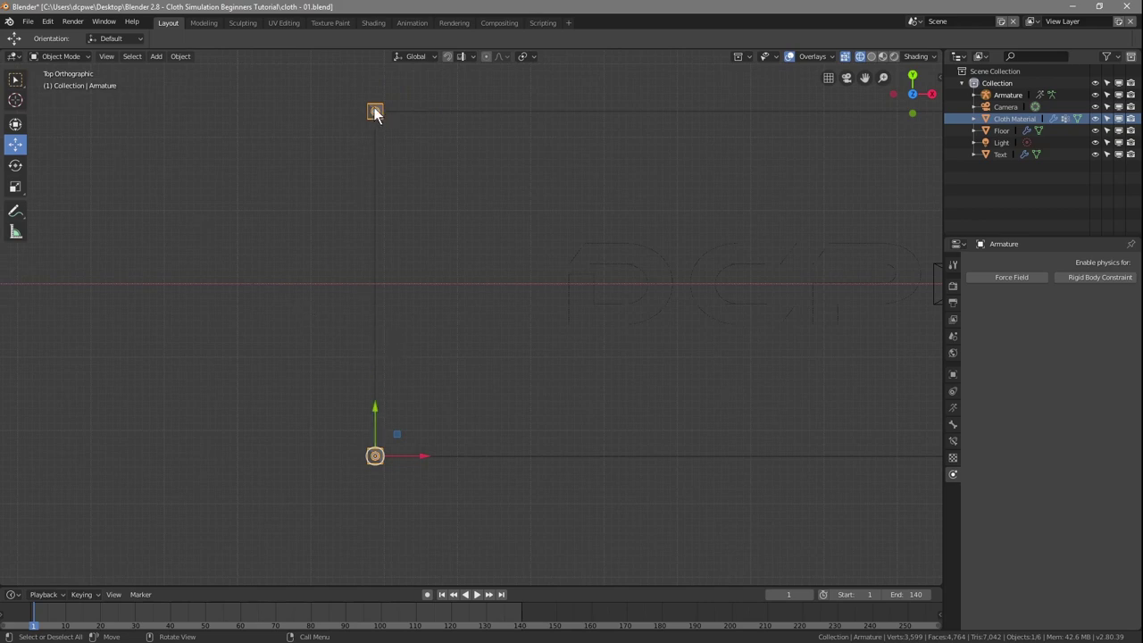
click(27, 21)
click(46, 113)
- Parent the Cloth Material object to the Armature using Armature Deform With Automatic Weights
scroll(504, 284, down, 2)
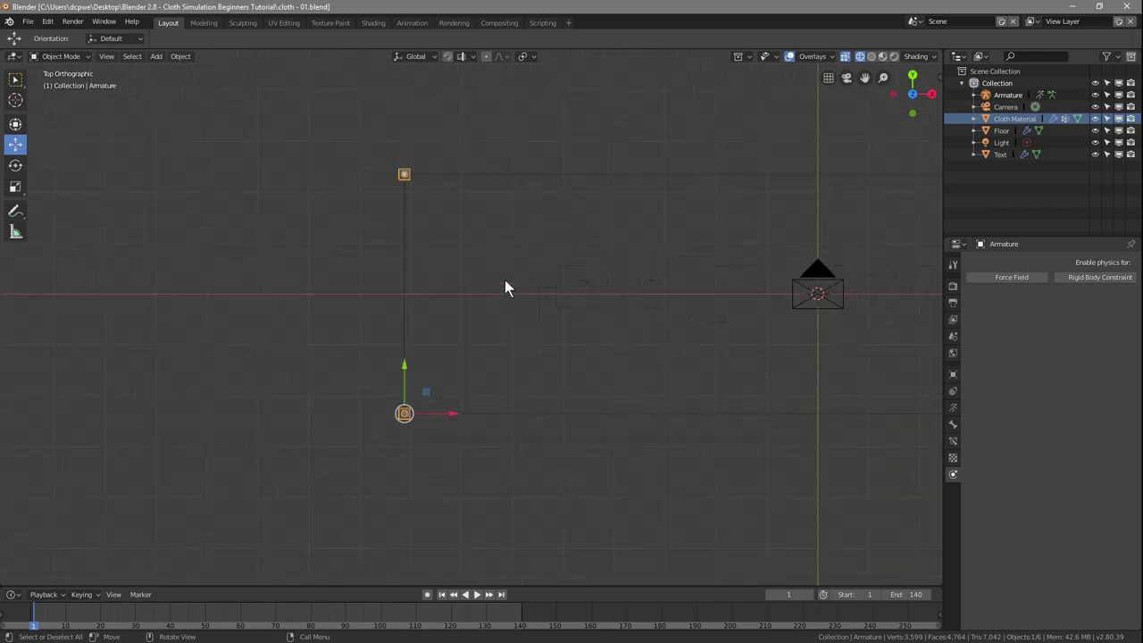
click(1009, 119)
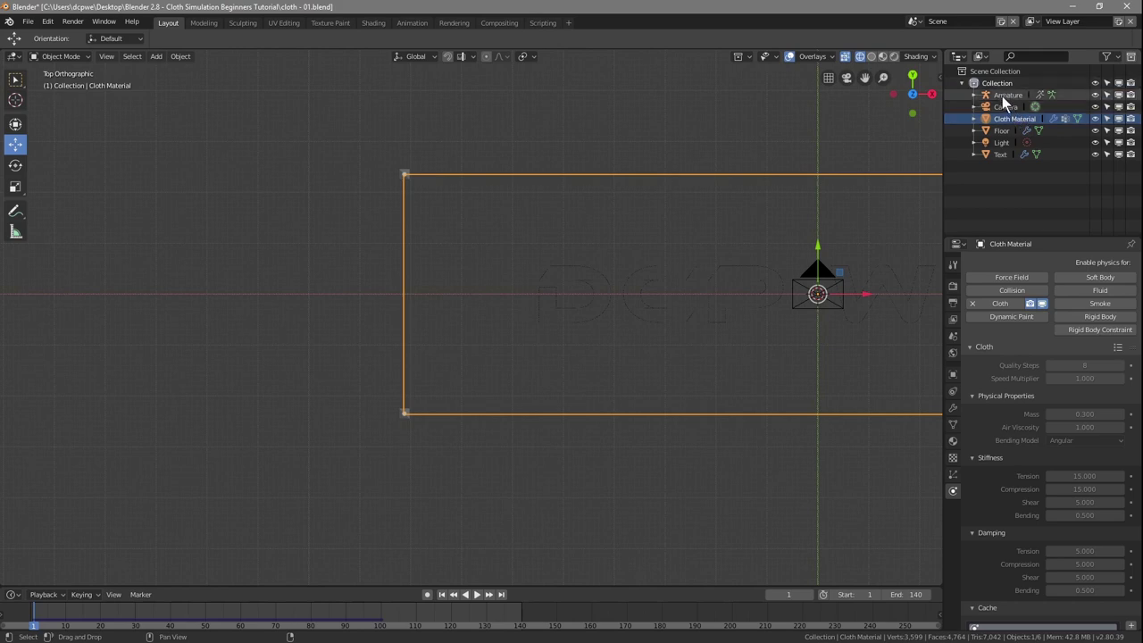
ctrl+click(1002, 95)
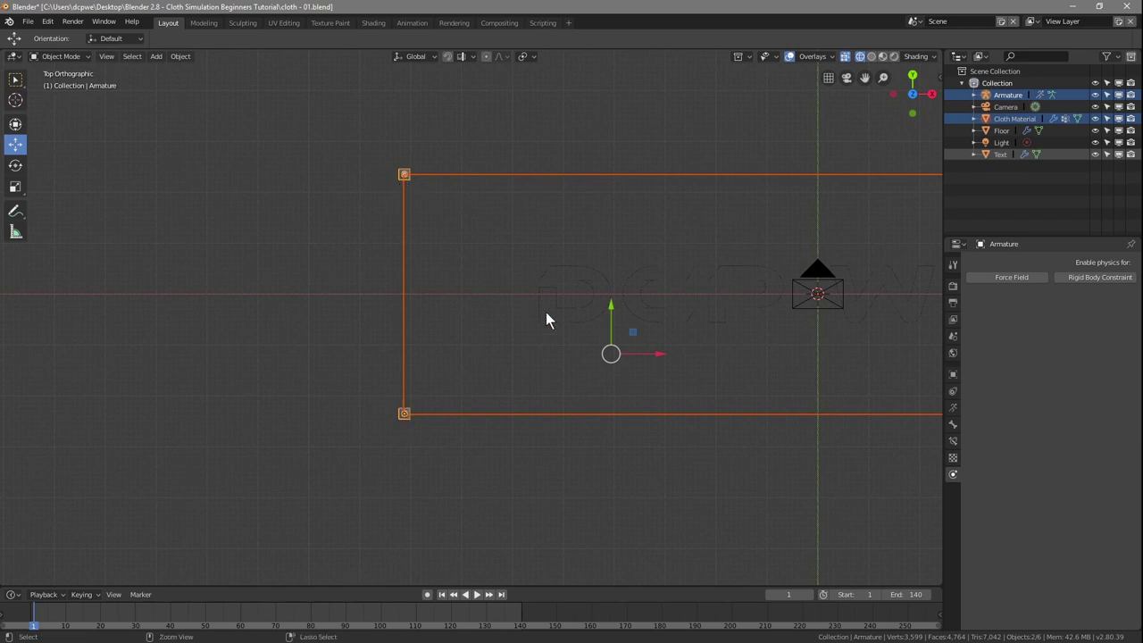
key(ctrl+p)
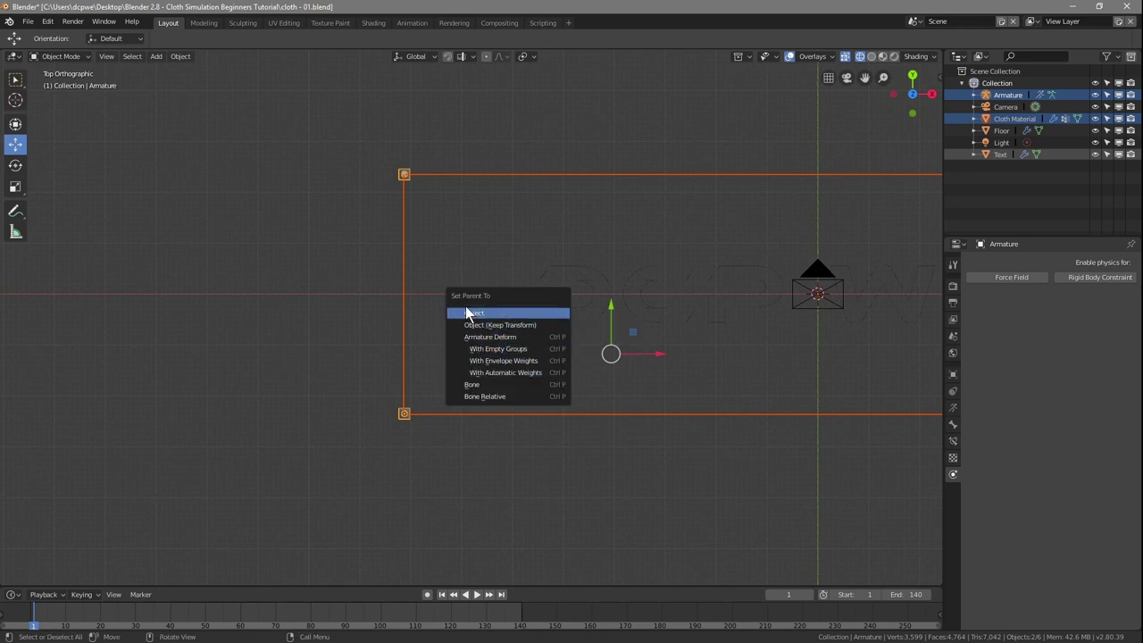
click(531, 373)
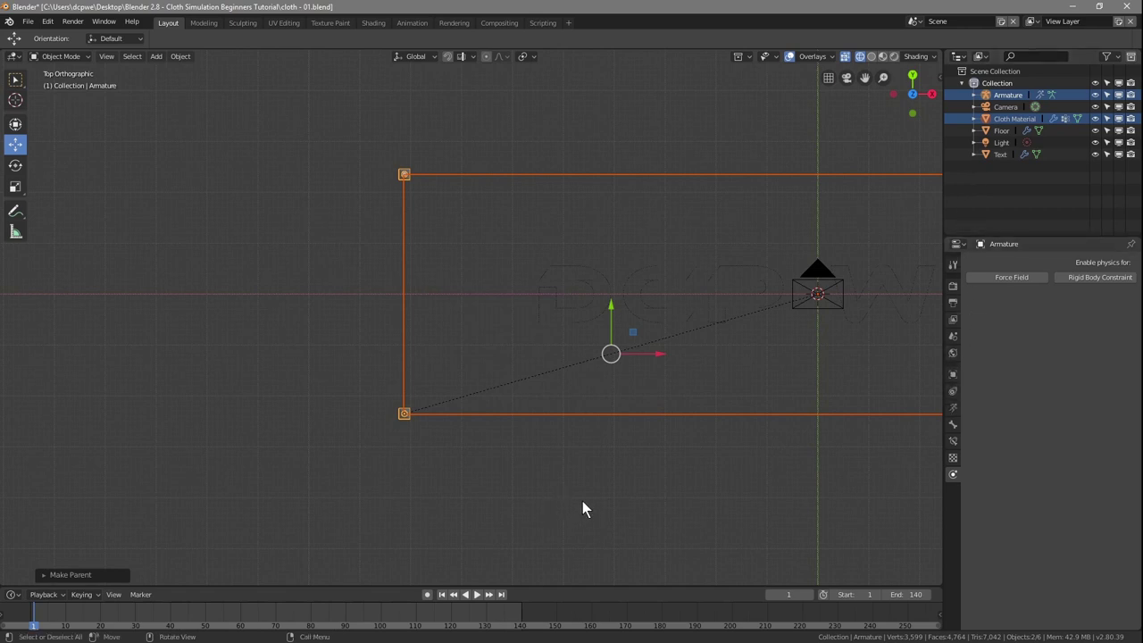
- Select only the Armature and save the file
click(1008, 95)
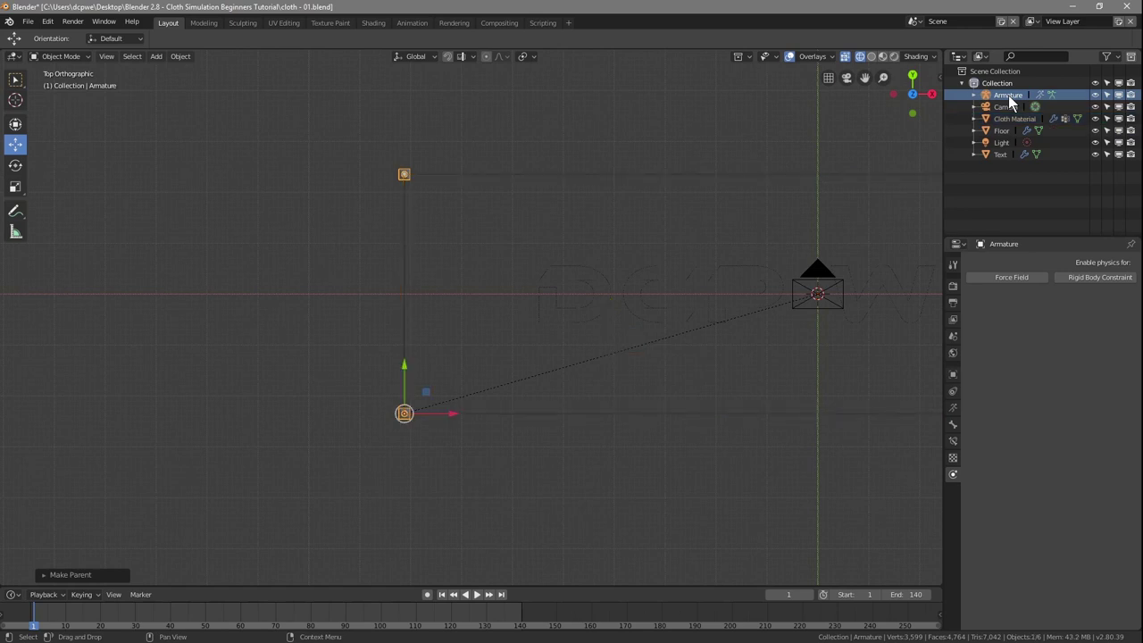
click(28, 20)
click(37, 114)
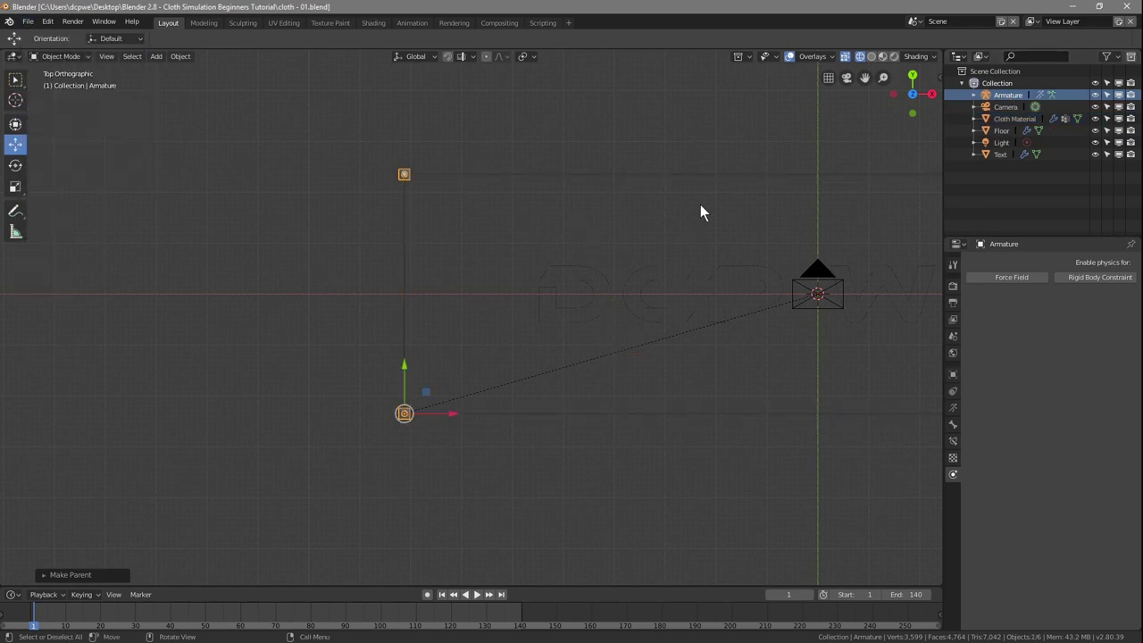
- Switch to the camera view and scrub the cloth simulation to frame 100, returning to frame 2
click(845, 78)
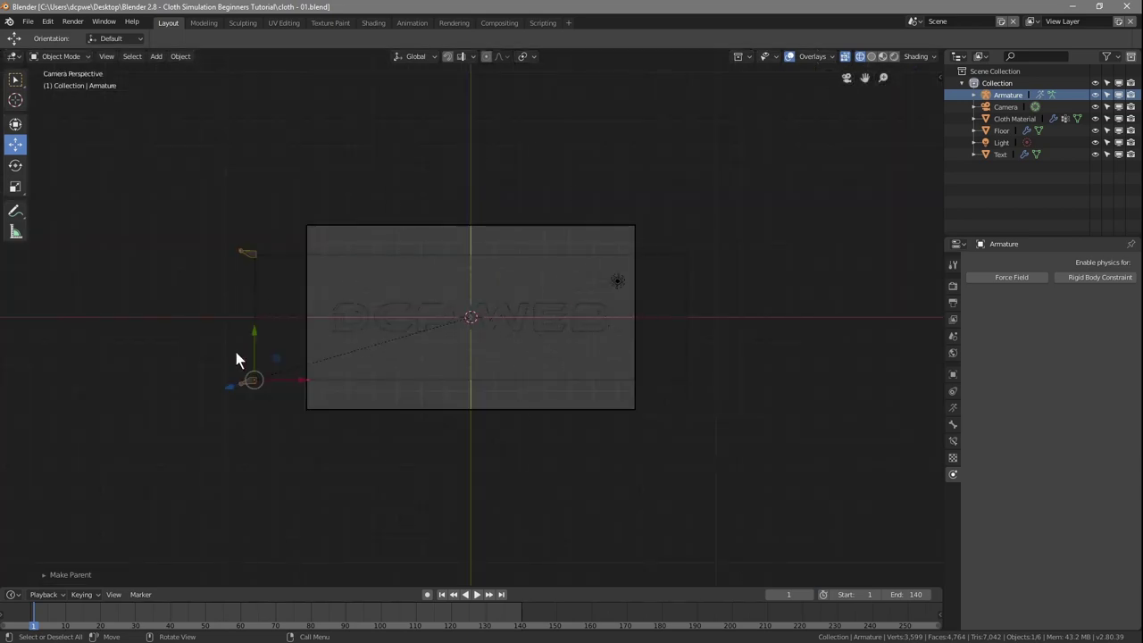
scroll(304, 372, down, 3)
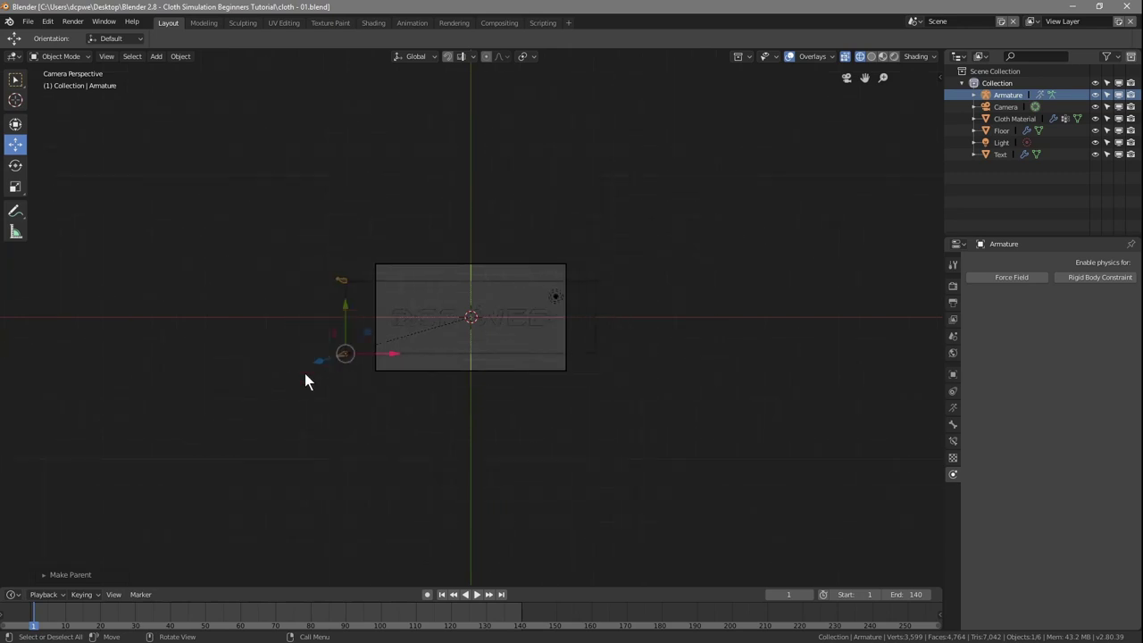
scroll(304, 374, down, 1)
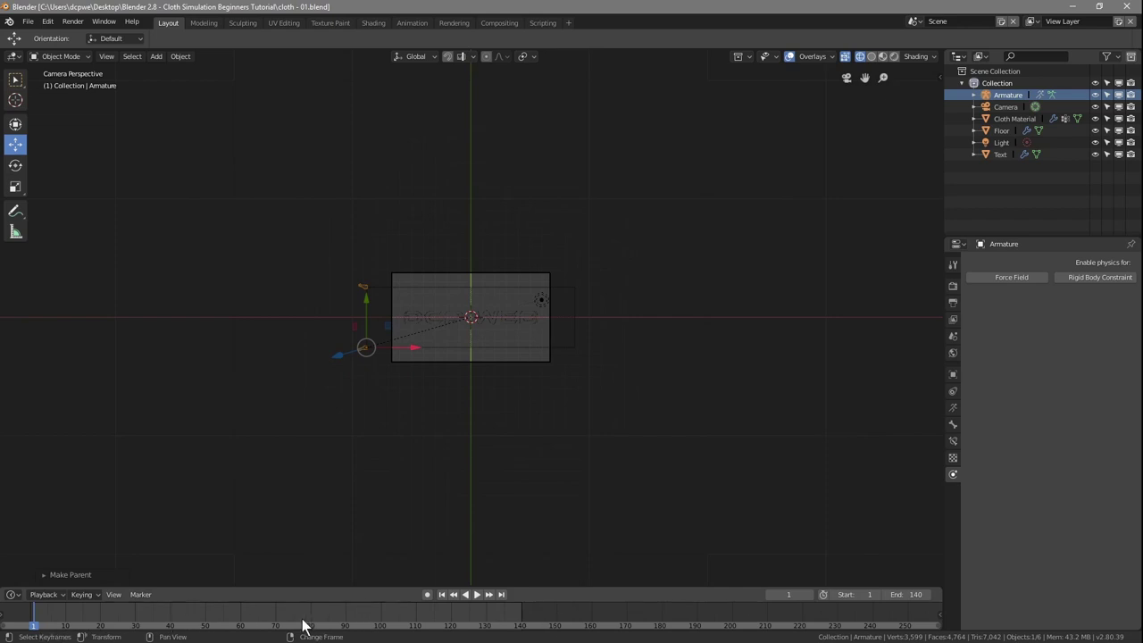
drag(32, 621, 381, 613)
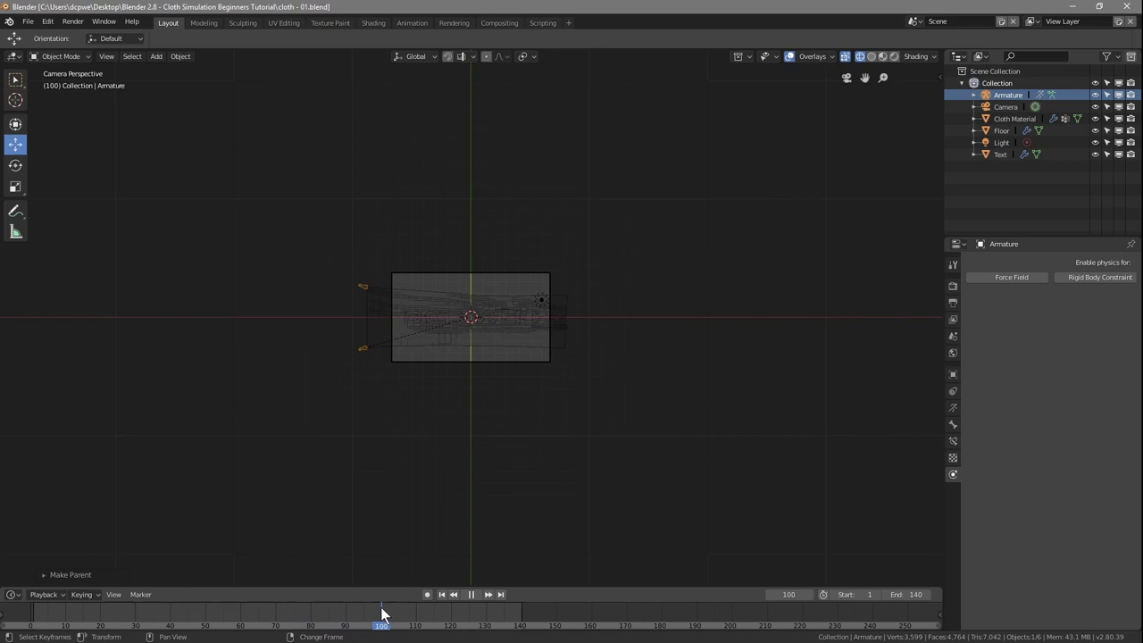
drag(382, 615, 38, 623)
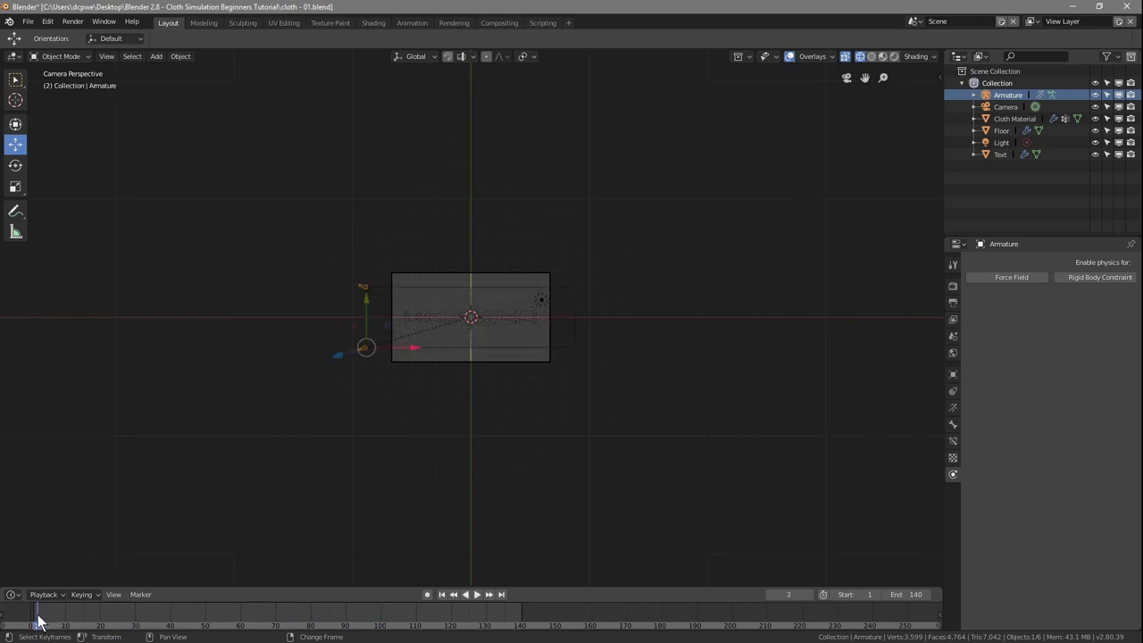
- Return to frame 1, enable auto keying, and insert a LocRotScale keyframe for the Armature
key(space)
key(Escape)
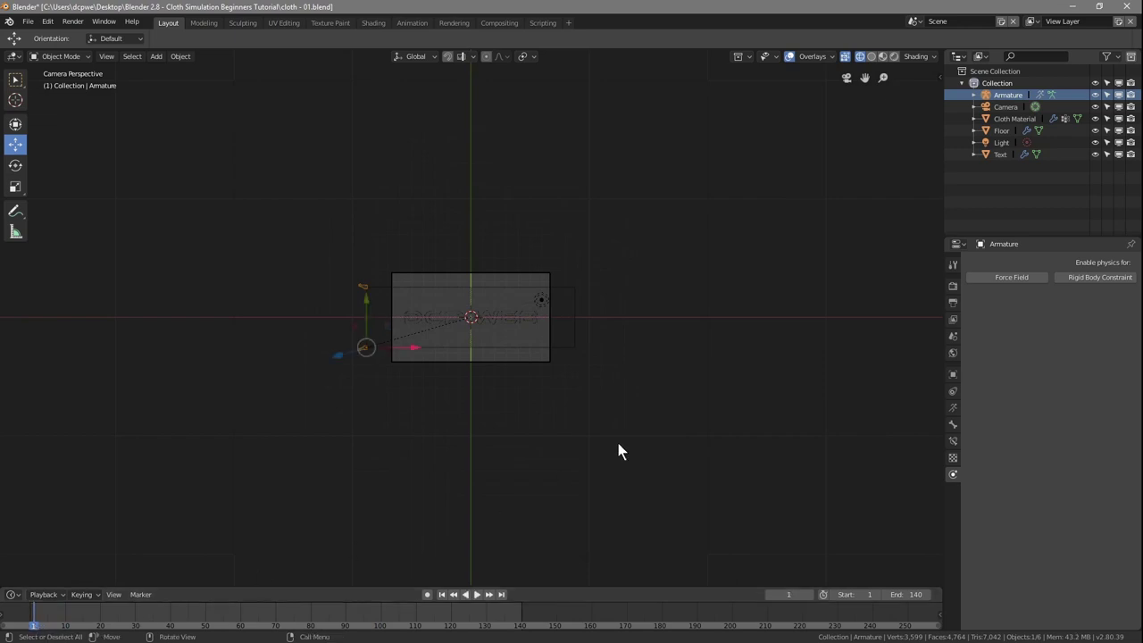
click(427, 595)
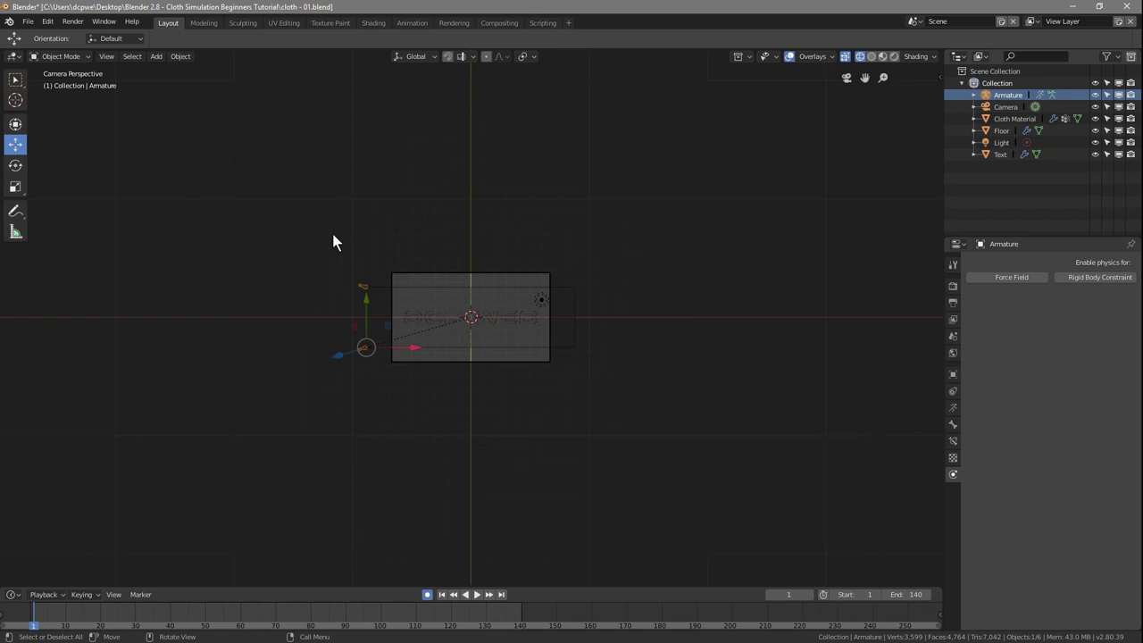
key(i)
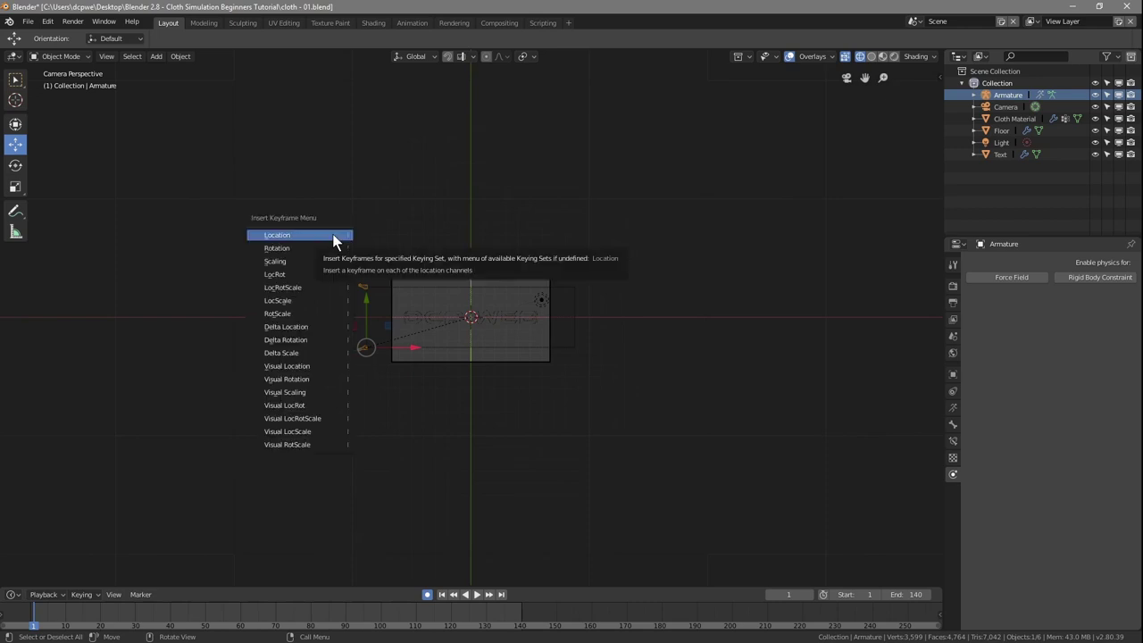
click(296, 287)
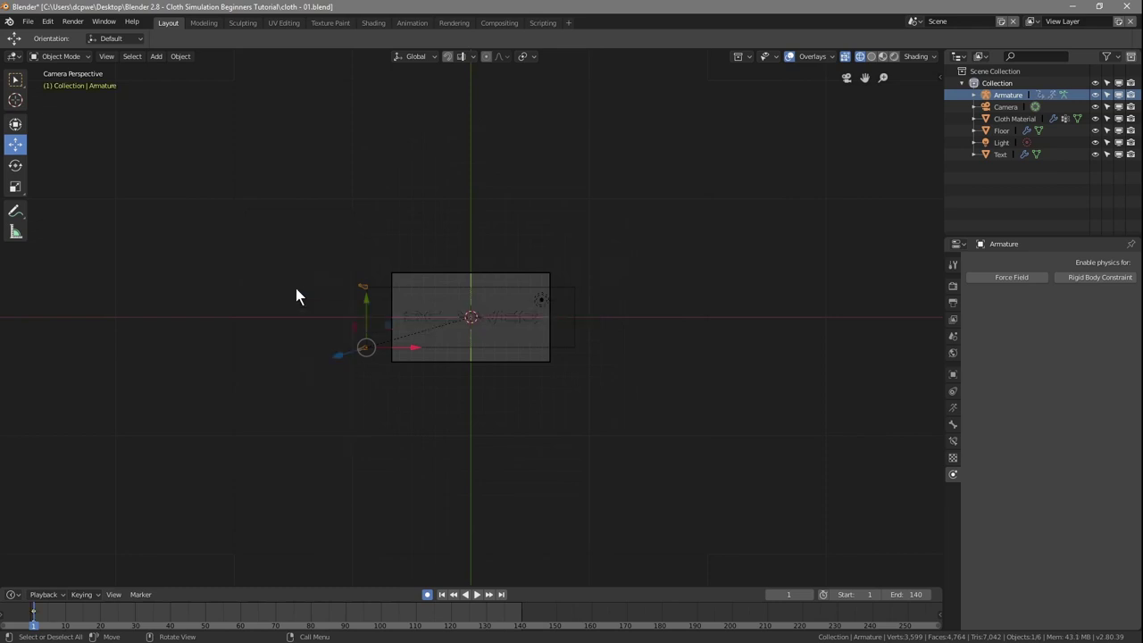
- Insert a LocRotScale keyframe for the Armature at frame 100, keeping its starting position
drag(32, 618, 381, 622)
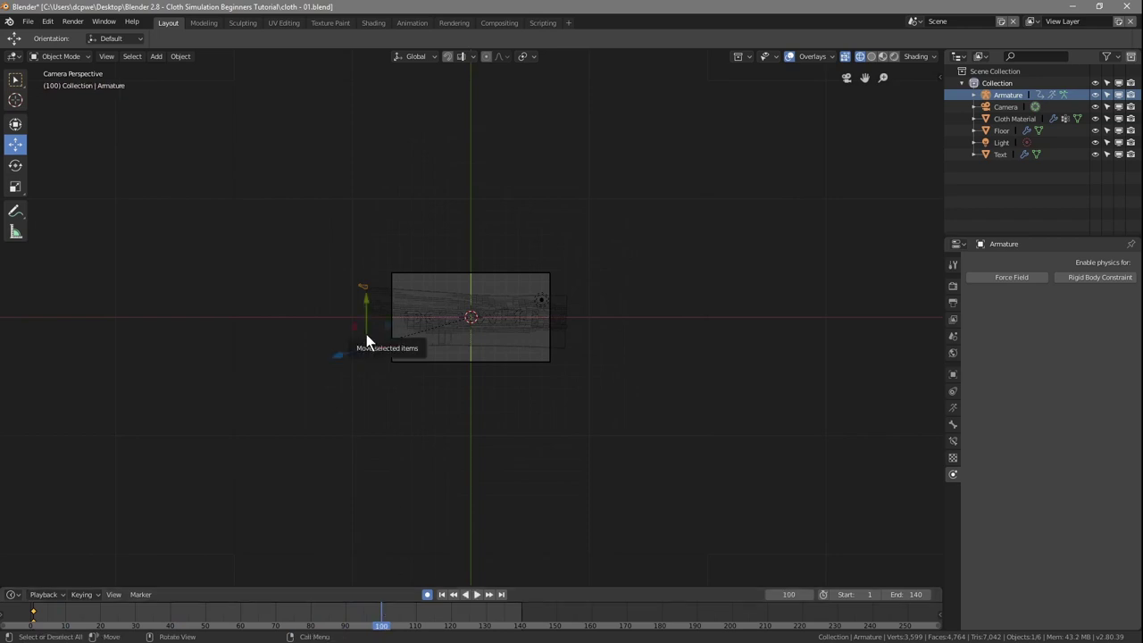
key(i)
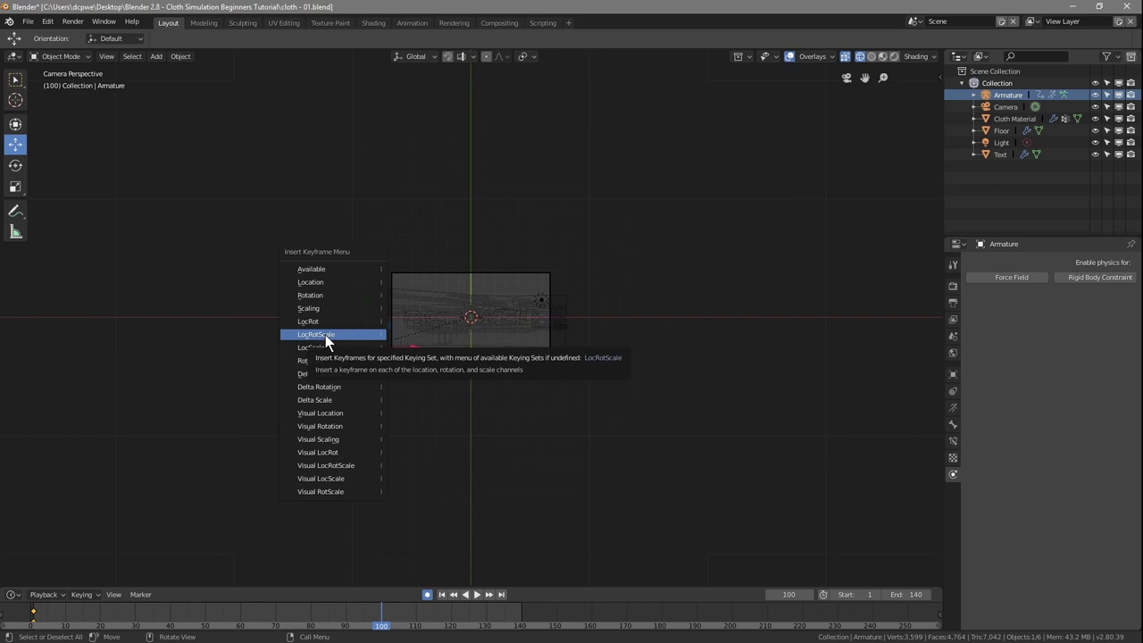
click(325, 335)
key(space)
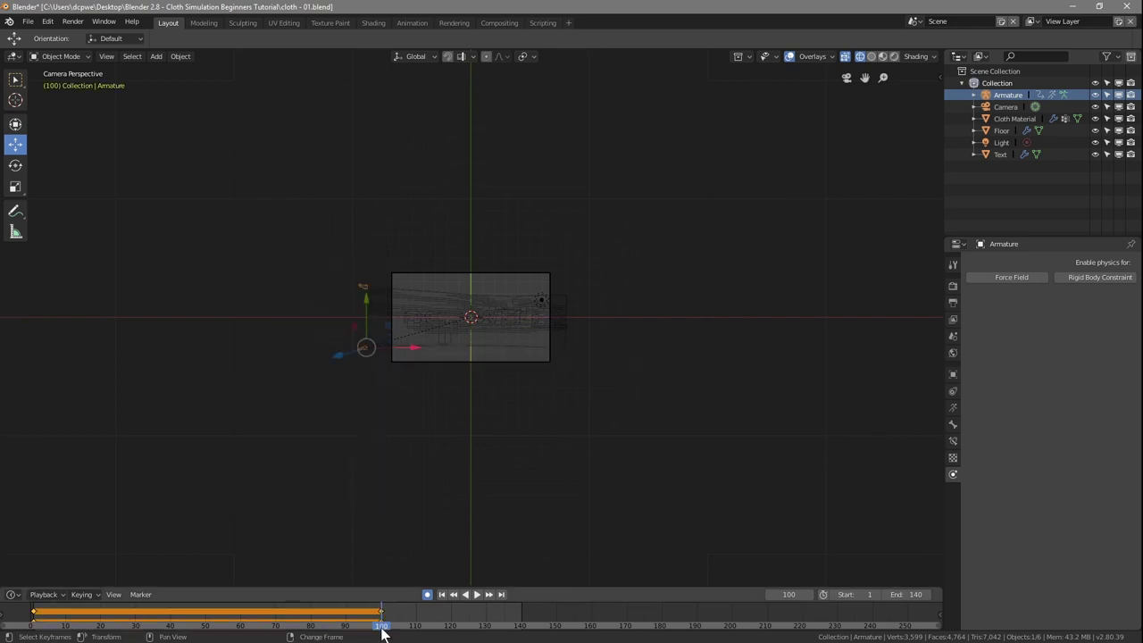
- Set the animation's end frame to 150 and, at frame 150, move the auto-keyed Armature about -19.5 m along the global X axis
drag(382, 627, 557, 626)
click(917, 594)
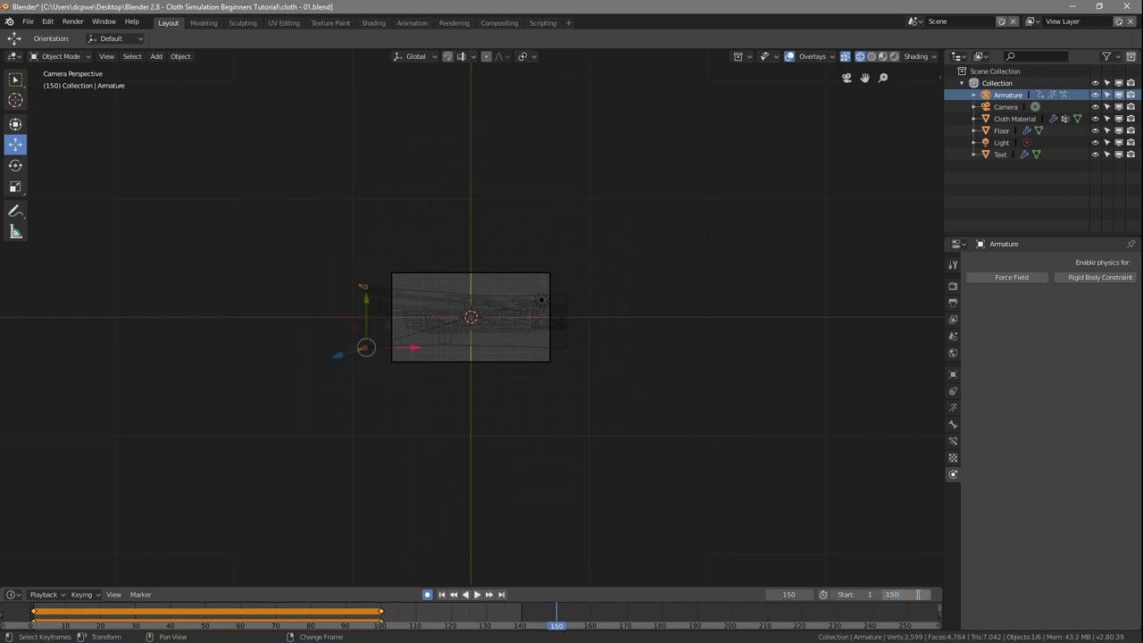
key(Return)
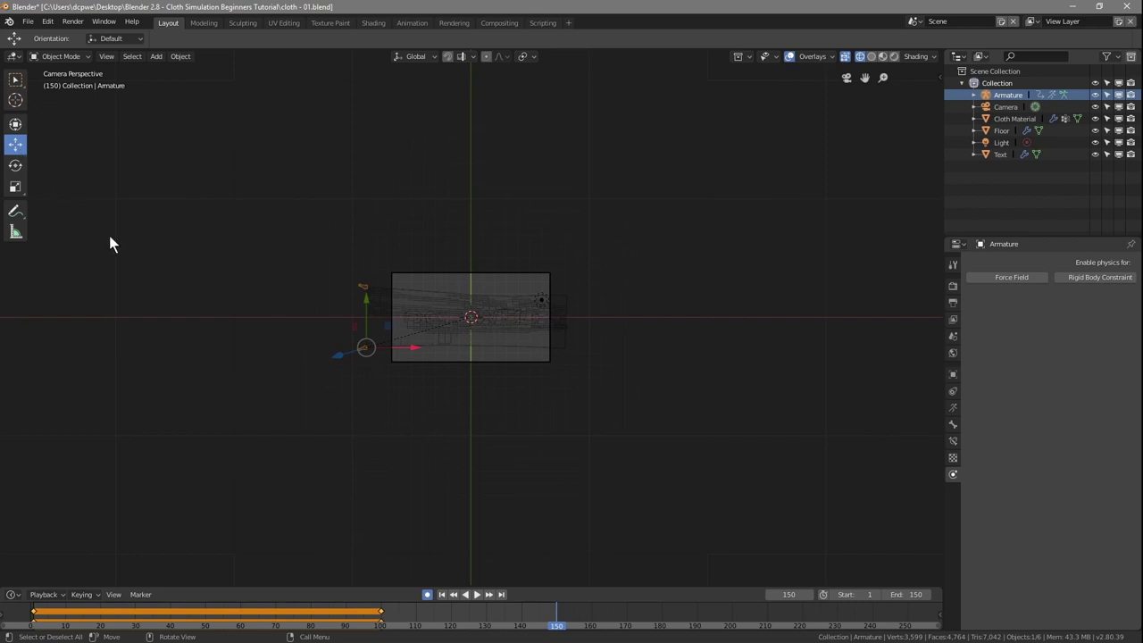
drag(411, 345, 161, 340)
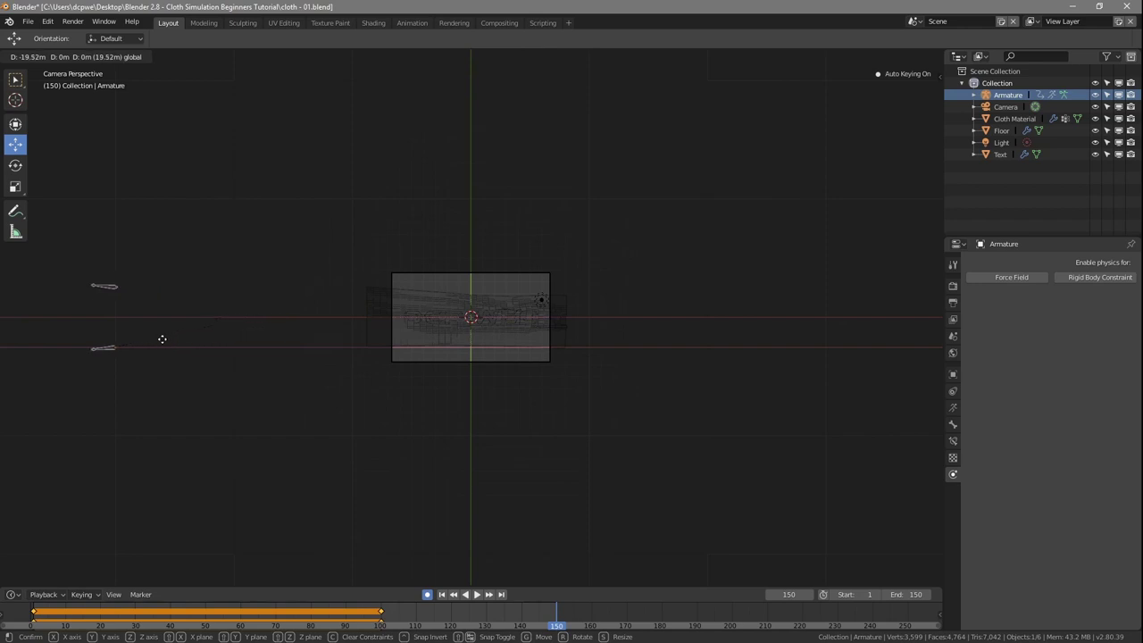
drag(161, 339, 163, 340)
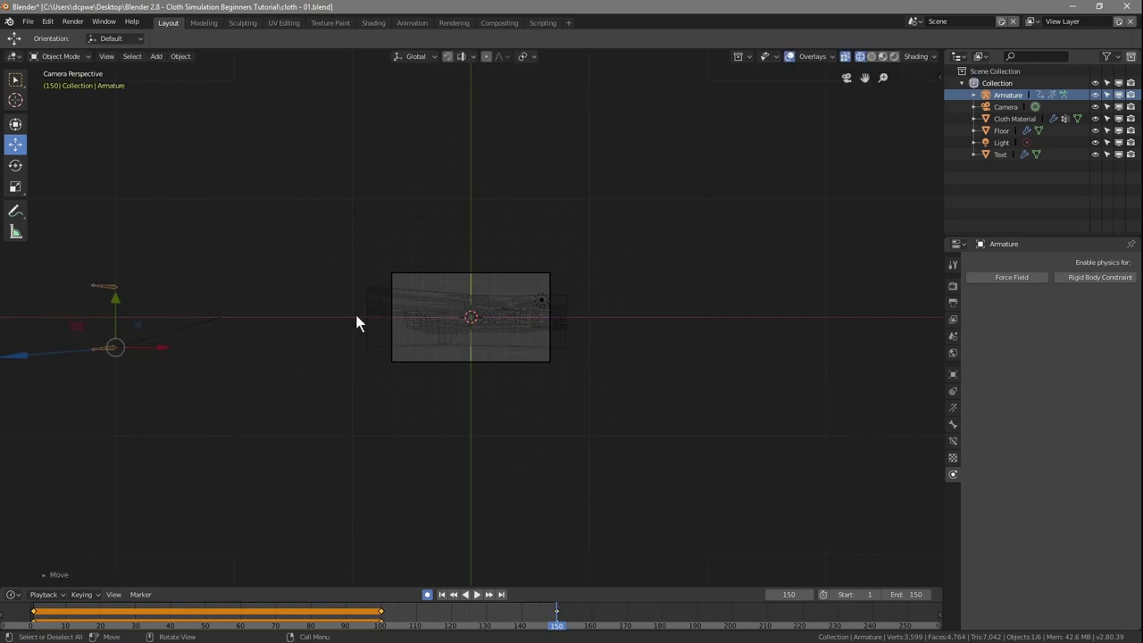
- Return the timeline to frame 1 and save the blend file
click(441, 595)
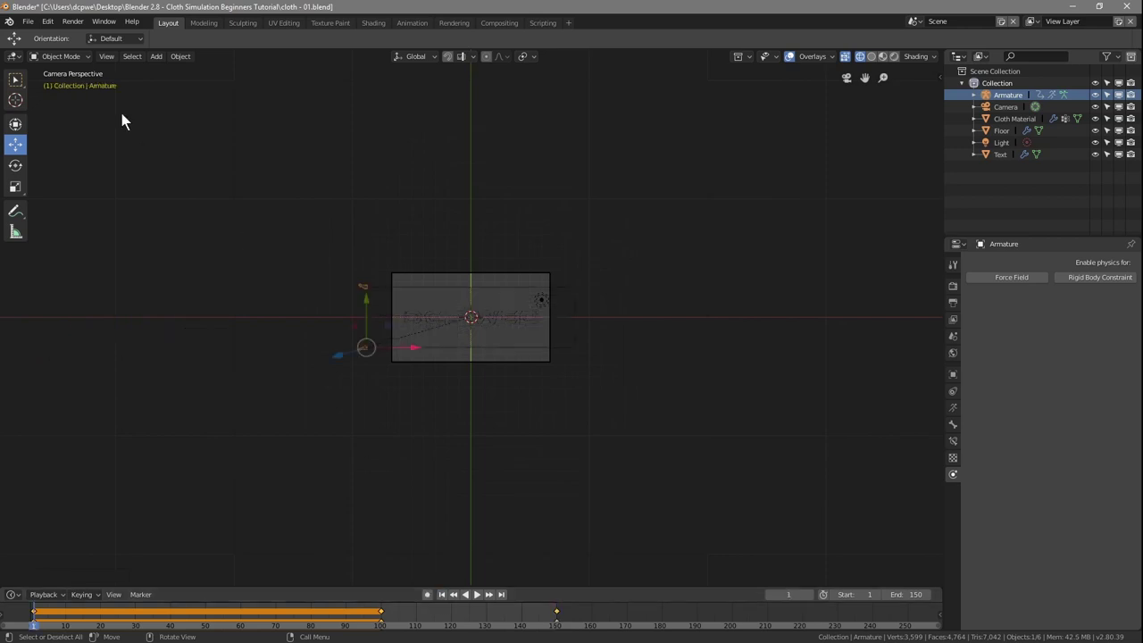
click(28, 21)
click(32, 113)
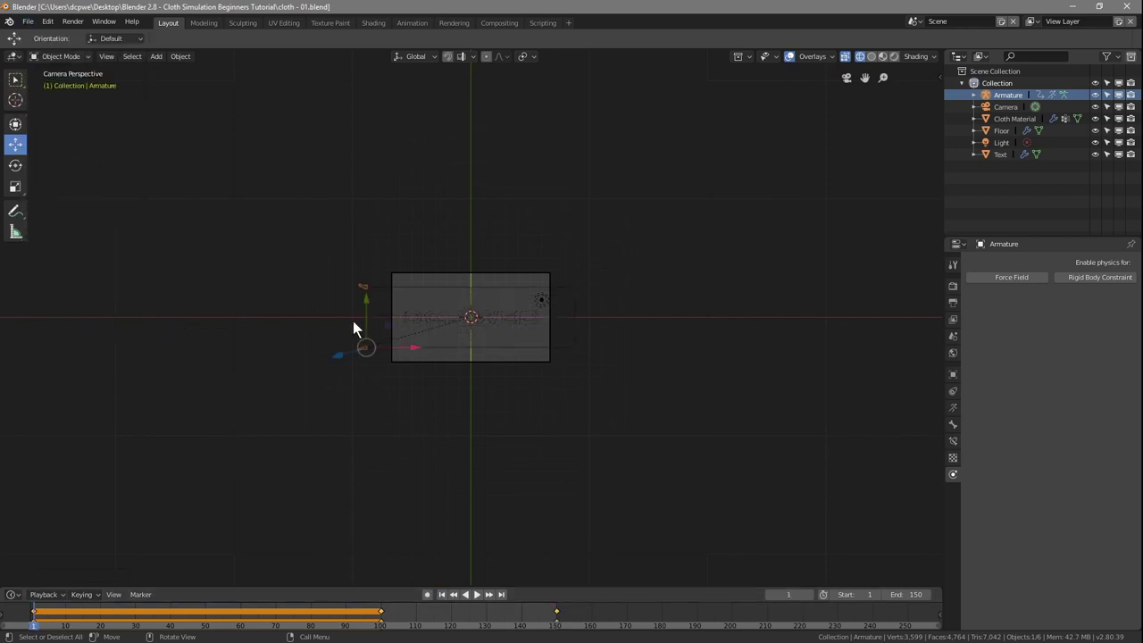
- Show the viewport in rendered shading and free the existing physics bake of the Cloth Material object
click(896, 57)
scroll(603, 307, up, 4)
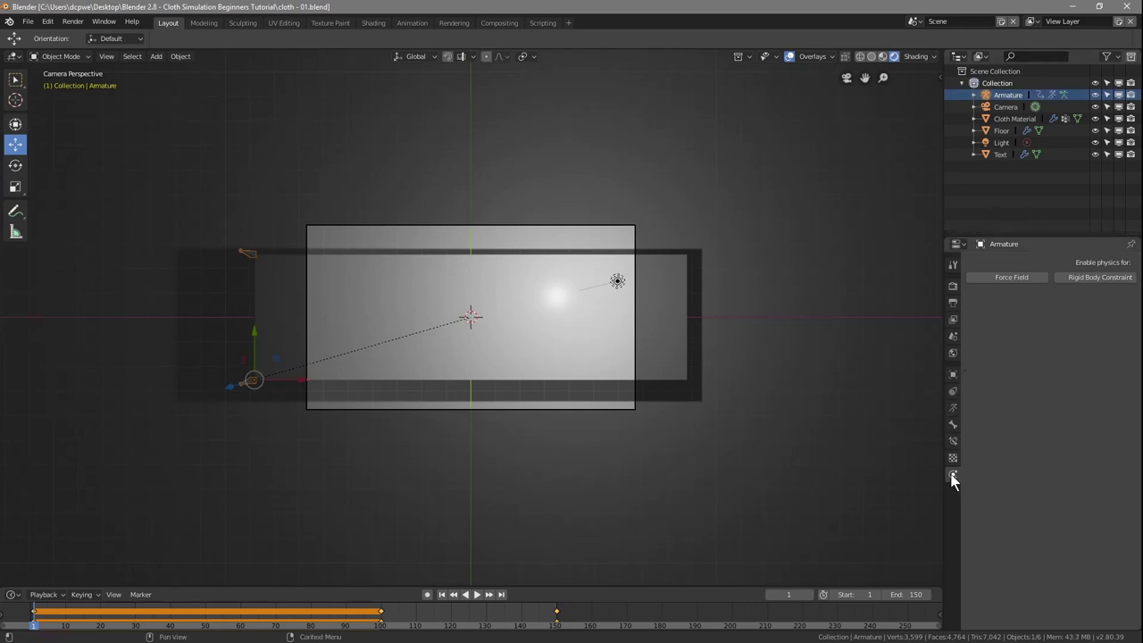
click(1015, 118)
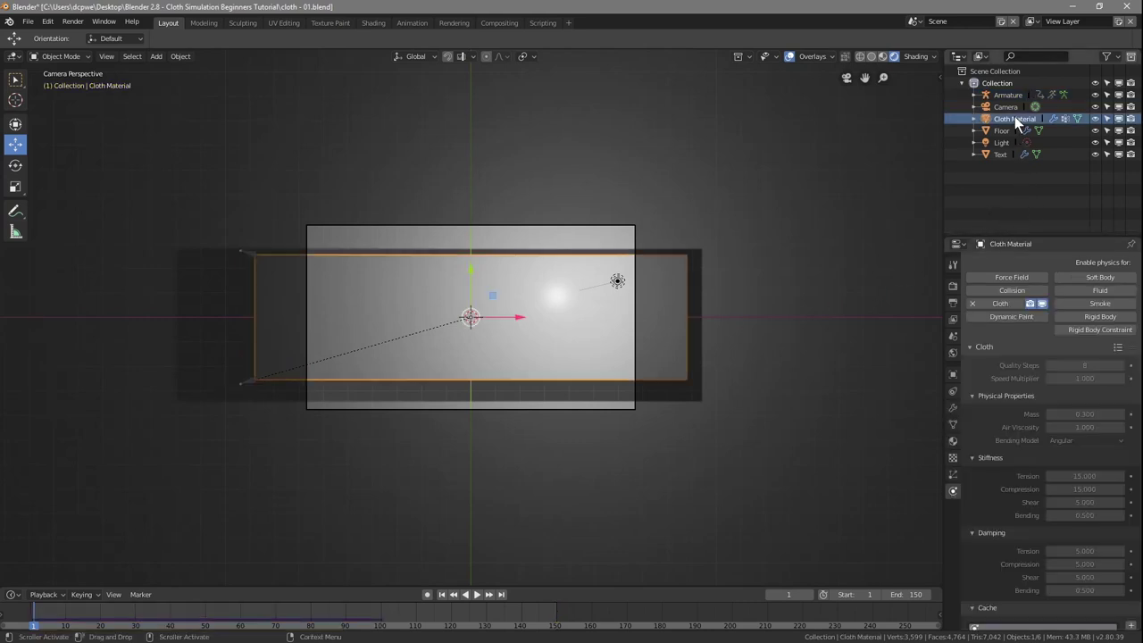
scroll(1004, 420, down, 5)
scroll(1009, 455, down, 3)
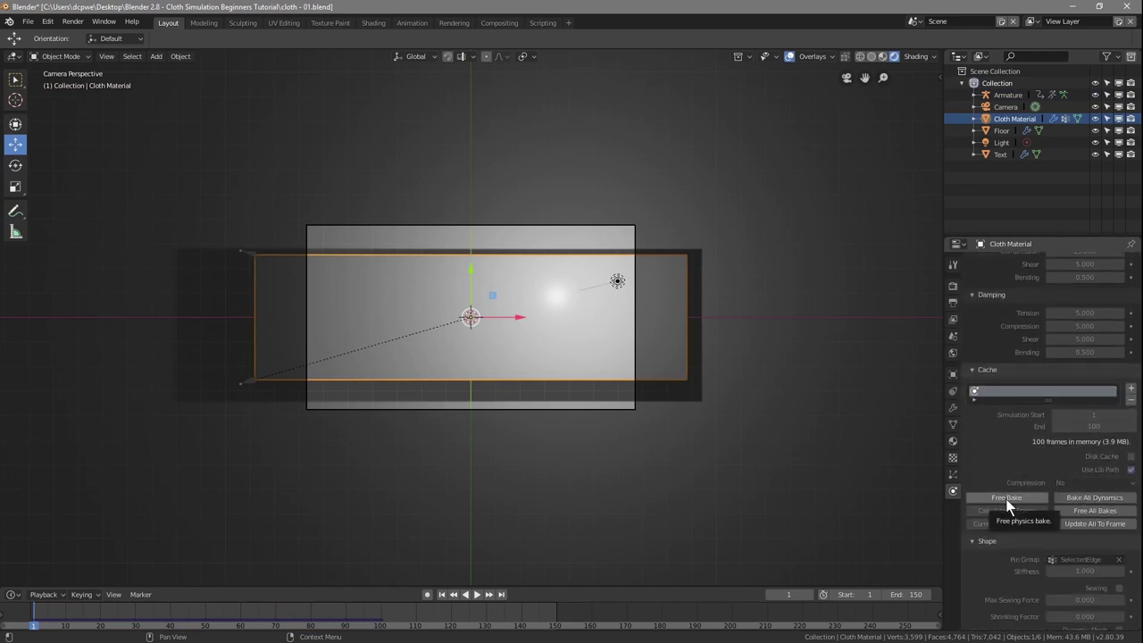
click(1005, 498)
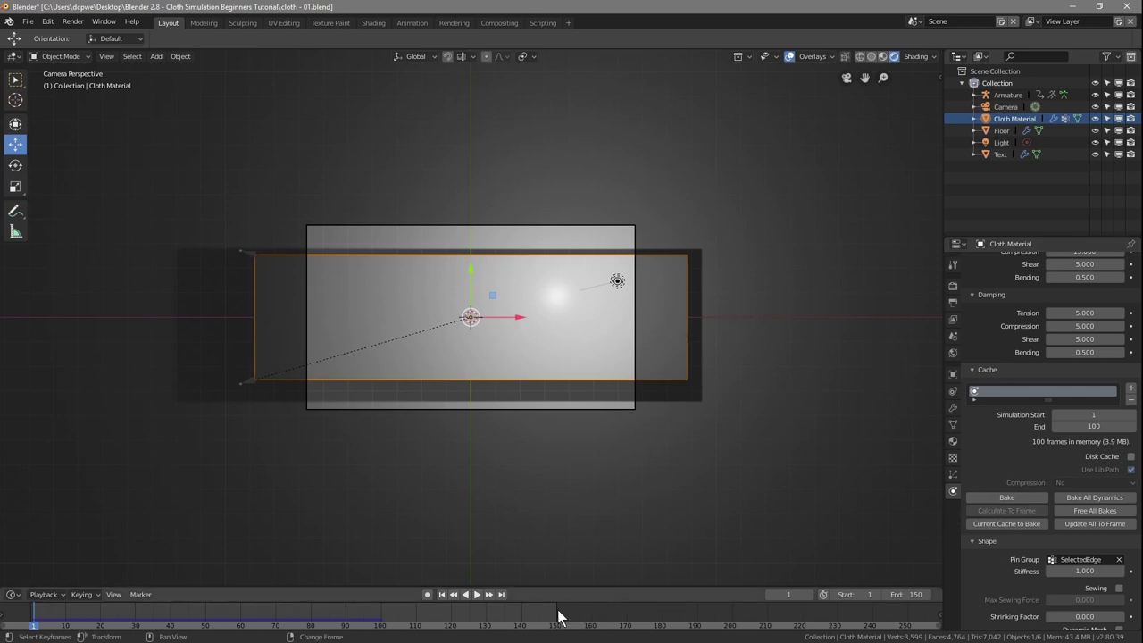
- Set the cloth cache's simulation end to frame 150 and bake all dynamics
click(1090, 427)
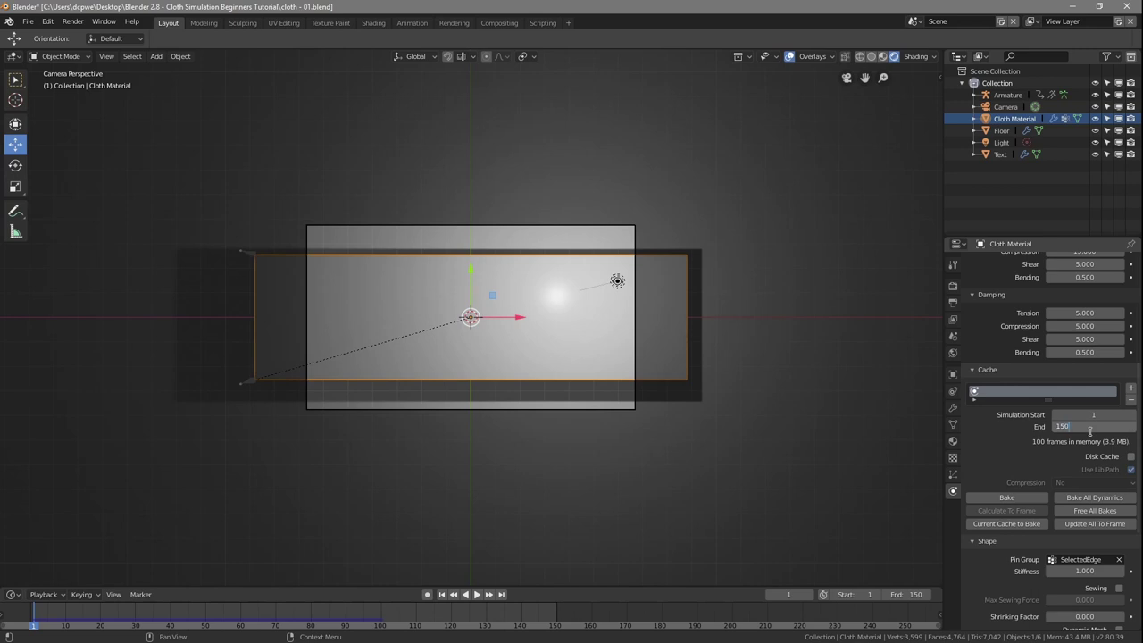
text(150)
key(Return)
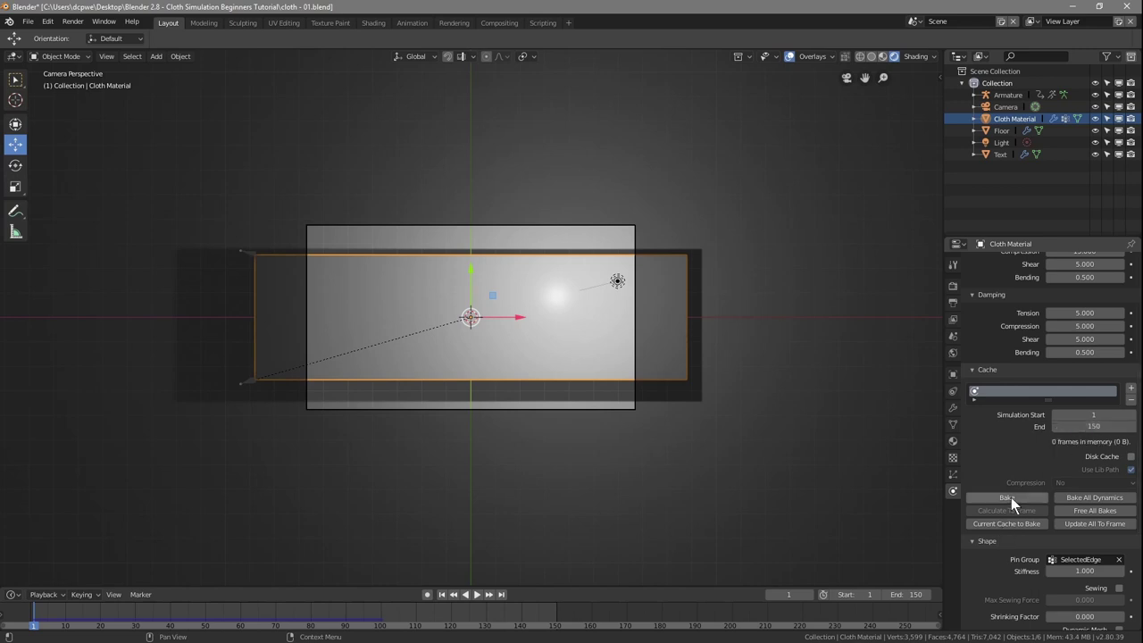
click(1075, 497)
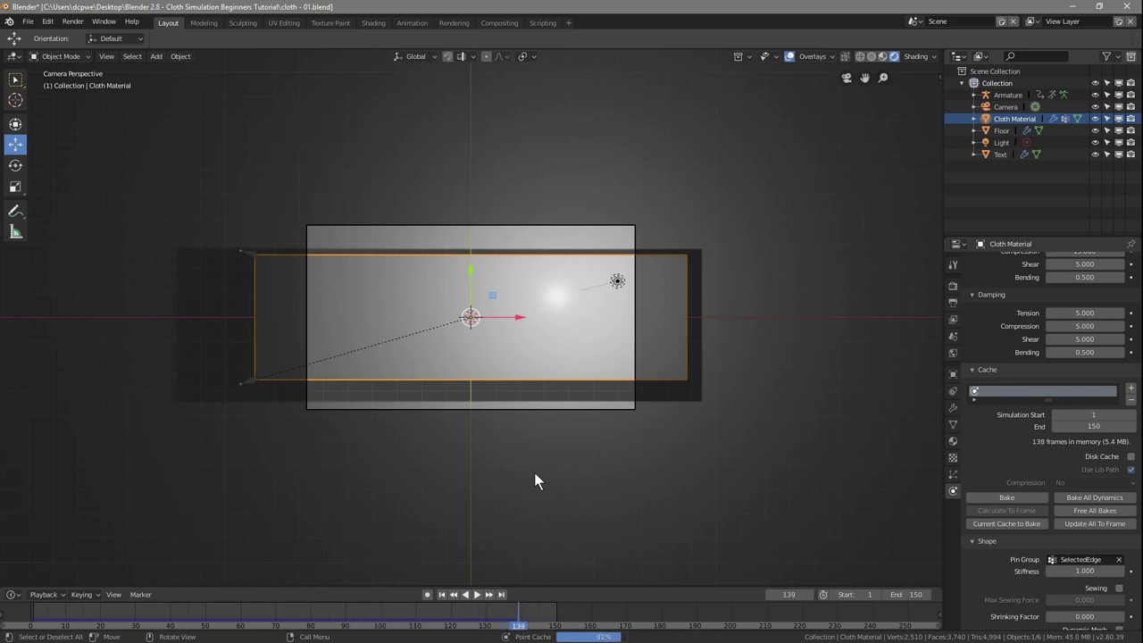
- Play back the baked cloth animation through the camera view to check the cloth sliding off the text
click(478, 595)
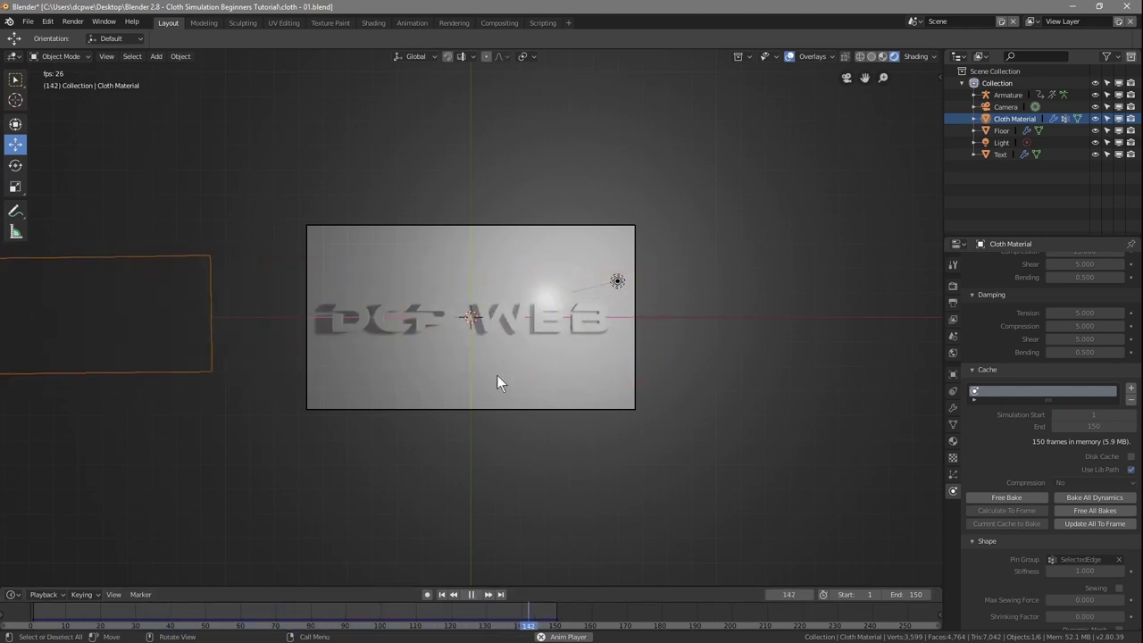
click(472, 594)
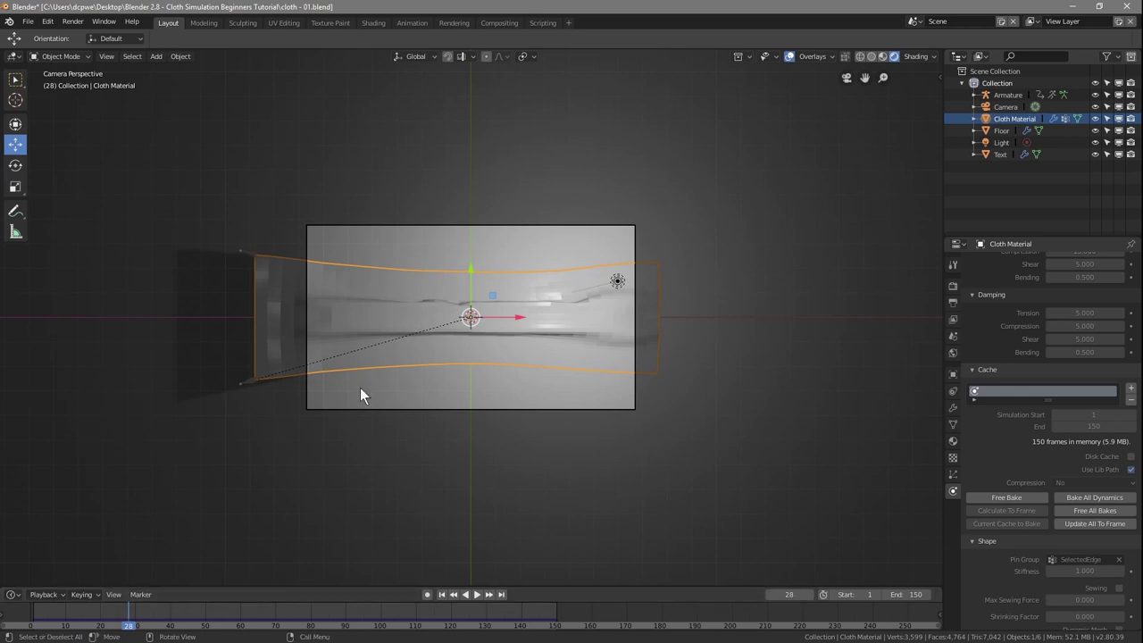
click(476, 594)
scroll(473, 428, up, 3)
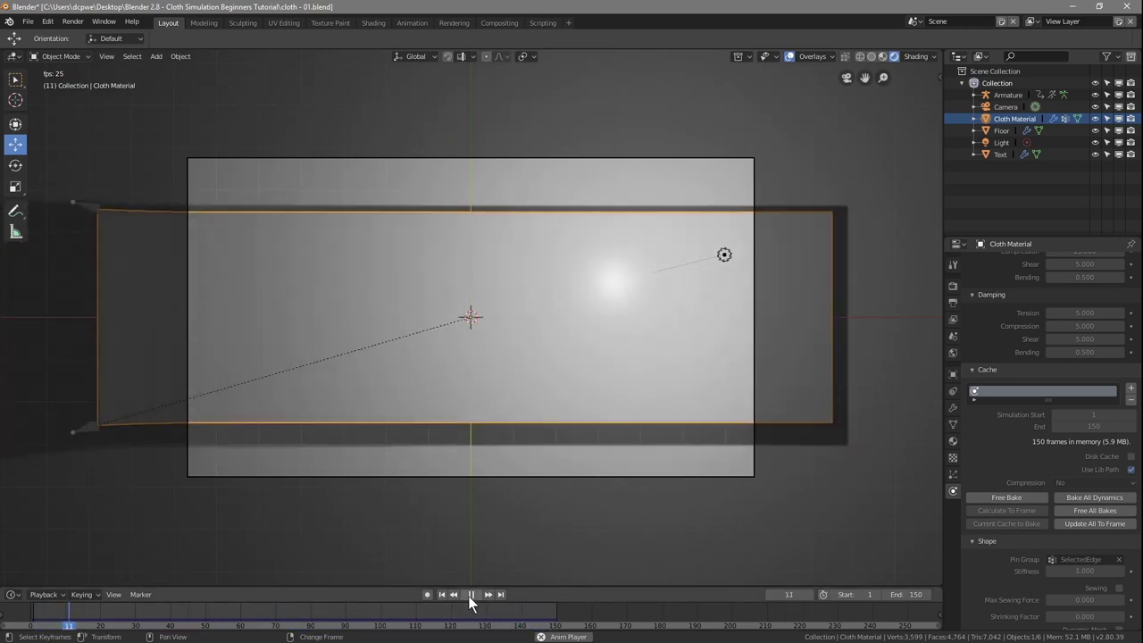
click(471, 594)
- Rewind the animation to its first frame and save the project
click(440, 595)
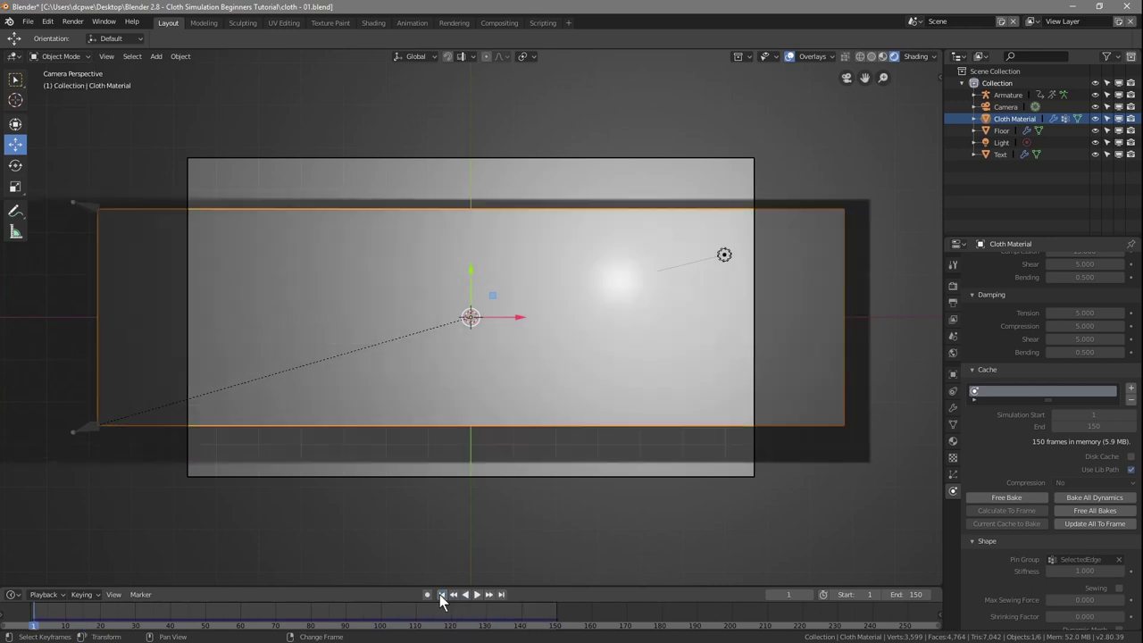
click(27, 20)
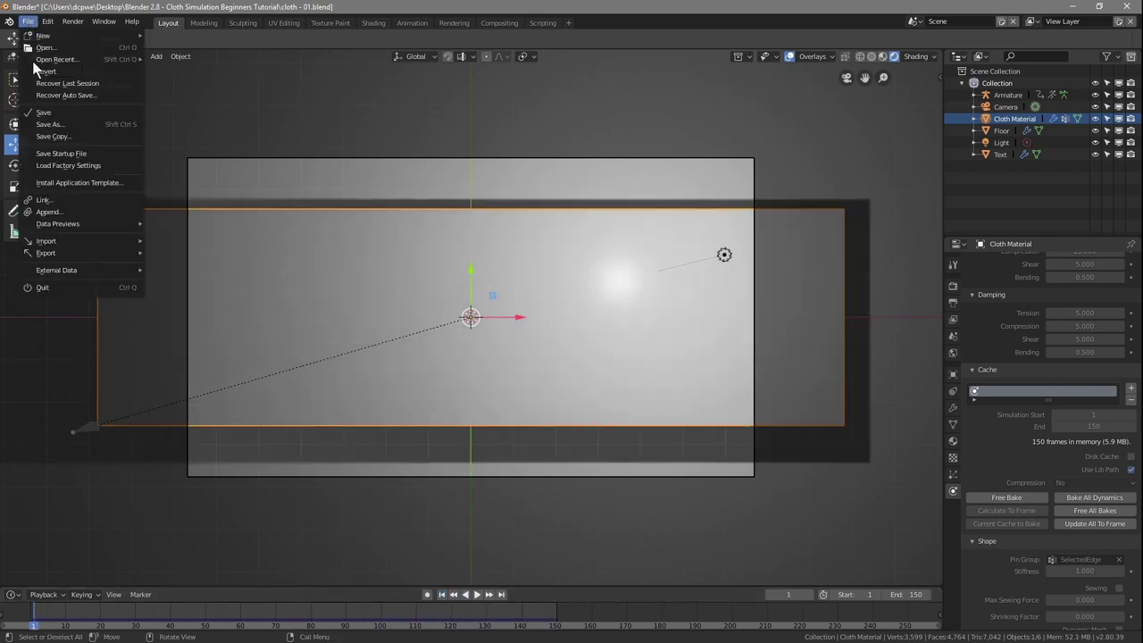
click(34, 117)
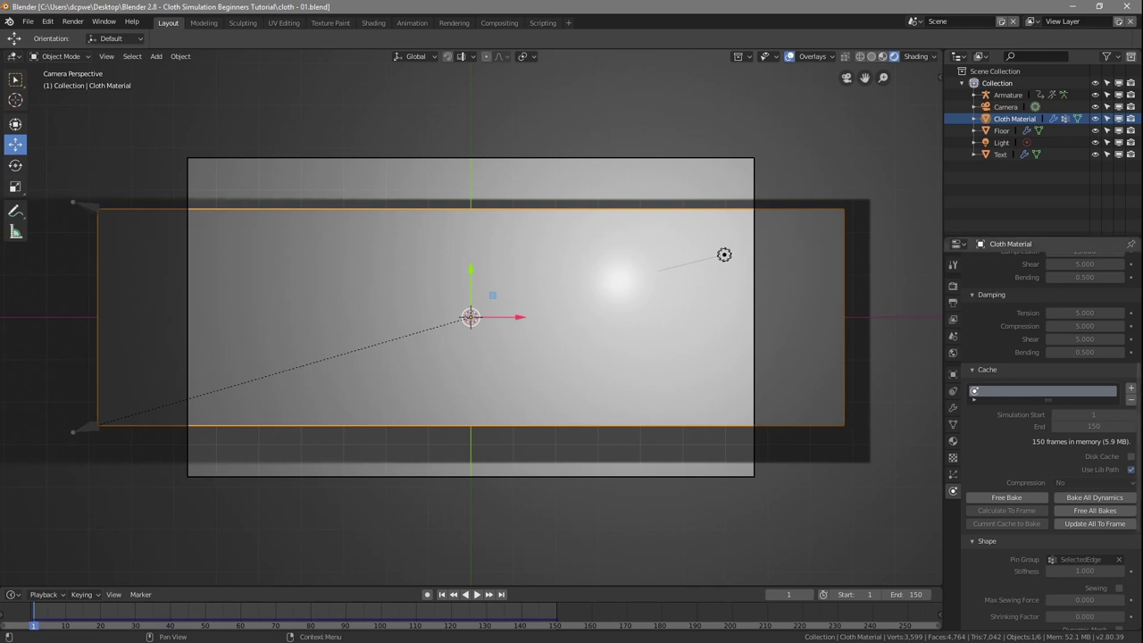
- Switch to the Chrome browser and open the HDRI Haven page for Aft Lounge at hdrihaven.com/hdri/?h=aft_lounge
click(1072, 7)
key(super)
click(772, 630)
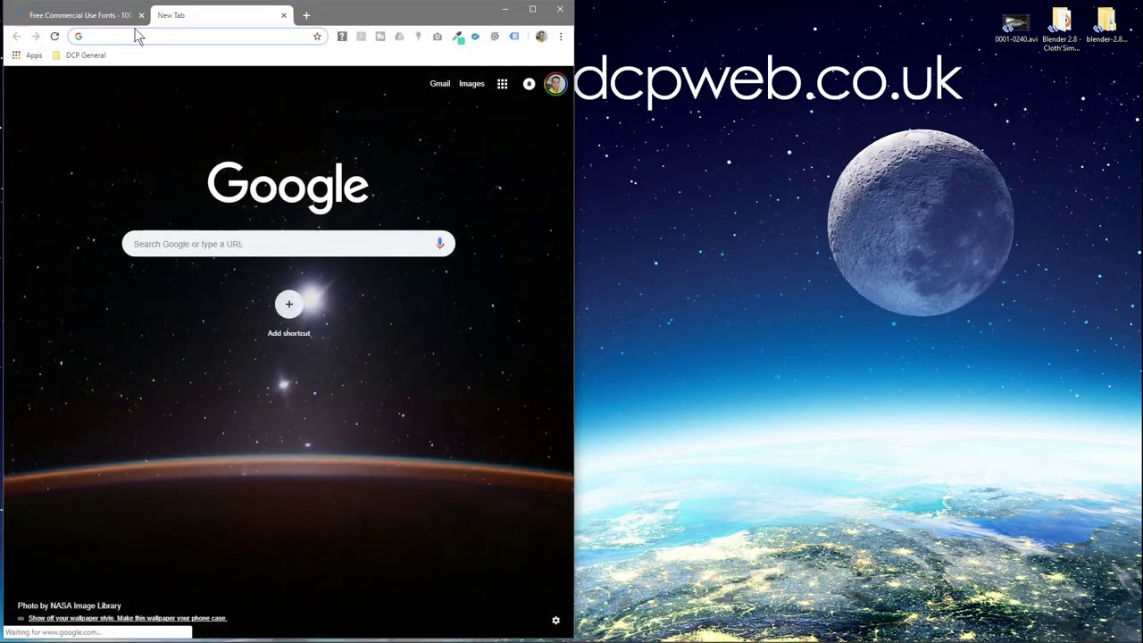
click(140, 16)
click(137, 36)
text(https://hdrihaven.com/hdri/?h=aft_lounge)
key(Return)
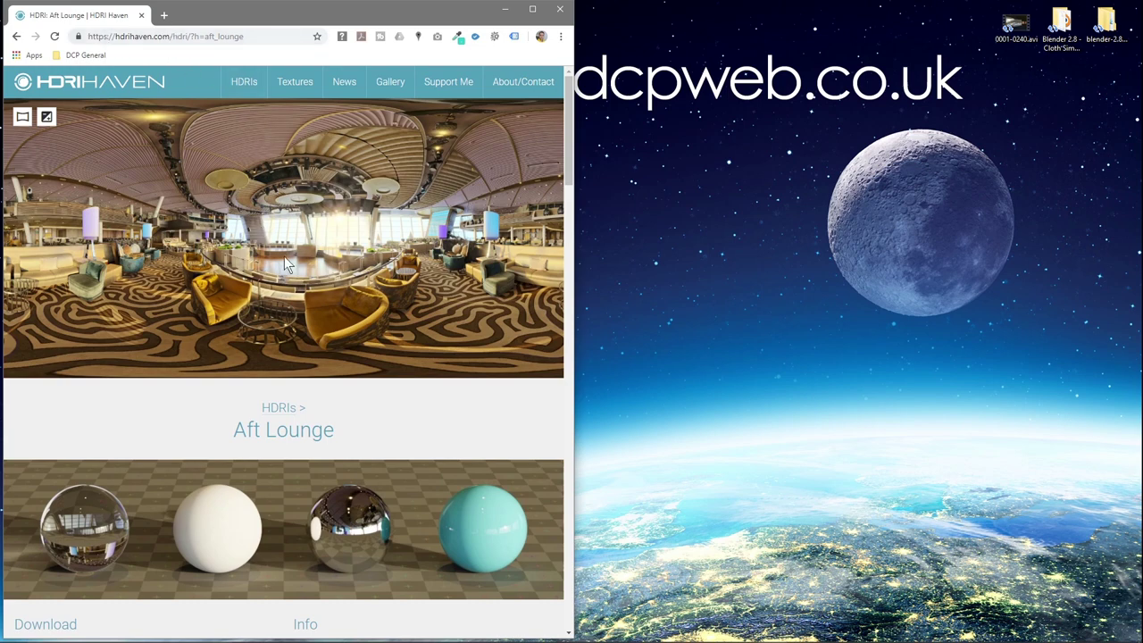
- Download the 4k HDR version of the Aft Lounge HDRI
scroll(291, 295, down, 1)
scroll(290, 294, down, 4)
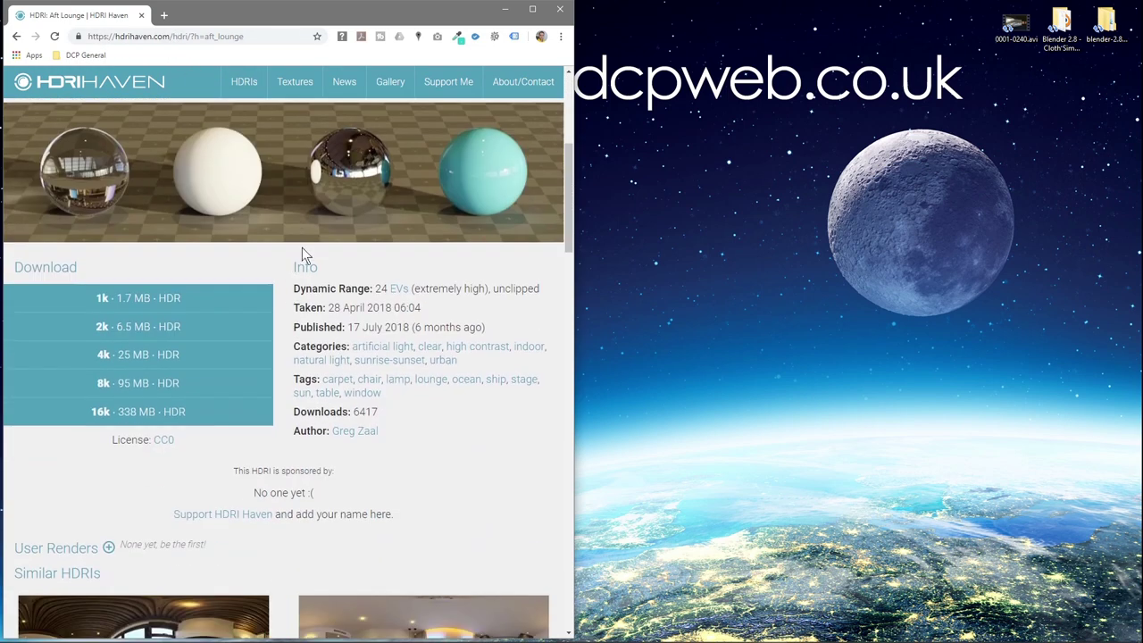
scroll(302, 250, up, 5)
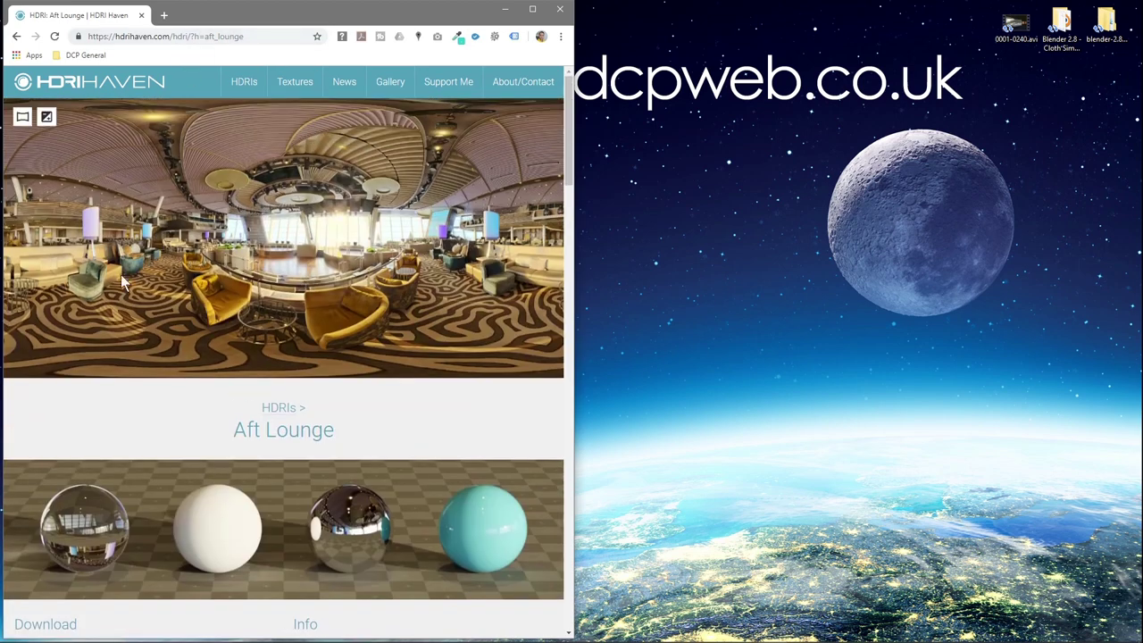
scroll(225, 348, down, 5)
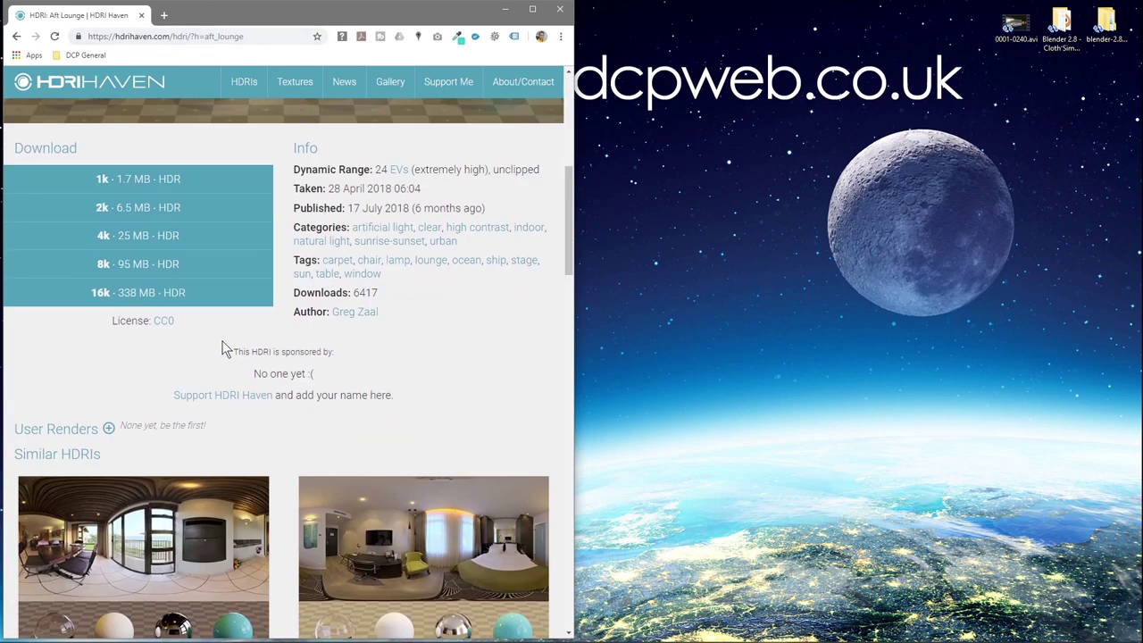
click(121, 241)
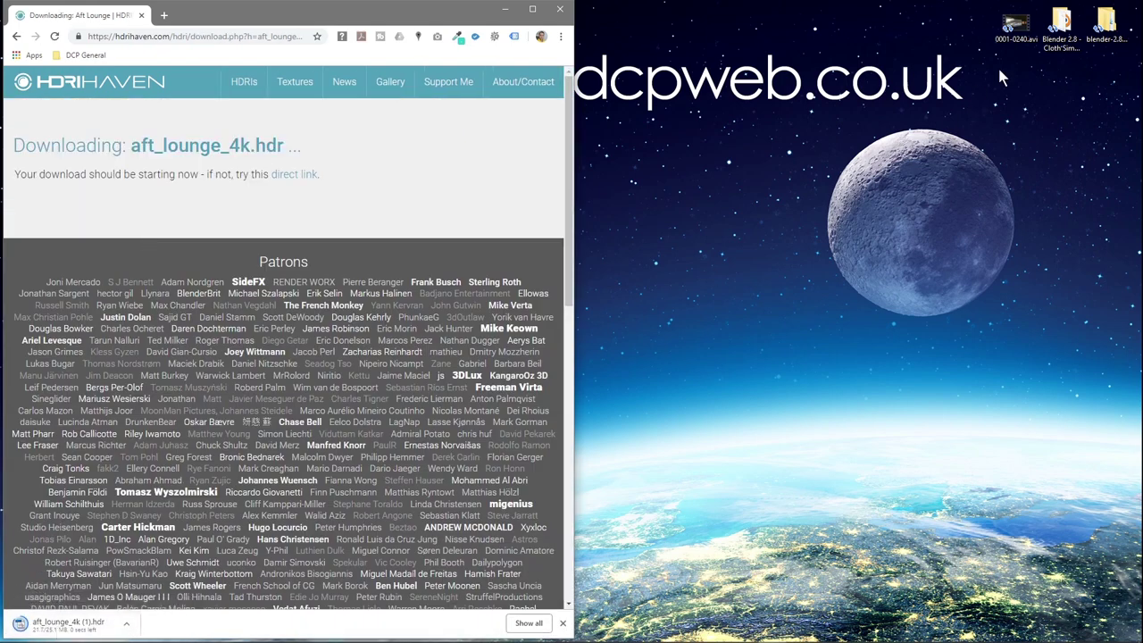
- Create a new folder named hdri inside the desktop folder Blender 2.8 - Cloth Simulation Beginners Tutorial and open it
double_click(1061, 28)
drag(613, 122, 804, 123)
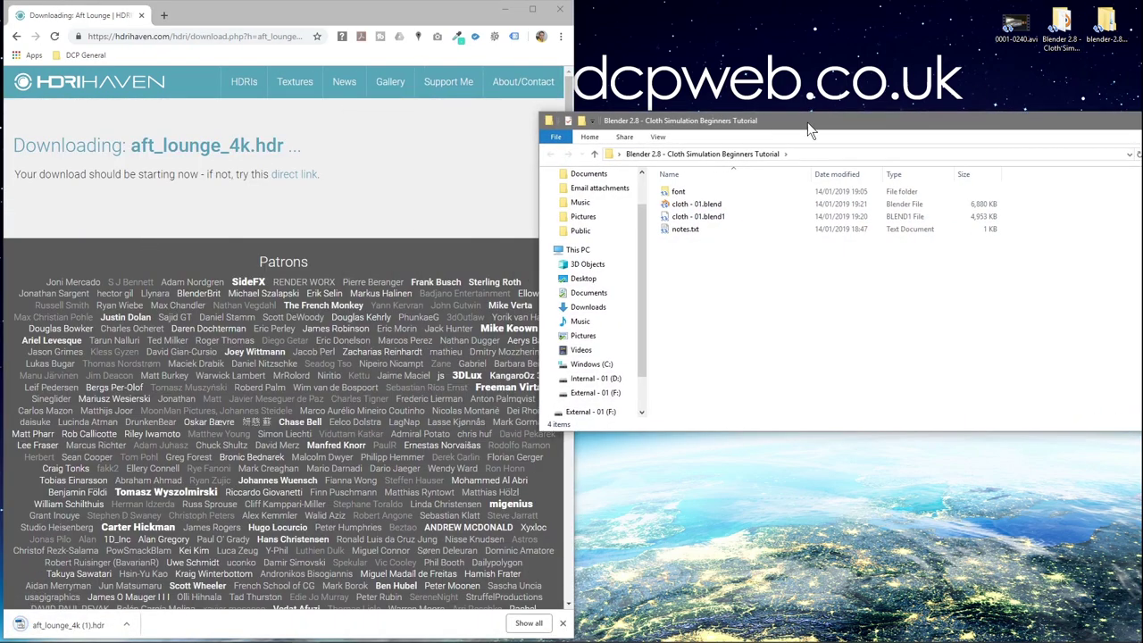
right_click(731, 303)
mouse_move(789, 459)
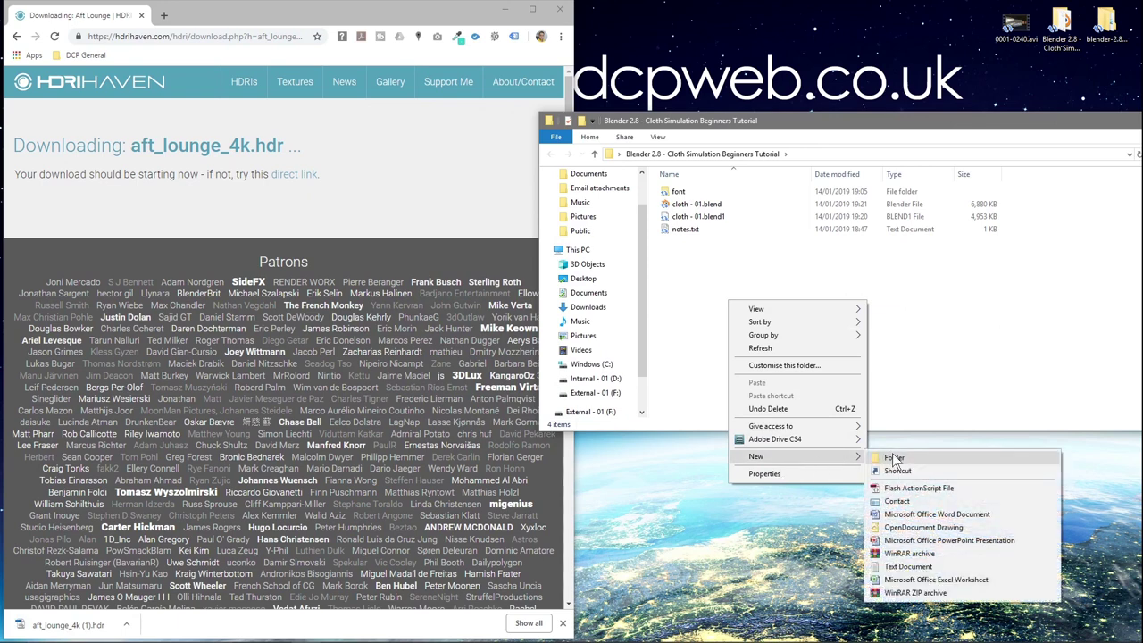
click(894, 457)
text(h)
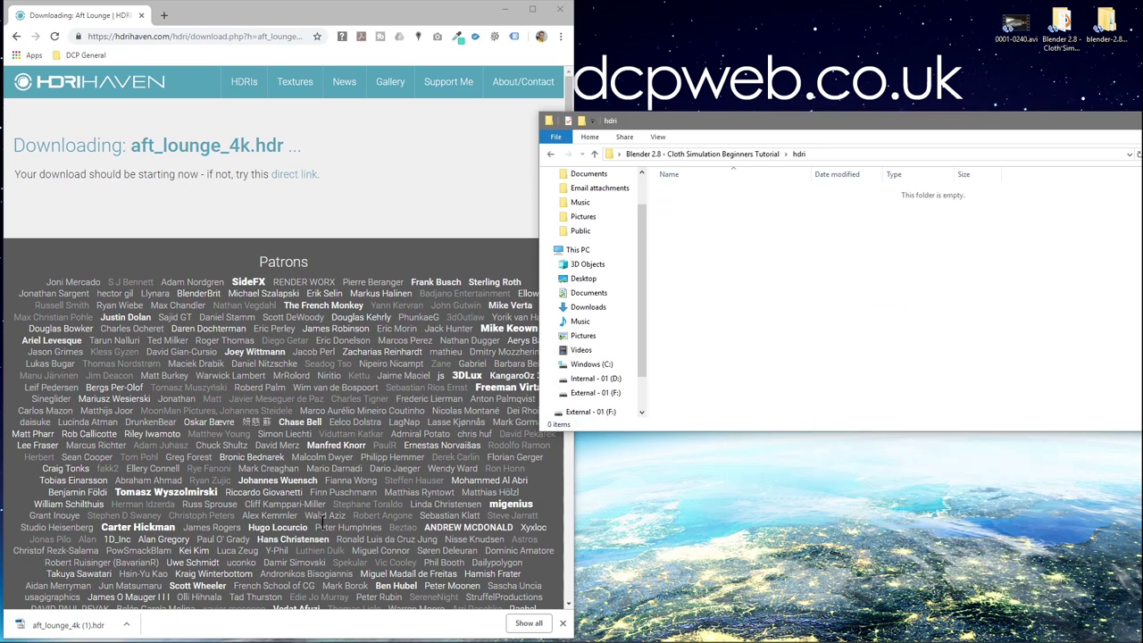
- Place the downloaded aft_lounge_4k (1).hdr in the hdri folder, close the browser and folder windows, and switch back to Blender
drag(68, 624, 798, 312)
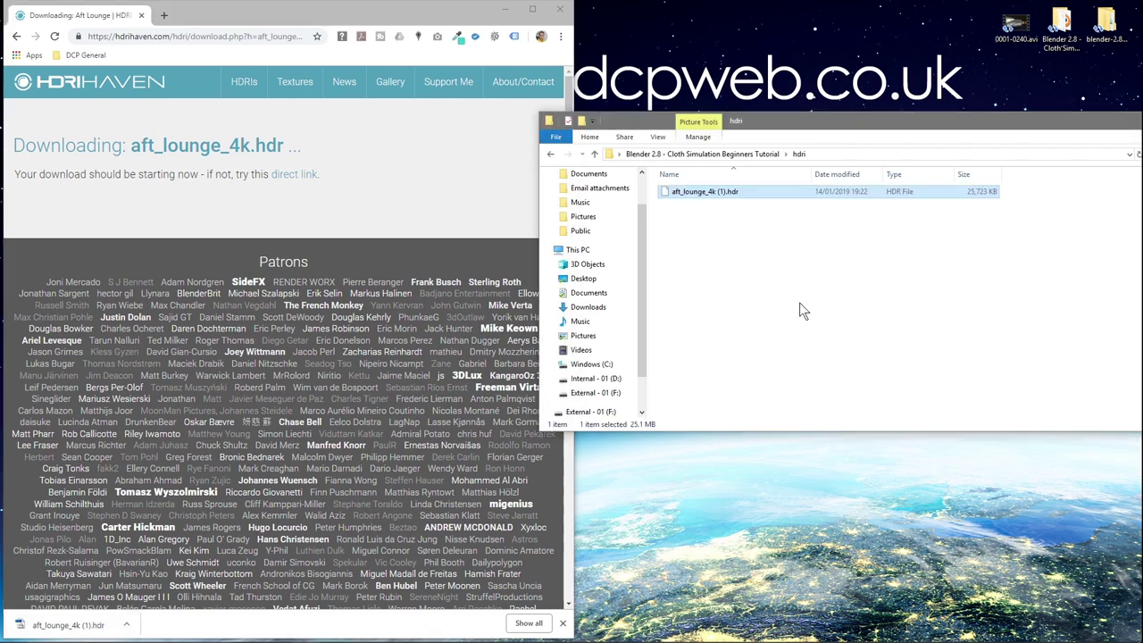
click(560, 8)
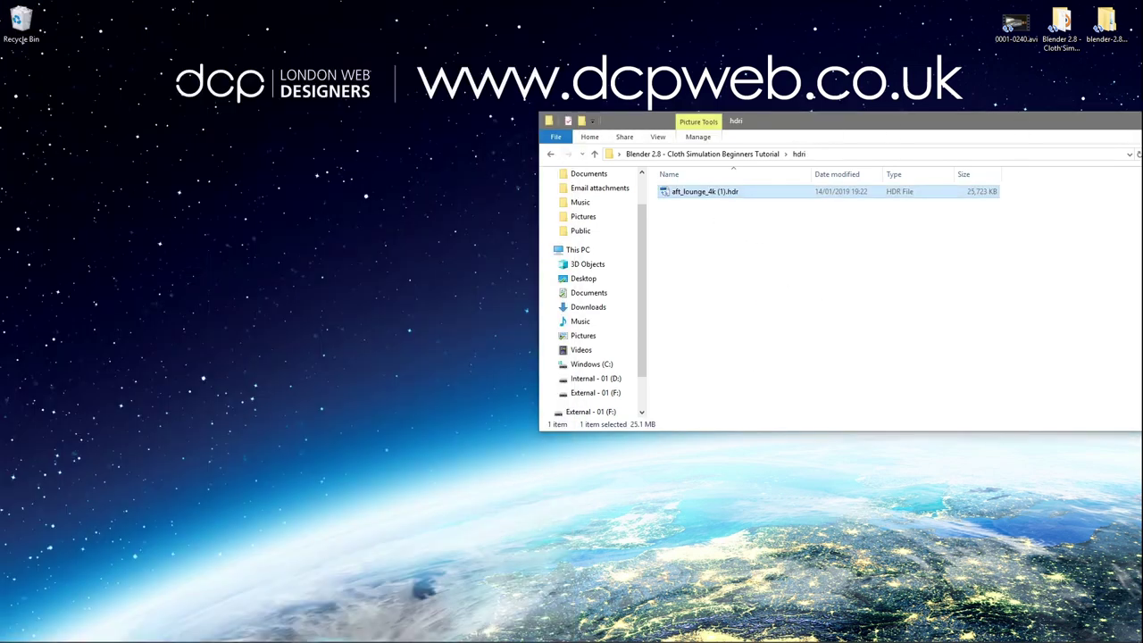
key(alt+F4)
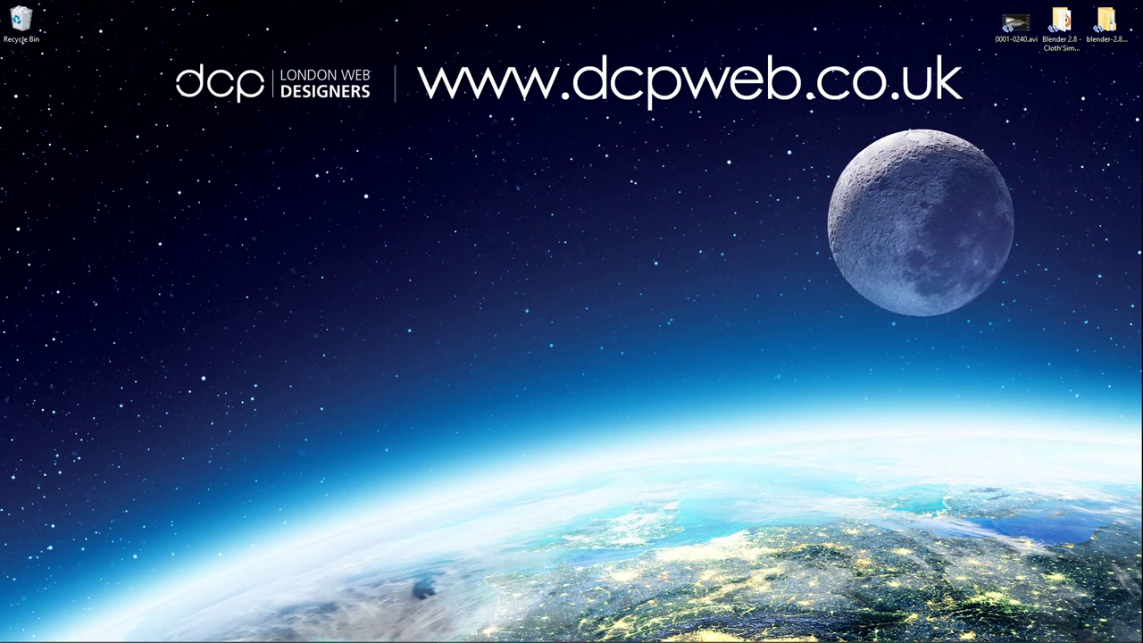
key(super)
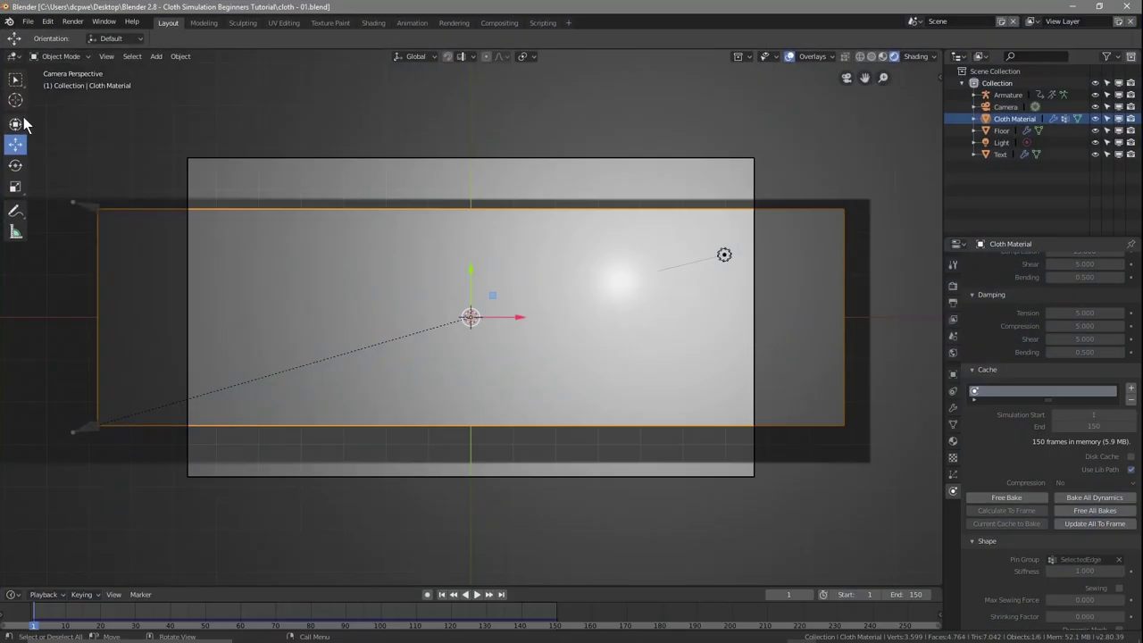
- Add a new material to the Floor object and set its base color to black
click(27, 20)
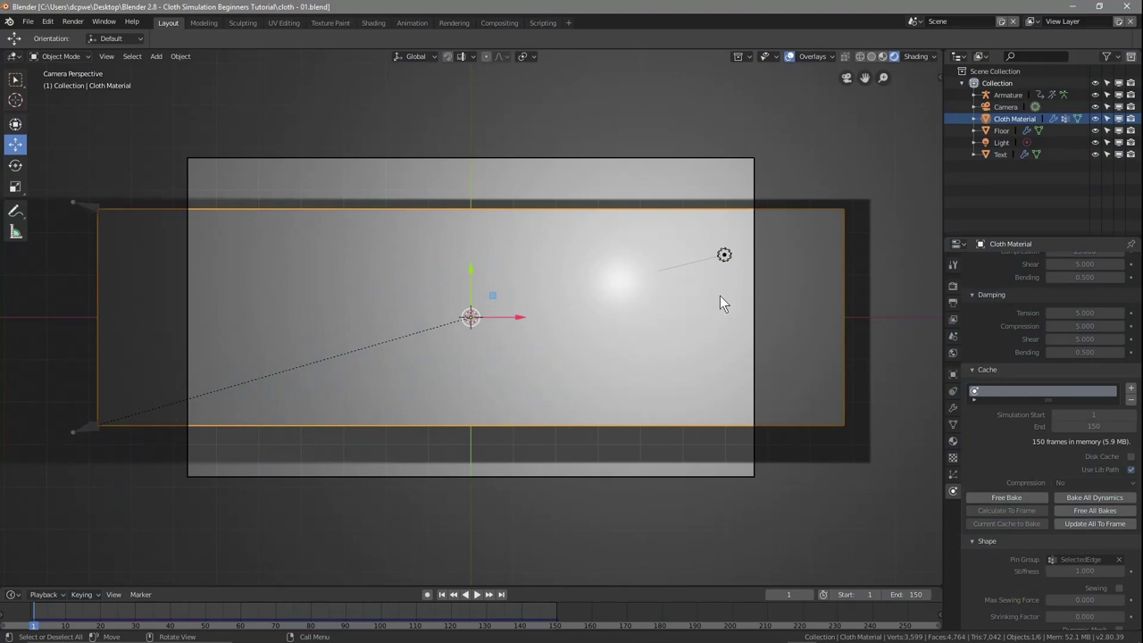
scroll(816, 282, down, 6)
scroll(760, 284, up, 3)
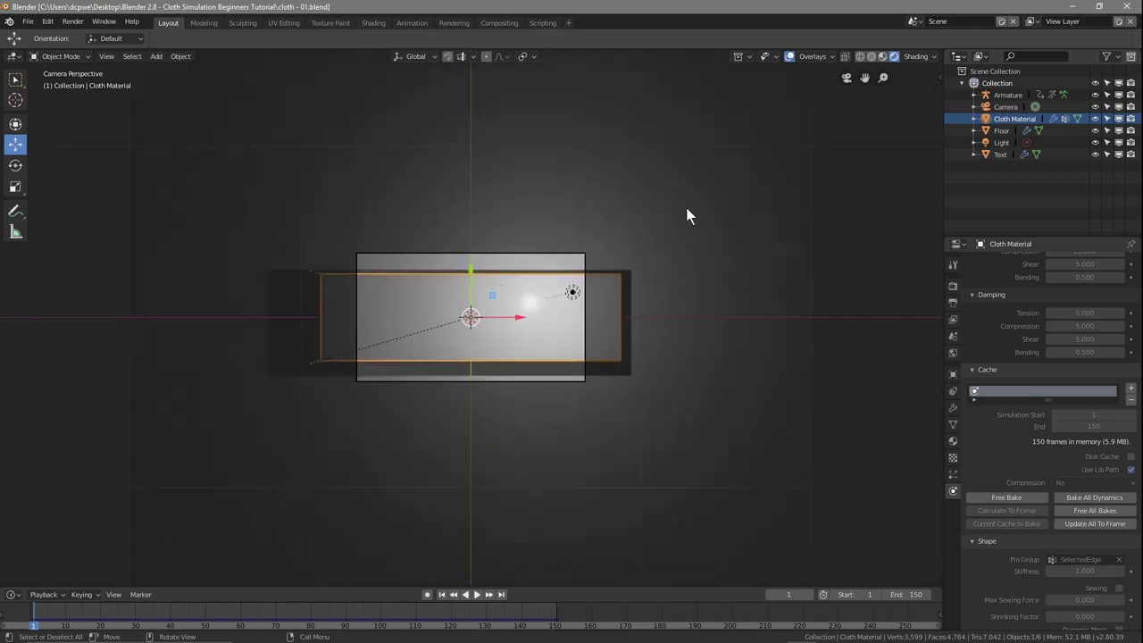
click(718, 149)
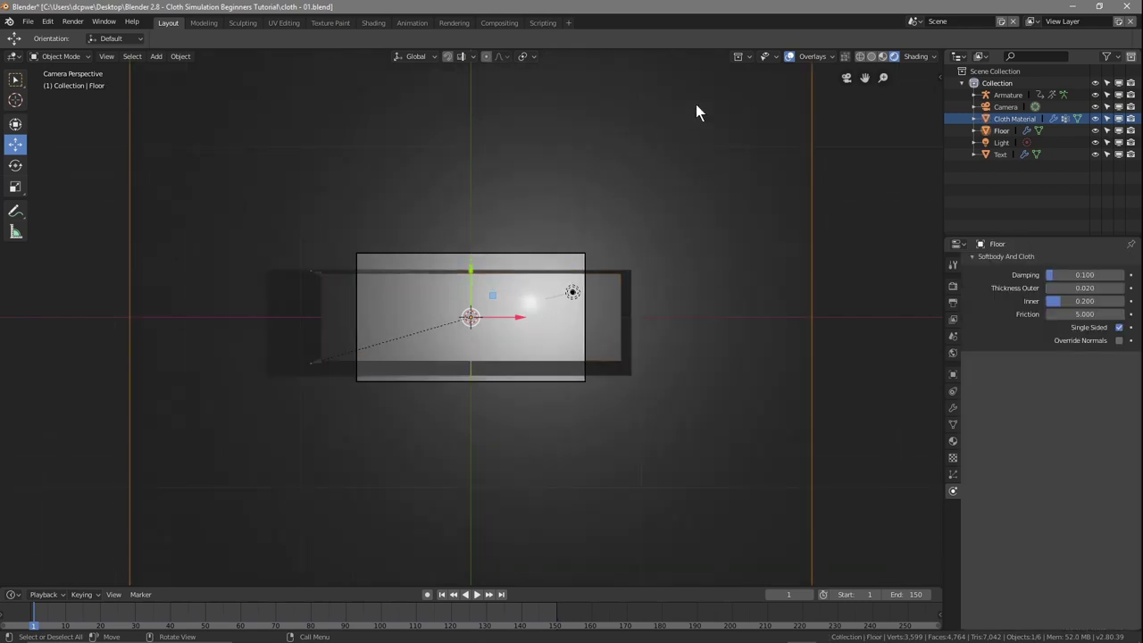
click(1000, 132)
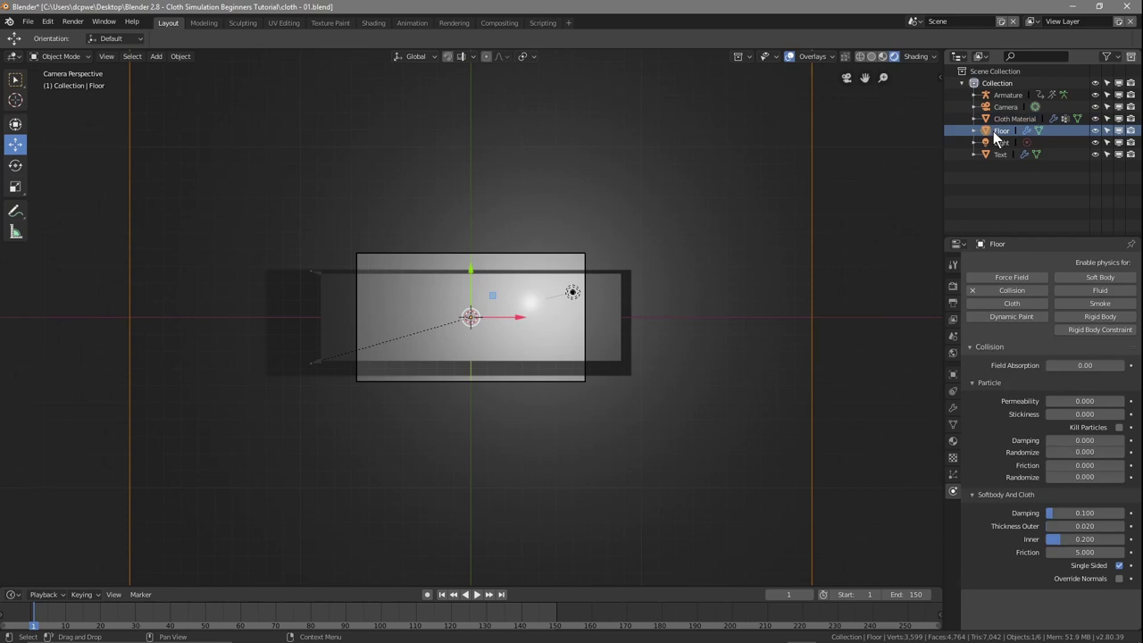
click(952, 441)
click(1052, 313)
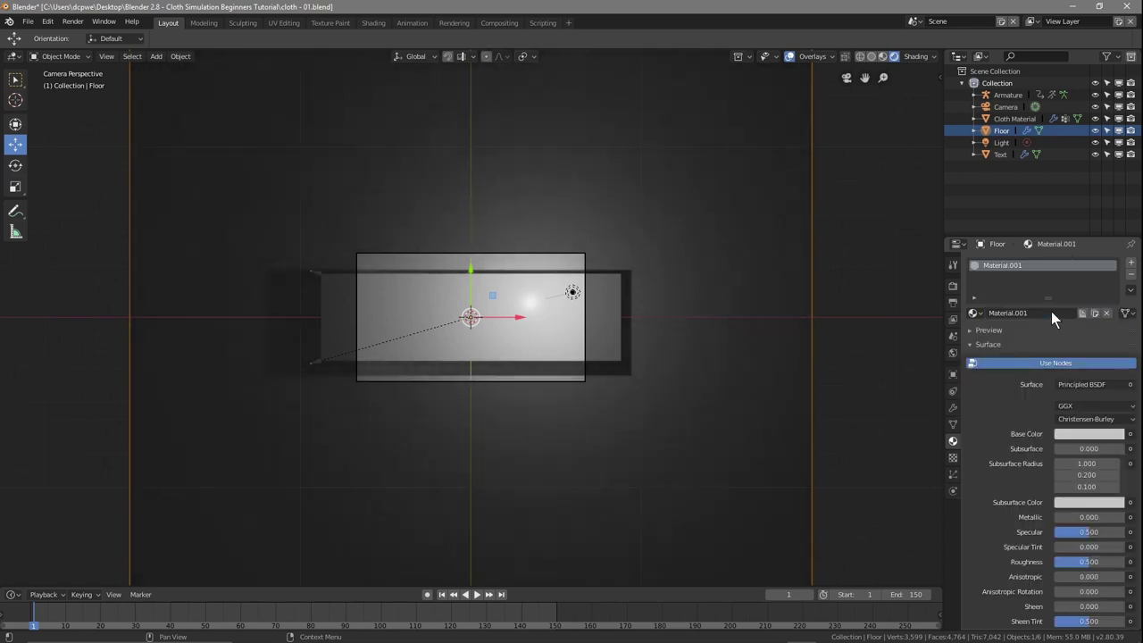
click(1090, 434)
drag(1116, 272, 1115, 349)
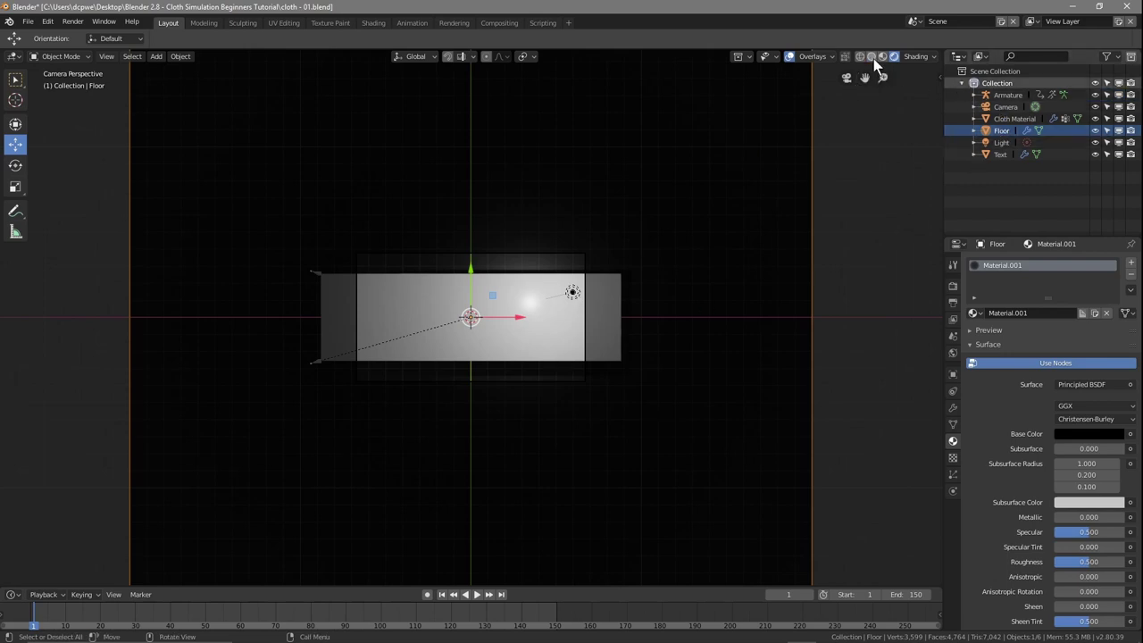
- Add a new material to the Cloth Material object and set its base color to golden yellow (R 0.800, G 0.293, B 0.008)
click(1007, 118)
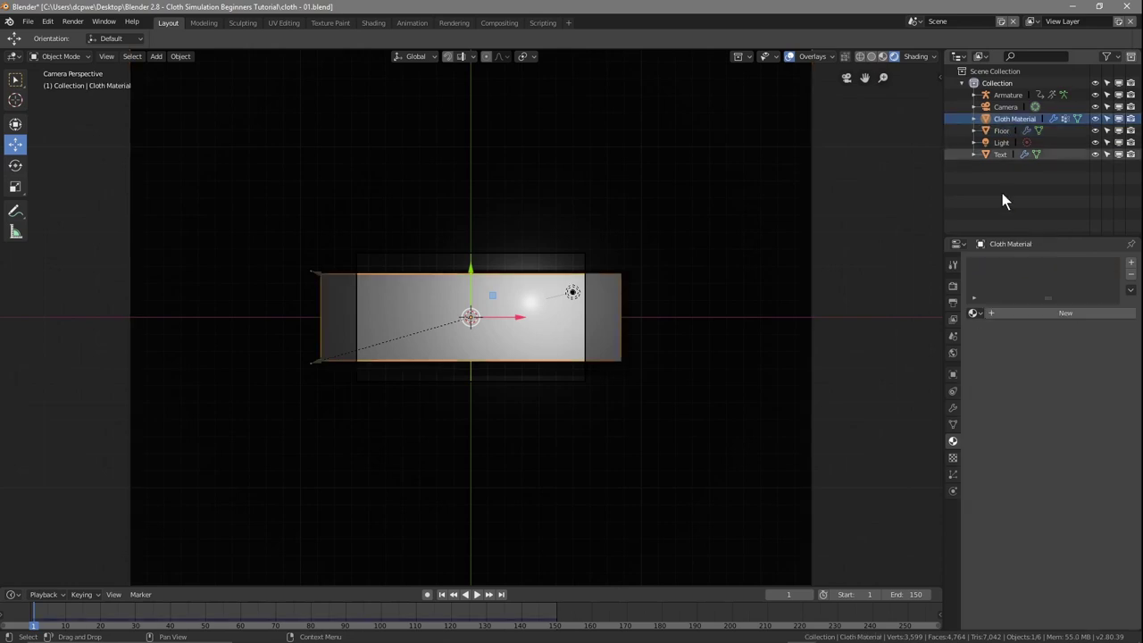
click(1034, 314)
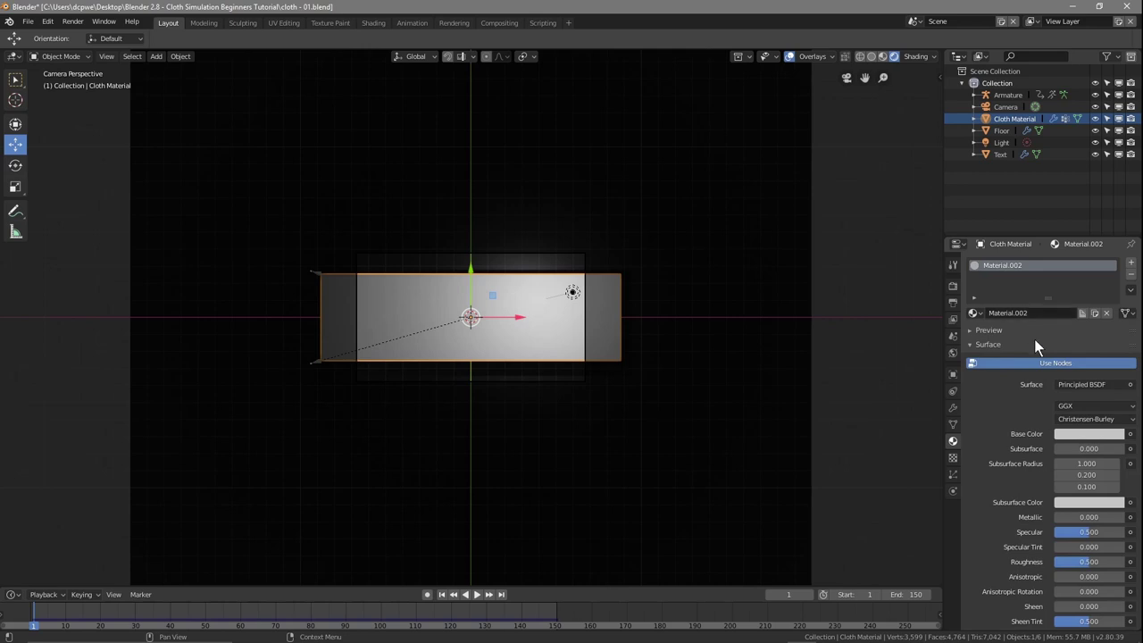
click(1076, 434)
drag(1057, 308, 1039, 339)
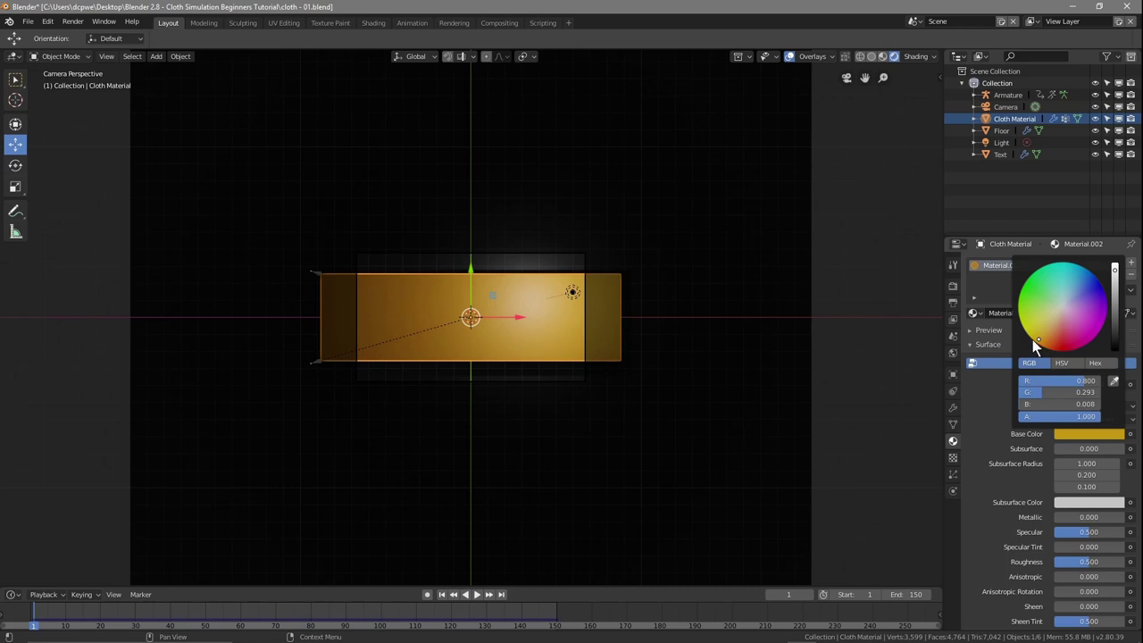
scroll(489, 357, up, 3)
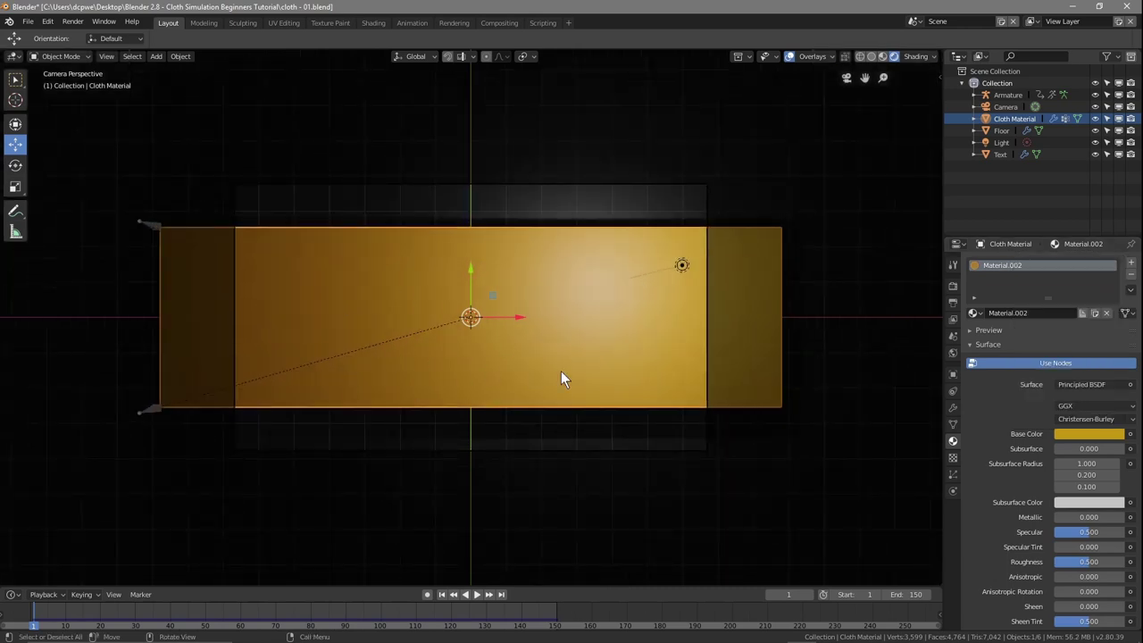
scroll(561, 379, down, 1)
scroll(559, 378, down, 1)
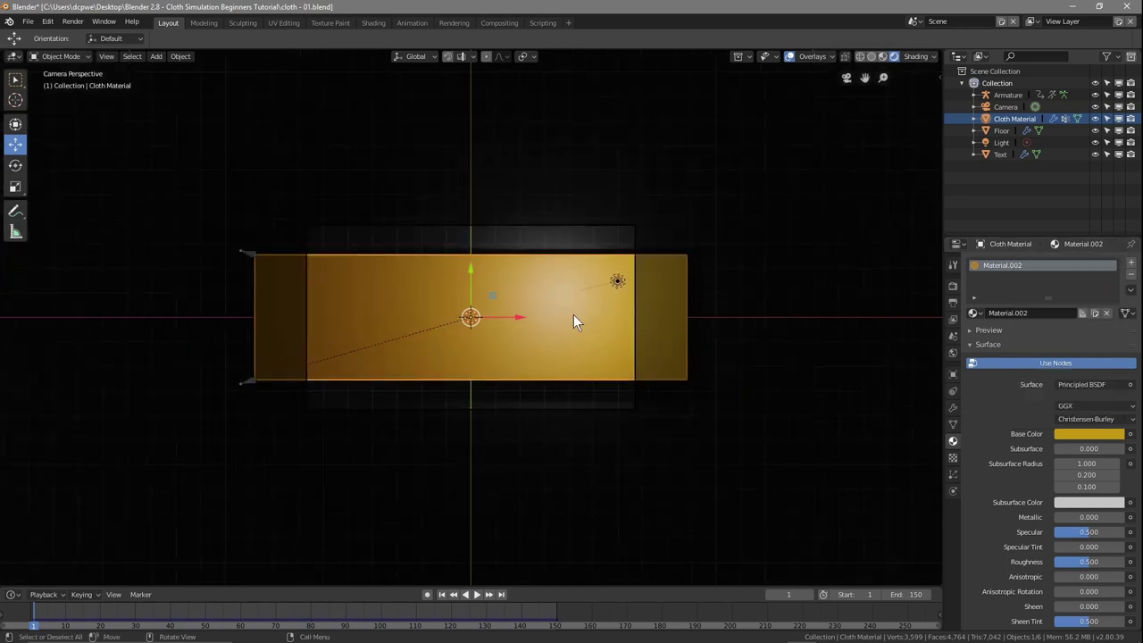
scroll(563, 329, up, 1)
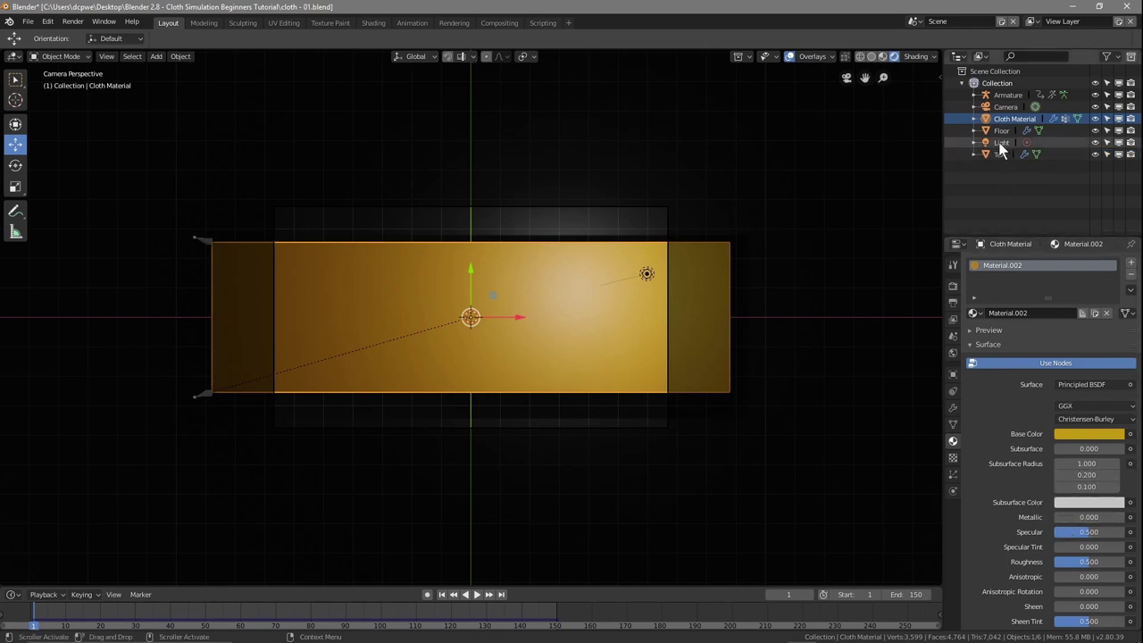
- Give the Text object a new material with a mid-grey base color, hiding the cloth only while doing so, and save the file
click(1095, 119)
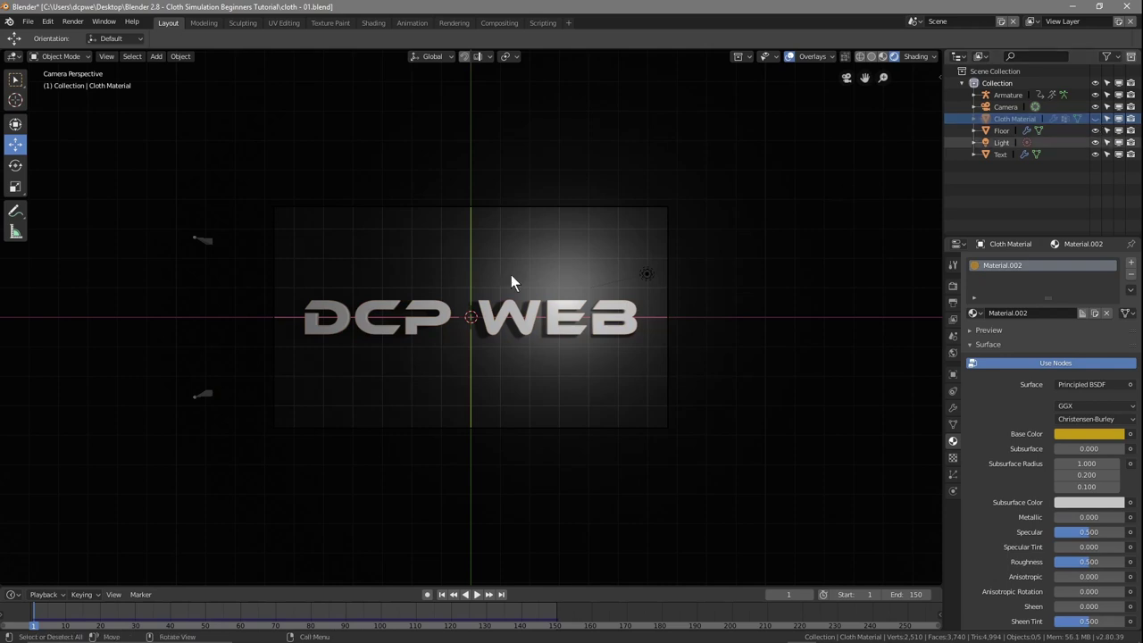
click(523, 331)
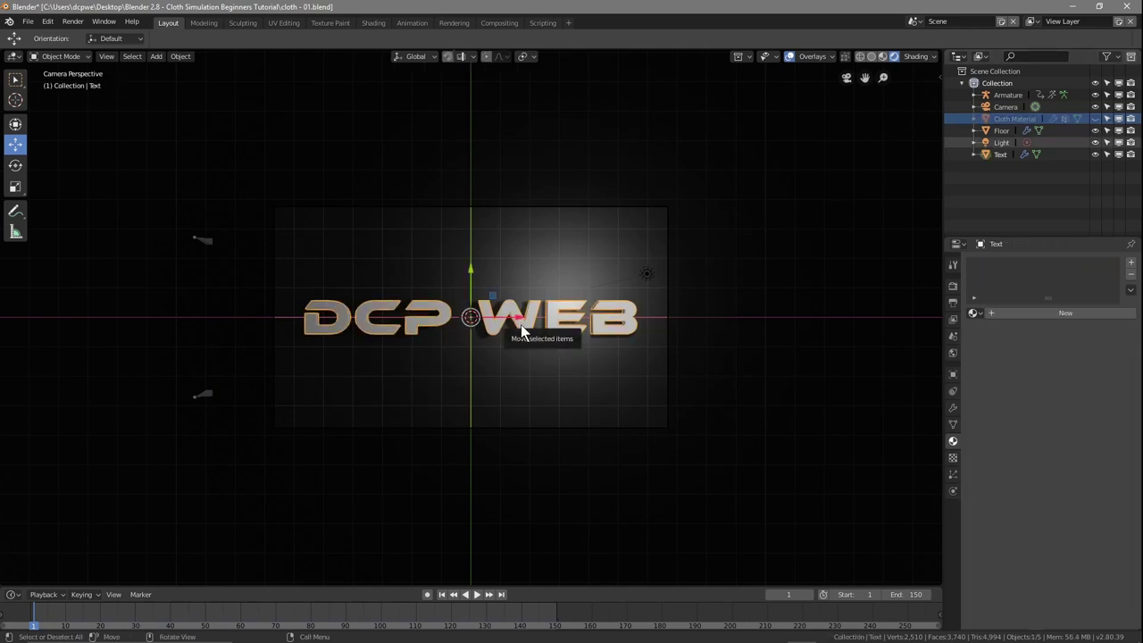
click(1064, 315)
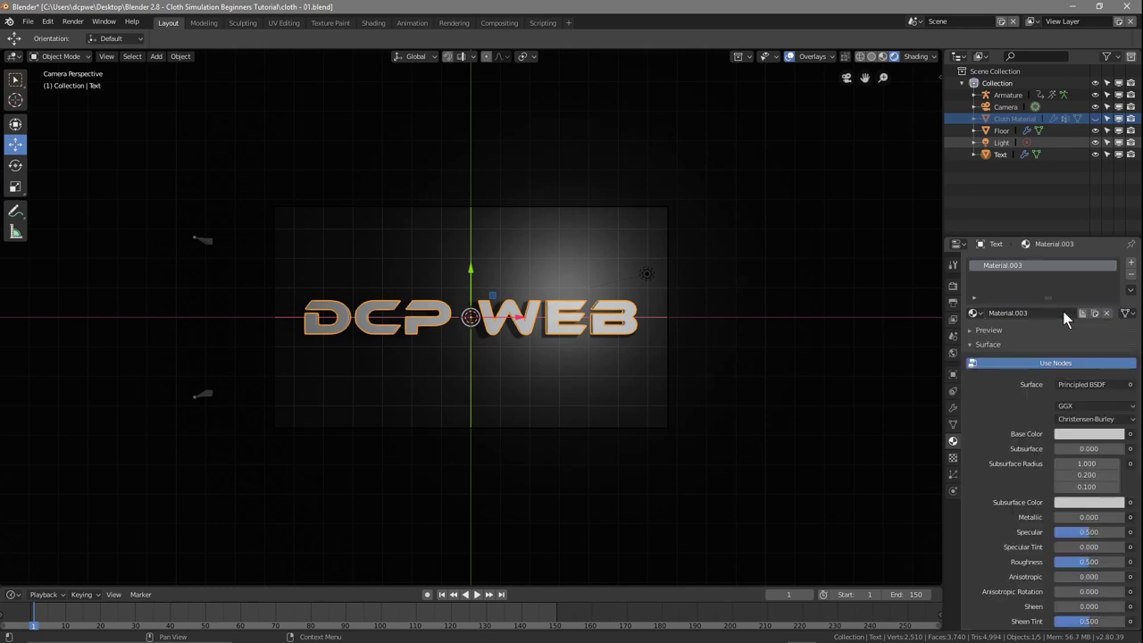
click(1082, 436)
drag(1116, 270, 1114, 301)
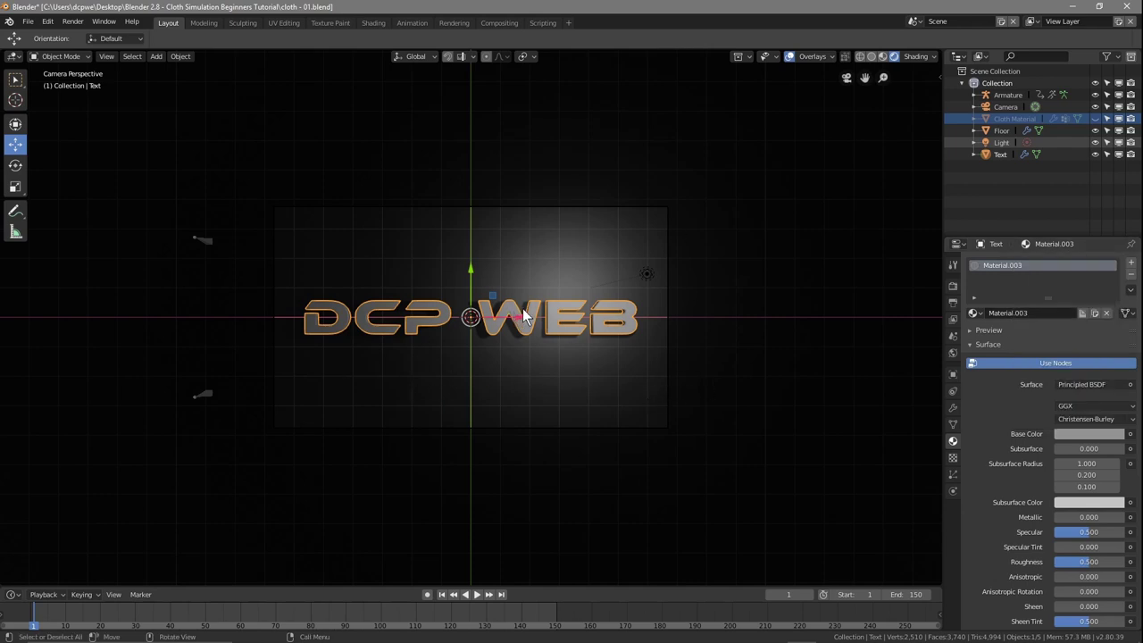
click(1096, 119)
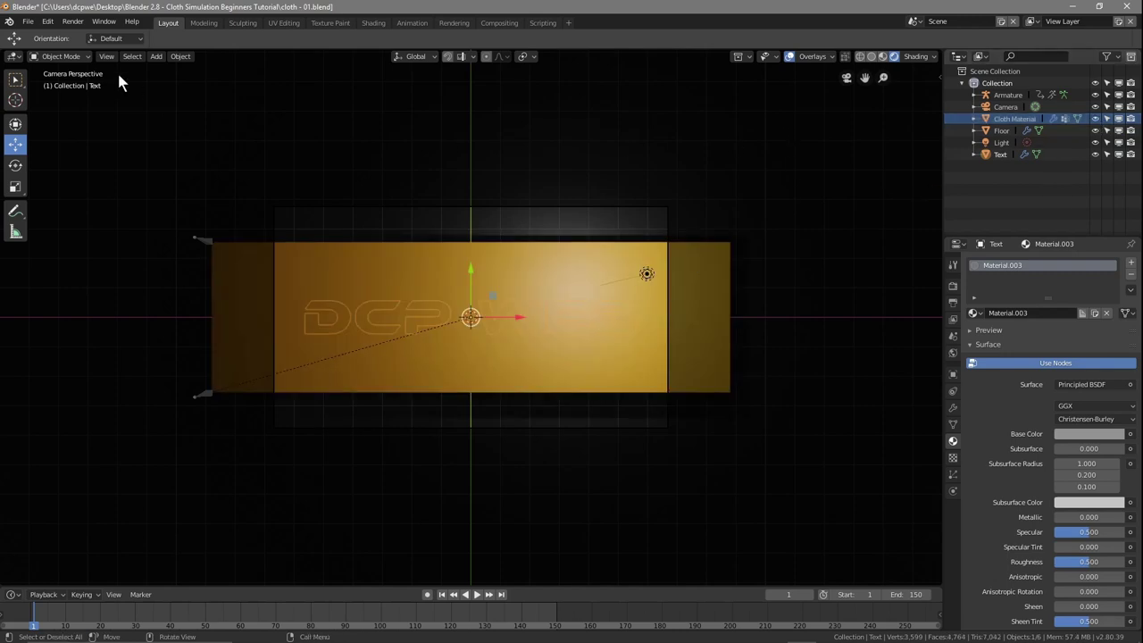
click(28, 22)
click(53, 116)
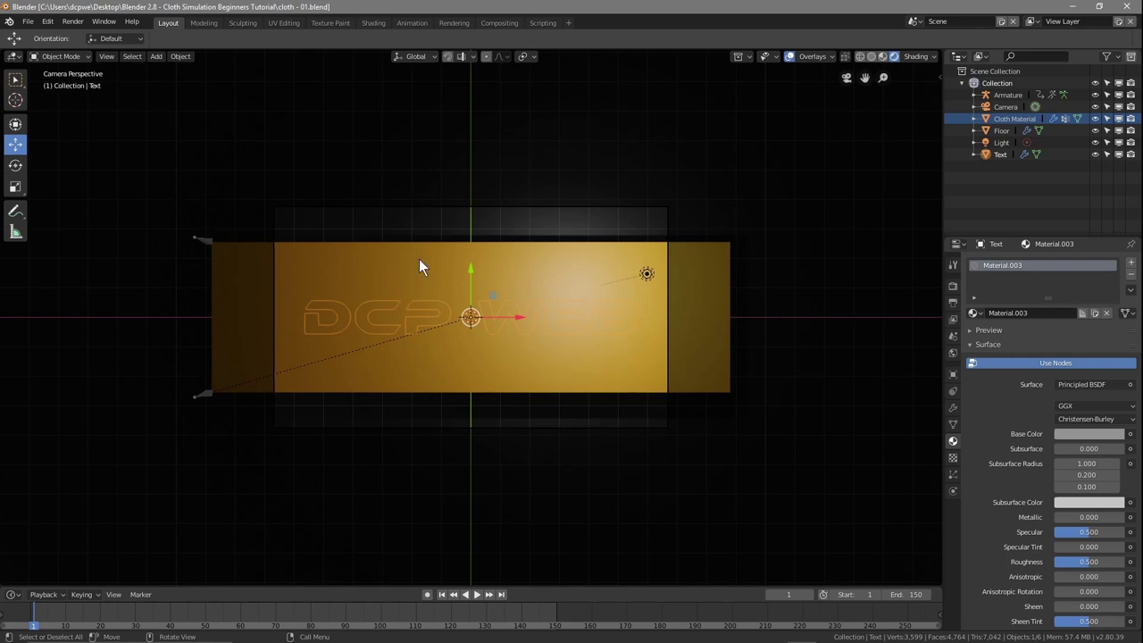
- Enable nodes for the World, switch to the Shading workspace and save the file
click(952, 353)
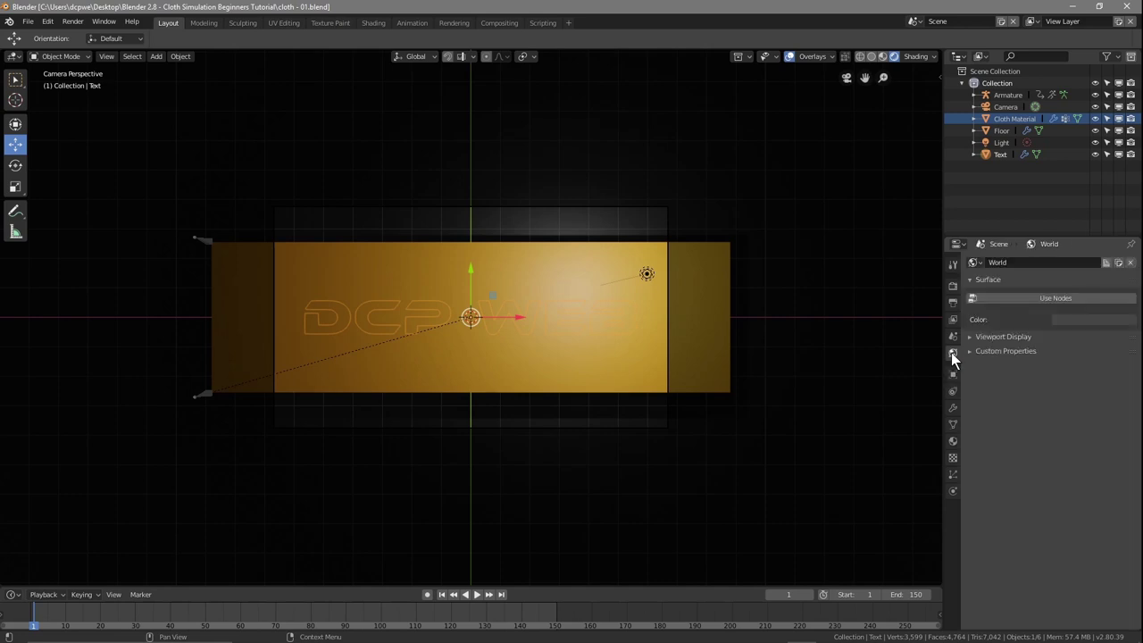
click(1031, 300)
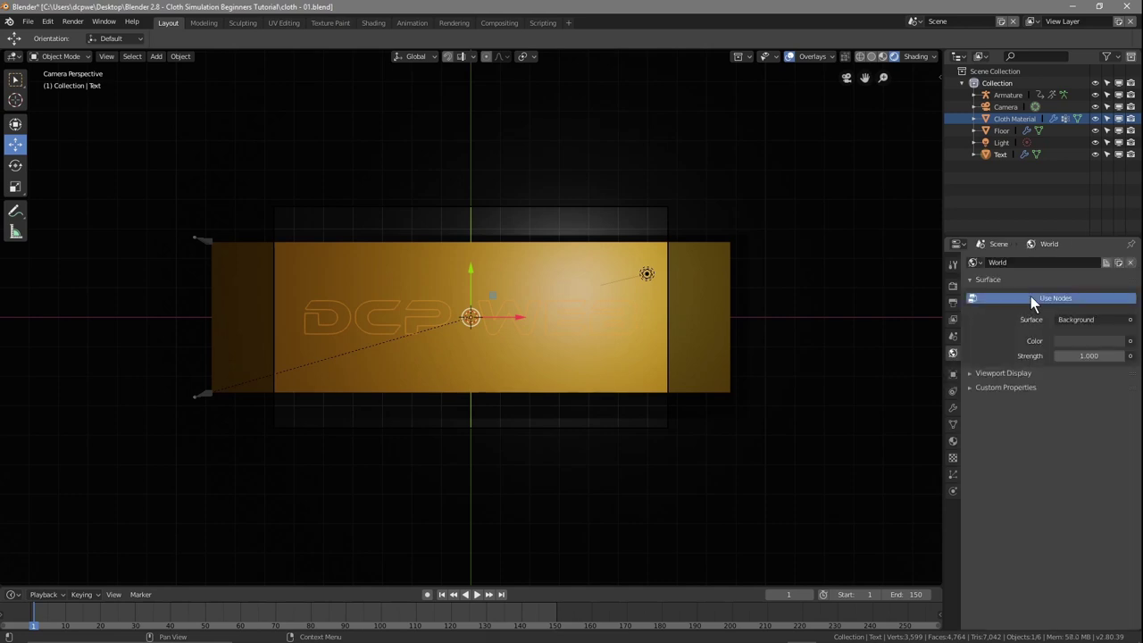
click(376, 24)
click(28, 22)
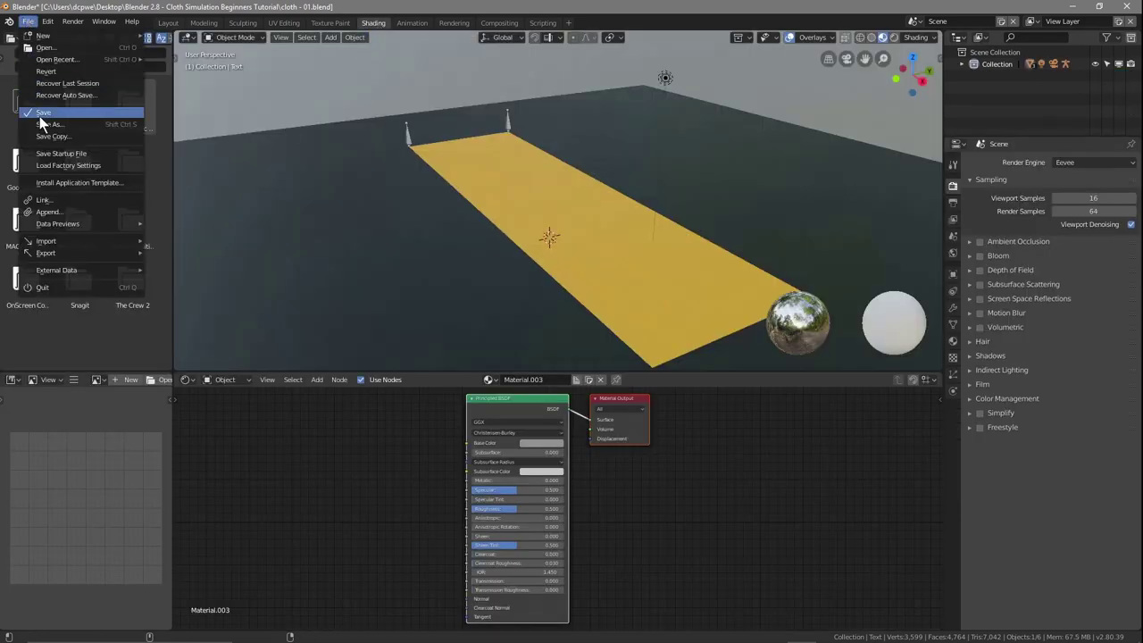
click(41, 114)
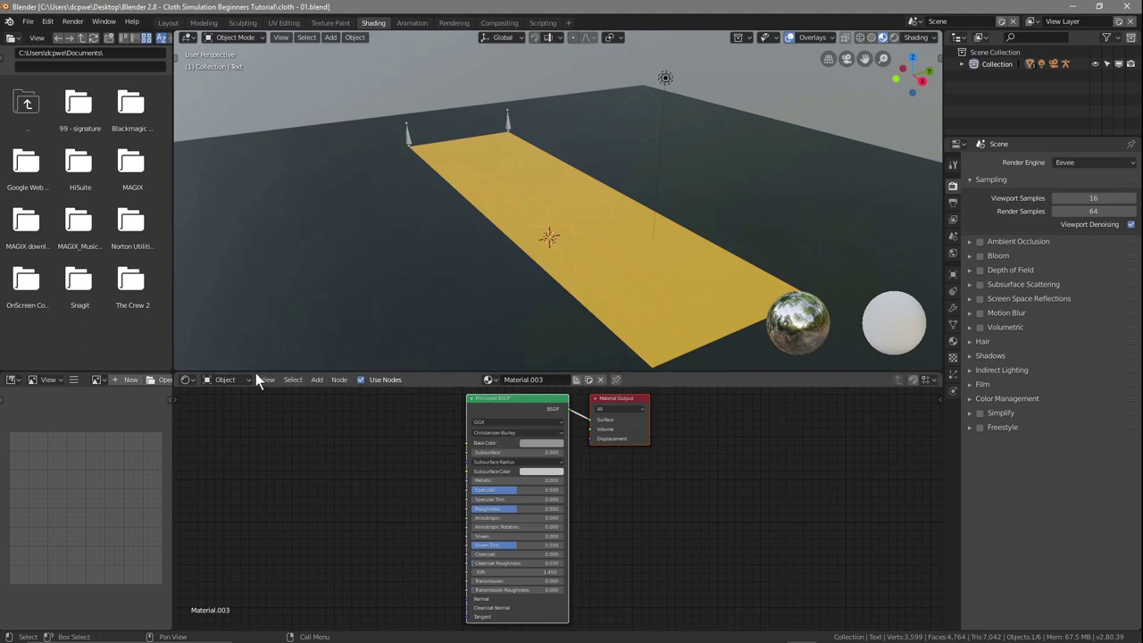
- Set the shader editor to show the World nodes instead of the object's material nodes
click(217, 380)
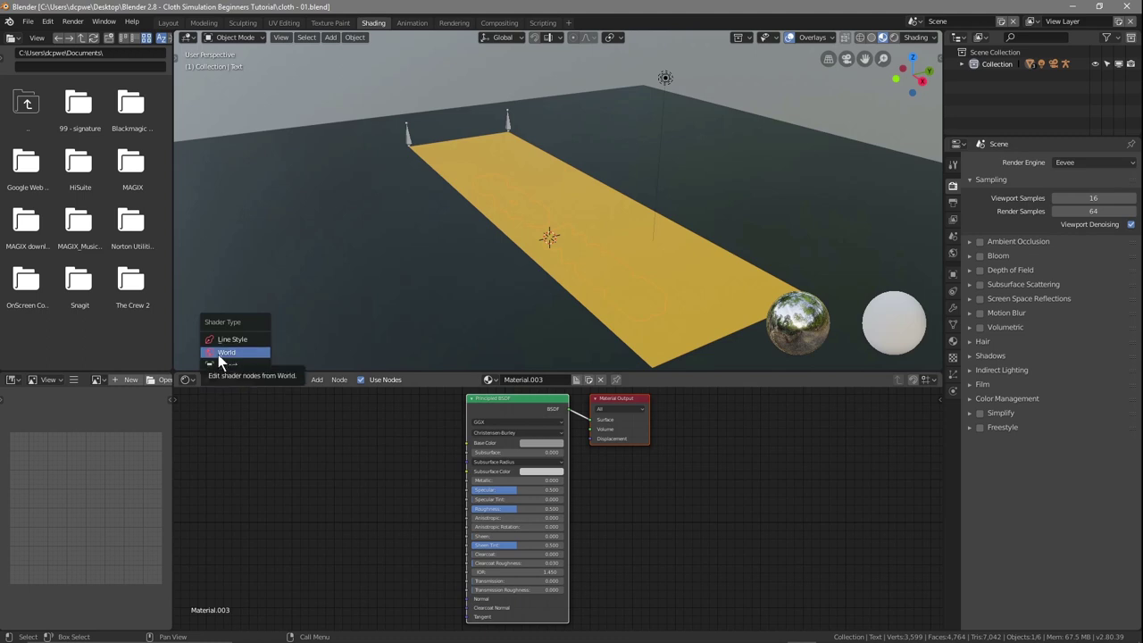
click(220, 355)
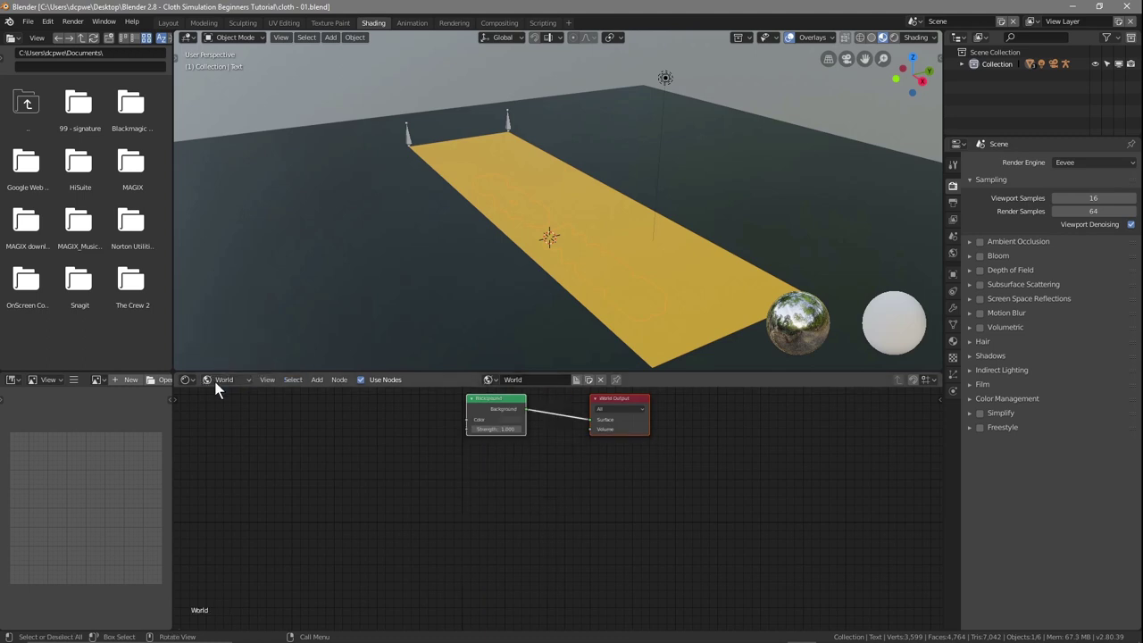
click(215, 380)
click(228, 354)
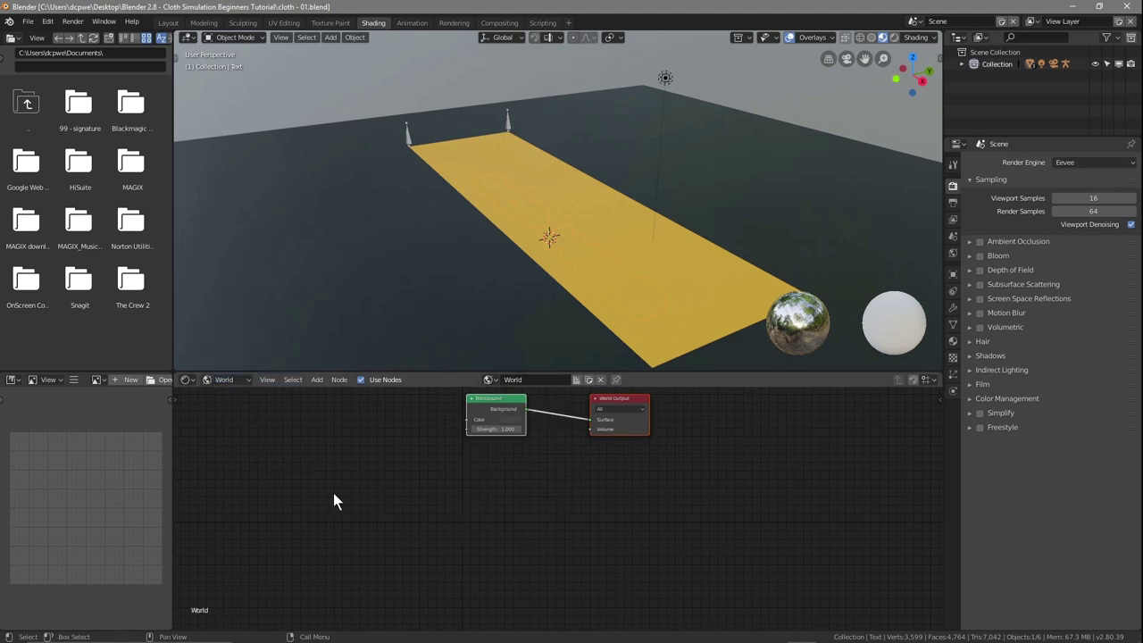
- Spread the Background and World Output nodes apart to leave free space between them
drag(488, 408, 467, 441)
drag(633, 401, 634, 463)
drag(492, 438, 497, 474)
middle_drag(485, 510, 533, 510)
scroll(531, 511, up, 1)
scroll(530, 500, up, 2)
click(786, 459)
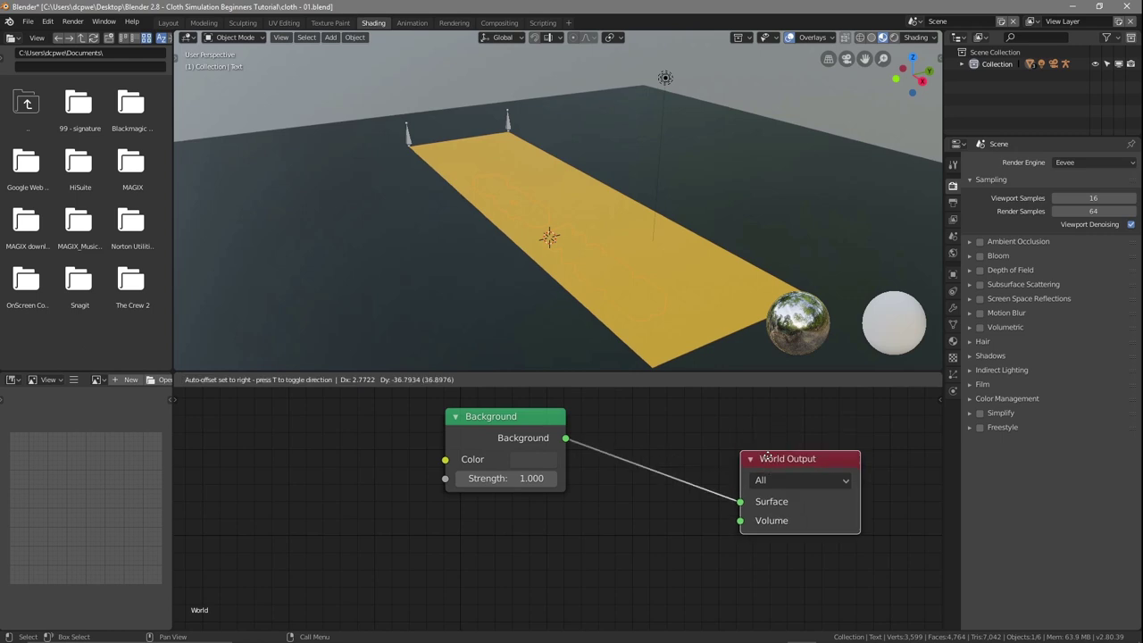
drag(529, 417, 455, 432)
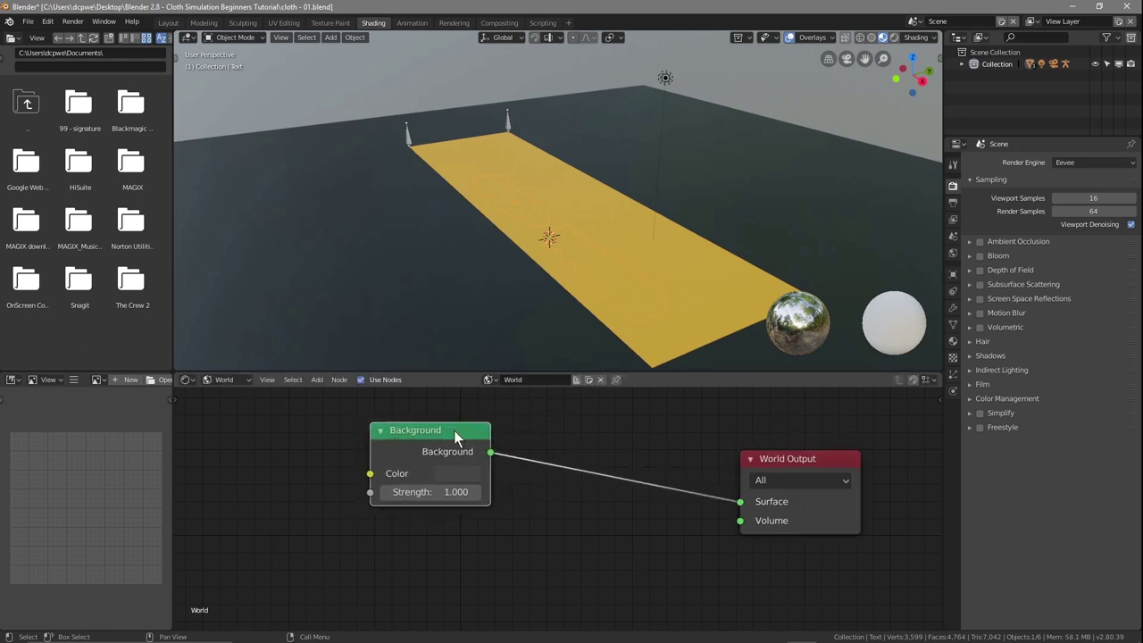
- Delete the Background node from the World node tree
key(x)
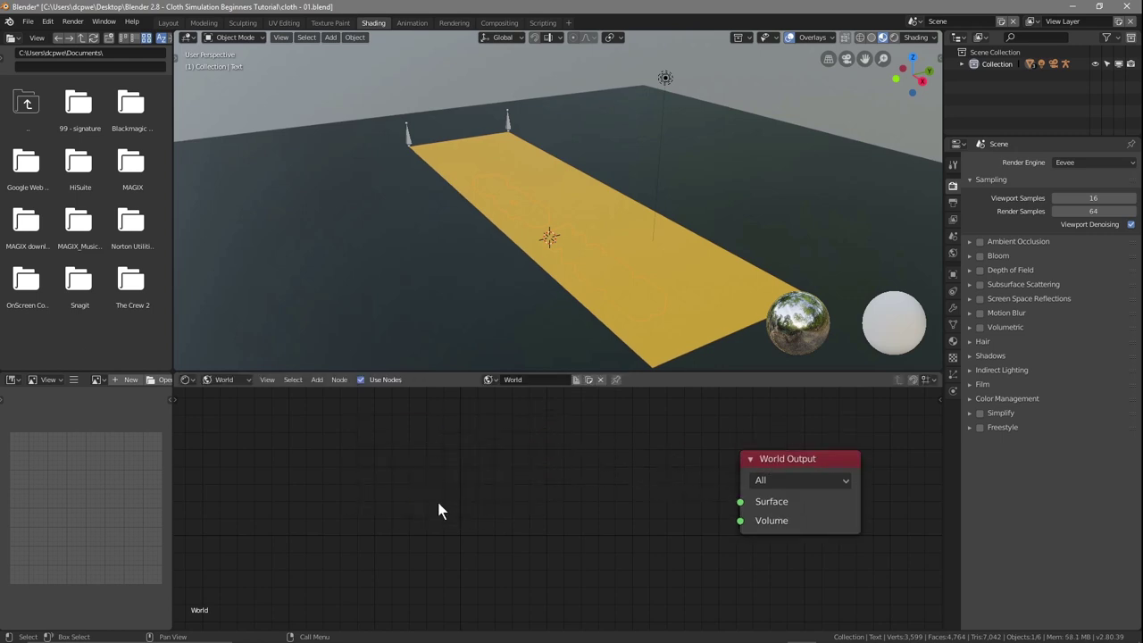
key(ctrl+z)
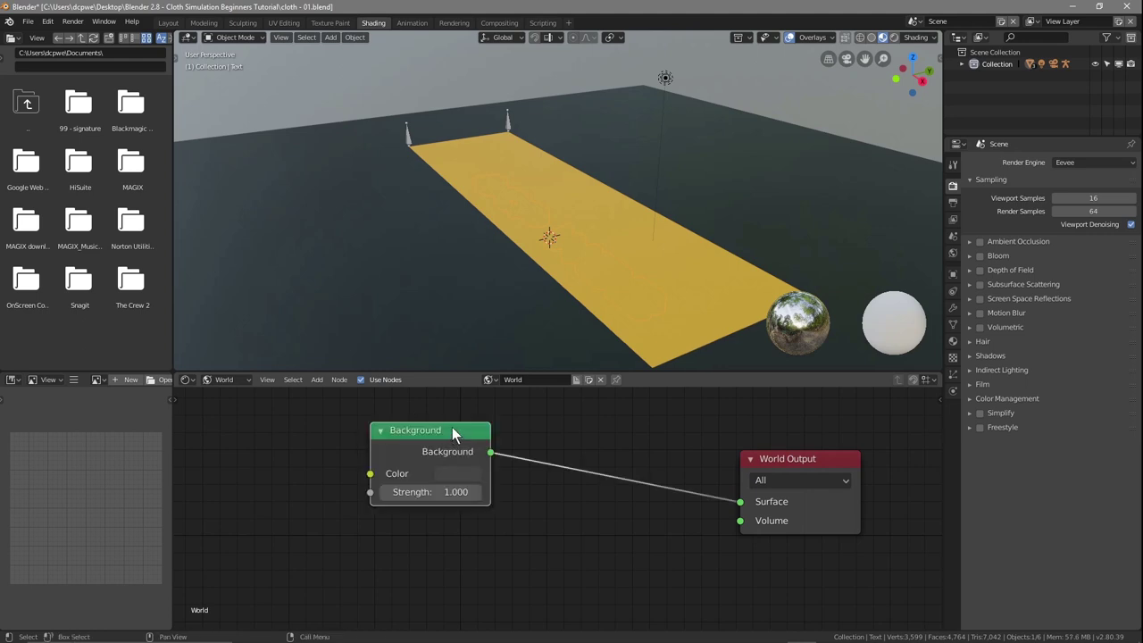
drag(447, 432, 439, 446)
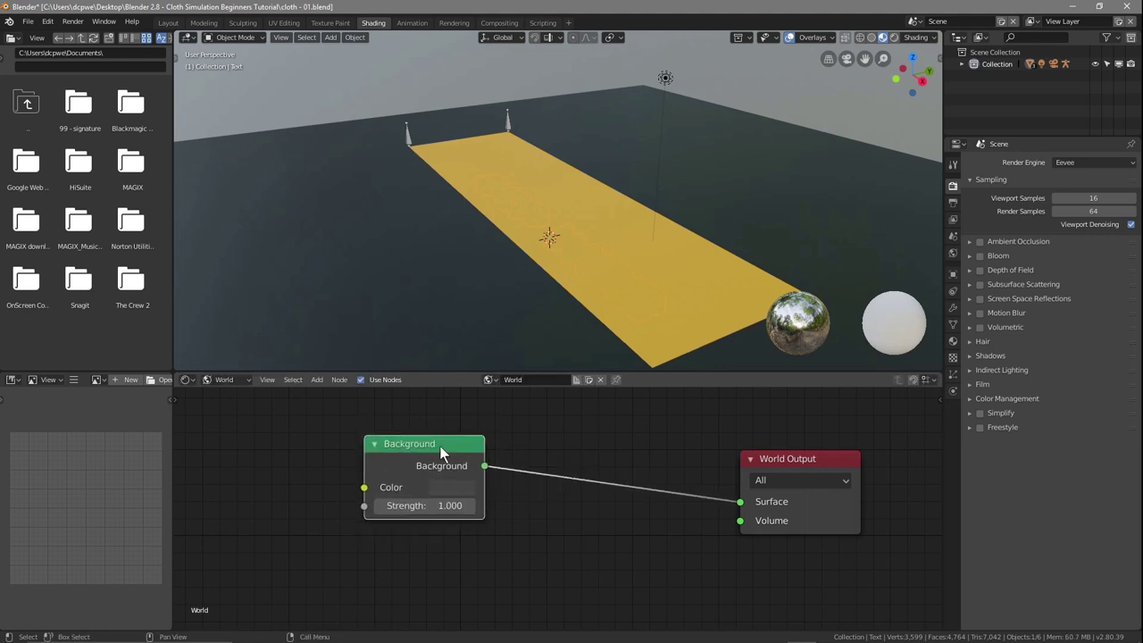
key(x)
- Add an Environment Texture node and connect its Color output to the Surface input of World Output
key(shift+a)
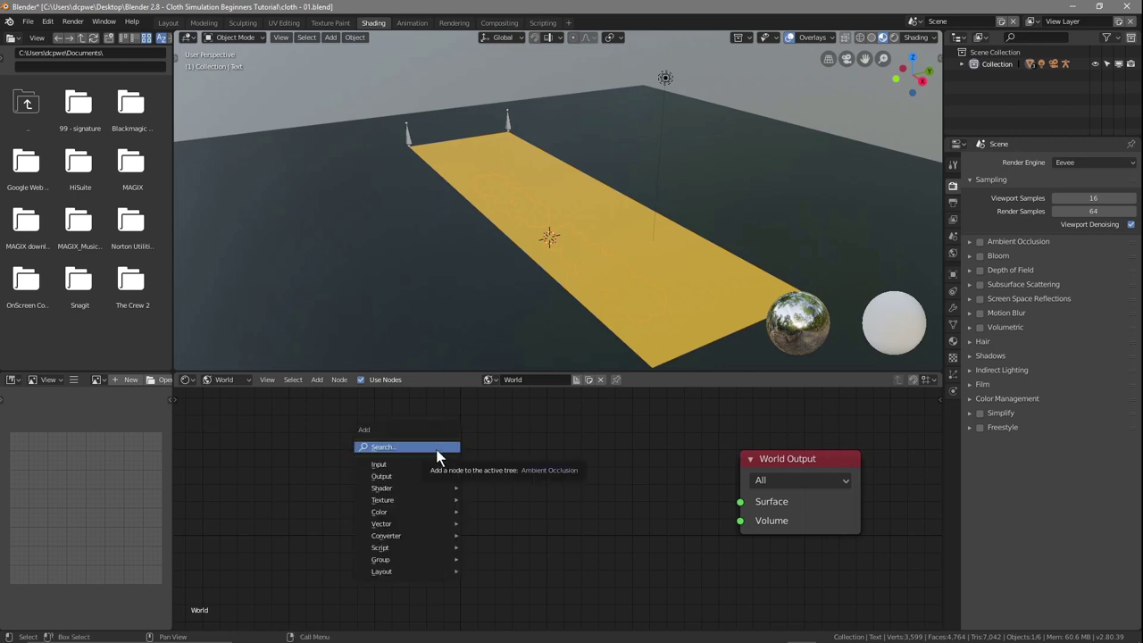
mouse_move(412, 501)
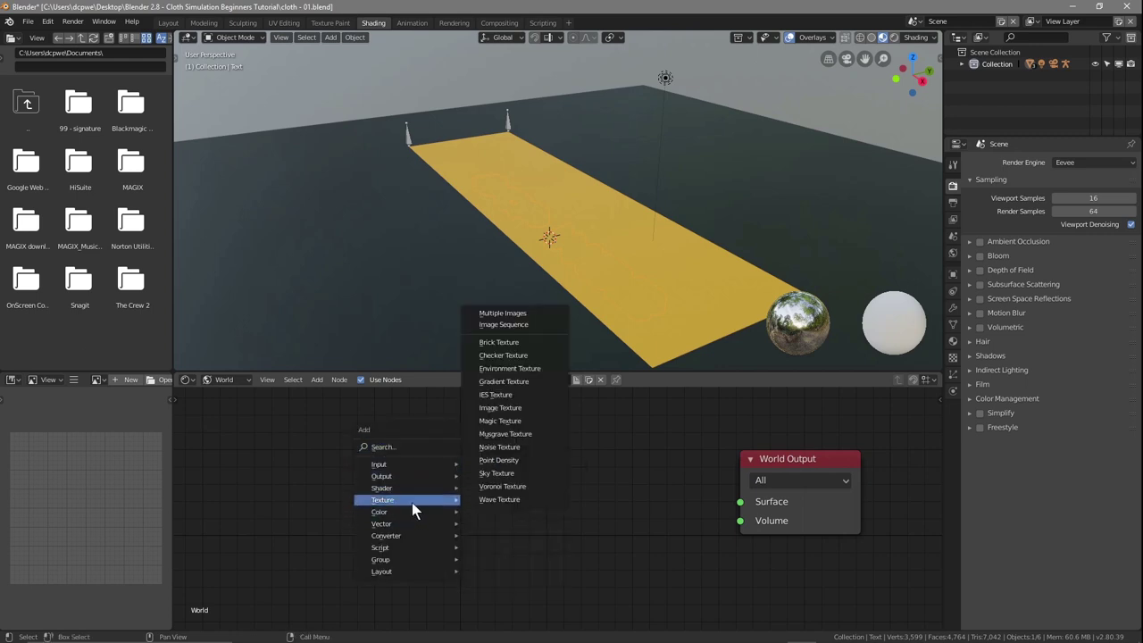
click(502, 368)
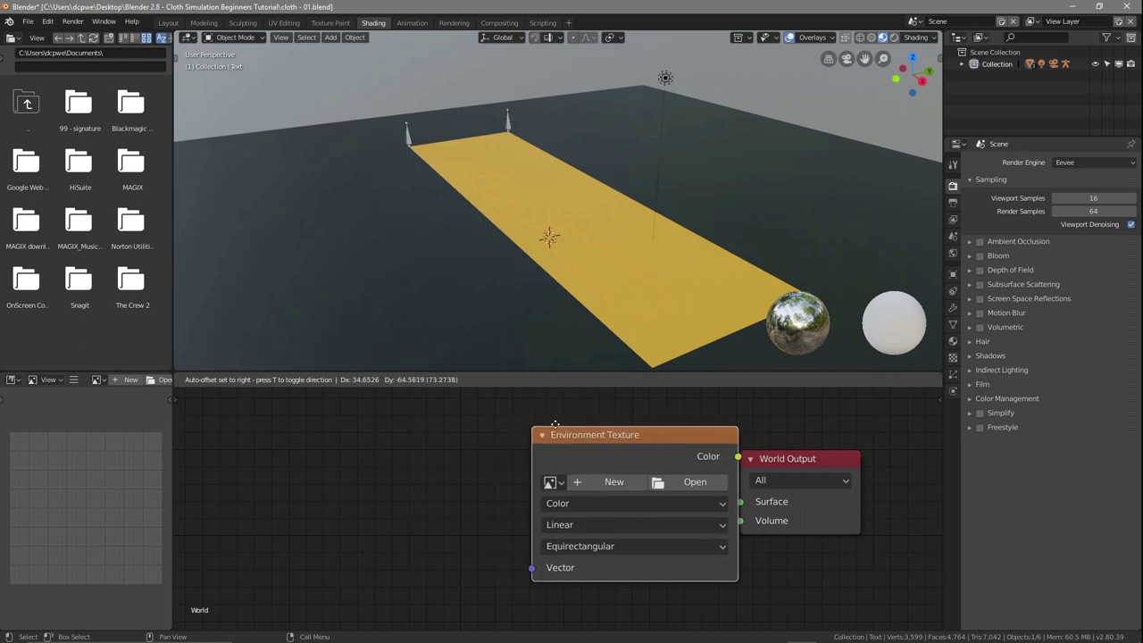
click(393, 420)
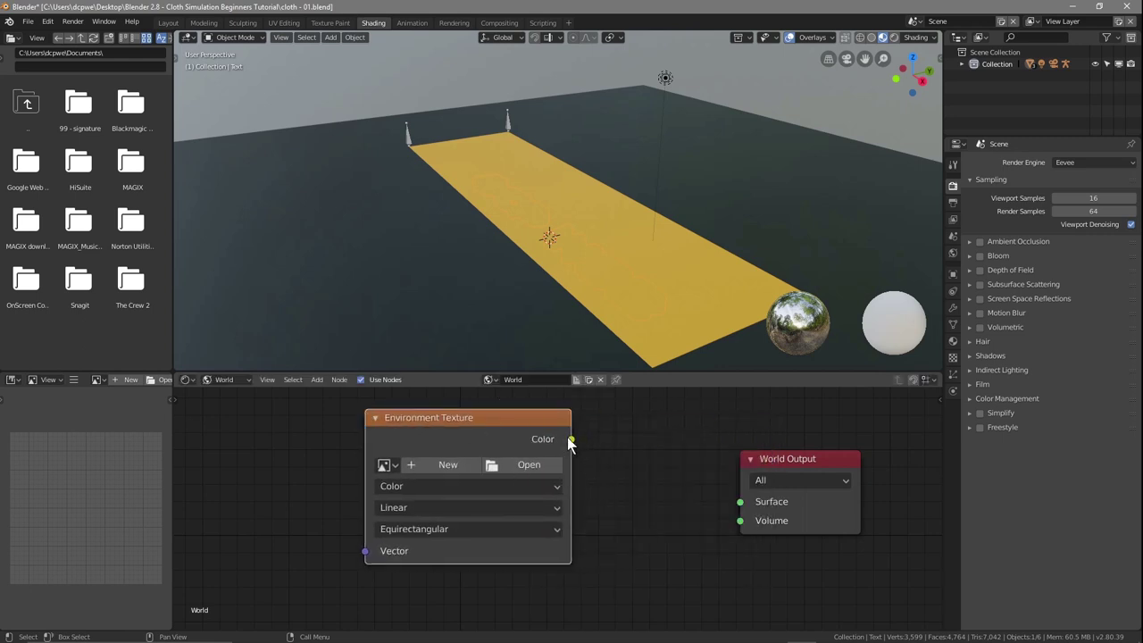
drag(571, 439, 740, 502)
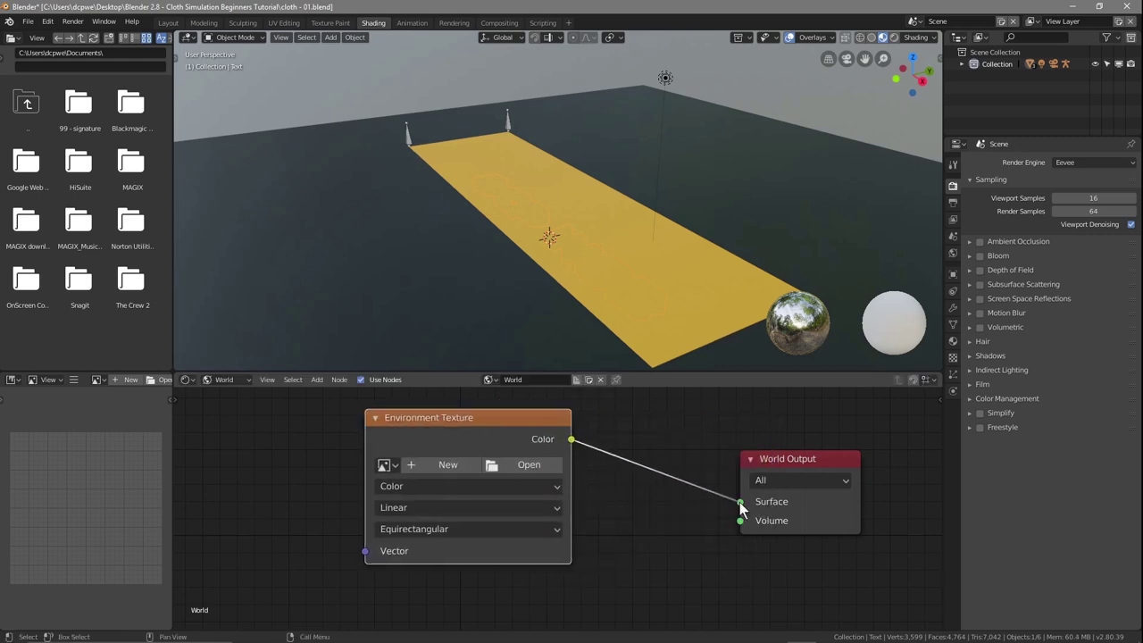
- Load aft_lounge_4k (1).hdr from the hdri folder into the Environment Texture node
click(538, 466)
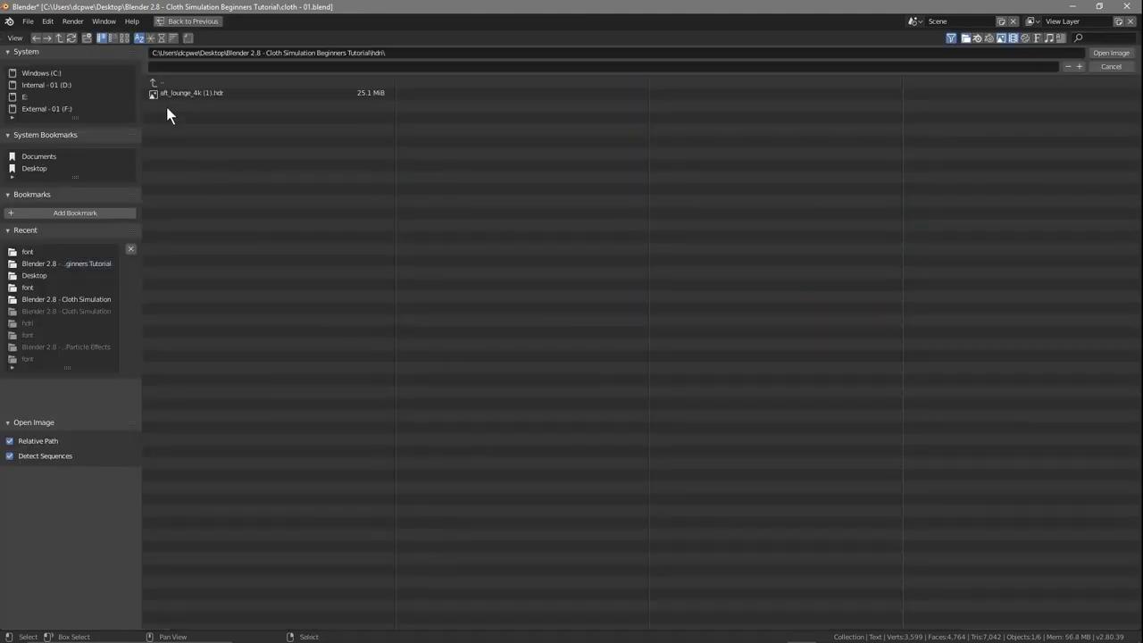
click(205, 93)
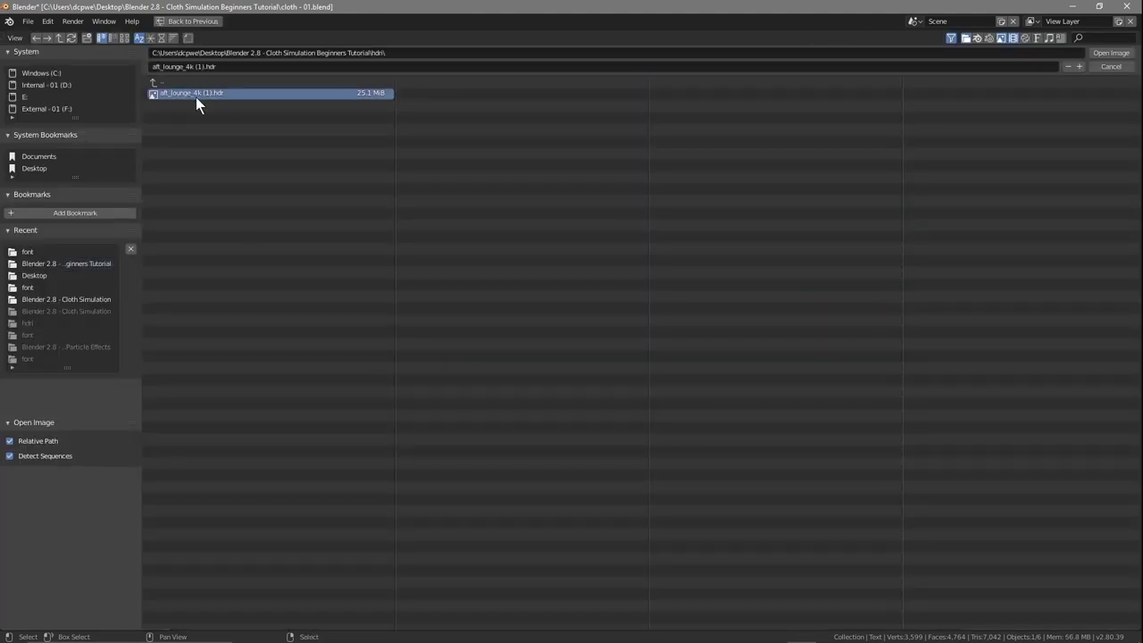
click(1111, 54)
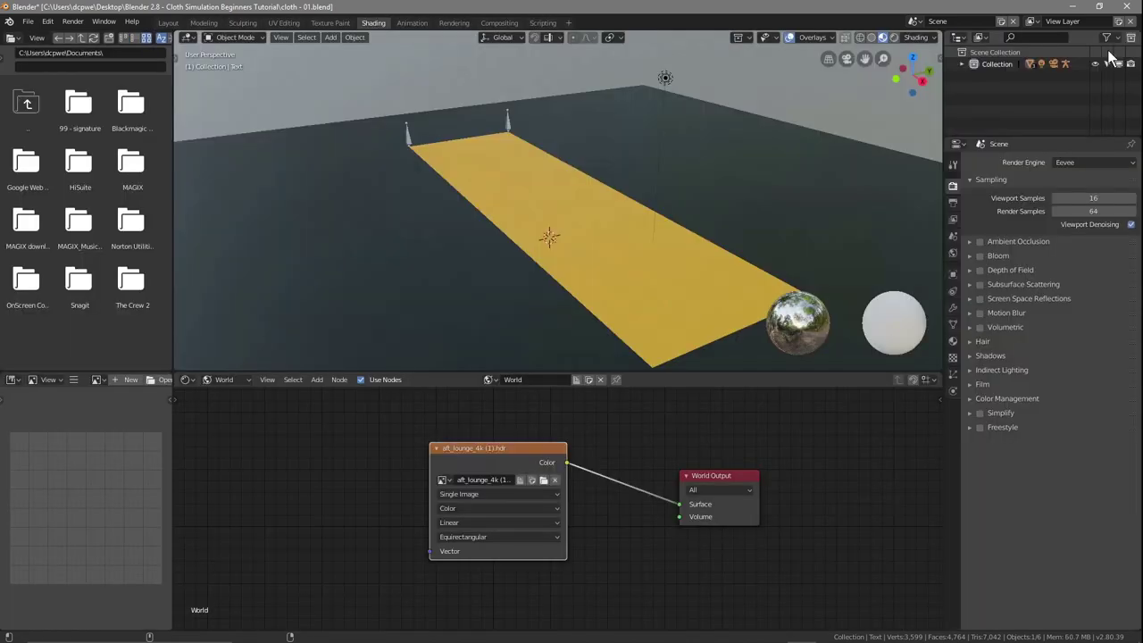
- Show the Shading viewport in rendered mode, check the HDRI lighting on the cloth from above, and return to the Layout workspace
click(894, 38)
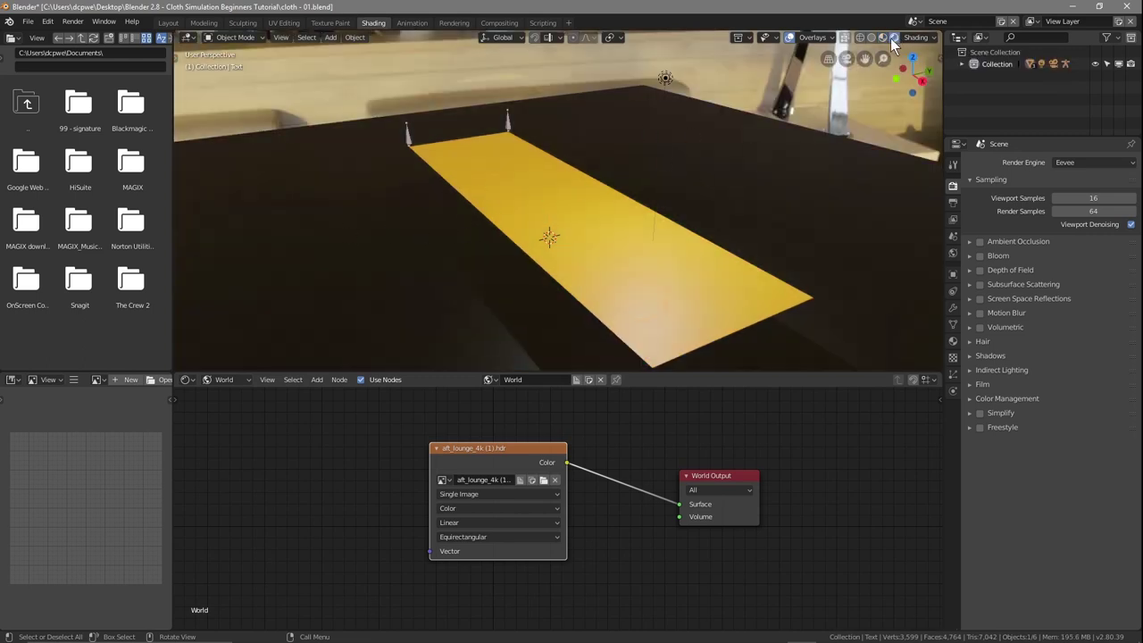
middle_drag(368, 212, 454, 294)
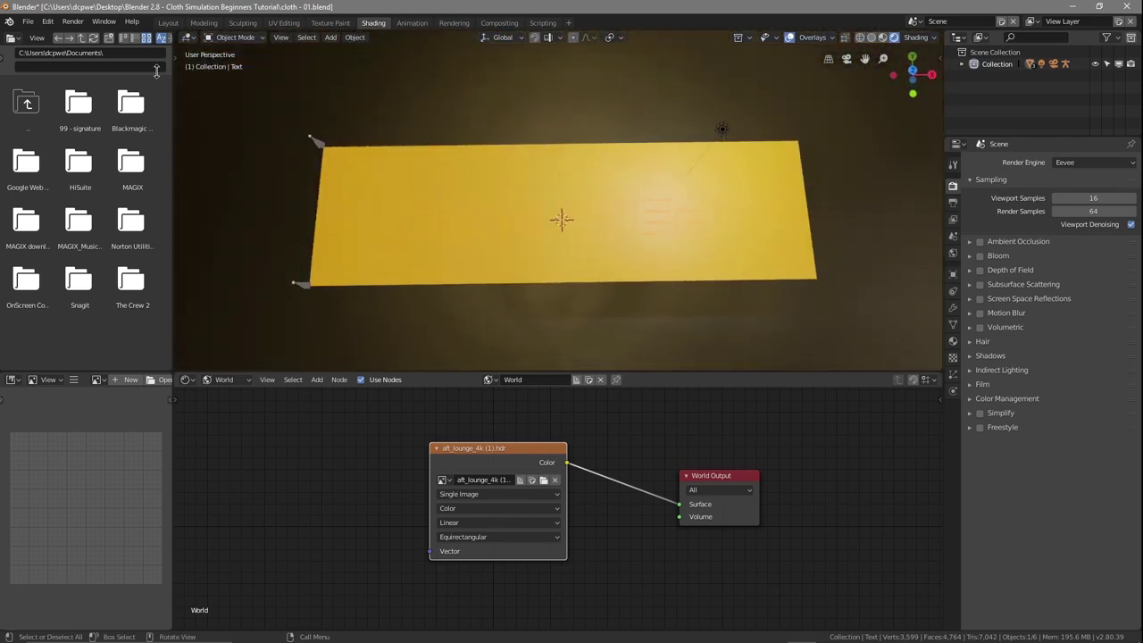
click(166, 24)
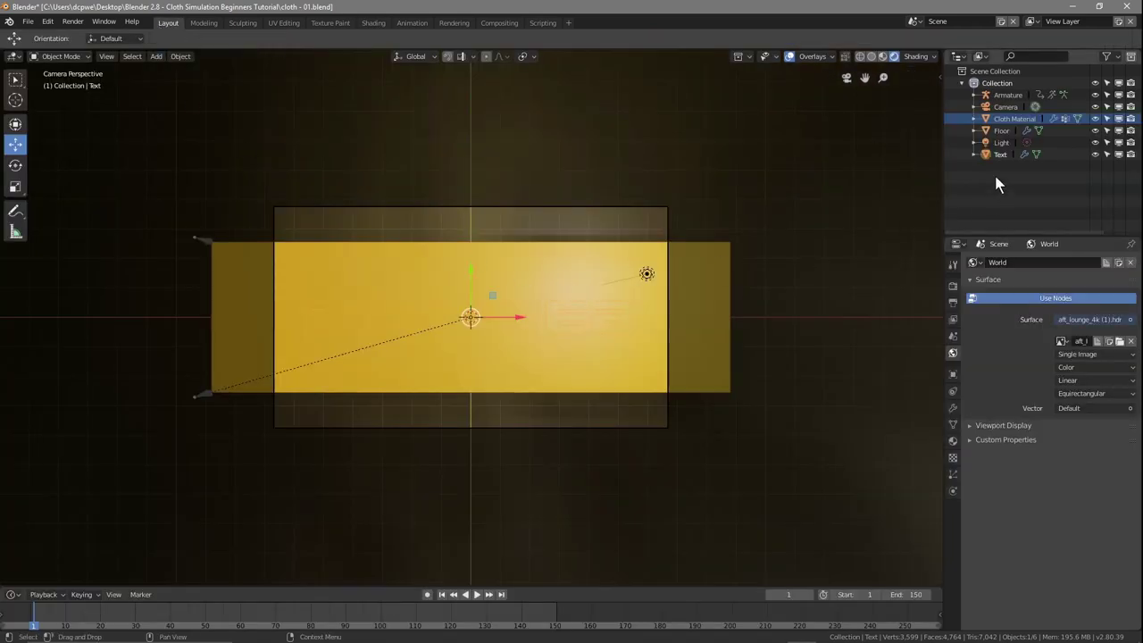
- Hide the Cloth Material object in the viewport to expose the DCP WEB text underneath
click(1096, 118)
scroll(477, 340, up, 4)
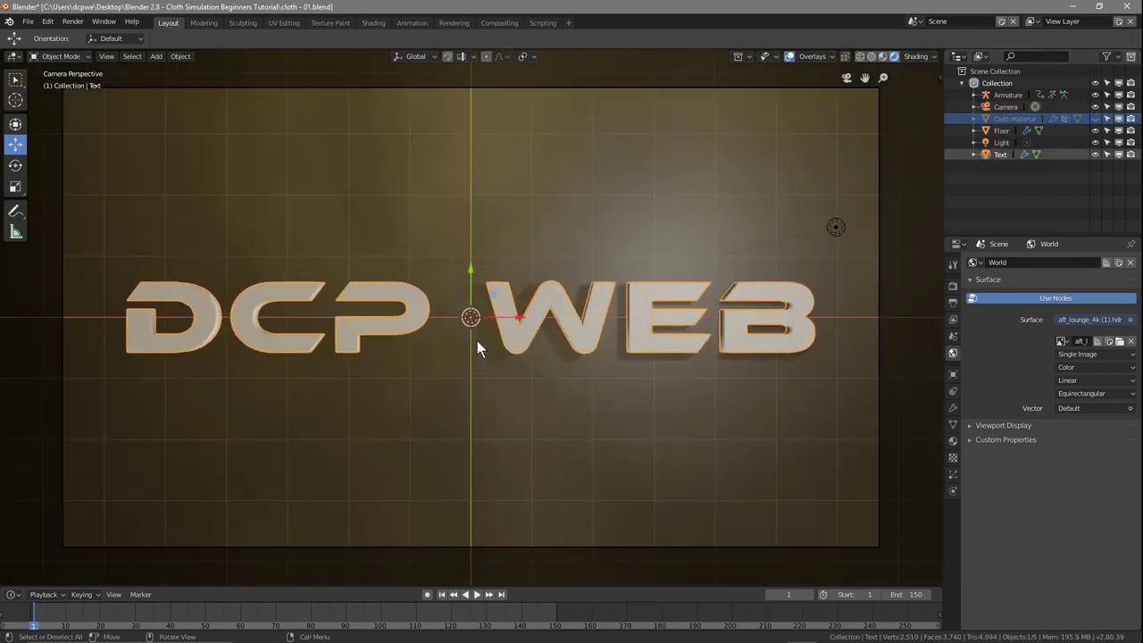
scroll(477, 340, down, 1)
middle_drag(562, 399, 563, 364)
scroll(562, 364, up, 3)
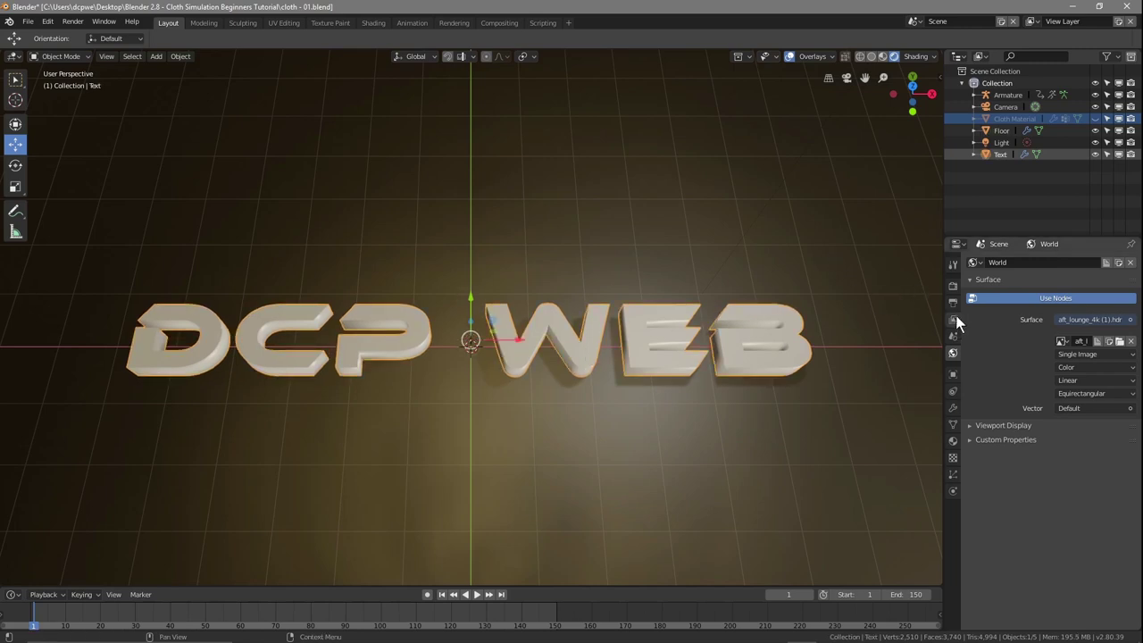
- Enable Bloom and Screen Space Reflections with Refraction in the Eevee render settings
click(952, 288)
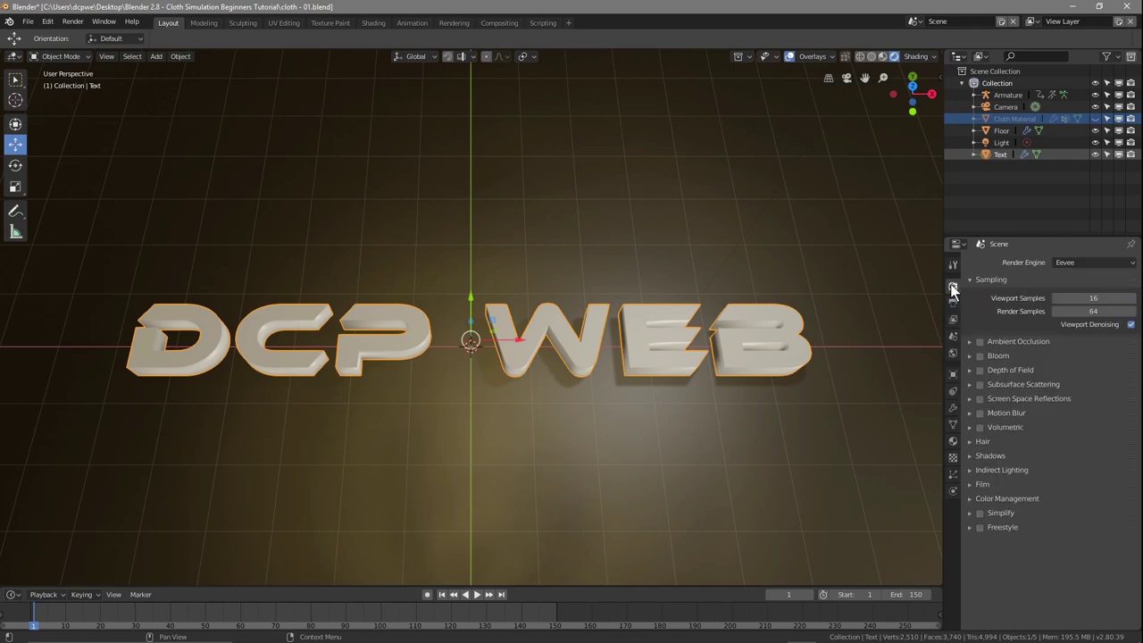
click(979, 355)
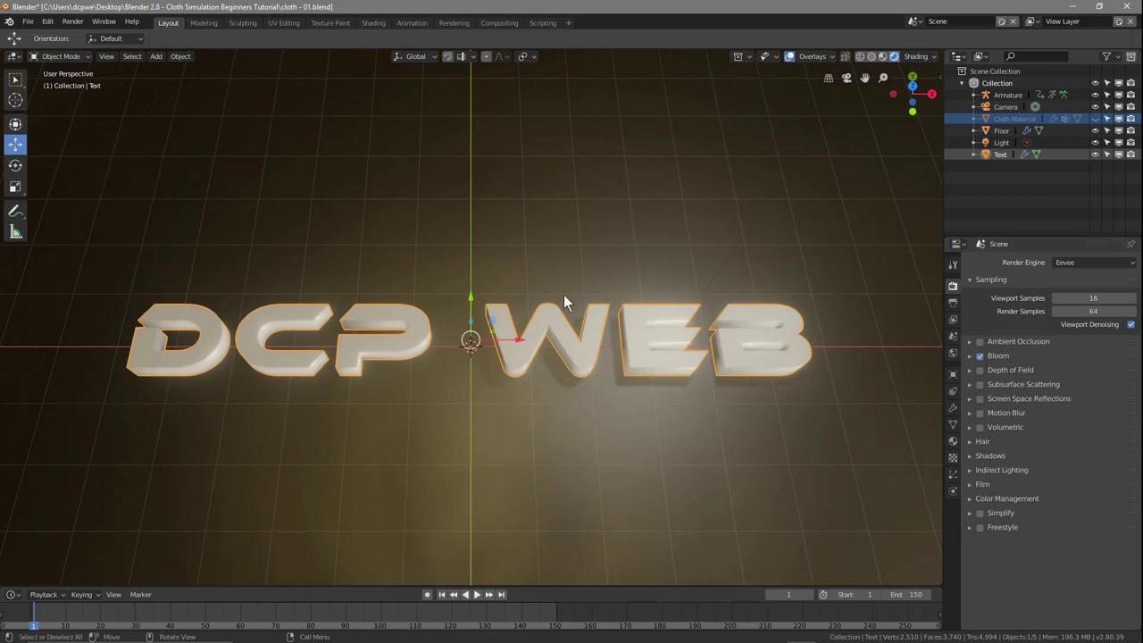
click(980, 398)
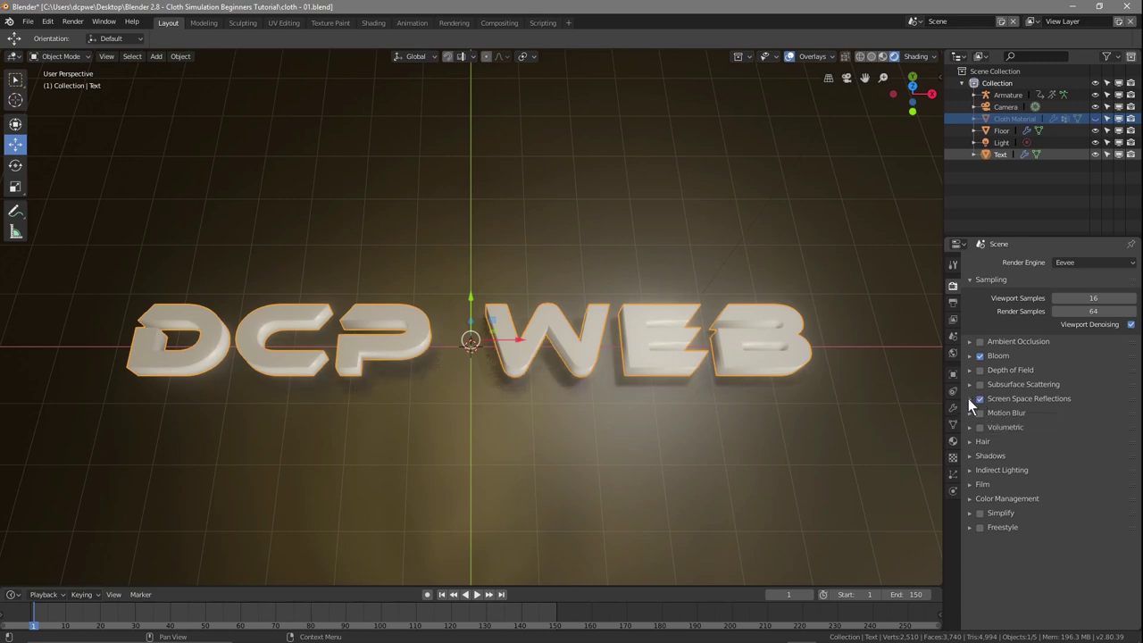
click(970, 398)
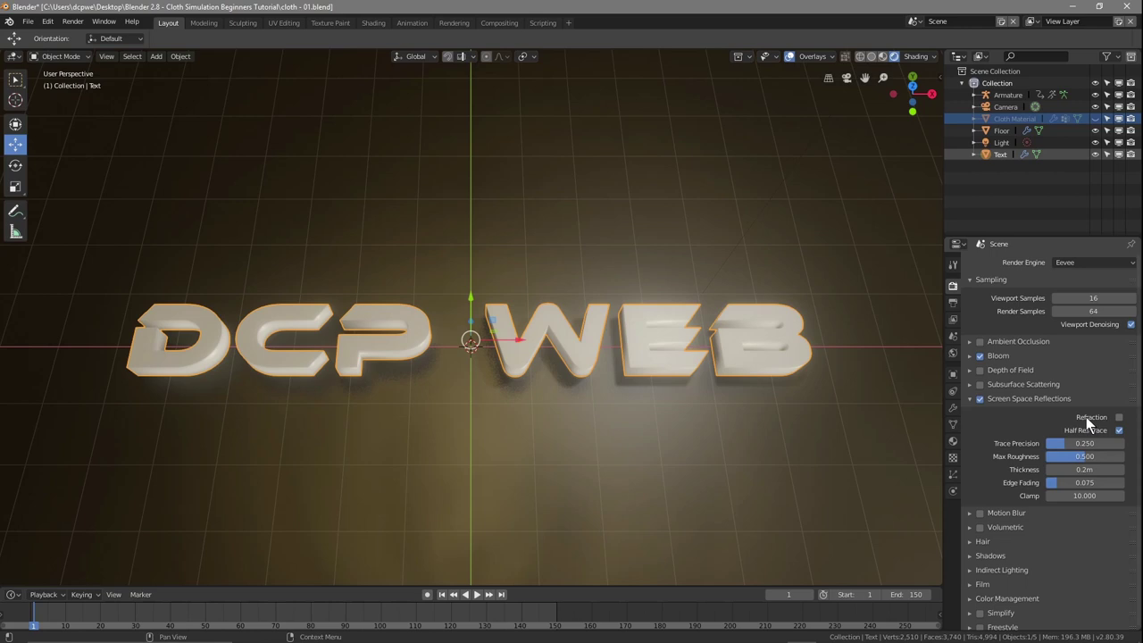
click(1119, 417)
- Set the text material's Metallic to 1.000 and Specular to 0.527
click(954, 444)
drag(1063, 515, 1124, 516)
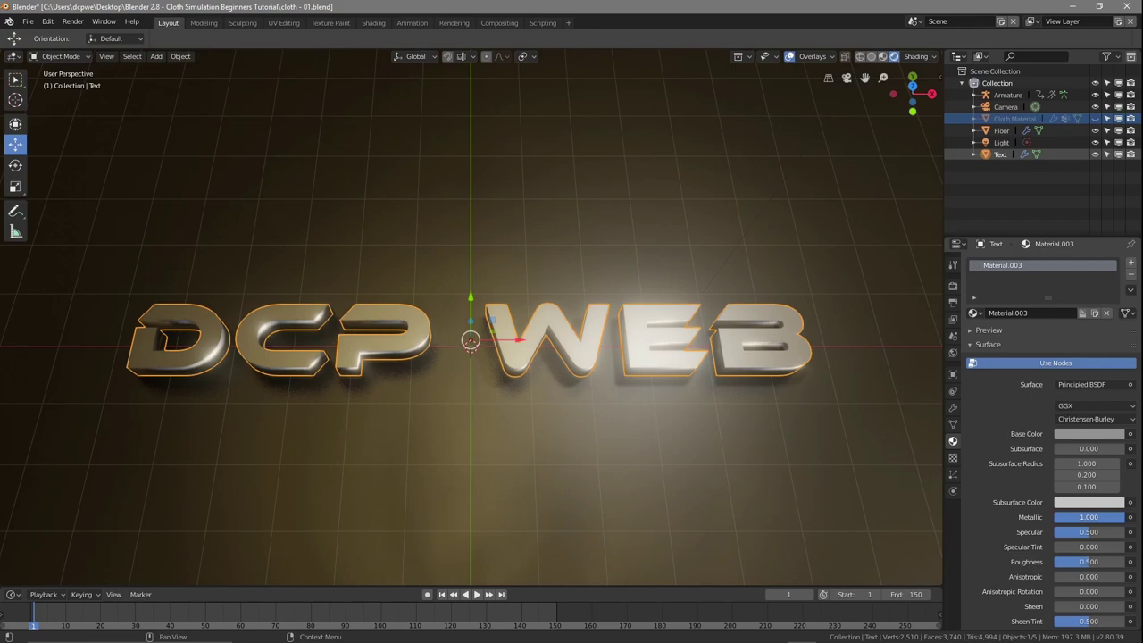
mouse_move(407, 428)
middle_down()
mouse_move(485, 368)
mouse_move(463, 356)
mouse_move(406, 431)
middle_up()
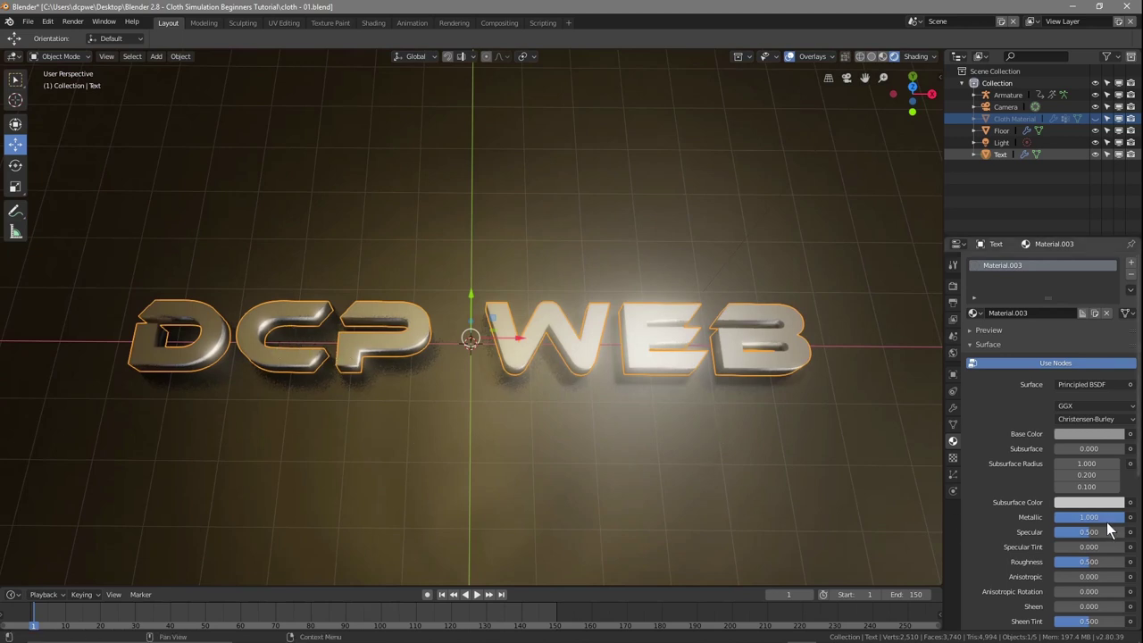
mouse_move(1086, 533)
mouse_down()
mouse_move(1099, 532)
mouse_move(1059, 532)
mouse_move(1093, 533)
mouse_up()
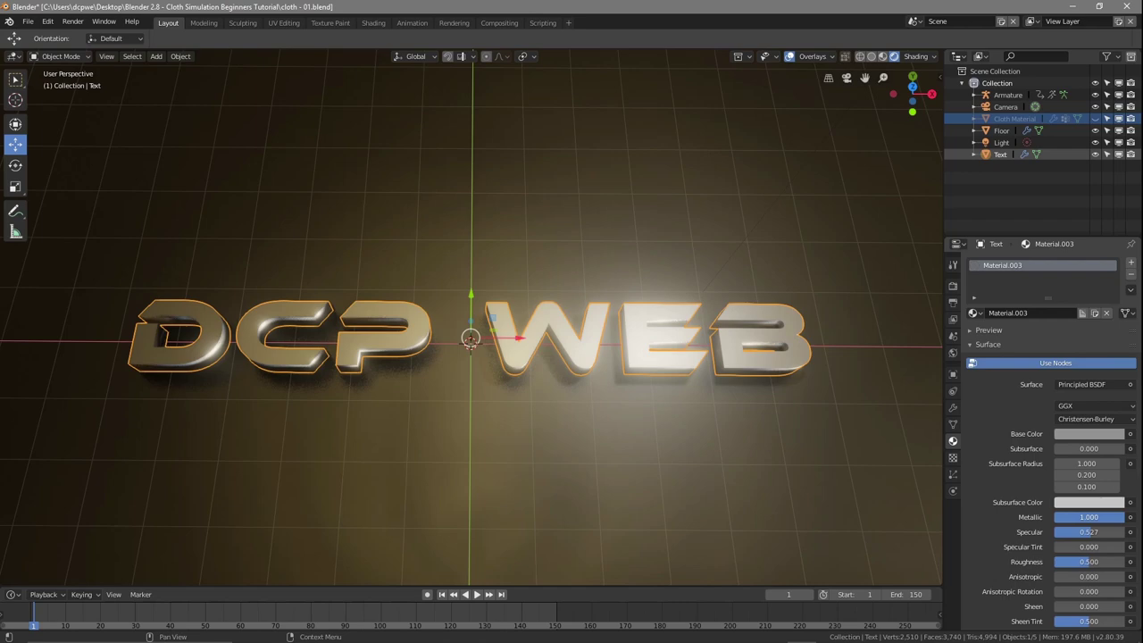
mouse_move(1117, 518)
mouse_down()
mouse_move(1107, 518)
mouse_move(1123, 519)
mouse_up()
middle_drag(493, 421, 492, 455)
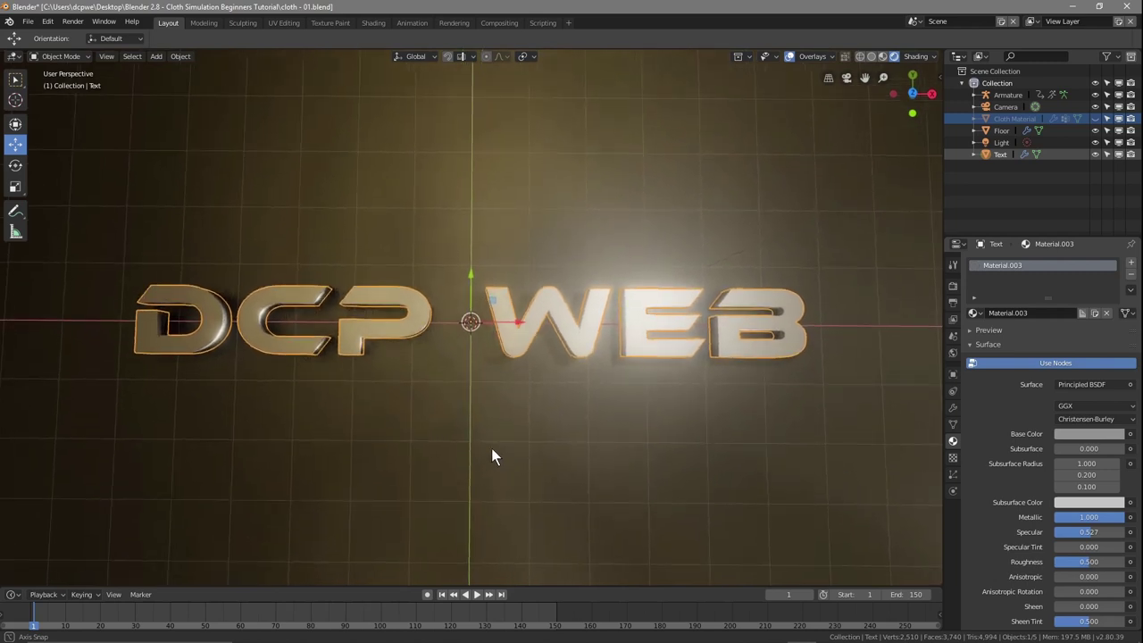
- Compare the text with Bloom on and off, and leave Bloom disabled
click(953, 286)
click(981, 356)
click(980, 356)
click(981, 356)
click(981, 356)
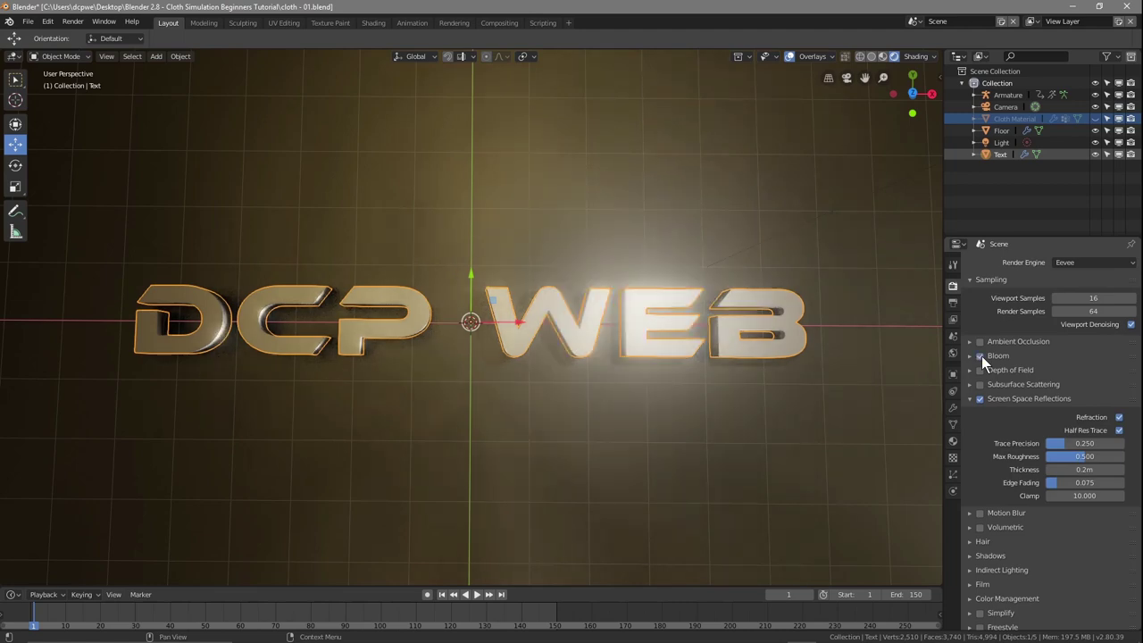
click(981, 355)
click(980, 355)
click(981, 355)
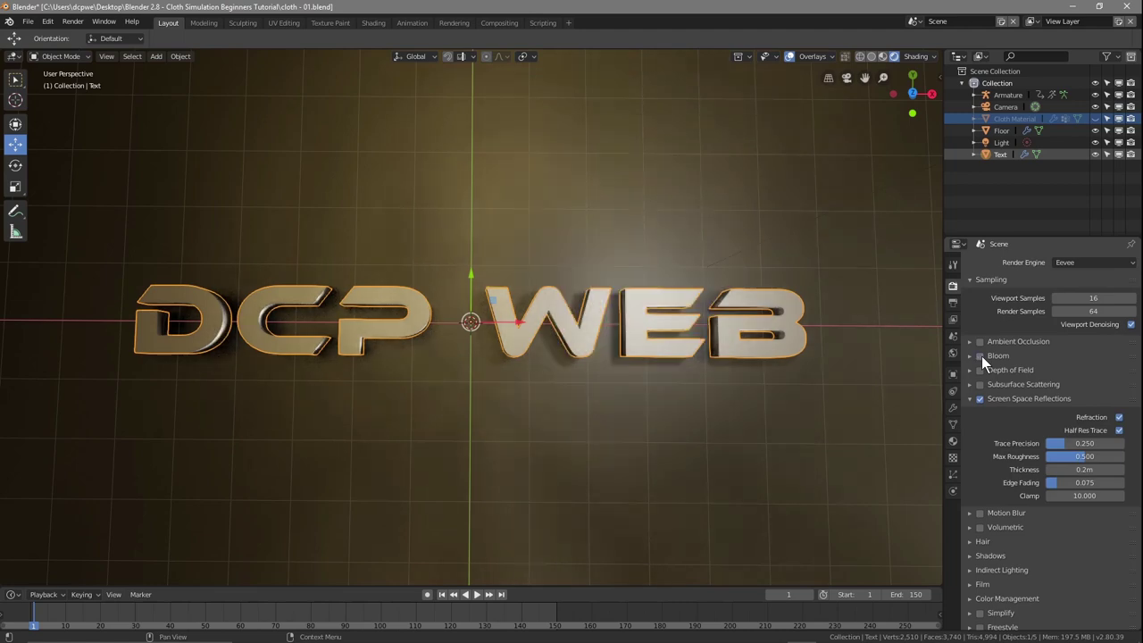
middle_drag(500, 386, 503, 343)
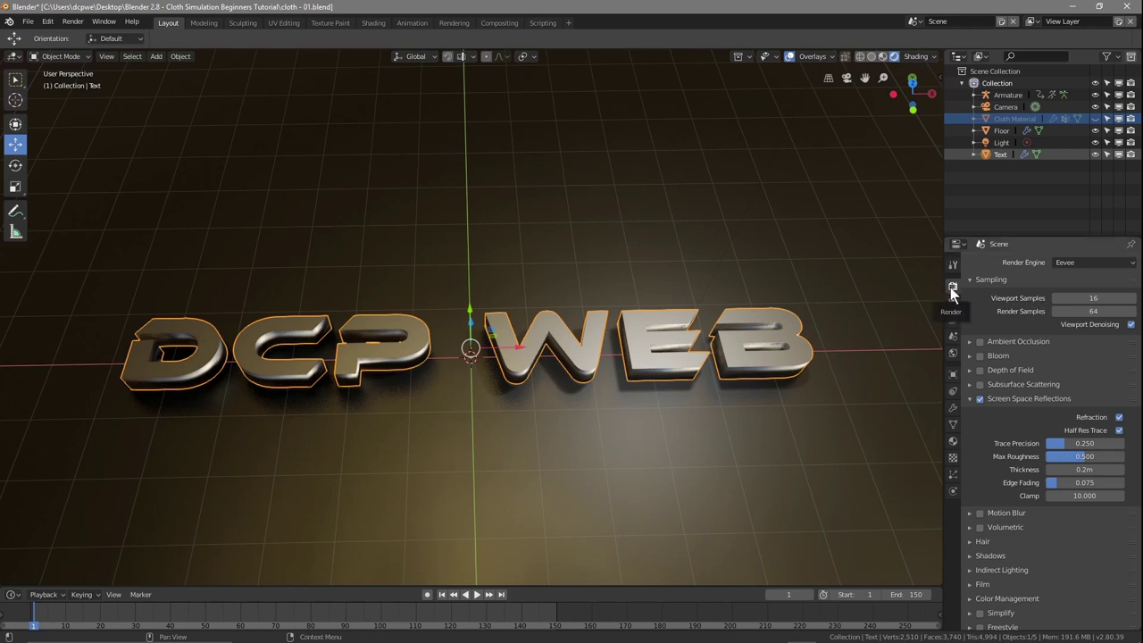
- Set both the Viewport Samples and the Render Samples to 120
click(1077, 298)
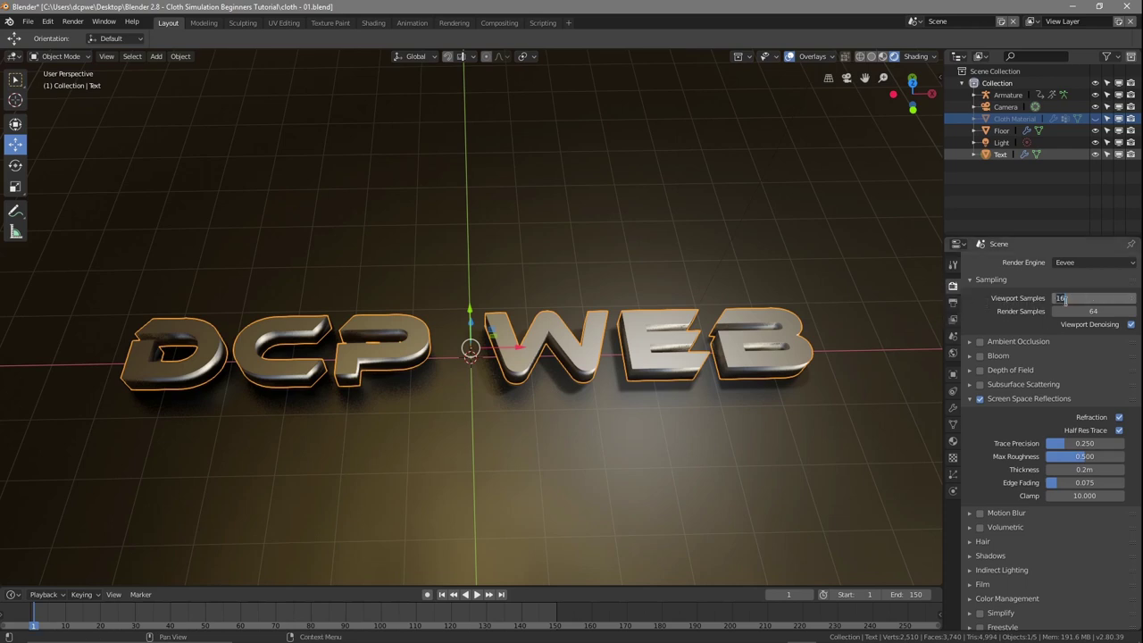
text(120)
key(Return)
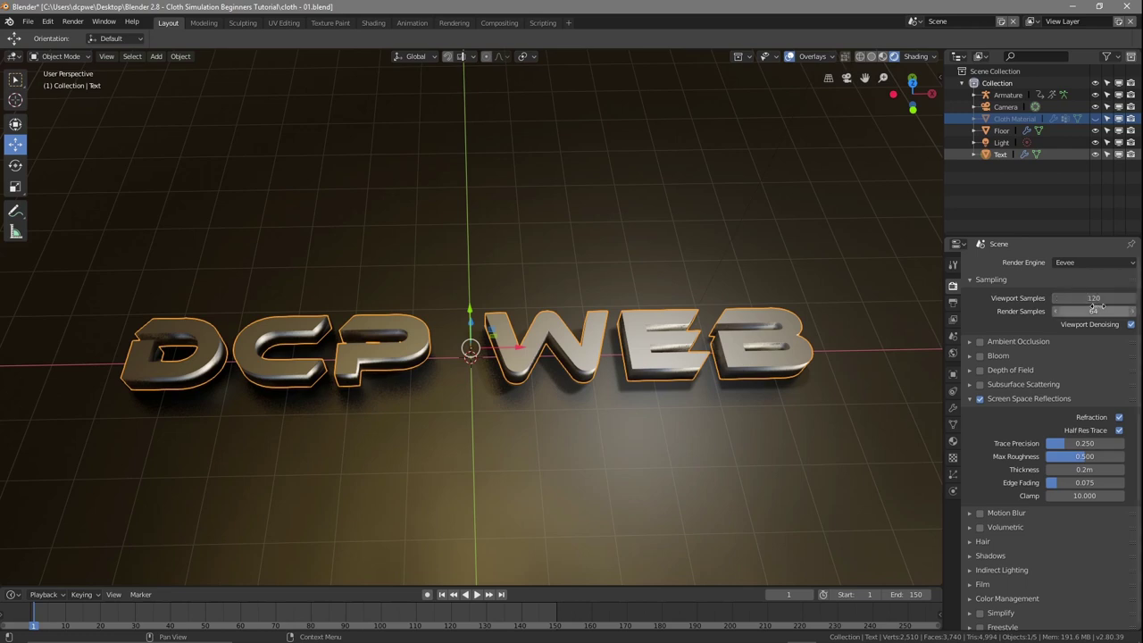
click(1090, 312)
key(Return)
middle_drag(489, 399, 491, 435)
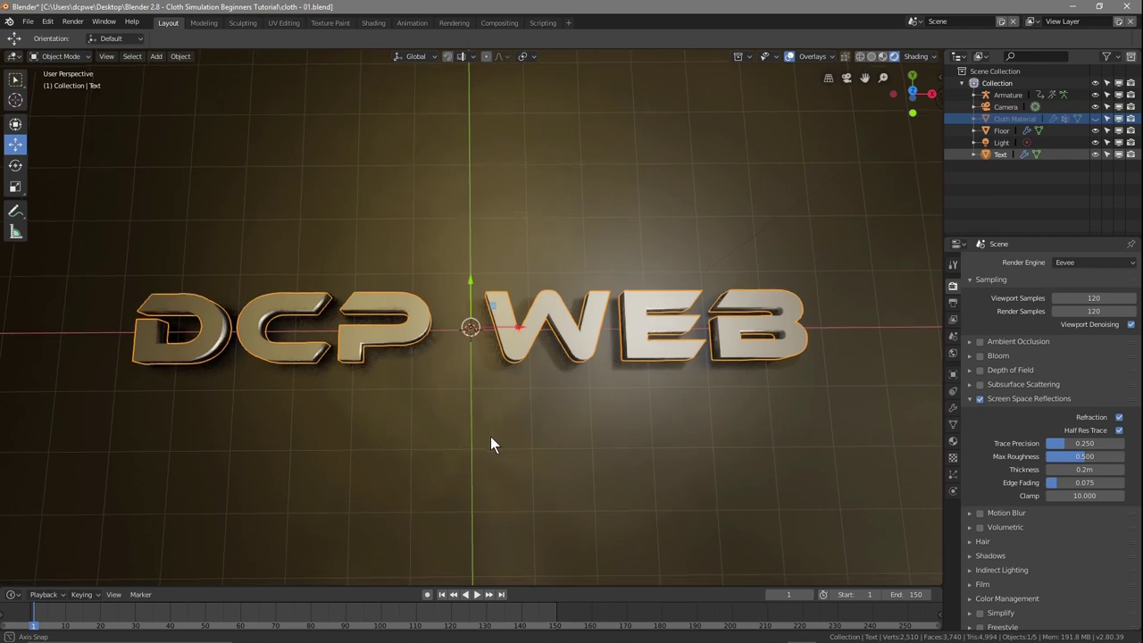
- Set the Floor material's Metallic to 0.491 and Specular to 0.518
click(997, 131)
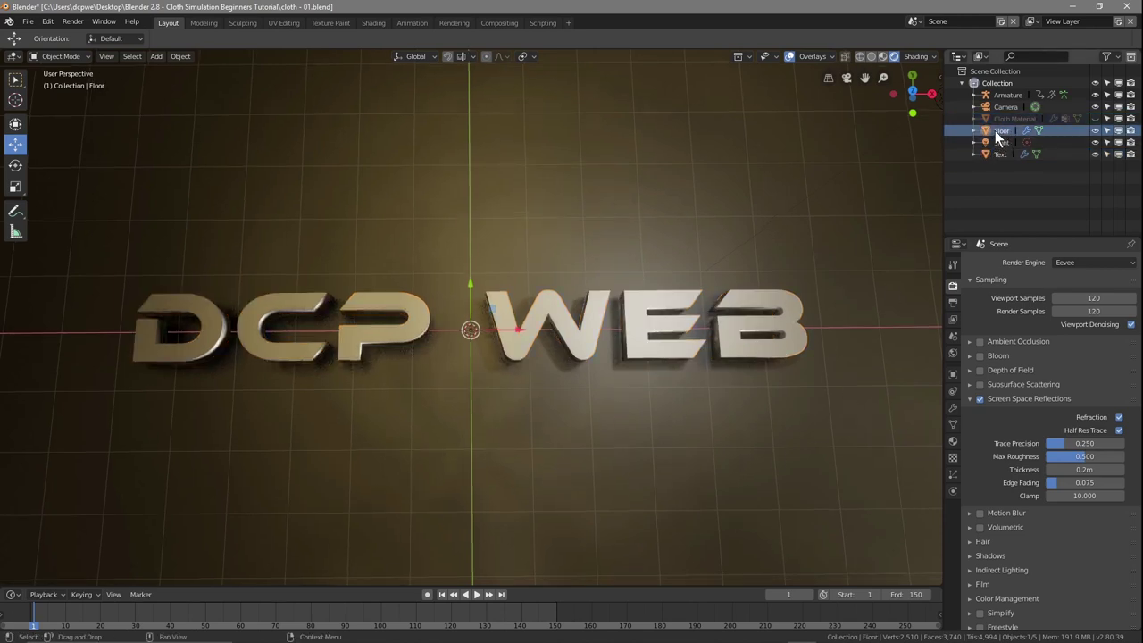
click(949, 458)
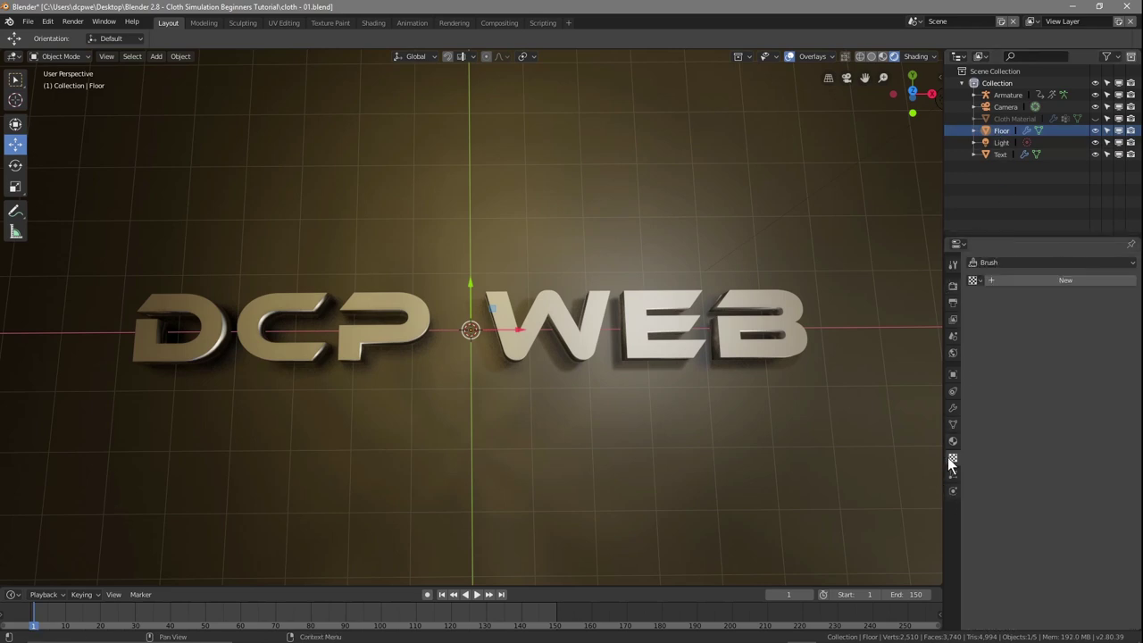
click(952, 440)
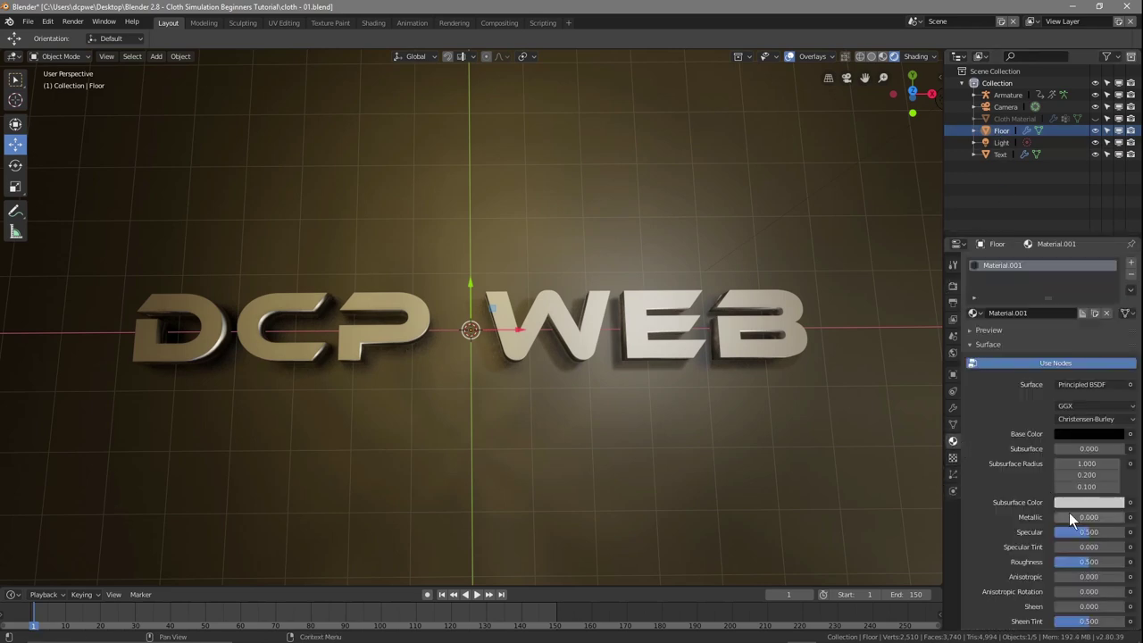
mouse_move(1070, 516)
mouse_down()
mouse_move(1139, 516)
mouse_move(1076, 516)
mouse_move(1121, 516)
mouse_move(1081, 516)
mouse_move(1092, 532)
mouse_move(1083, 532)
mouse_up()
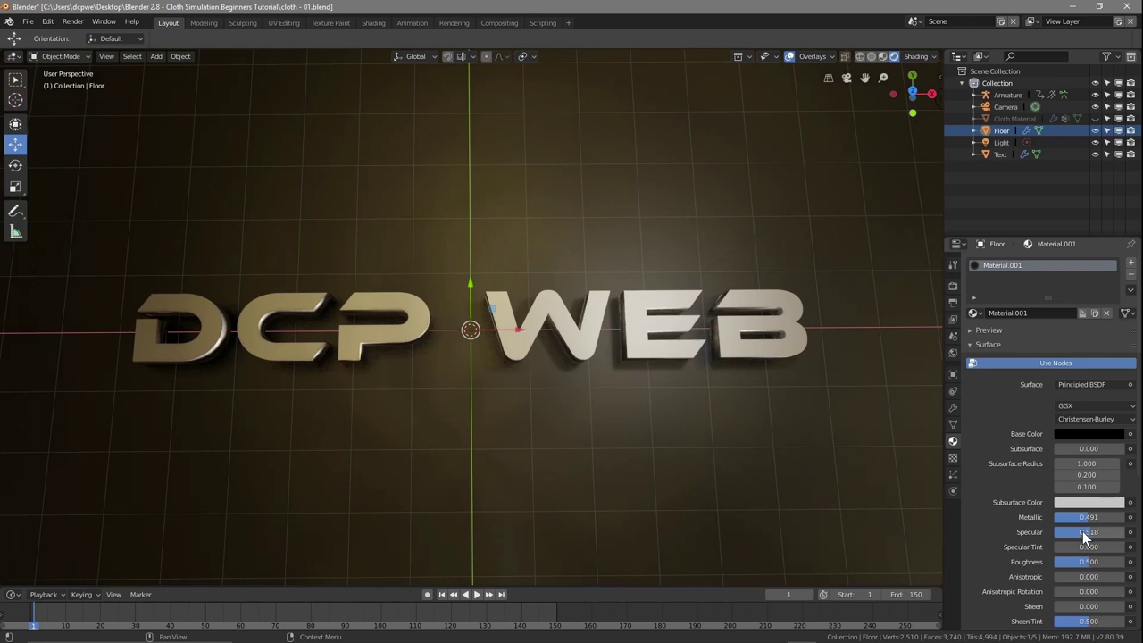
middle_drag(537, 452, 556, 332)
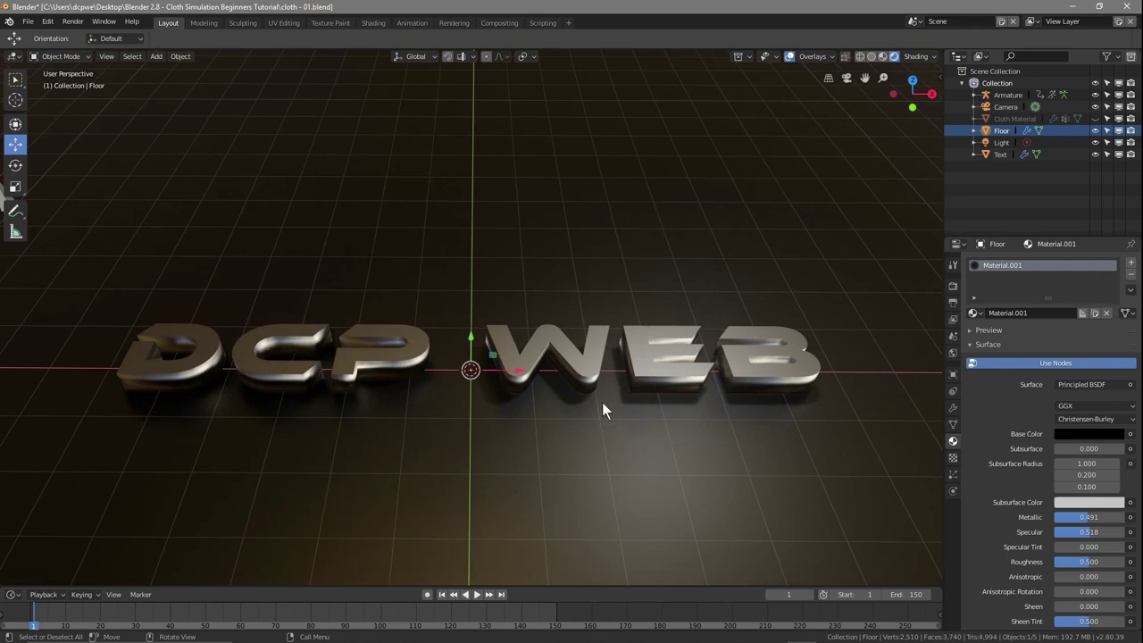
- Compare the scene with the point light hidden and shown, leaving the light visible
click(1000, 143)
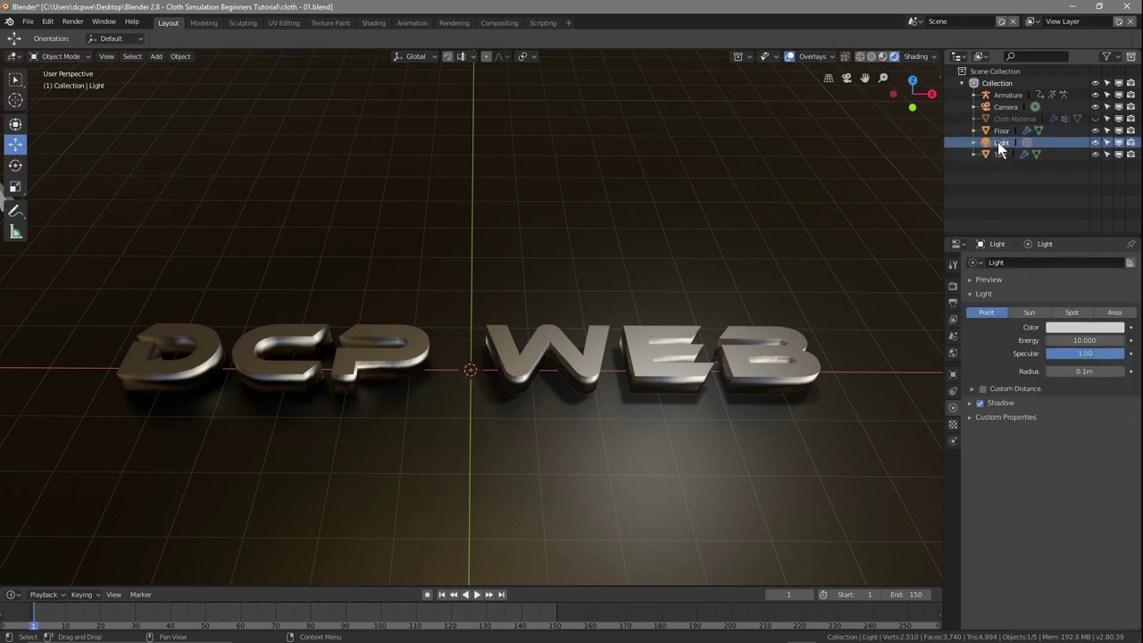
click(1095, 142)
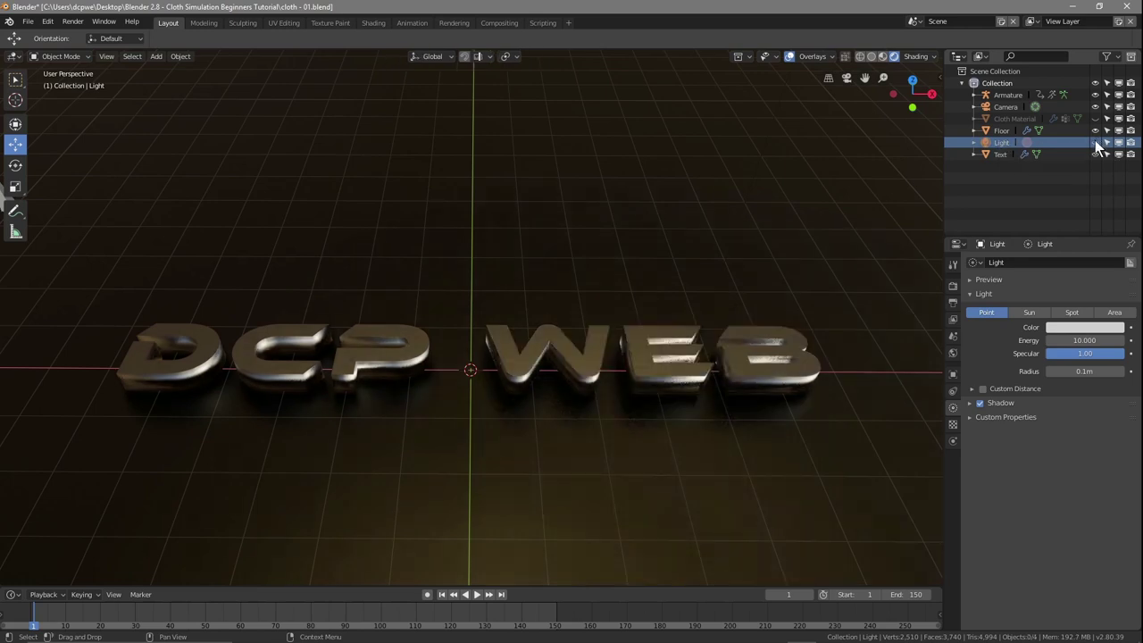
click(1095, 142)
click(1095, 142)
click(1095, 142)
click(1095, 142)
click(1094, 142)
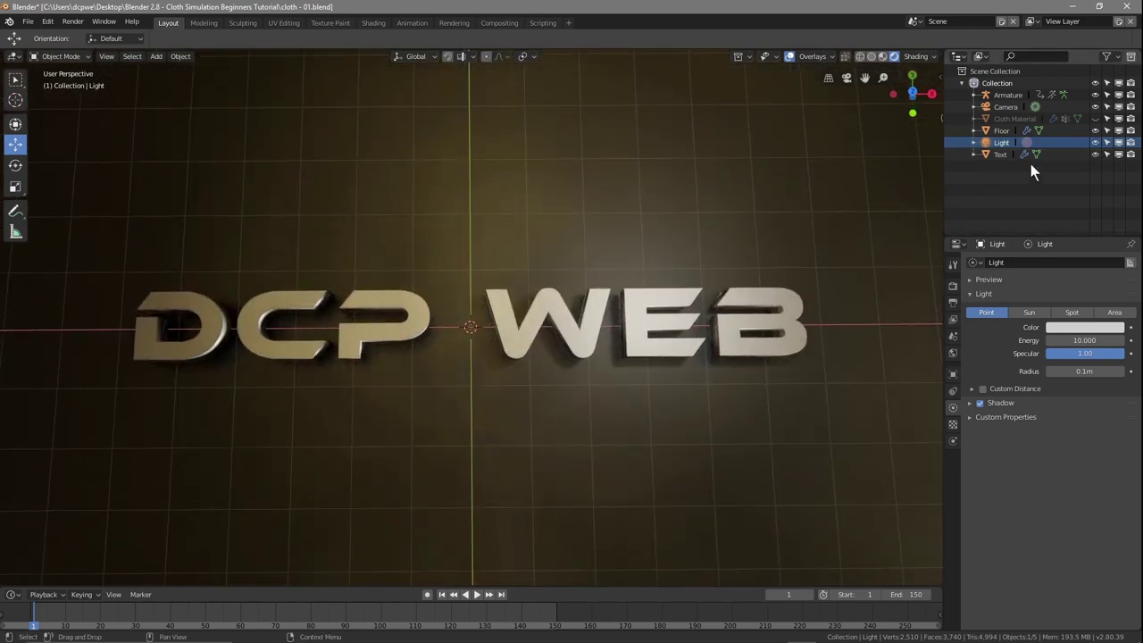
click(1095, 142)
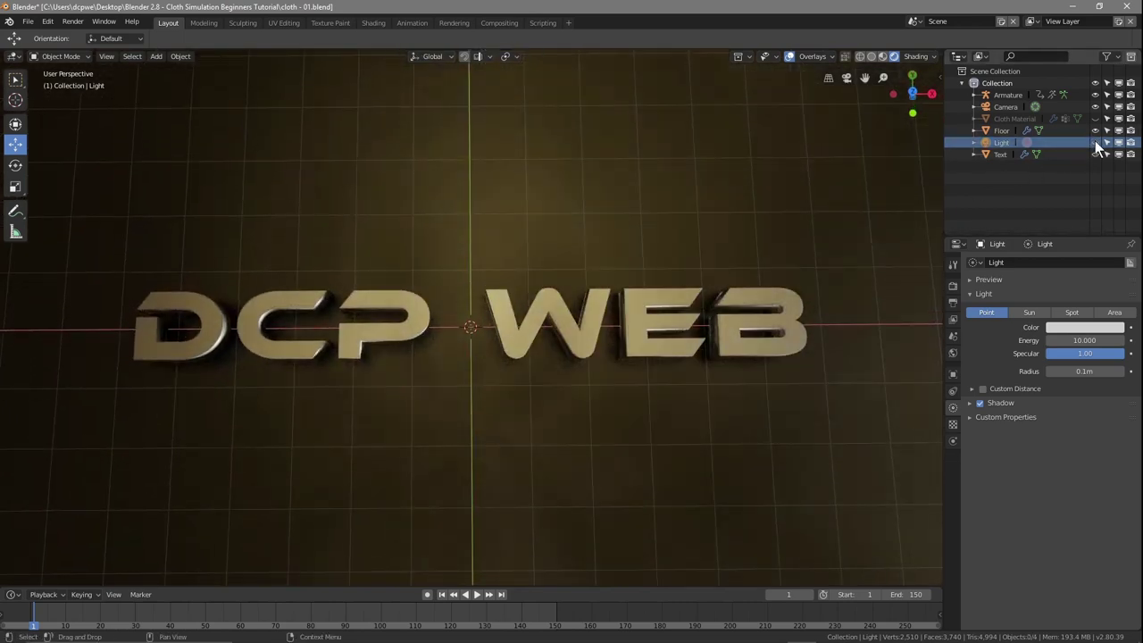
mouse_move(627, 417)
middle_down()
mouse_move(623, 426)
mouse_move(628, 409)
middle_up()
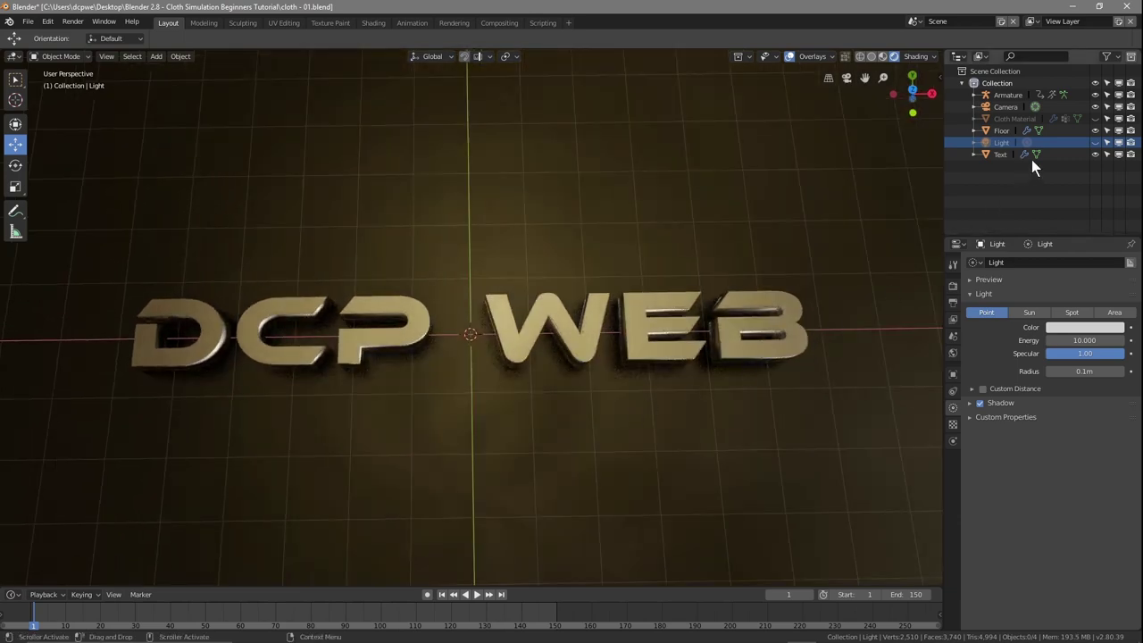
click(1095, 142)
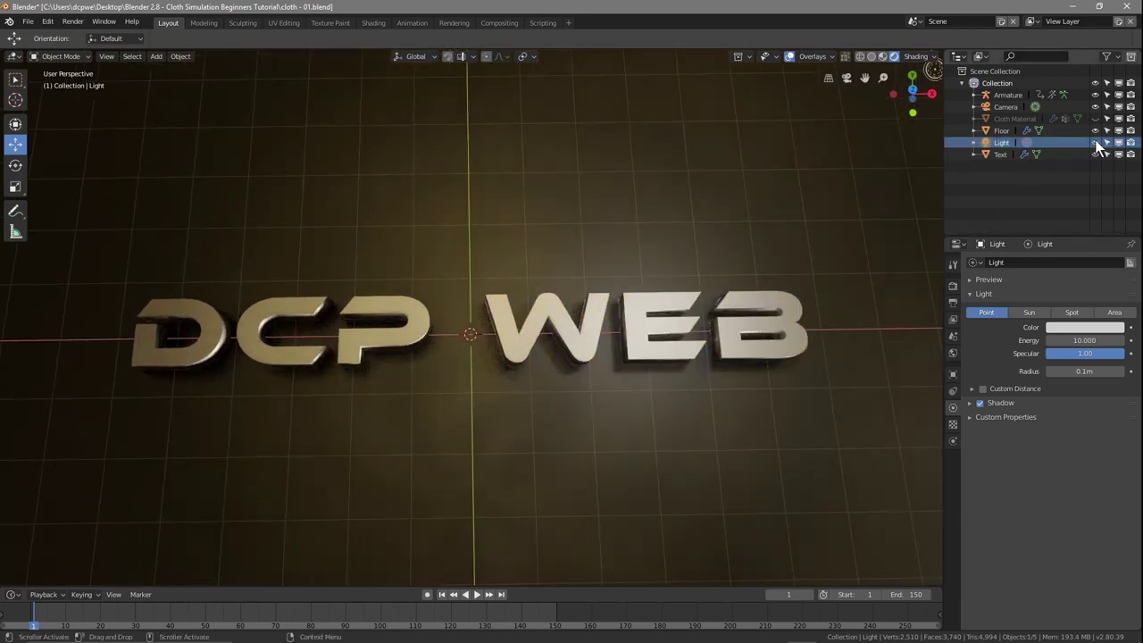
- Change the Light to a Sun type and set its Energy to 1.000
click(1033, 312)
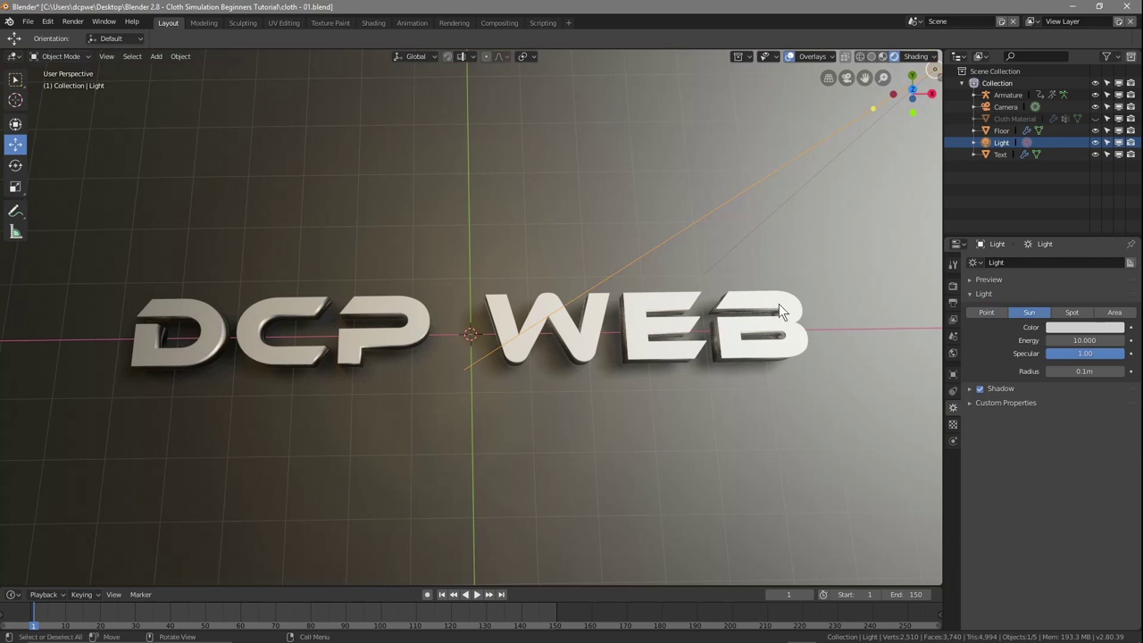
drag(1086, 340, 987, 340)
middle_drag(581, 364, 559, 394)
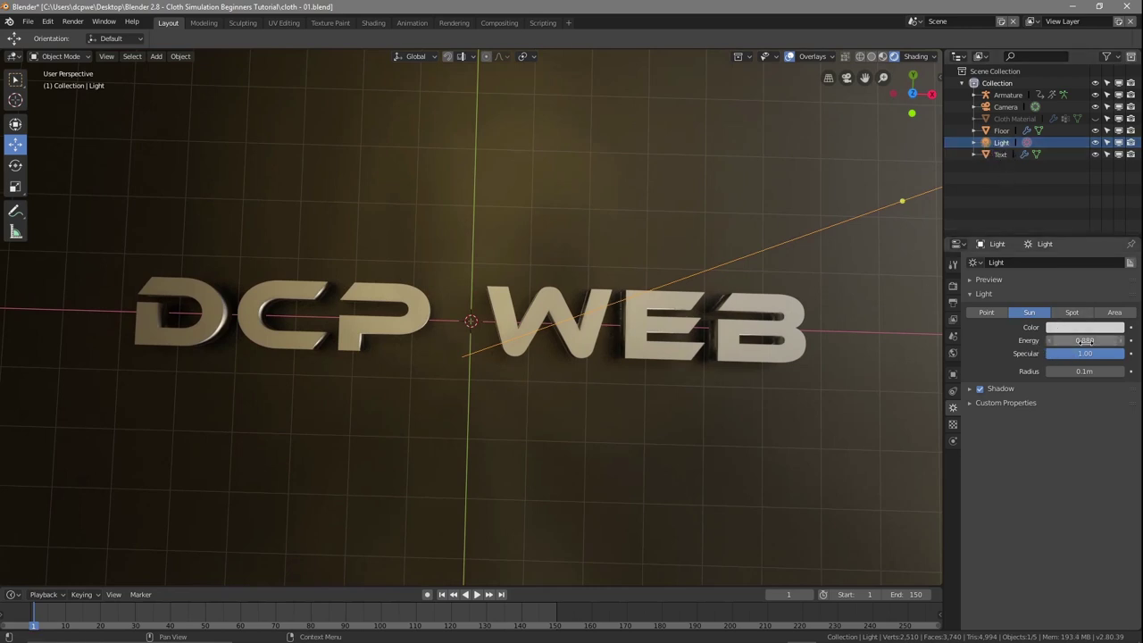
click(1123, 341)
click(1124, 341)
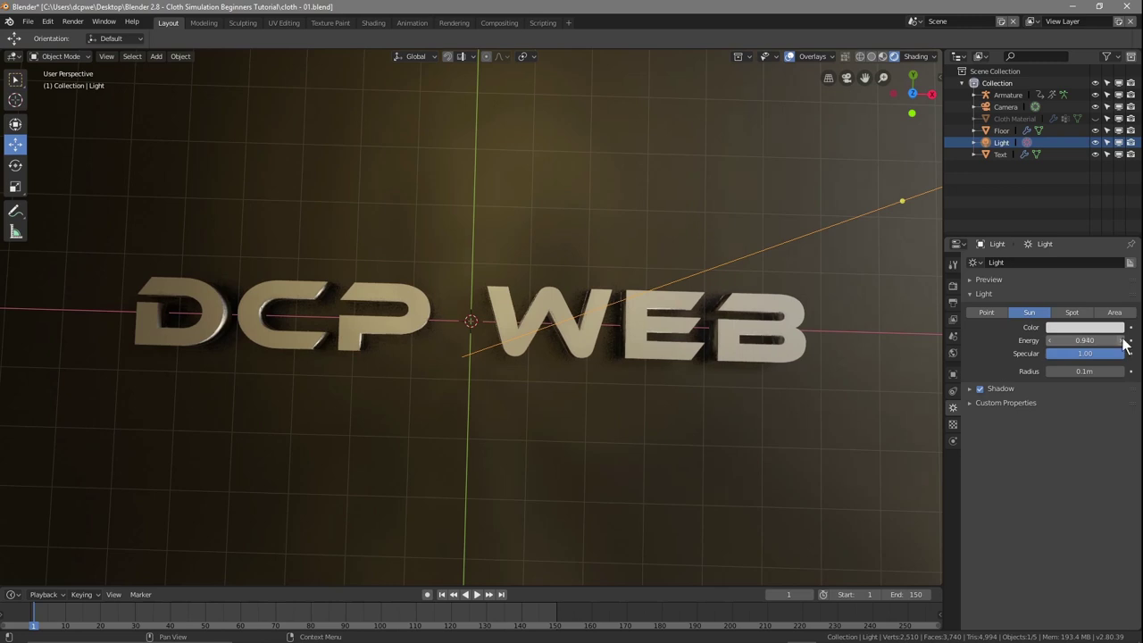
click(1124, 341)
click(1124, 341)
click(1124, 341)
click(1123, 341)
click(1124, 341)
drag(1086, 341, 1086, 350)
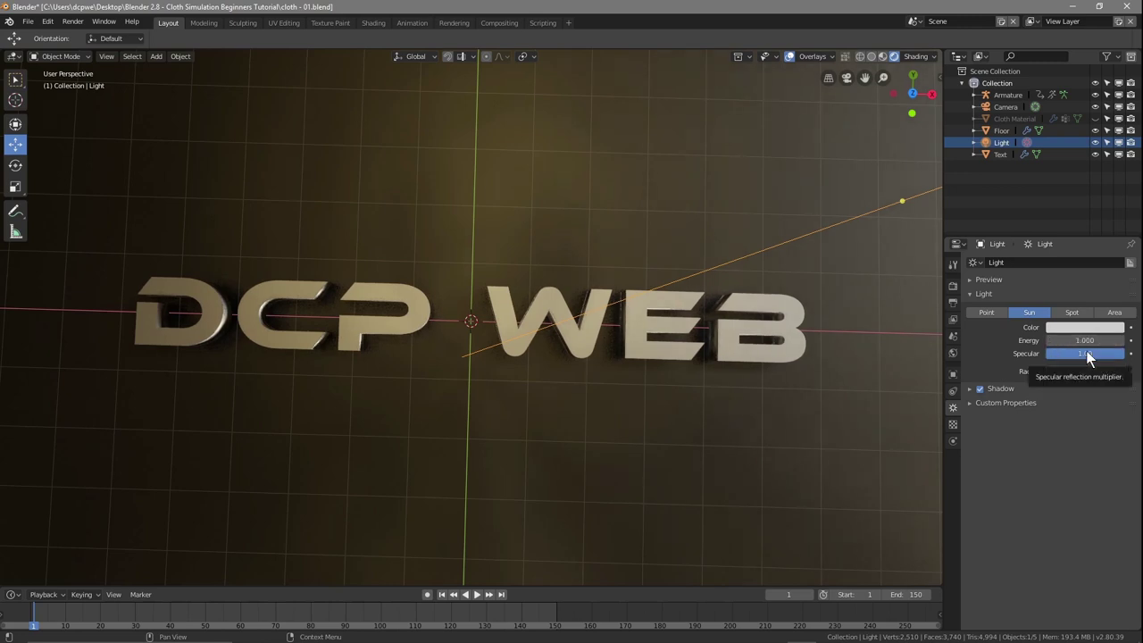
middle_drag(665, 358, 670, 349)
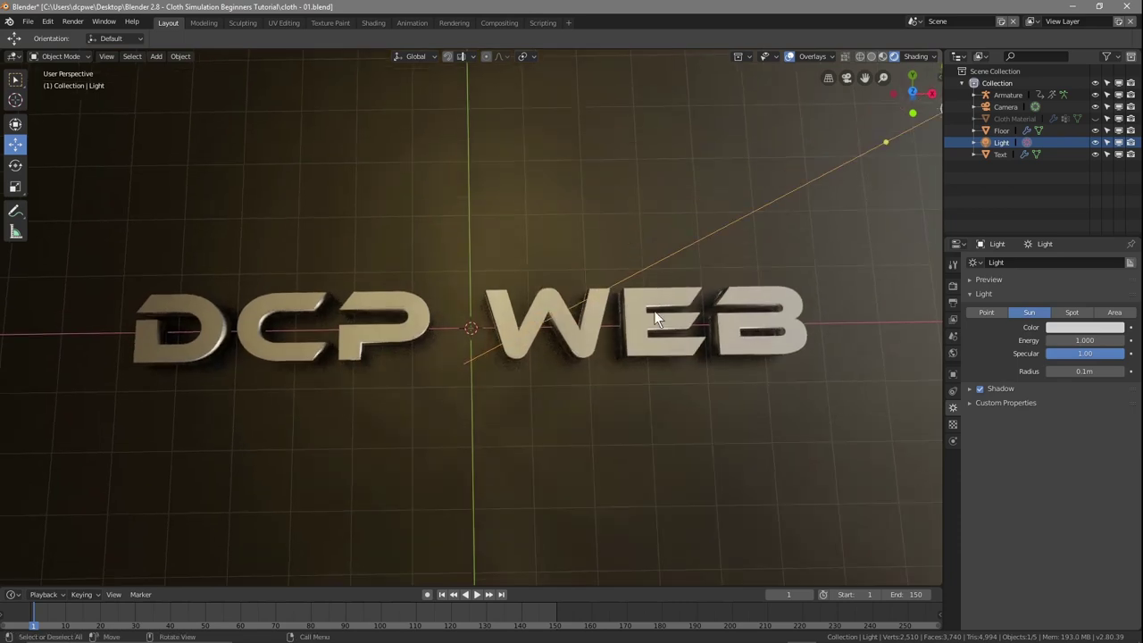
- Compare the scene with the sun light hidden and shown, and examine the lit text from several angles
click(1096, 142)
click(1096, 142)
click(1096, 142)
click(1096, 142)
click(1096, 142)
click(1095, 142)
click(1096, 142)
click(1096, 142)
click(1096, 142)
click(1096, 142)
middle_drag(669, 334, 671, 310)
middle_drag(661, 288, 661, 330)
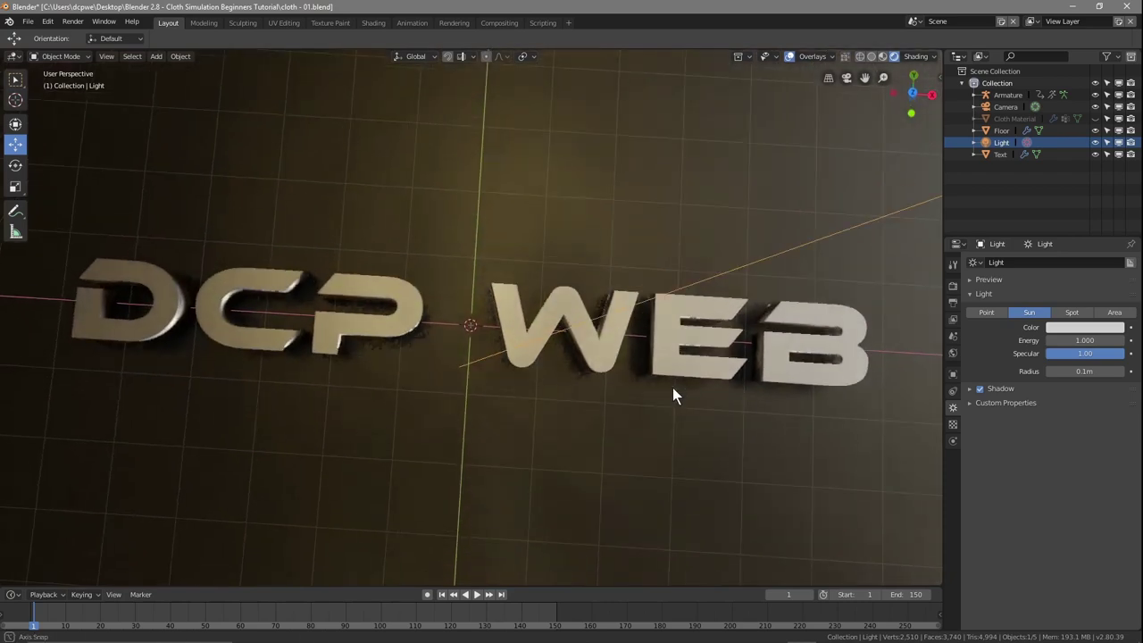
middle_drag(672, 393, 627, 333)
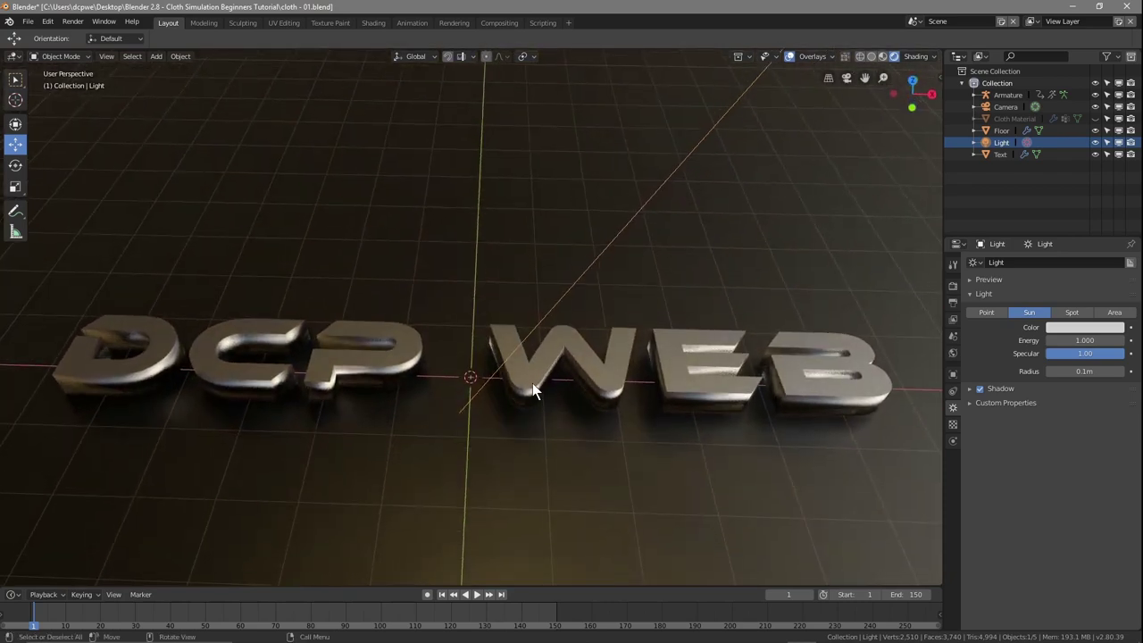
middle_drag(533, 381, 542, 431)
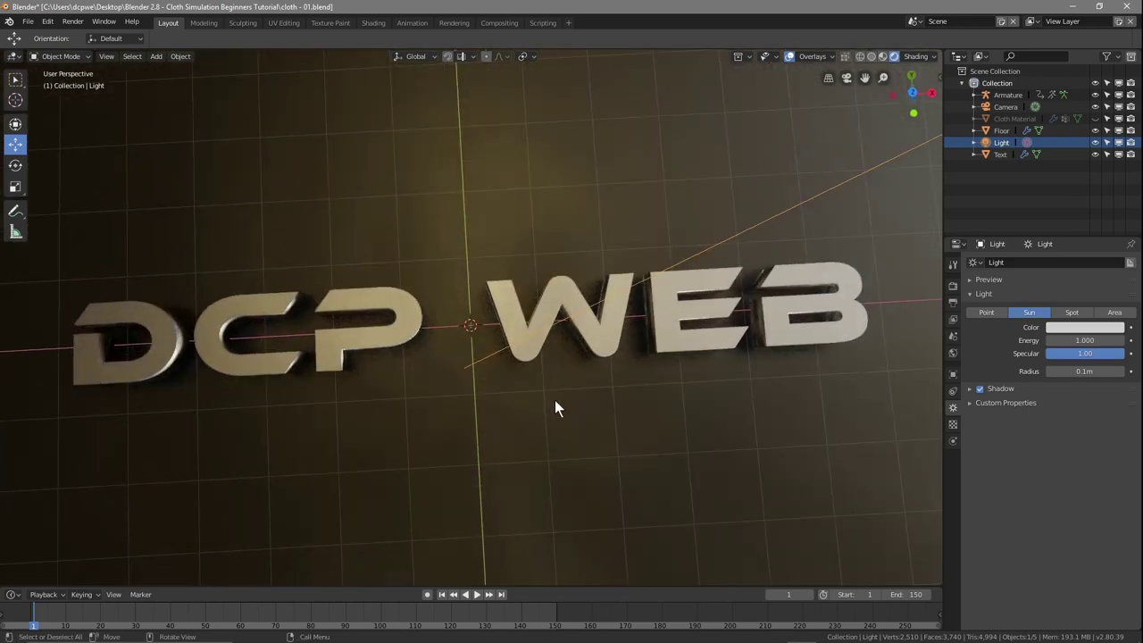
- Show the Cloth Material object in the camera view and preview its animation, stopping at frame 80
key(KP_0)
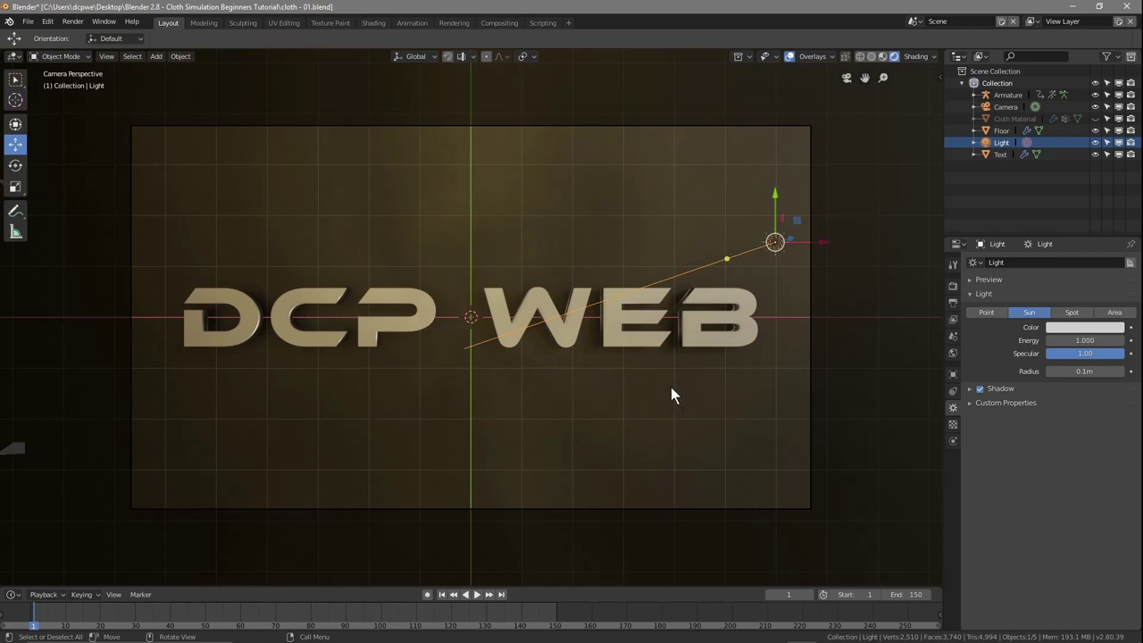
click(1096, 118)
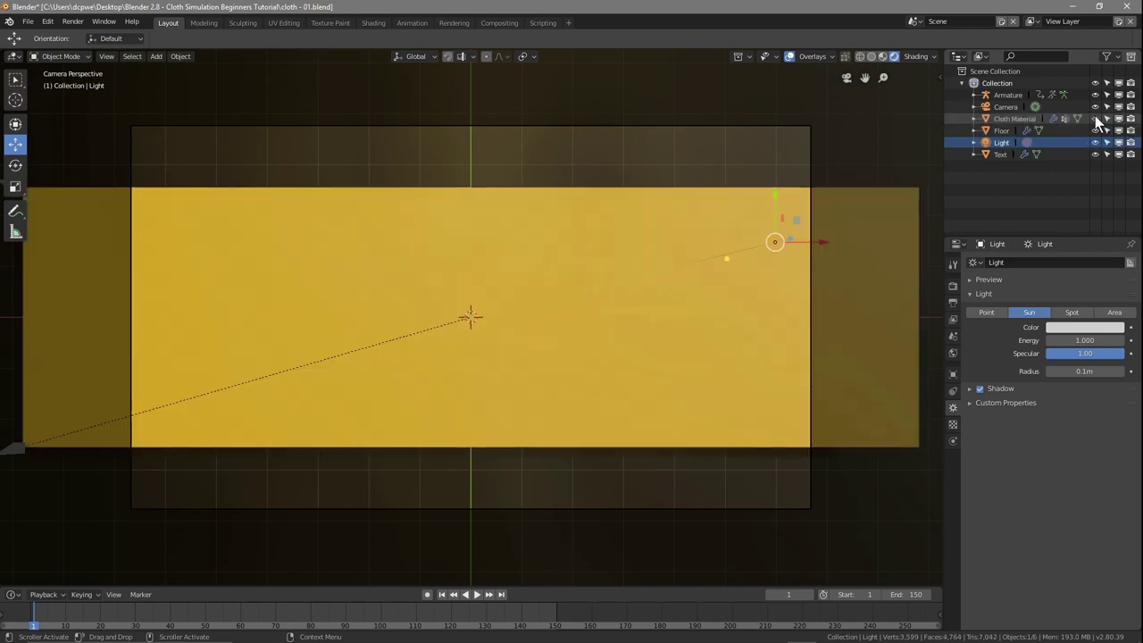
key(space)
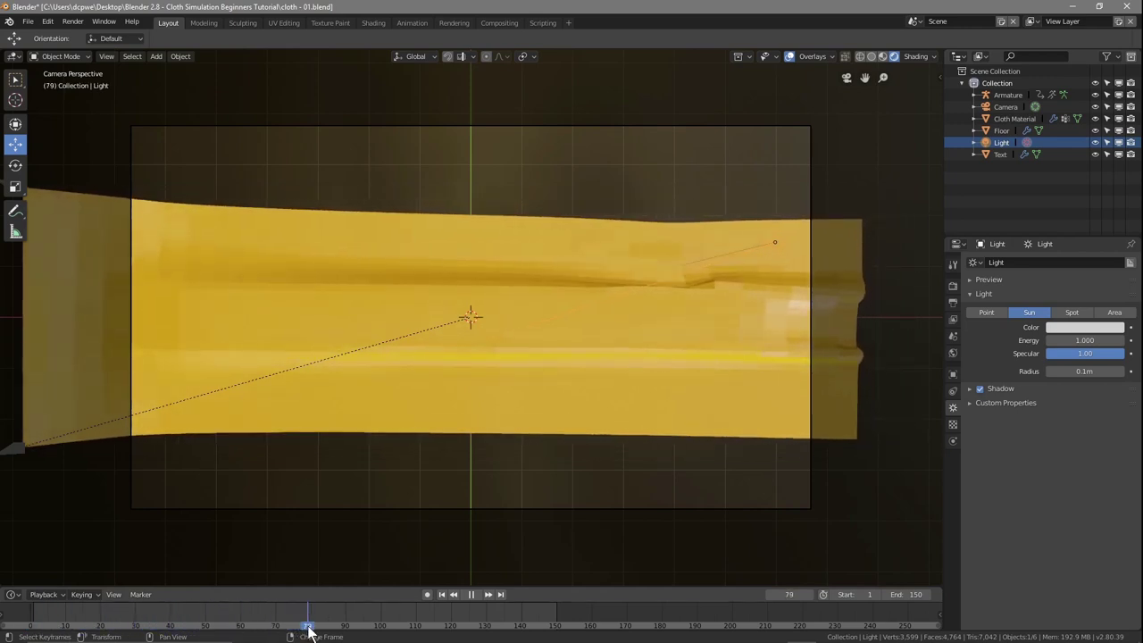
drag(420, 622, 311, 625)
key(space)
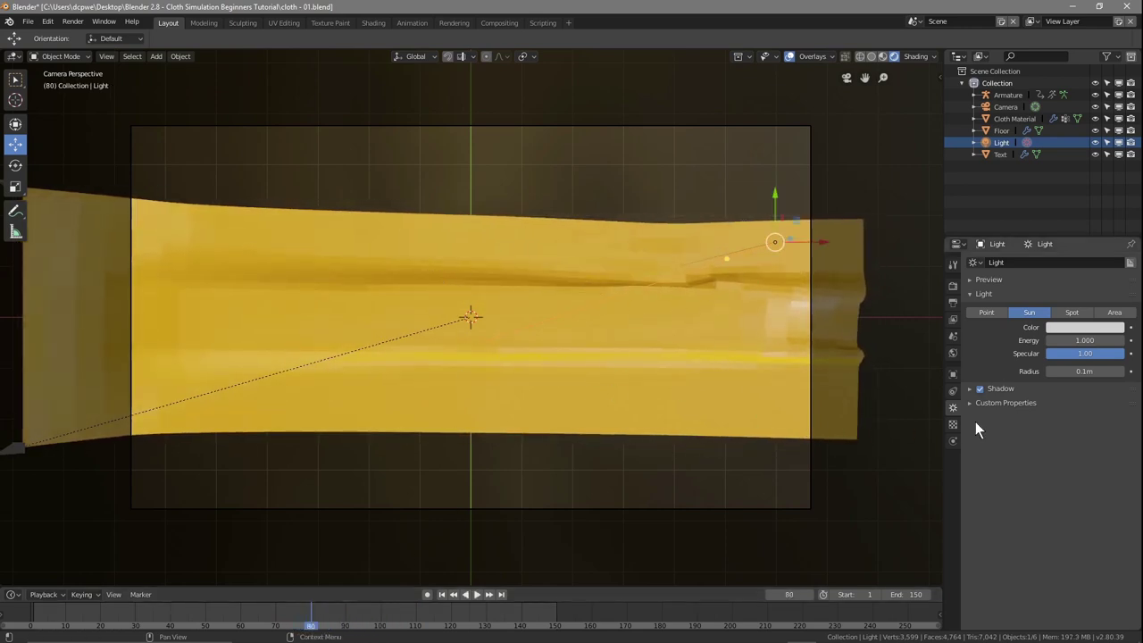
- Set the cloth material's Metallic to 1.000, Specular to 0.564 and Roughness to 0.191, and replay the animation, ending at frame 80
click(1015, 119)
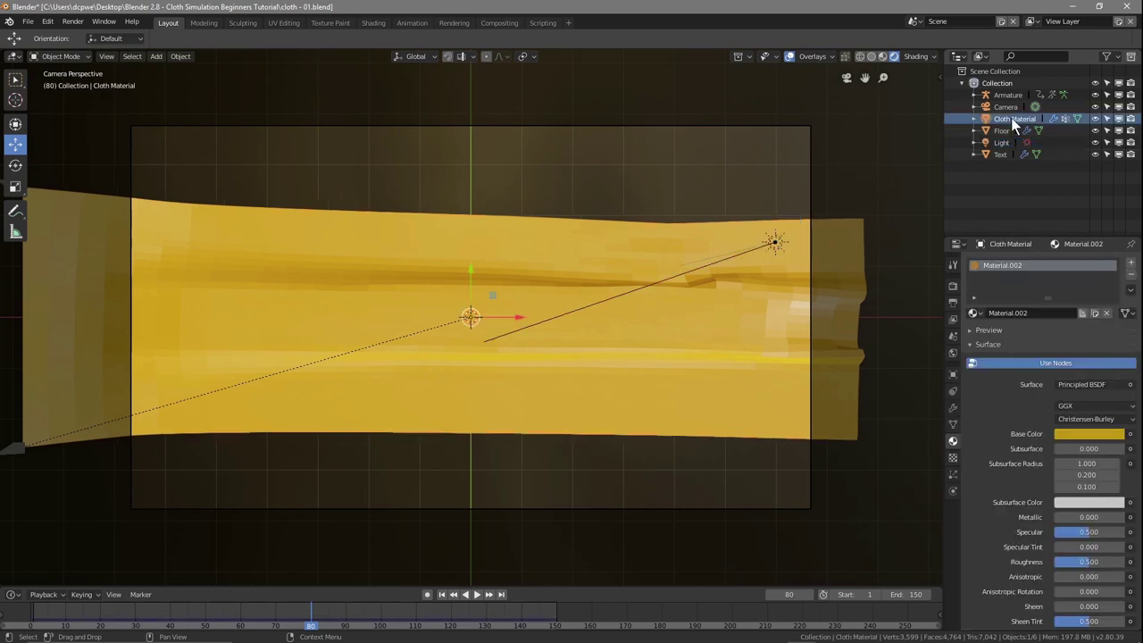
drag(1064, 517, 1125, 517)
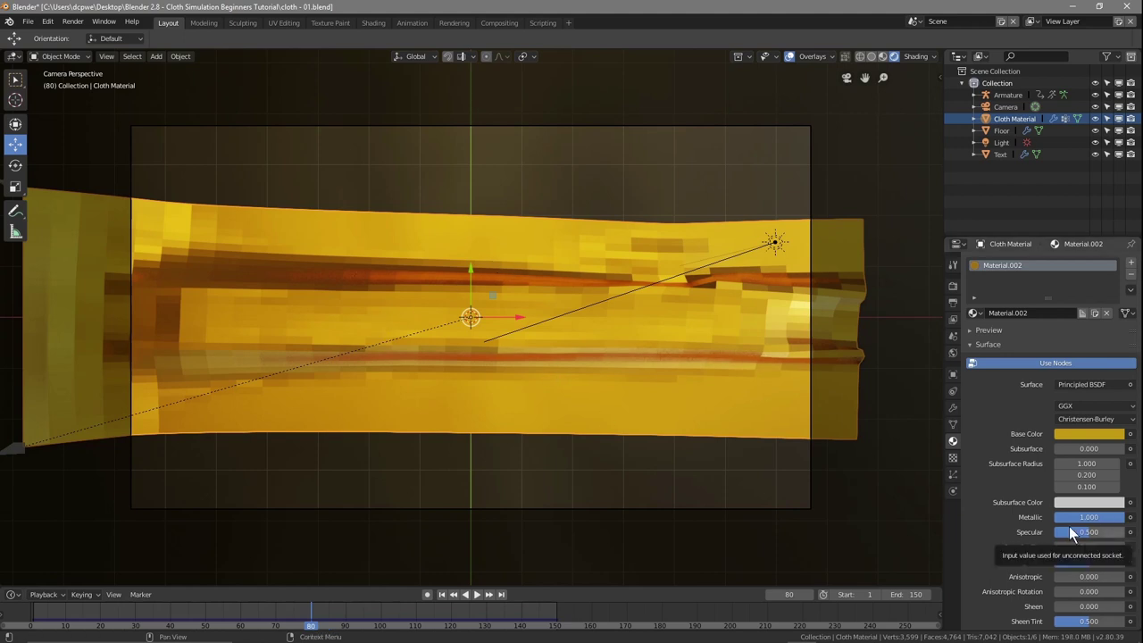
mouse_move(1086, 531)
mouse_down()
mouse_move(1055, 531)
mouse_move(1117, 532)
mouse_move(1090, 531)
mouse_move(1066, 561)
mouse_up()
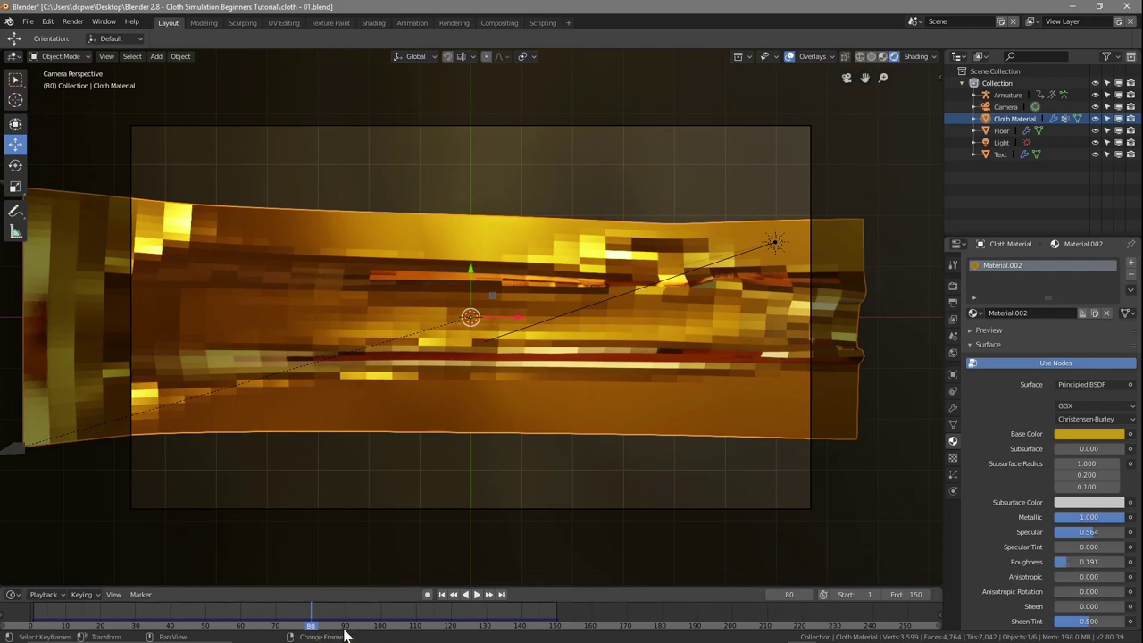
key(space)
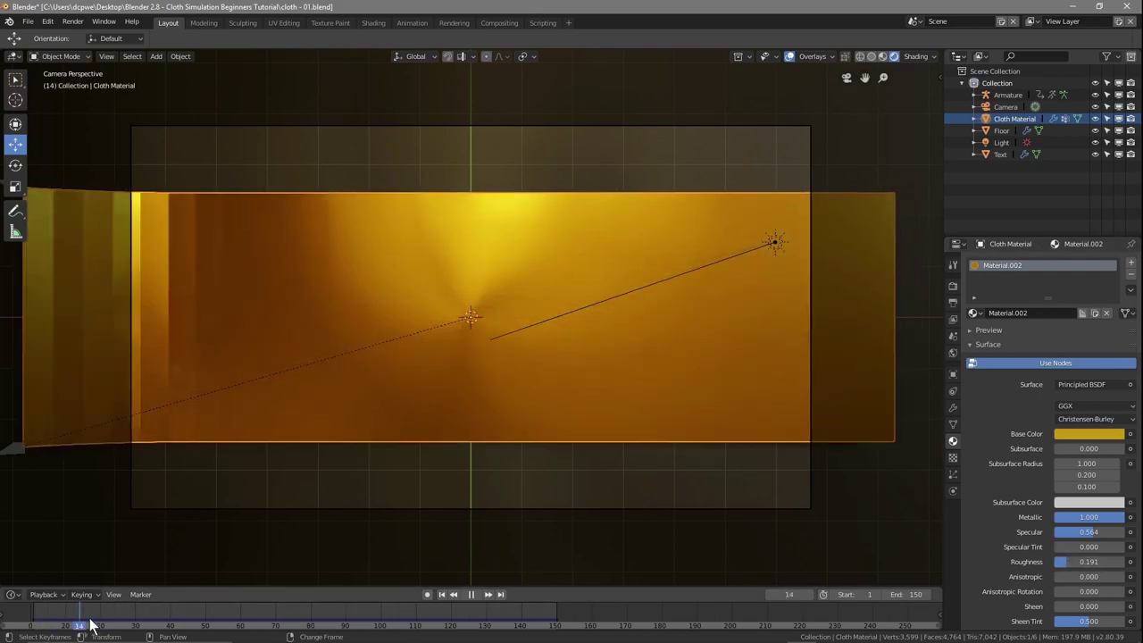
drag(156, 628, 311, 623)
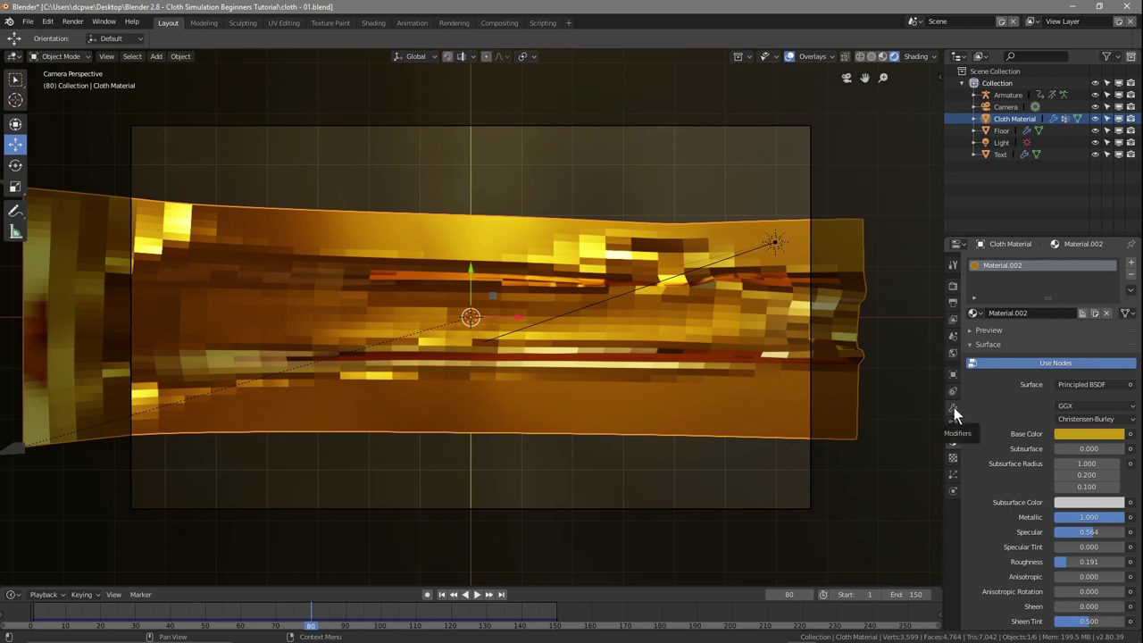
- Add a Subdivision Surface modifier to the cloth with View and Render subdivisions of 3, and shade the cloth smooth
click(954, 407)
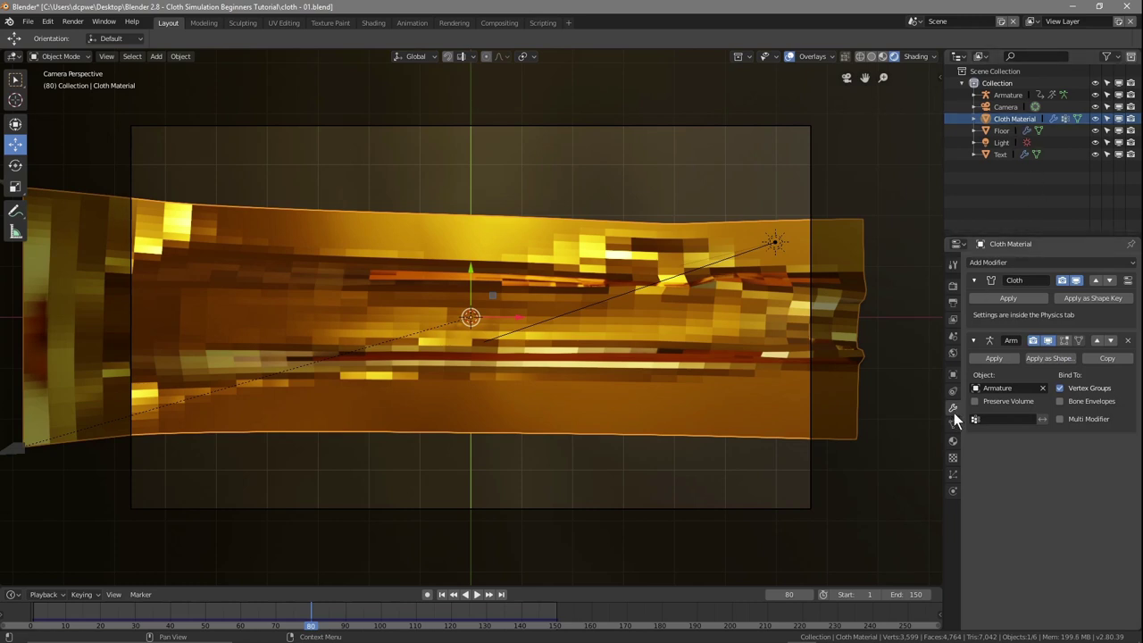
click(998, 264)
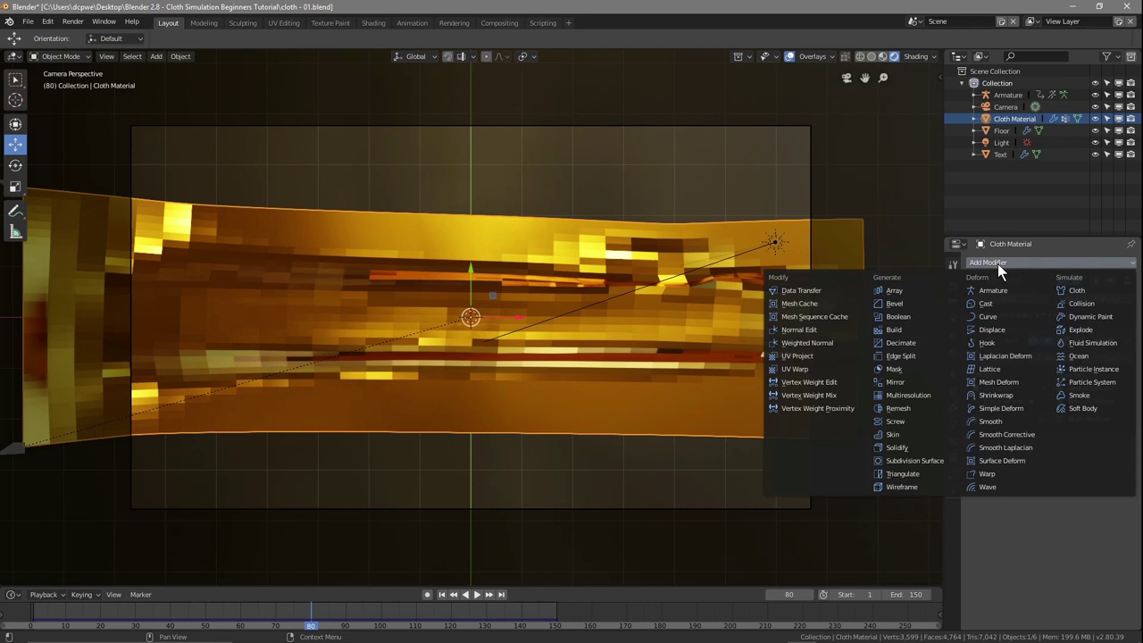
click(915, 460)
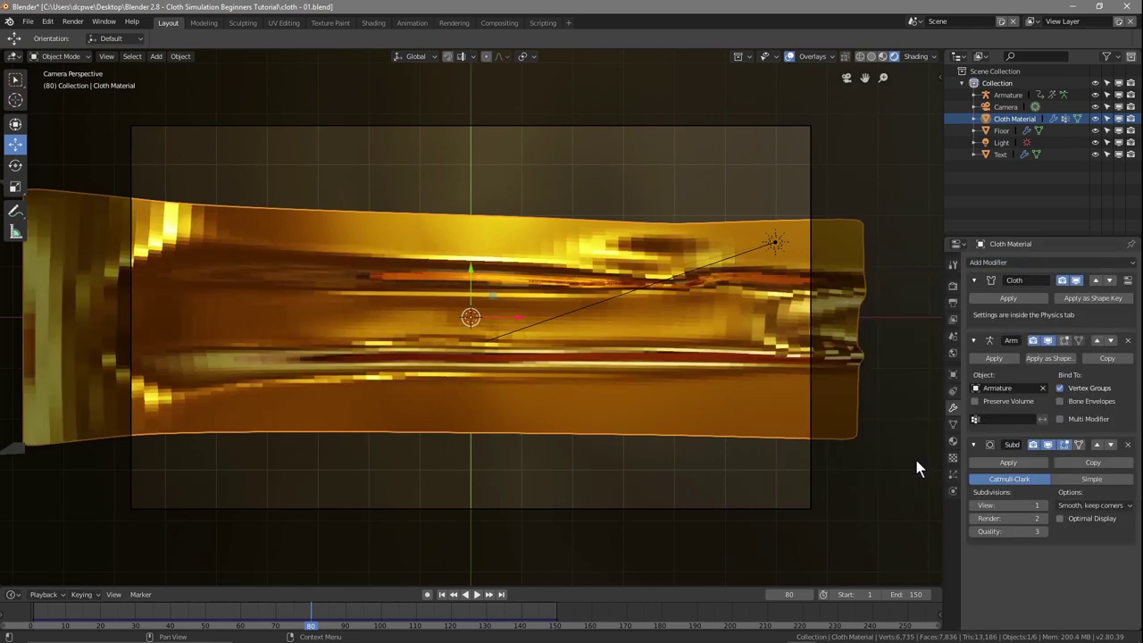
click(1043, 504)
click(1043, 505)
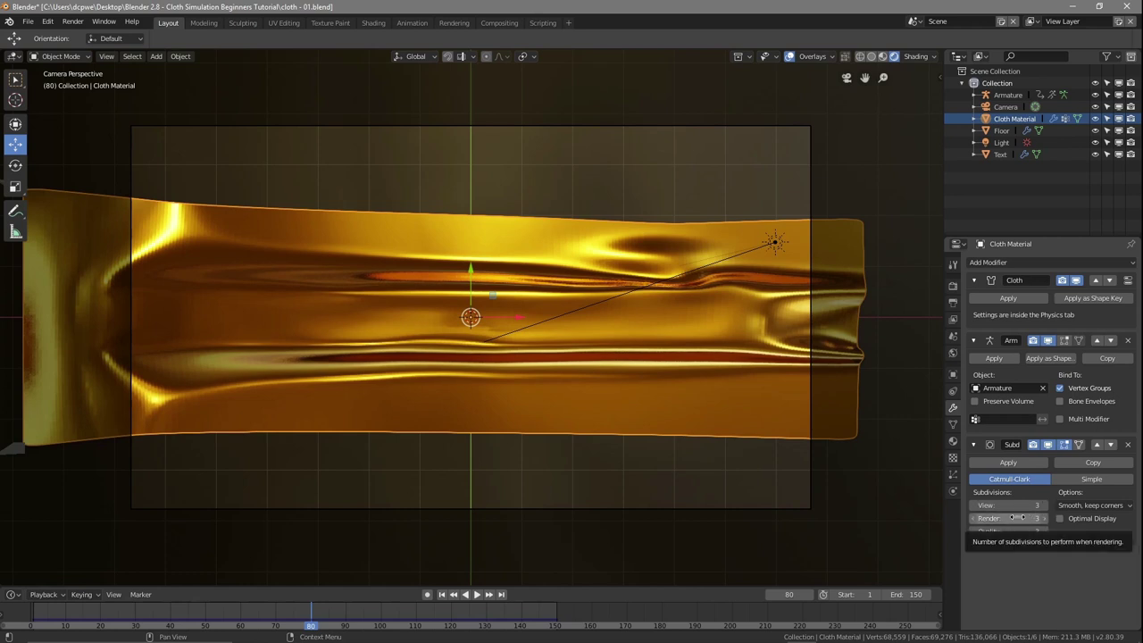
click(181, 55)
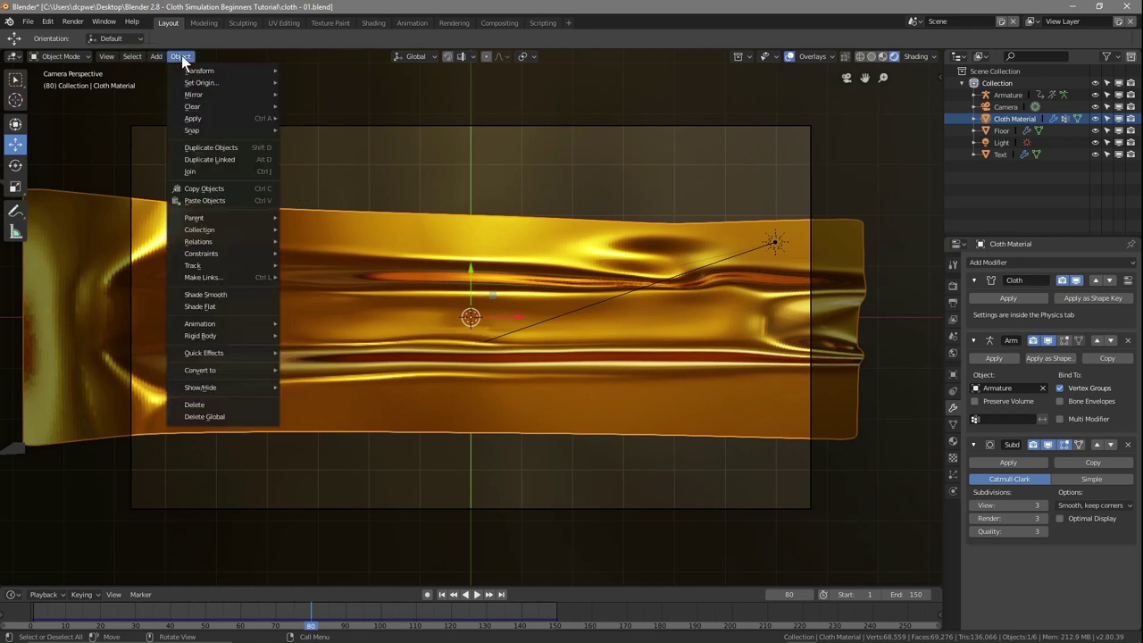
click(205, 293)
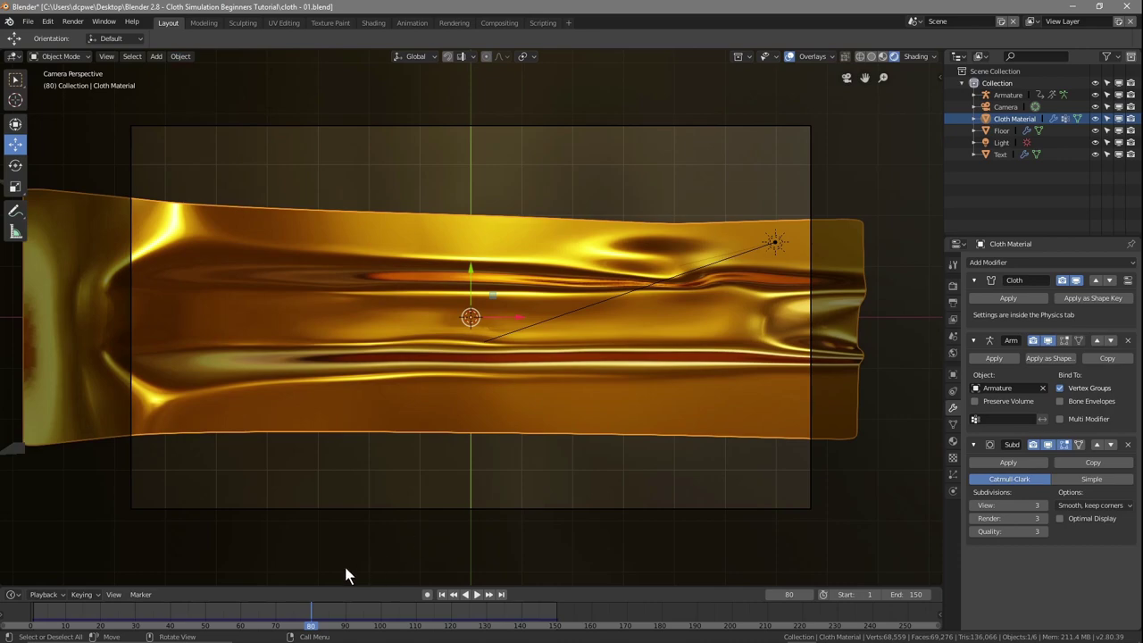
- Scrub and play the smoothed cloth's animation from the first frame to examine its folds and reflections
drag(313, 628, 51, 625)
key(space)
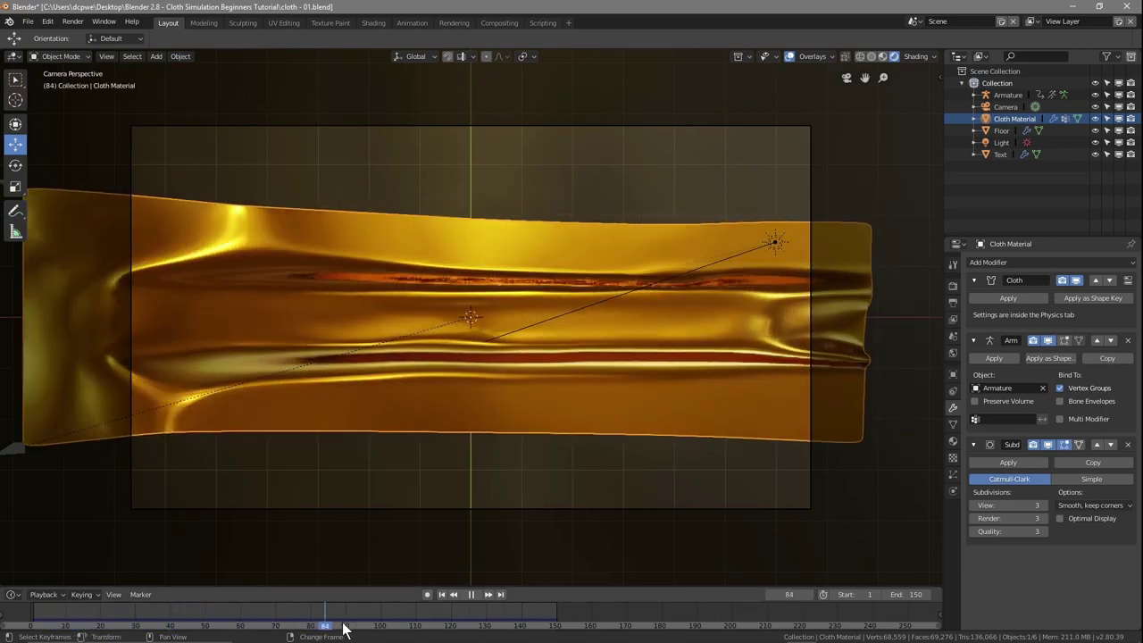
drag(256, 612, 38, 621)
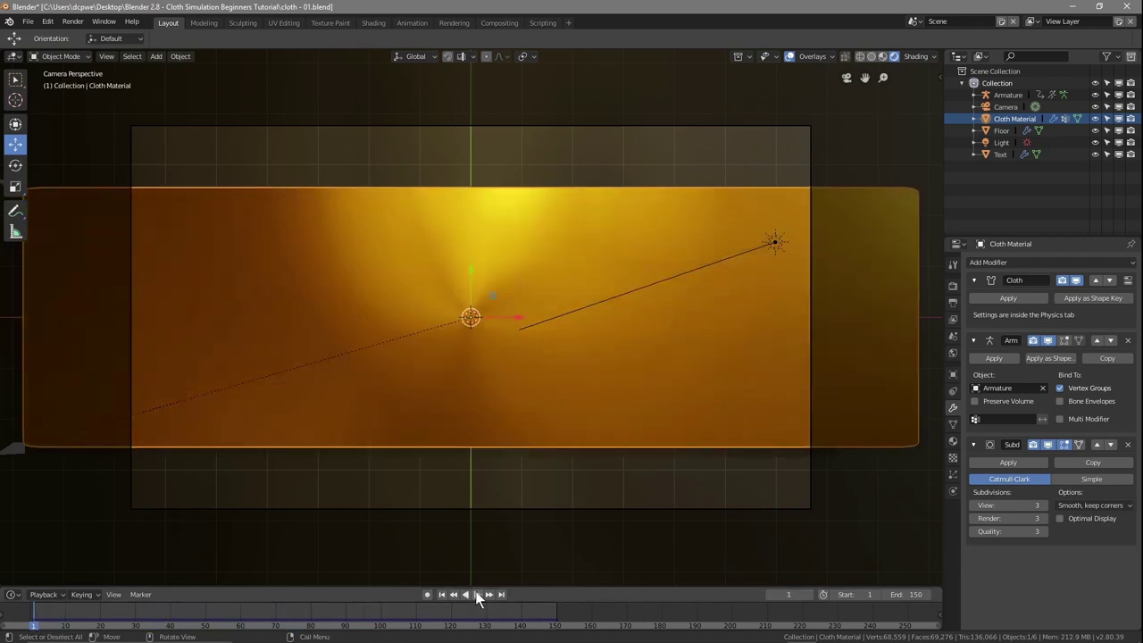
click(472, 595)
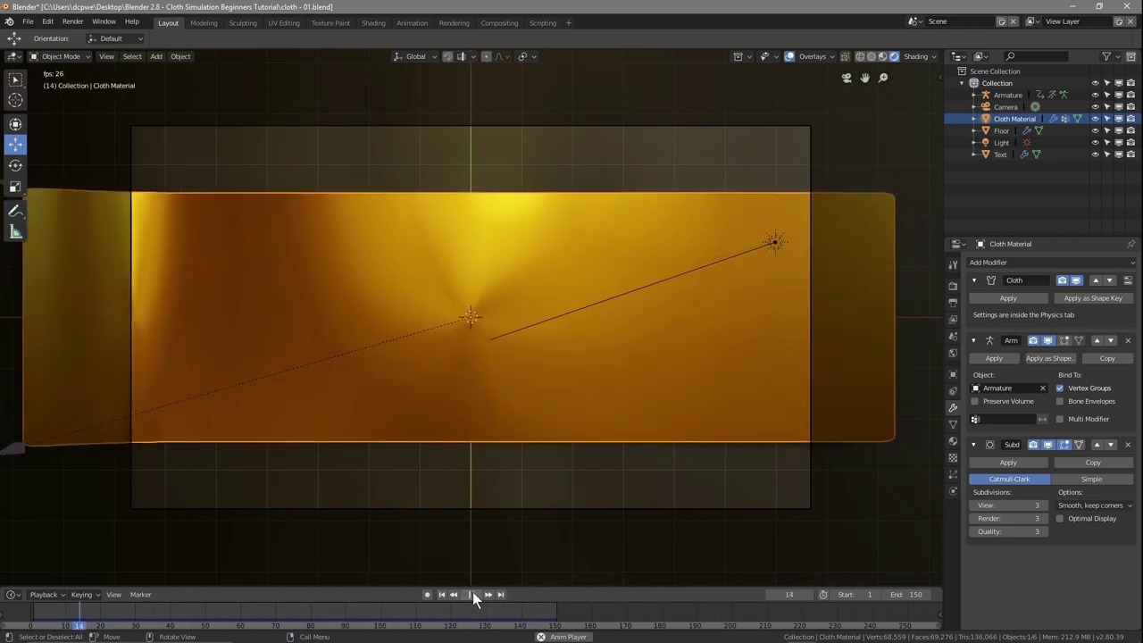
click(473, 594)
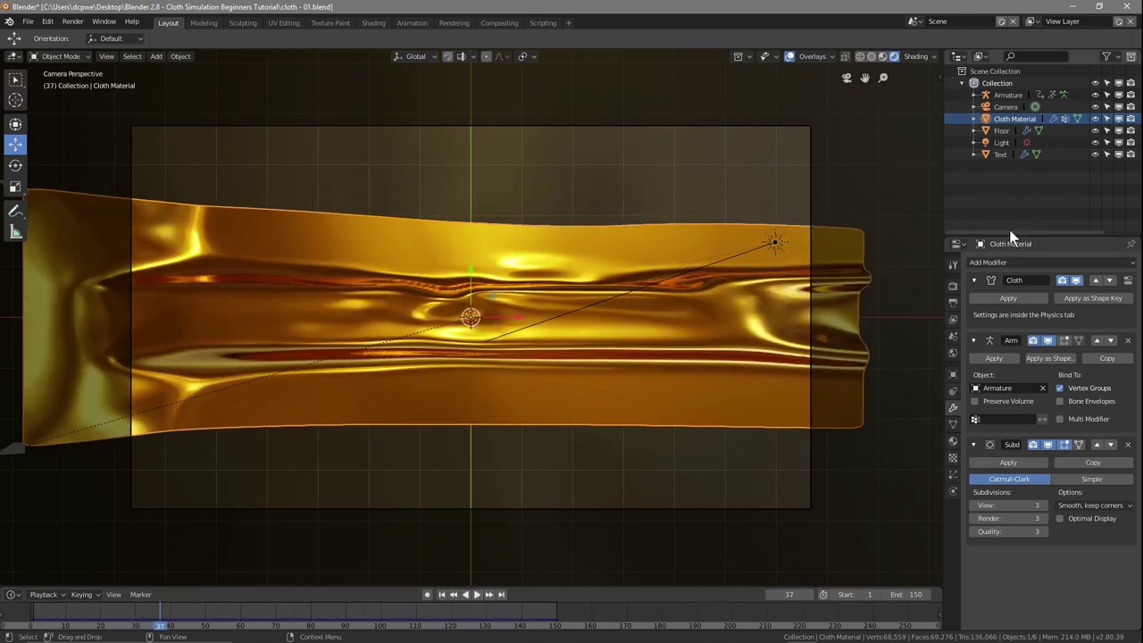
- Set the cloth material's Roughness to 0.200
click(952, 442)
mouse_move(1059, 561)
mouse_down()
mouse_move(1125, 561)
mouse_move(1055, 562)
mouse_move(1091, 562)
mouse_move(1069, 561)
mouse_up()
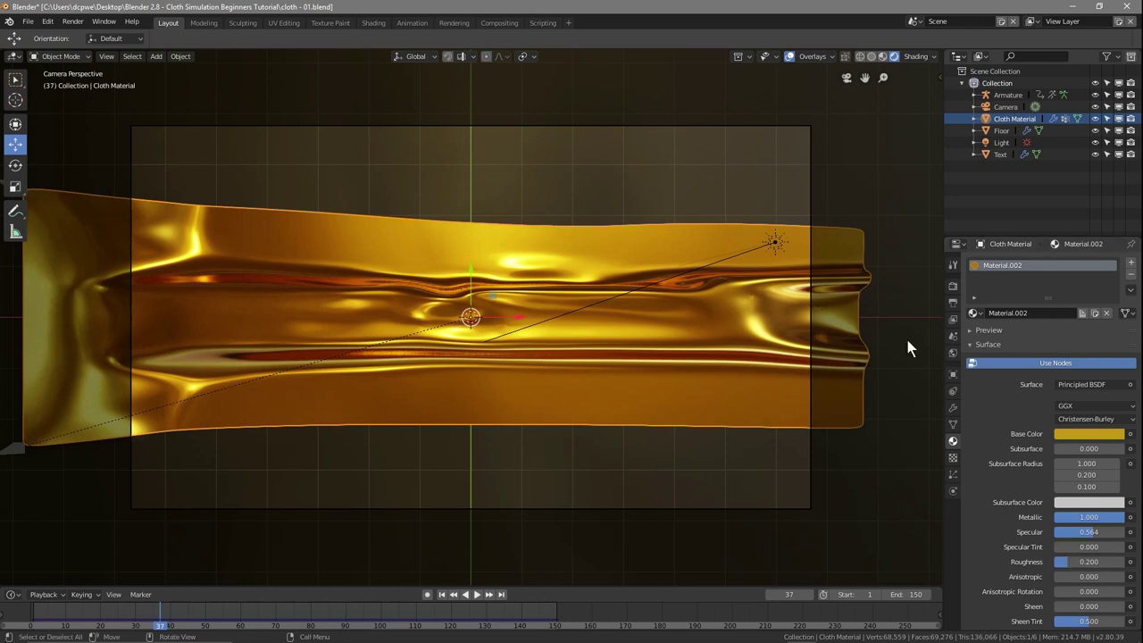
- Set the Eevee Screen Space Reflections to a Trace Precision of 0.218 and a Max Roughness of 0.492
click(952, 287)
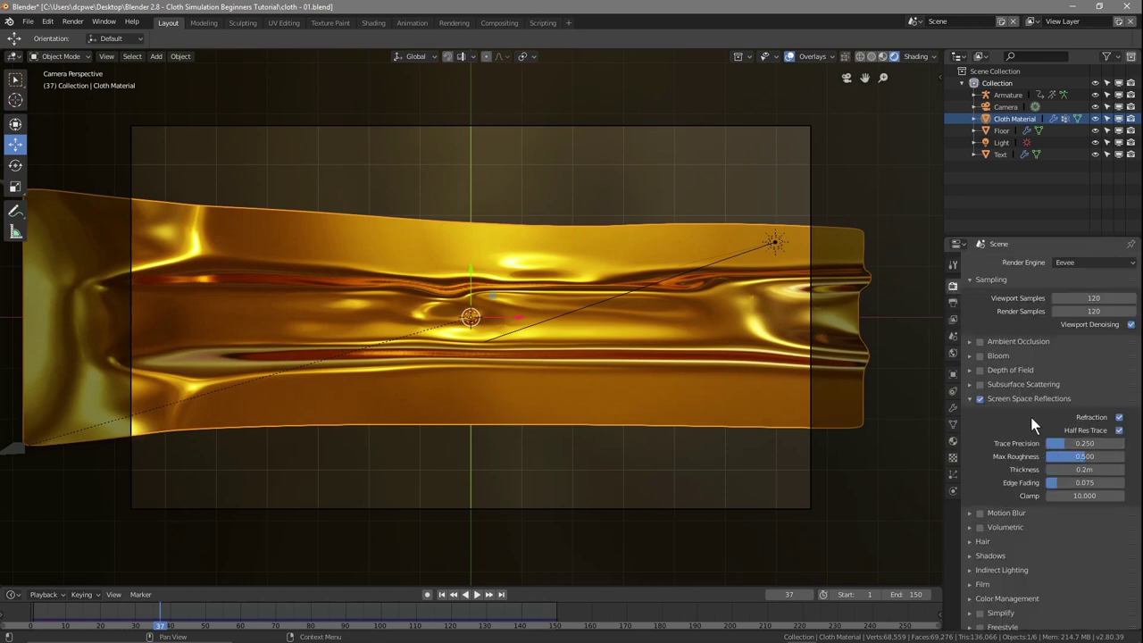
mouse_move(1058, 442)
mouse_down()
mouse_move(1098, 442)
mouse_move(1064, 442)
mouse_move(1072, 456)
mouse_move(1047, 456)
mouse_up()
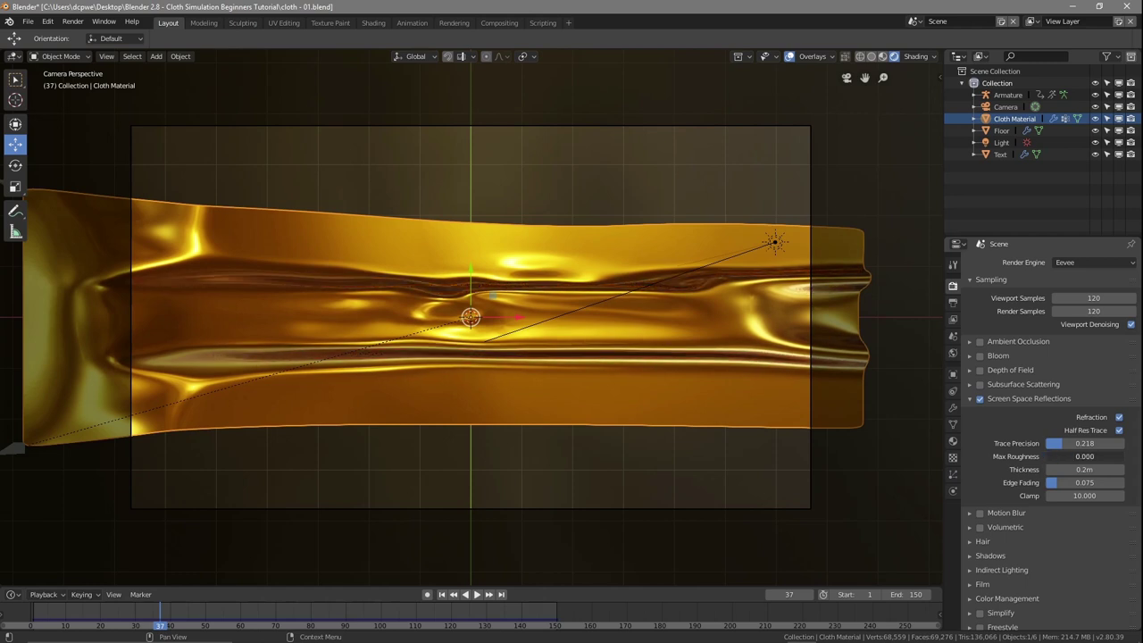
drag(1047, 456, 1082, 456)
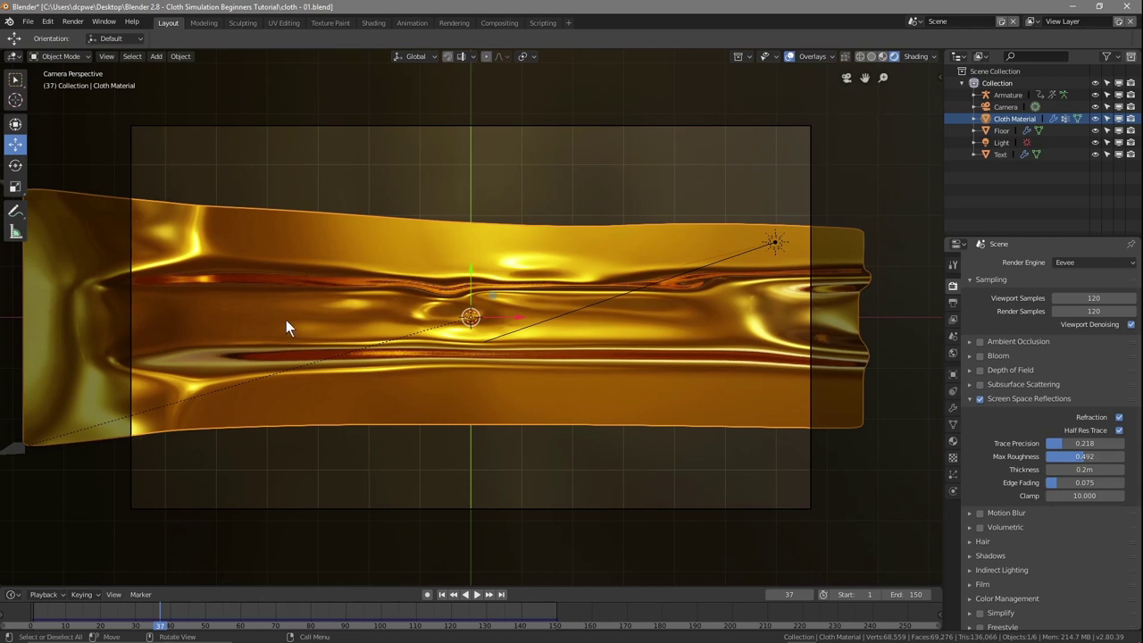
- Play the cloth animation with the adjusted reflections, stop it and return to the first frame
click(477, 595)
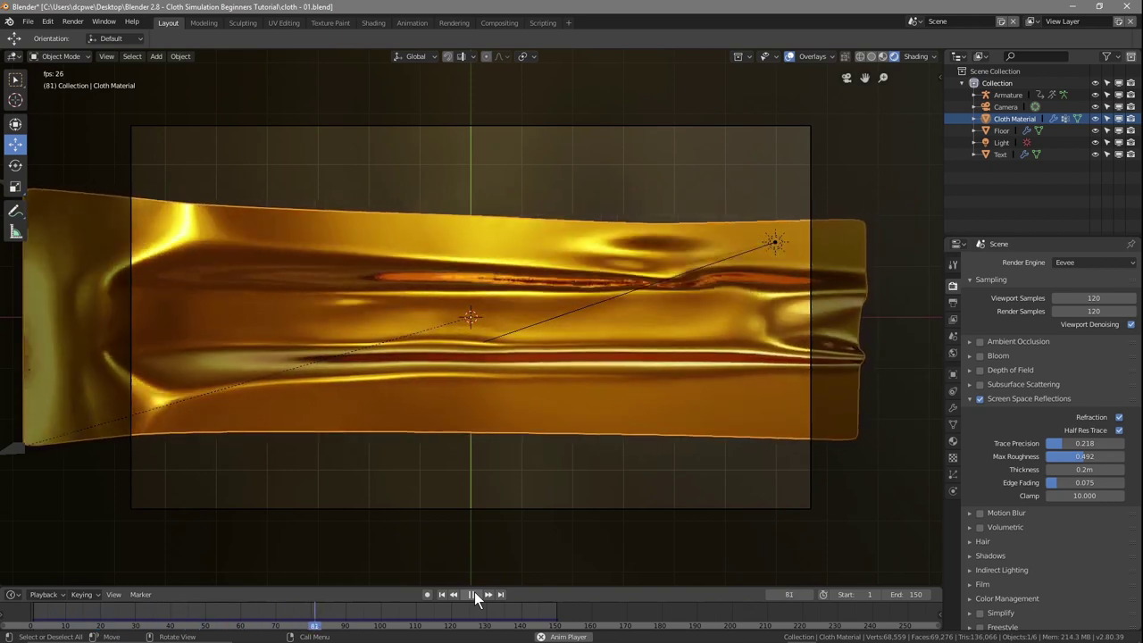
click(474, 595)
click(443, 596)
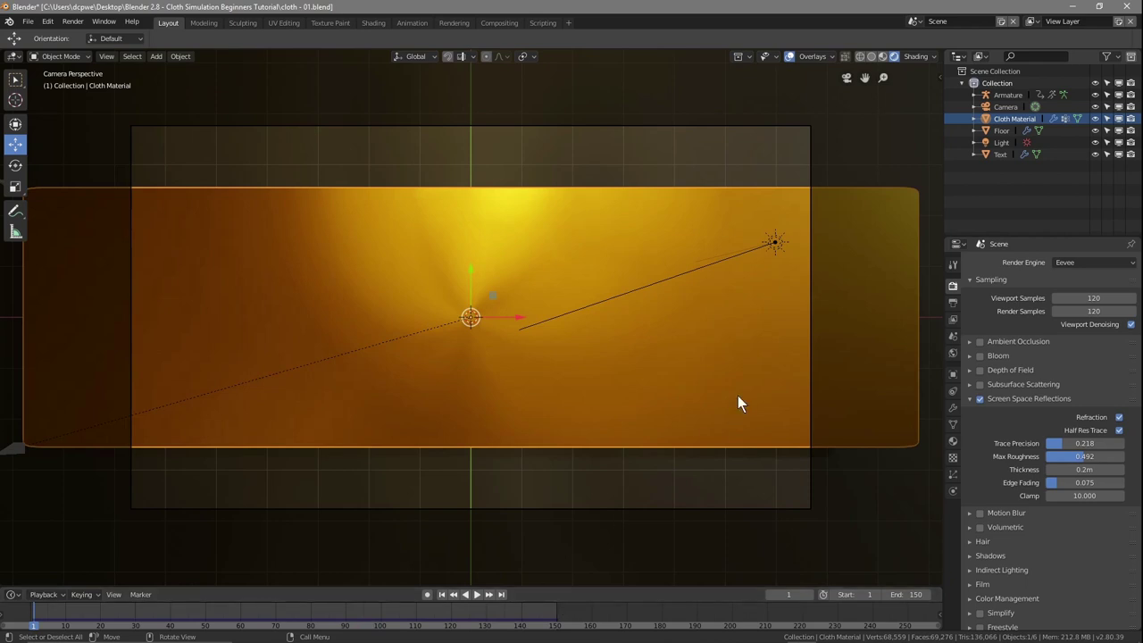
- Save the blend file under its existing name
click(29, 22)
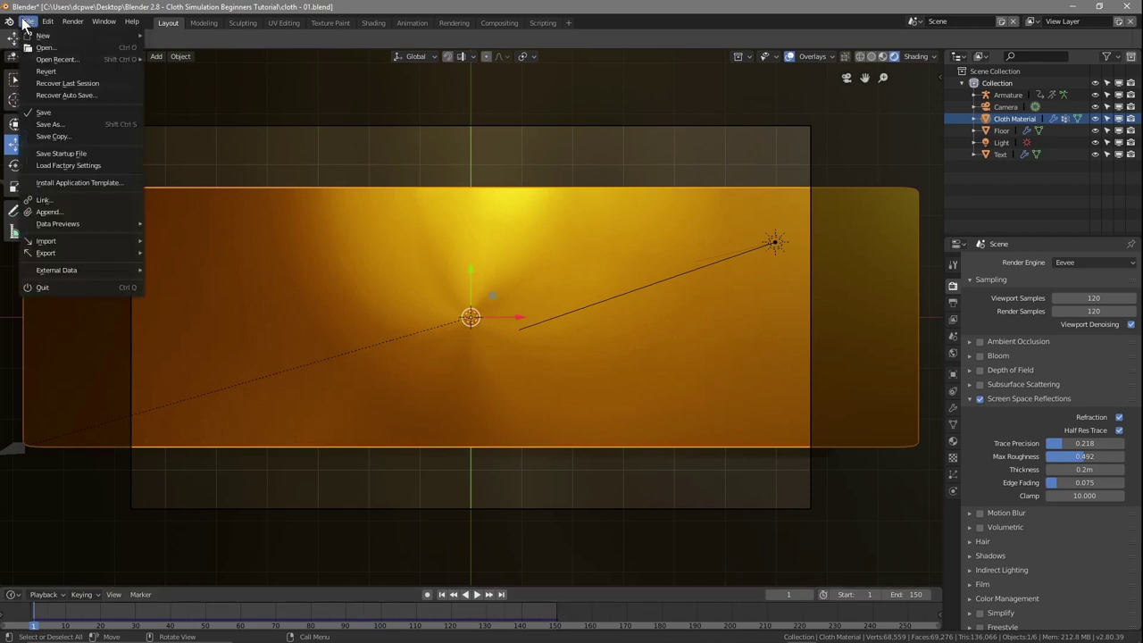
click(46, 116)
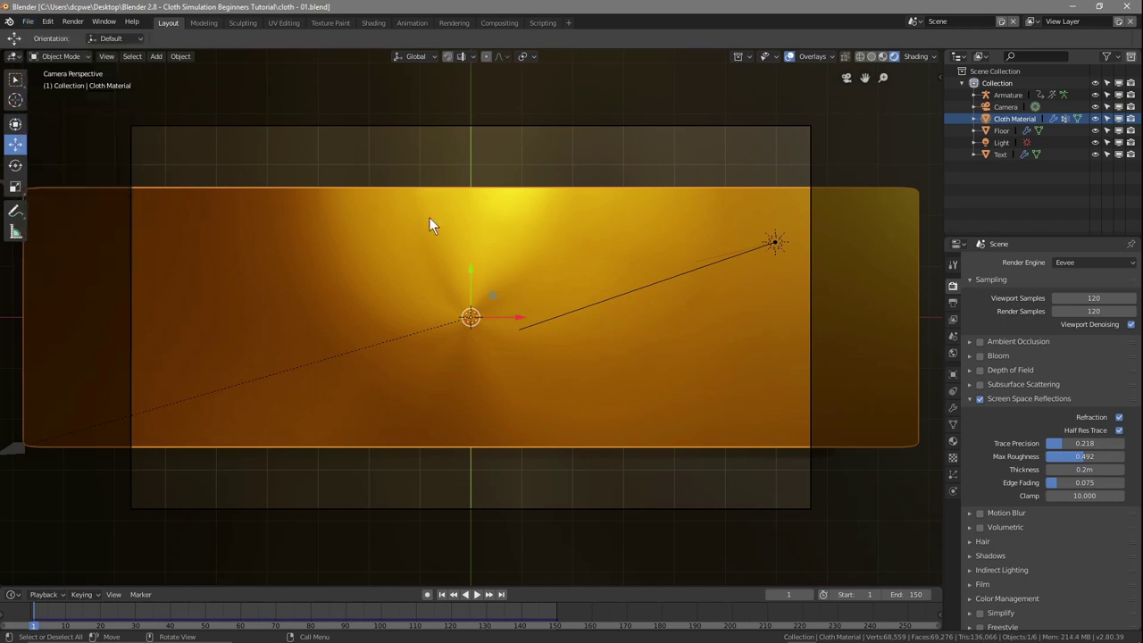
- Hide the Cloth Material object and bring up the material settings of the DCP WEB text
click(1096, 119)
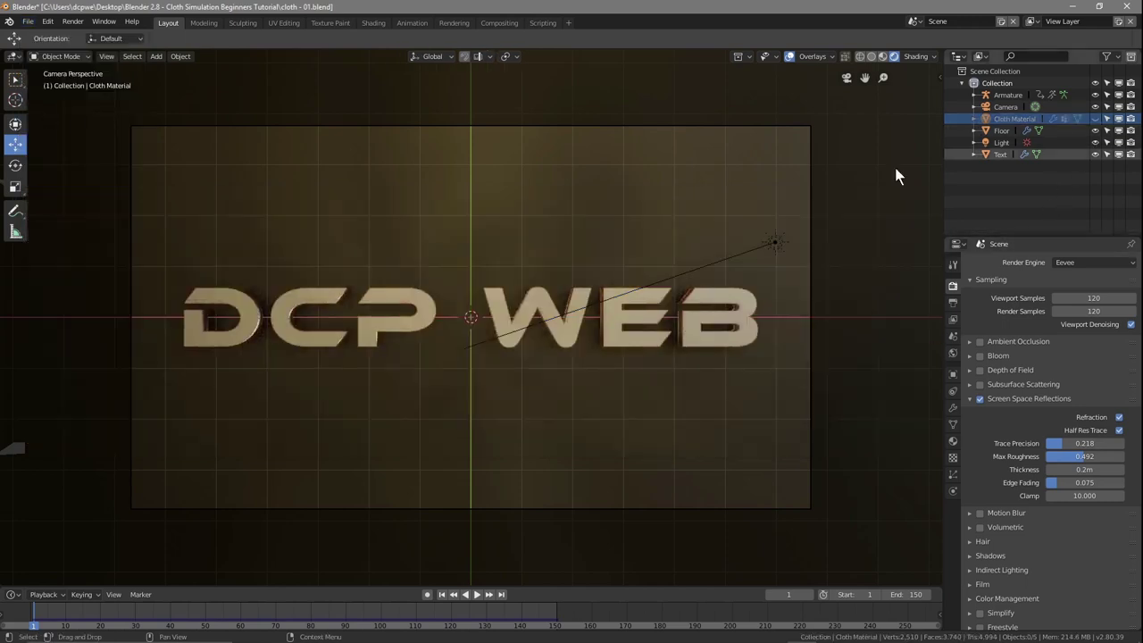
click(525, 315)
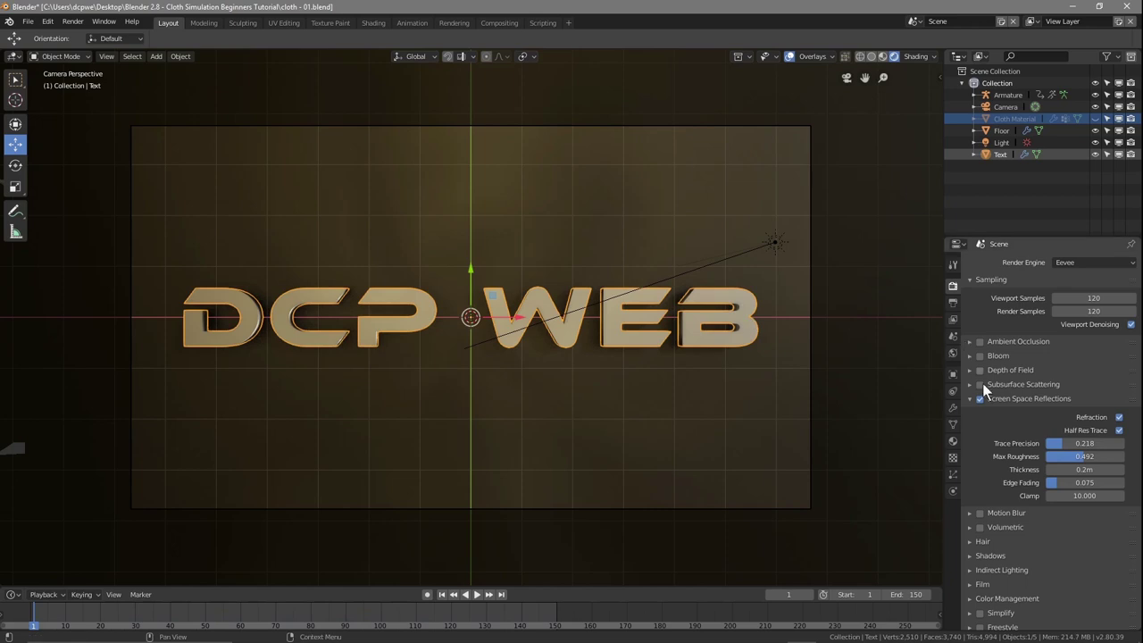
click(953, 441)
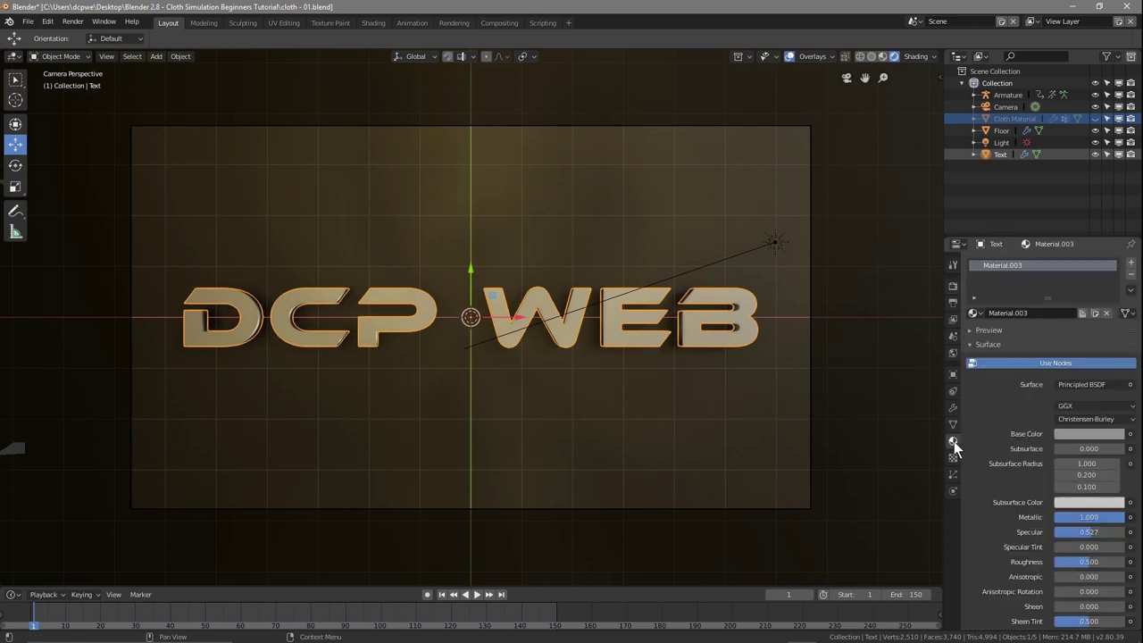
- Try Roughness 0.145 and Metallic 0.700 on the text material, restore Metallic to 1.000 and inspect the letters from an angle
drag(1088, 562, 1064, 562)
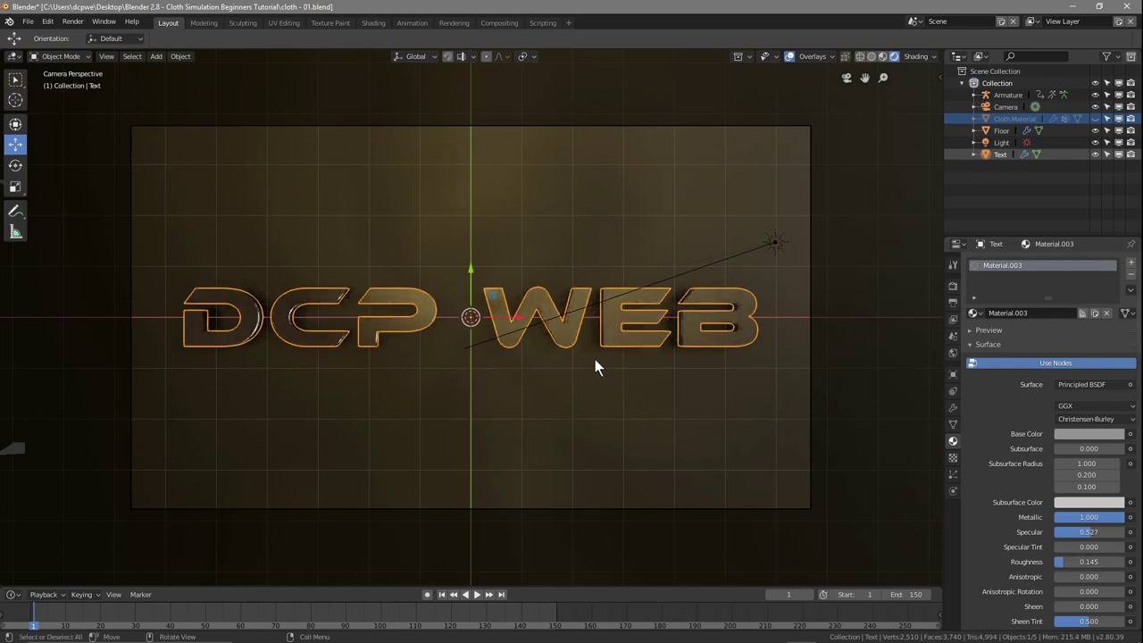
mouse_move(1082, 517)
mouse_down()
mouse_move(1054, 517)
mouse_move(1068, 517)
mouse_up()
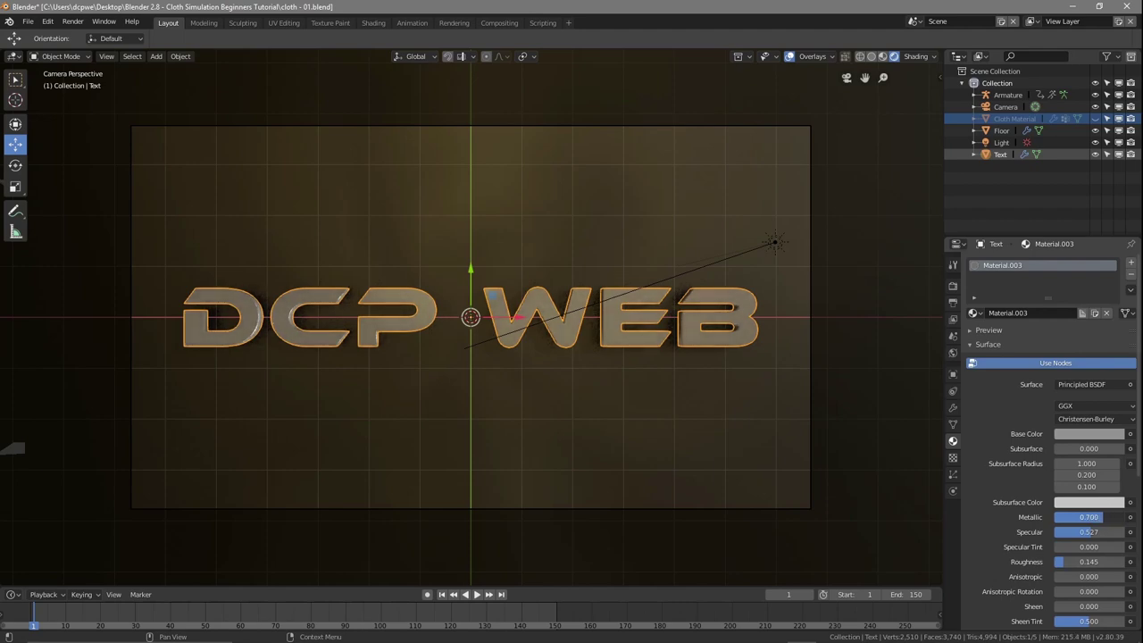
drag(1088, 517, 1120, 517)
middle_drag(527, 349, 551, 403)
scroll(518, 357, up, 4)
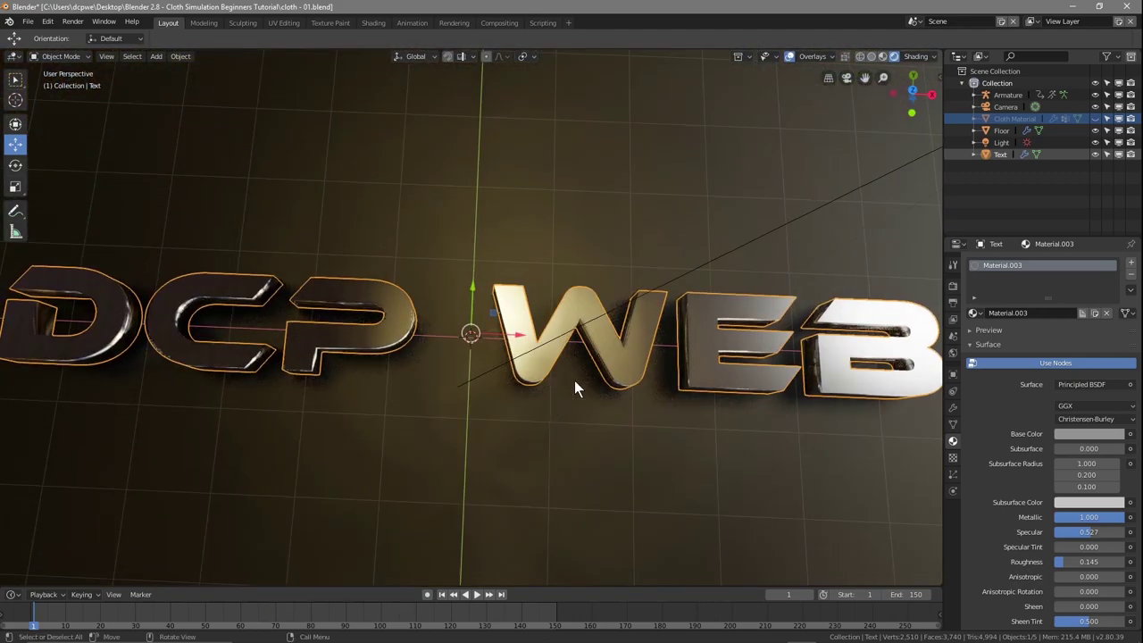
- Return to the camera view and set the text material's Roughness to 0.582
key(KP_0)
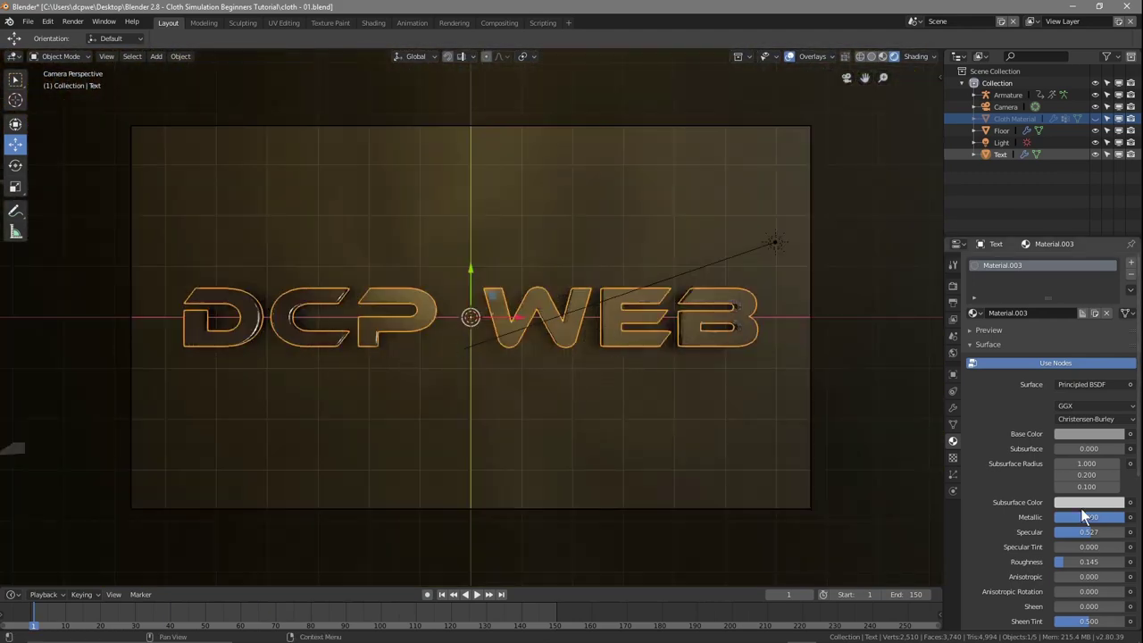
drag(1065, 564, 1102, 562)
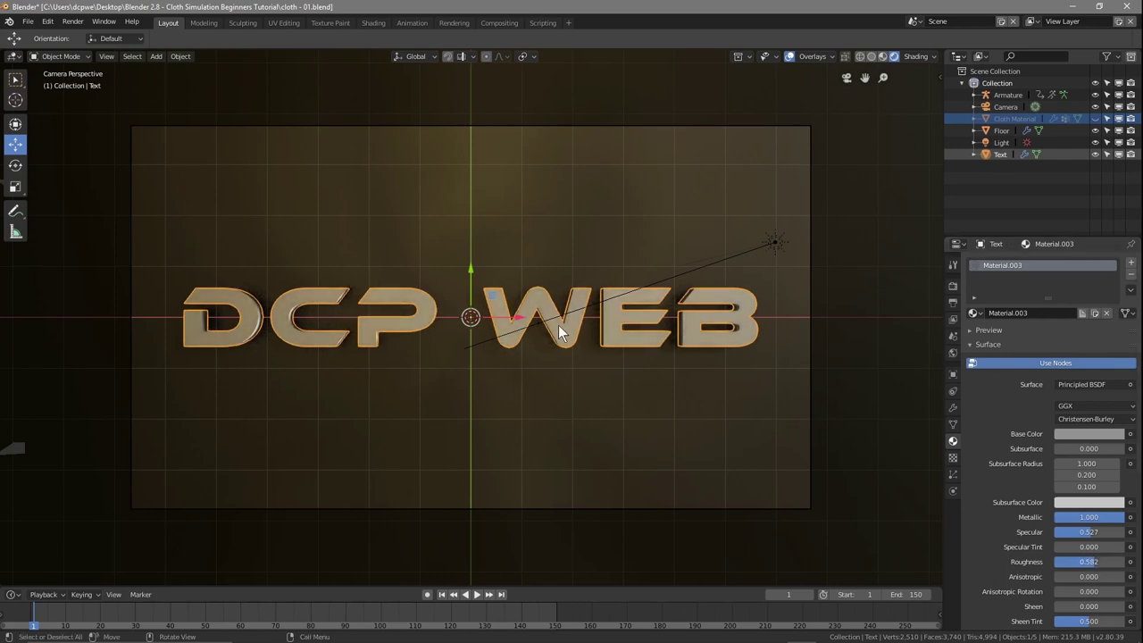
- Give the DCP WEB text material a blue Base Color and set its Roughness to 0.245
click(1072, 434)
mouse_move(1063, 310)
mouse_down()
mouse_move(1090, 271)
mouse_move(1106, 319)
mouse_move(1076, 348)
mouse_move(1027, 332)
mouse_move(1023, 308)
mouse_move(1043, 277)
mouse_move(1079, 287)
mouse_move(1058, 283)
mouse_move(1082, 275)
mouse_up()
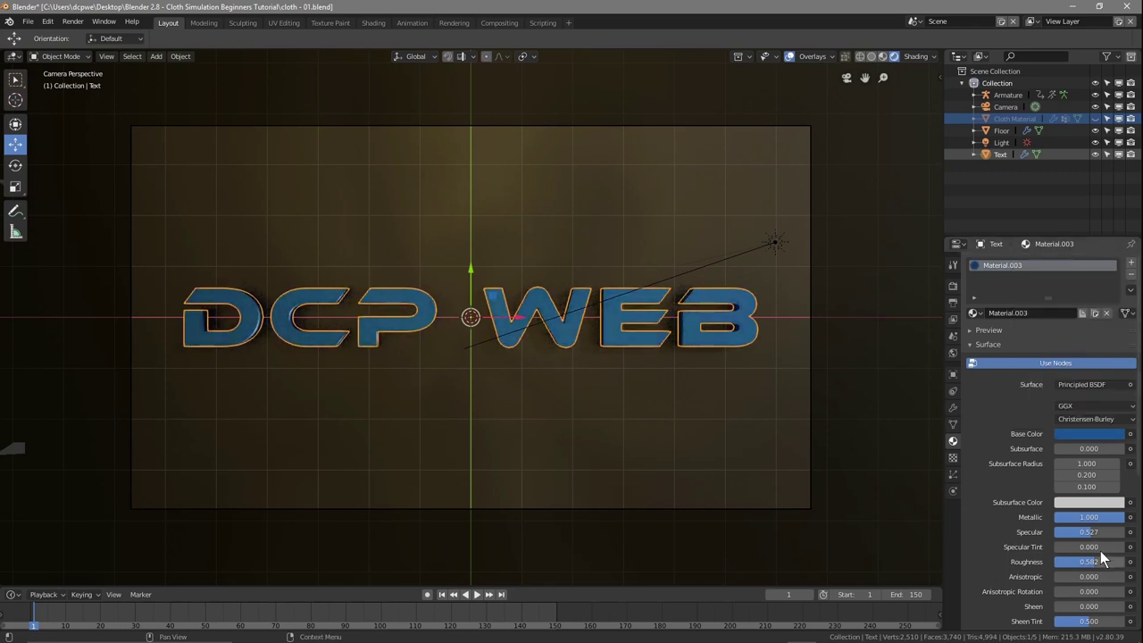
drag(1086, 564, 1063, 565)
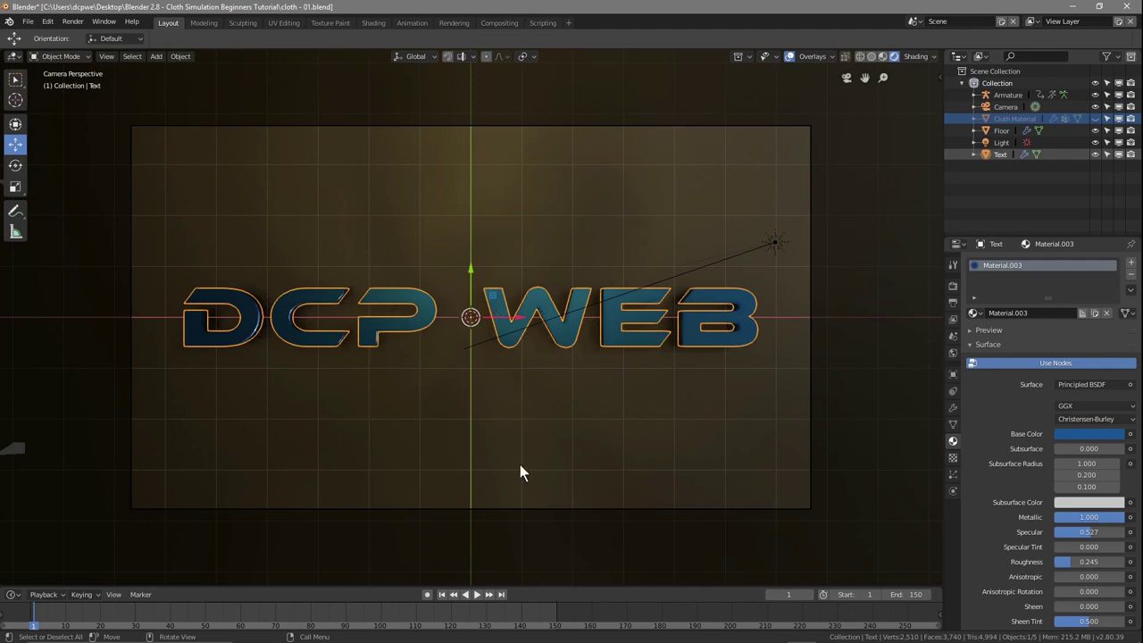
middle_drag(536, 370, 533, 311)
scroll(509, 397, up, 4)
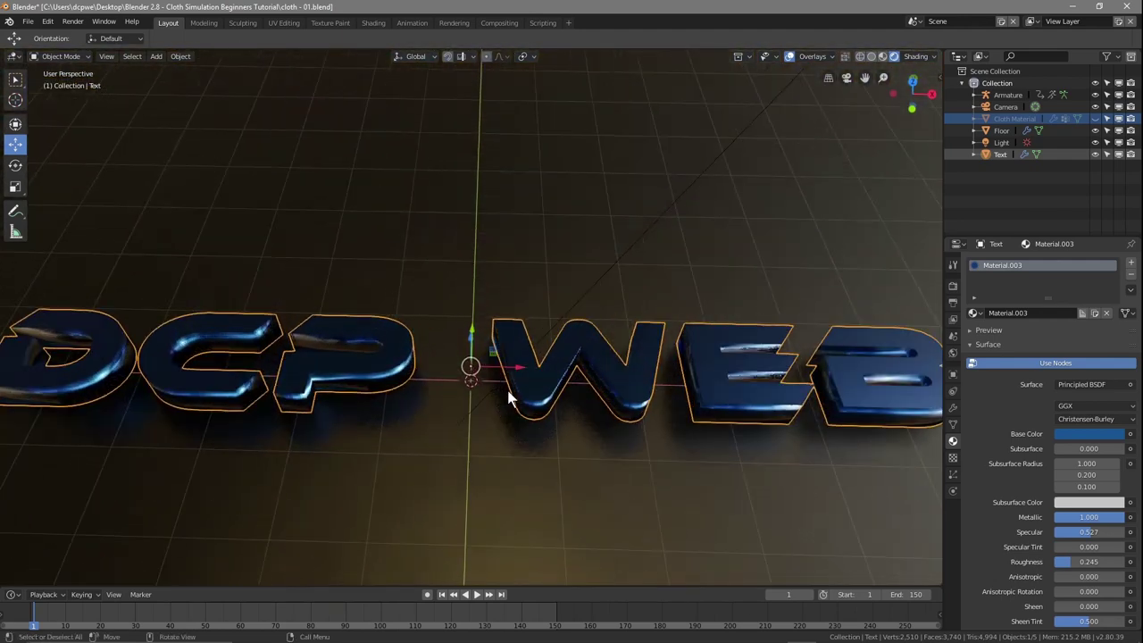
mouse_move(488, 434)
middle_down()
mouse_move(509, 446)
mouse_move(598, 402)
mouse_move(612, 369)
mouse_move(597, 384)
mouse_move(437, 403)
mouse_move(442, 449)
mouse_move(470, 469)
mouse_move(499, 418)
middle_up()
scroll(496, 421, up, 2)
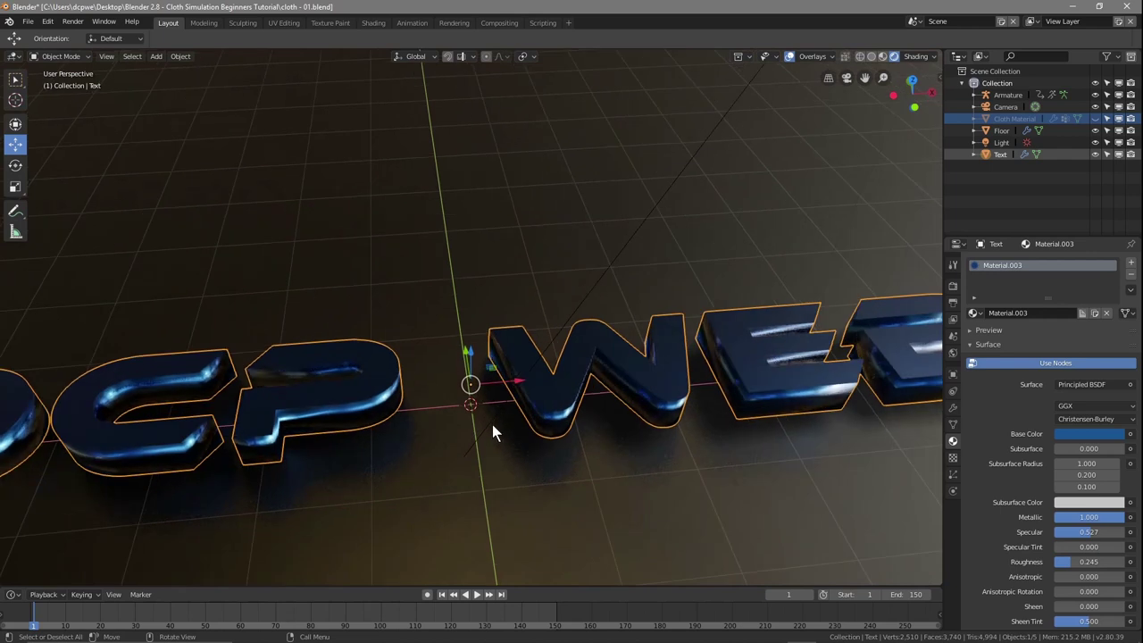
key(KP_0)
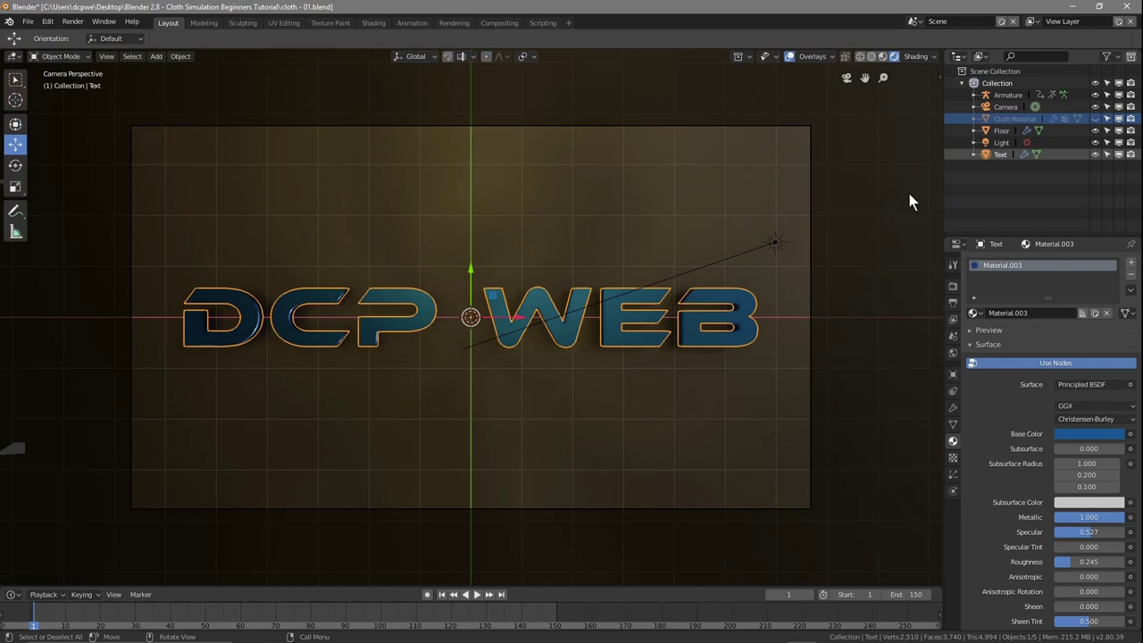
- Select the Floor and fine-tune the black Base Color of its material
click(1002, 131)
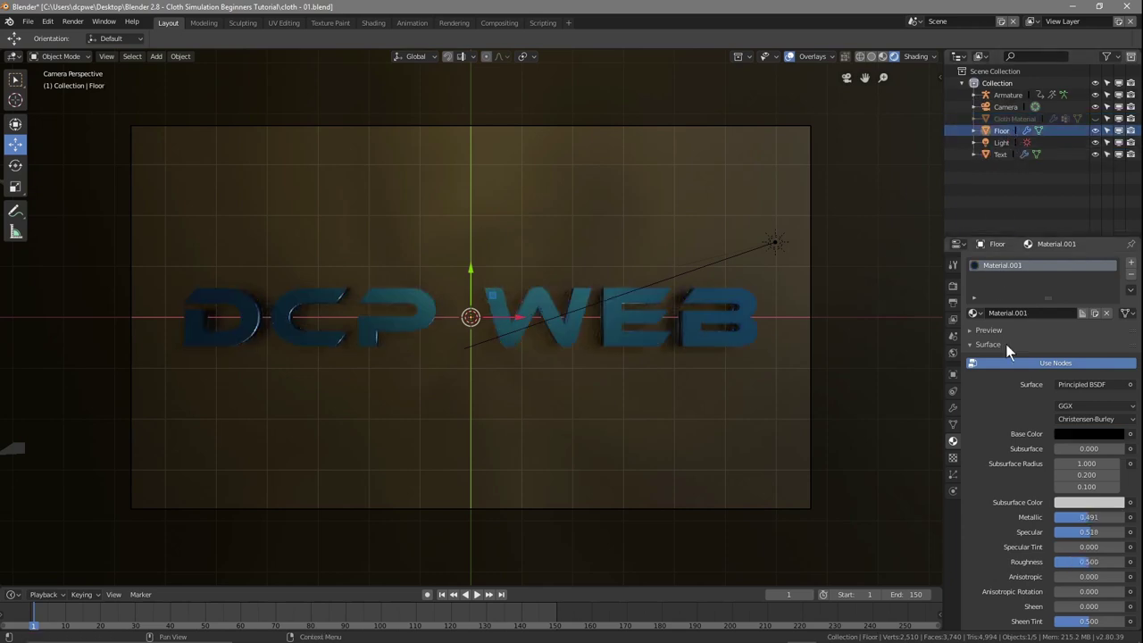
click(1065, 437)
mouse_move(1108, 354)
mouse_down()
mouse_move(1114, 302)
mouse_move(1115, 314)
mouse_move(1080, 308)
mouse_move(1070, 290)
mouse_move(1046, 294)
mouse_move(1043, 330)
mouse_move(1058, 310)
mouse_move(1115, 350)
mouse_up()
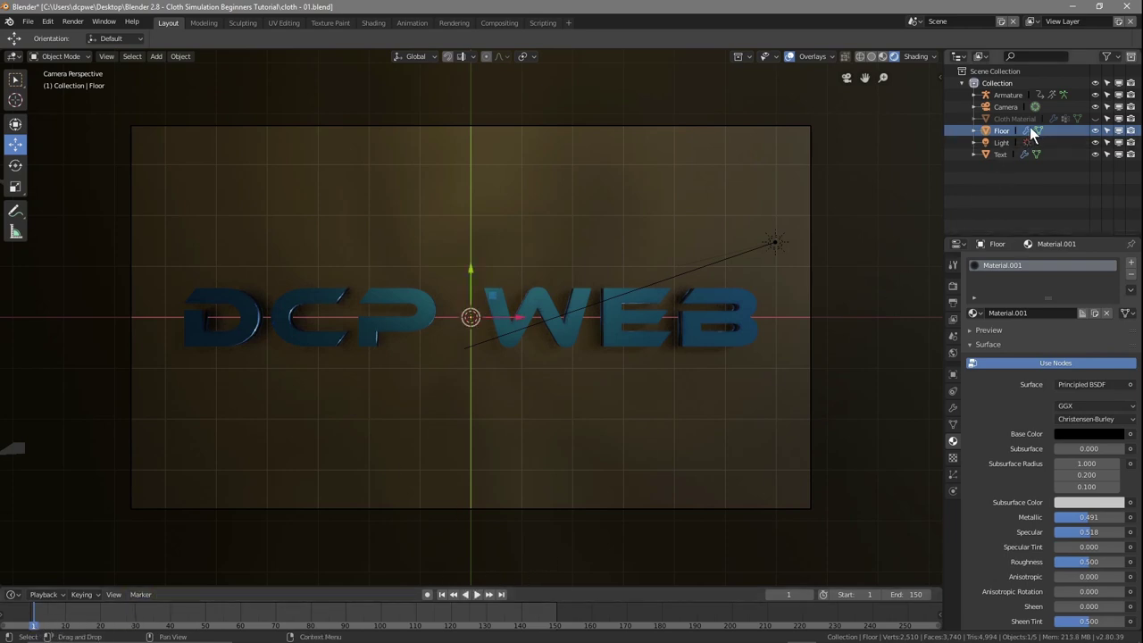
- Unhide the Cloth Material object and run through the cloth animation up to frame 140
click(1097, 119)
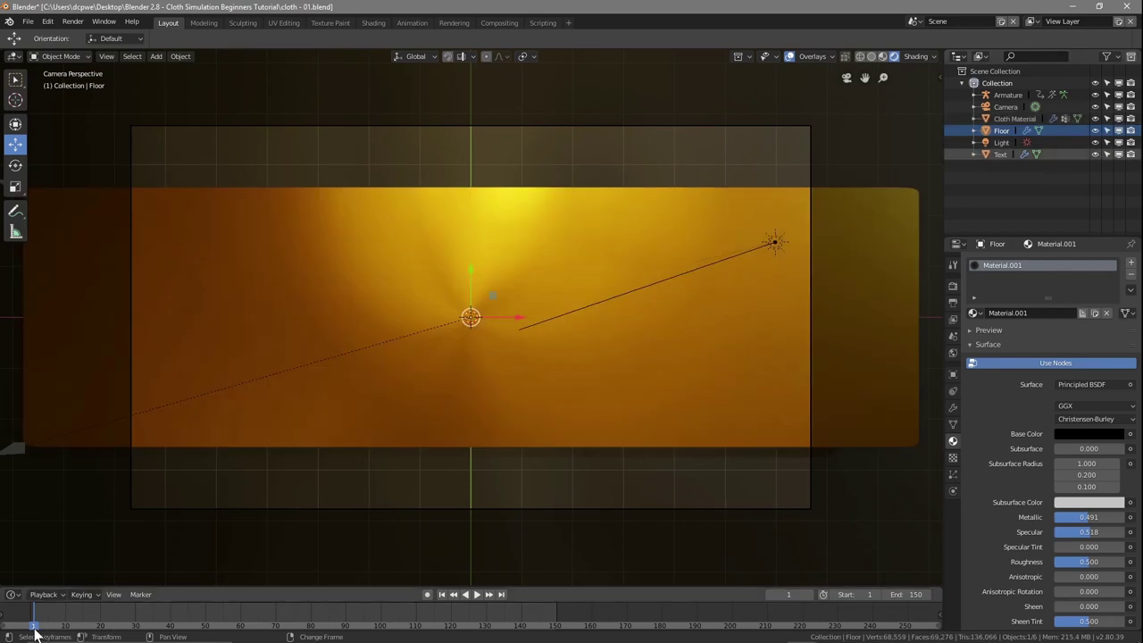
key(space)
drag(55, 632, 522, 627)
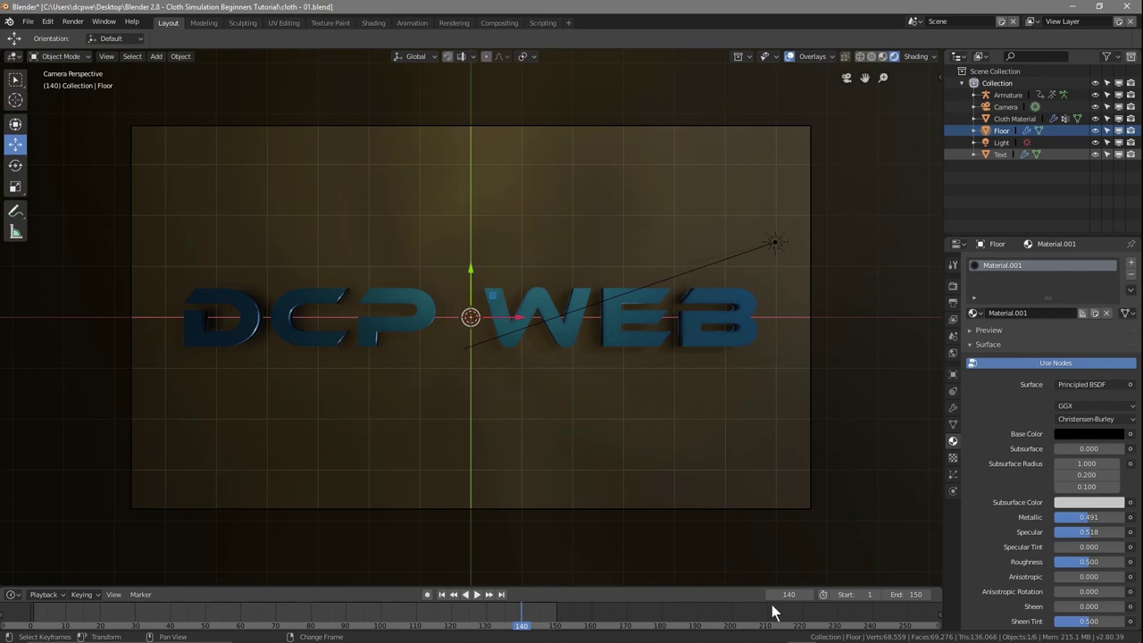
- Set the animation's end frame to 190
click(907, 594)
text(190)
key(Return)
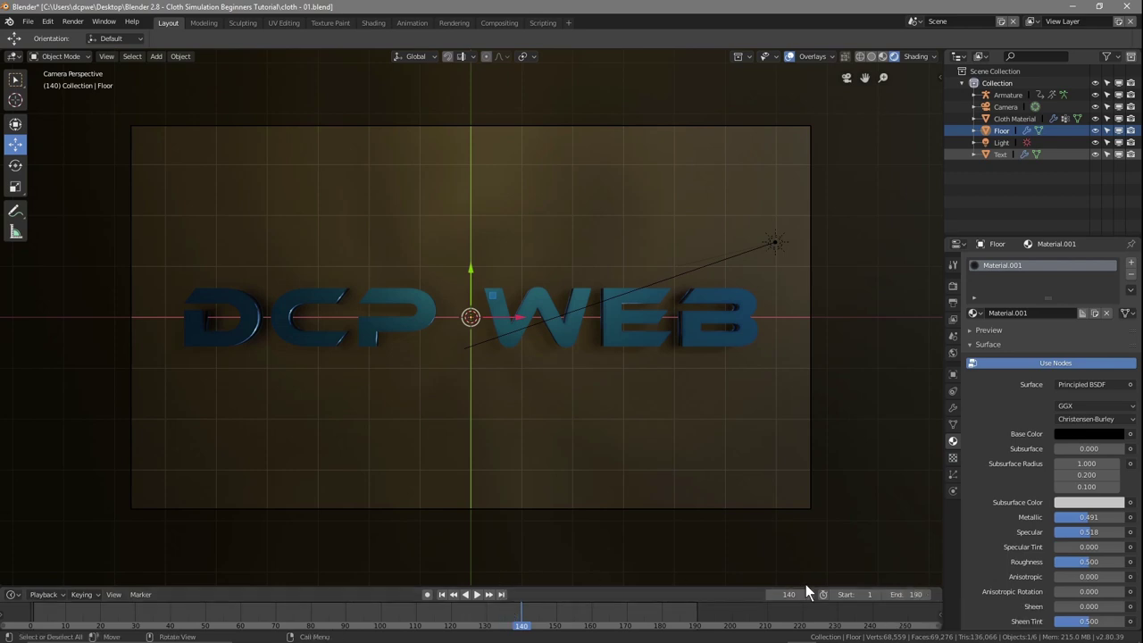
- Compare the lighting at frame 1 and frame 140, and play the cloth animation from the start
click(443, 594)
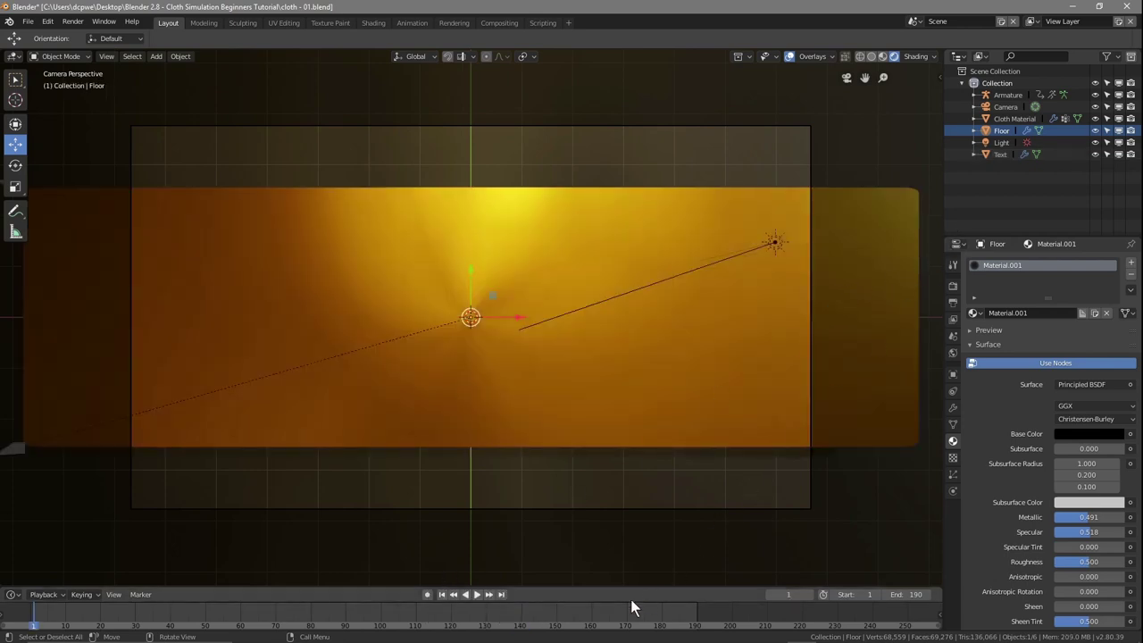
click(518, 608)
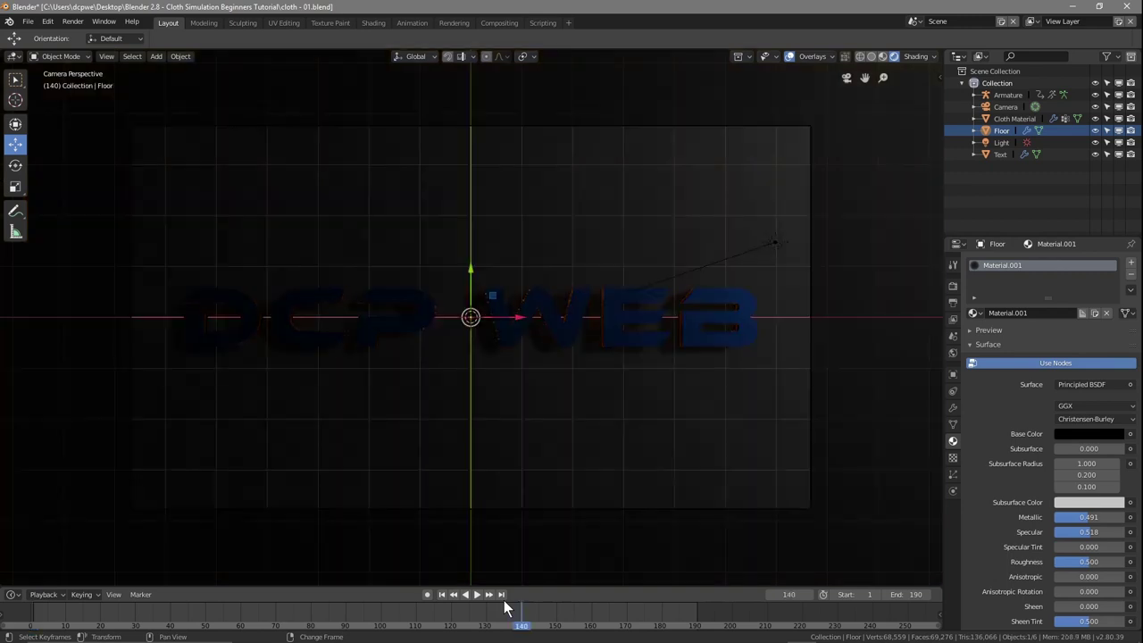
click(442, 596)
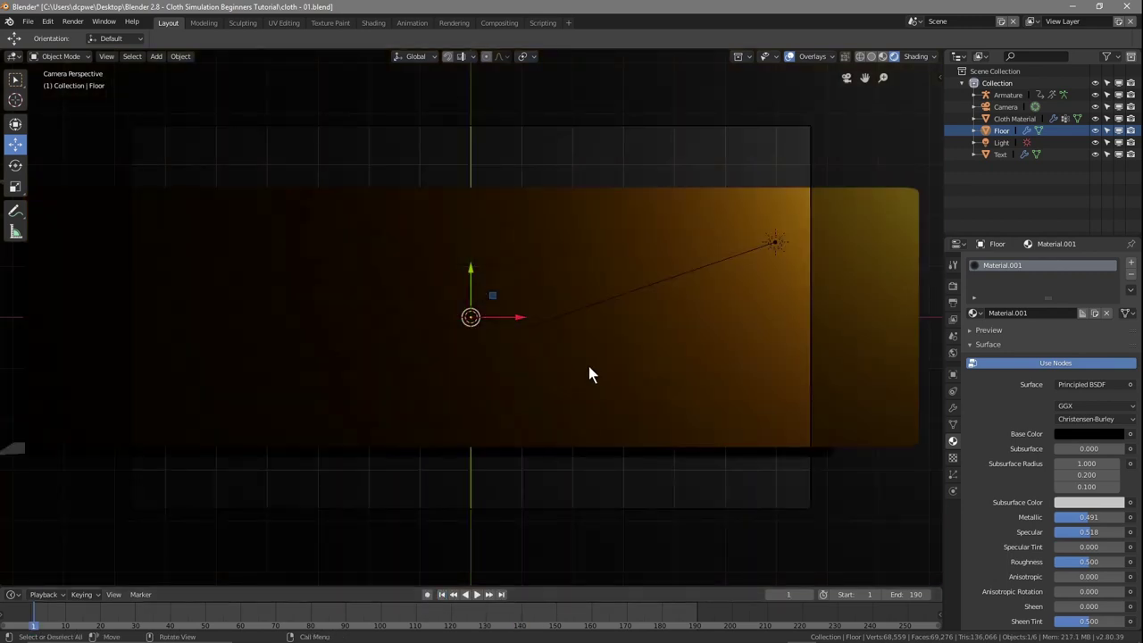
key(space)
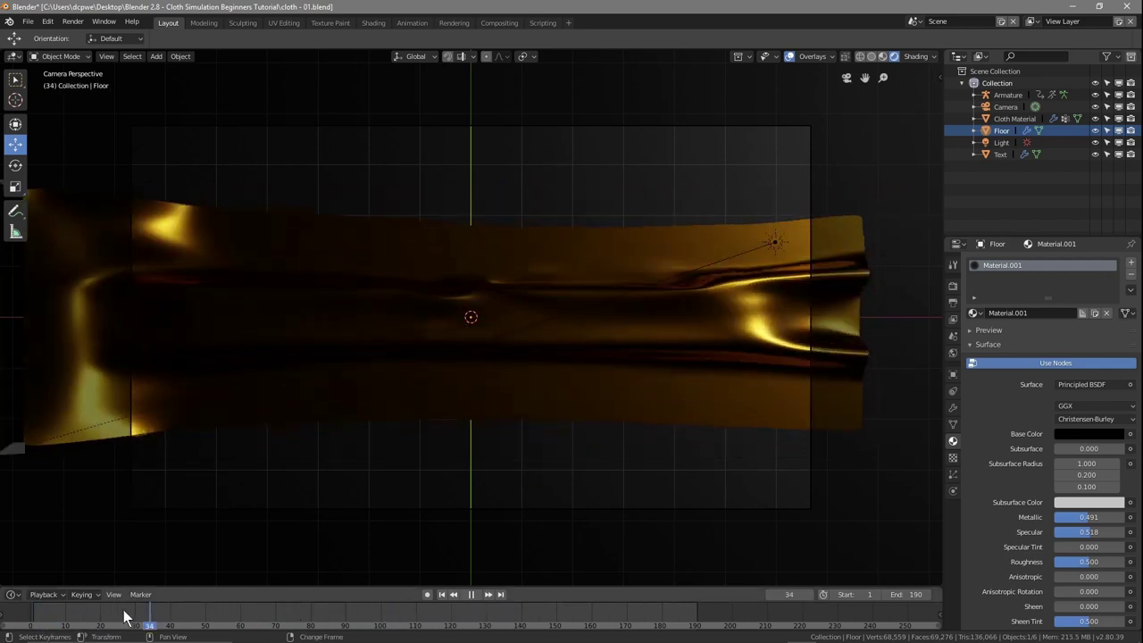
key(space)
- Leave the camera view, re-enable Rendered shading and examine the text at frame 140 from an angle
mouse_move(448, 392)
middle_down()
mouse_move(442, 299)
mouse_move(446, 390)
middle_up()
click(883, 57)
click(894, 56)
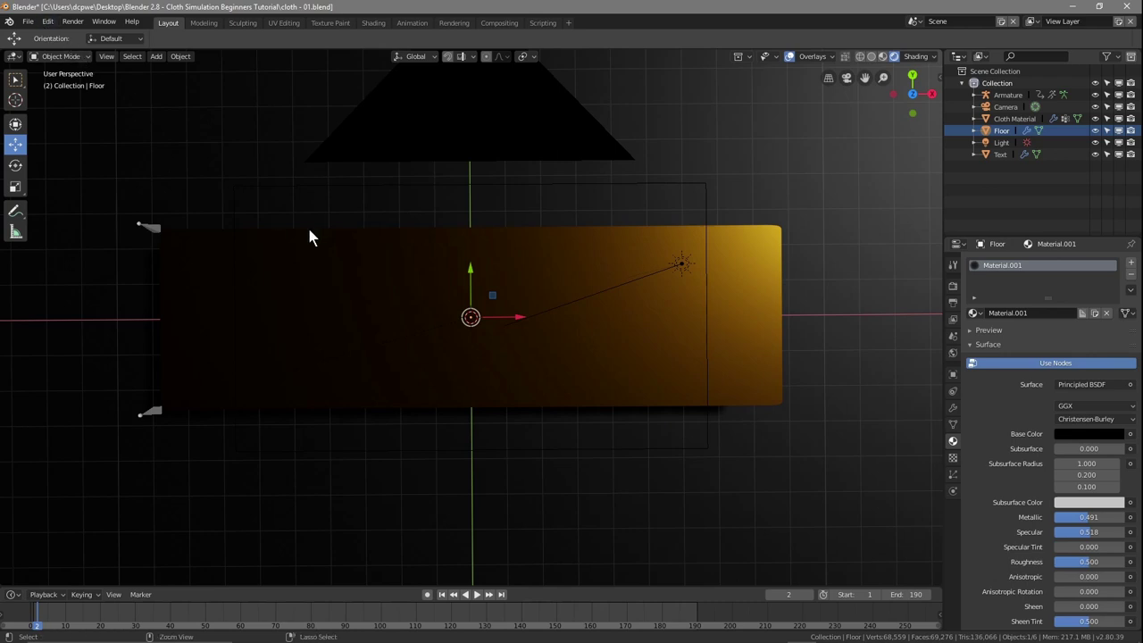
key(Up)
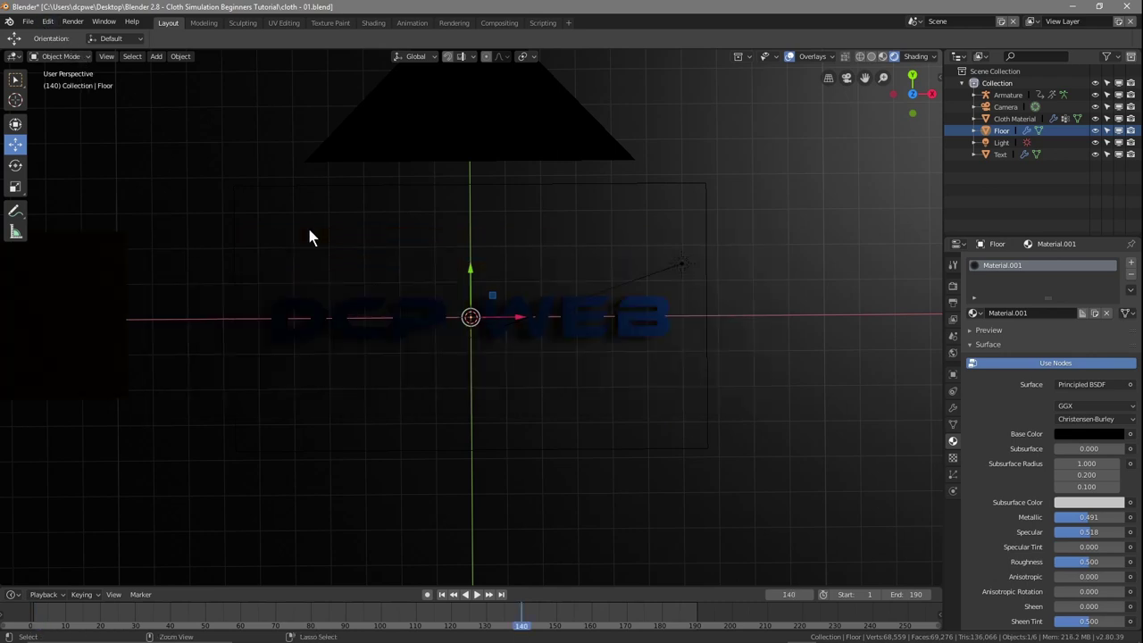
middle_drag(345, 408, 233, 234)
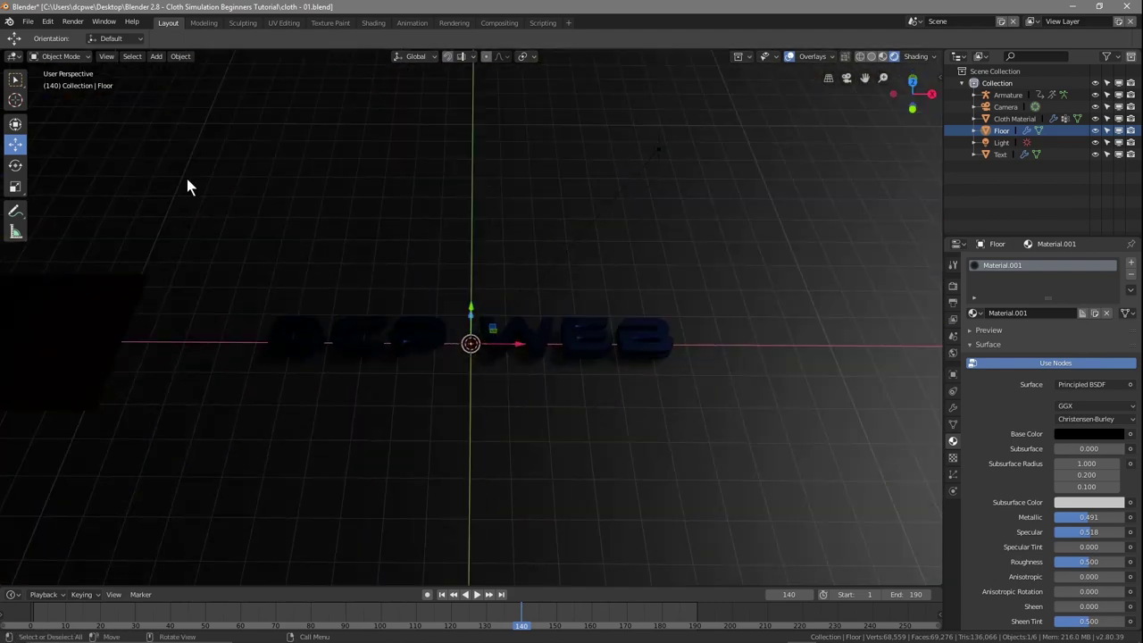
- Save the blend file and compare the text in material preview and Rendered shading
click(27, 22)
click(62, 110)
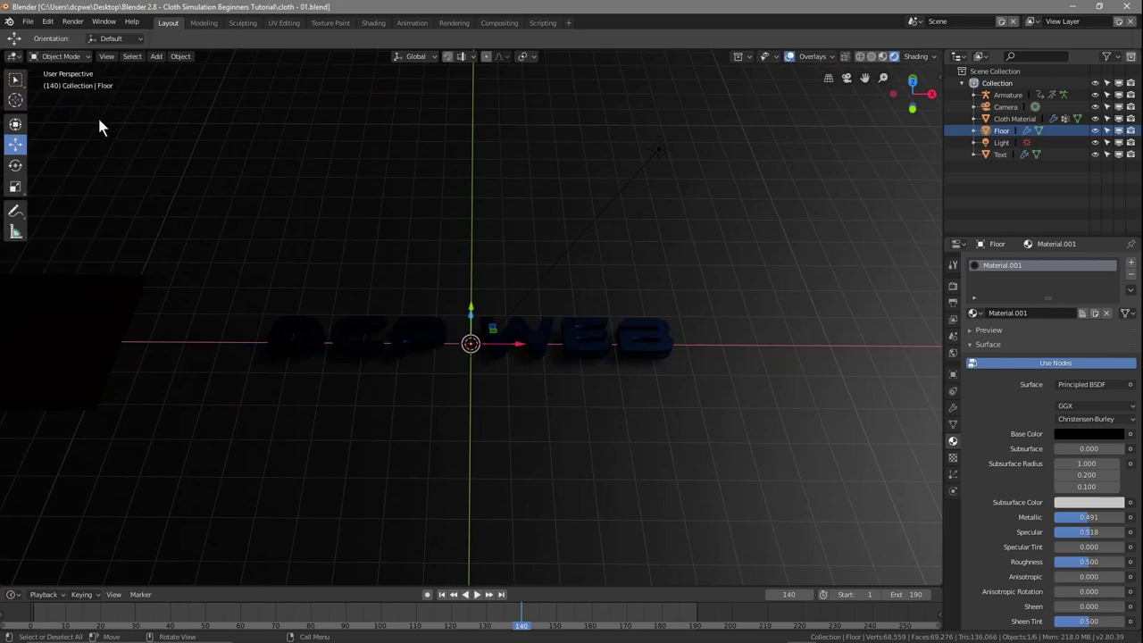
click(881, 56)
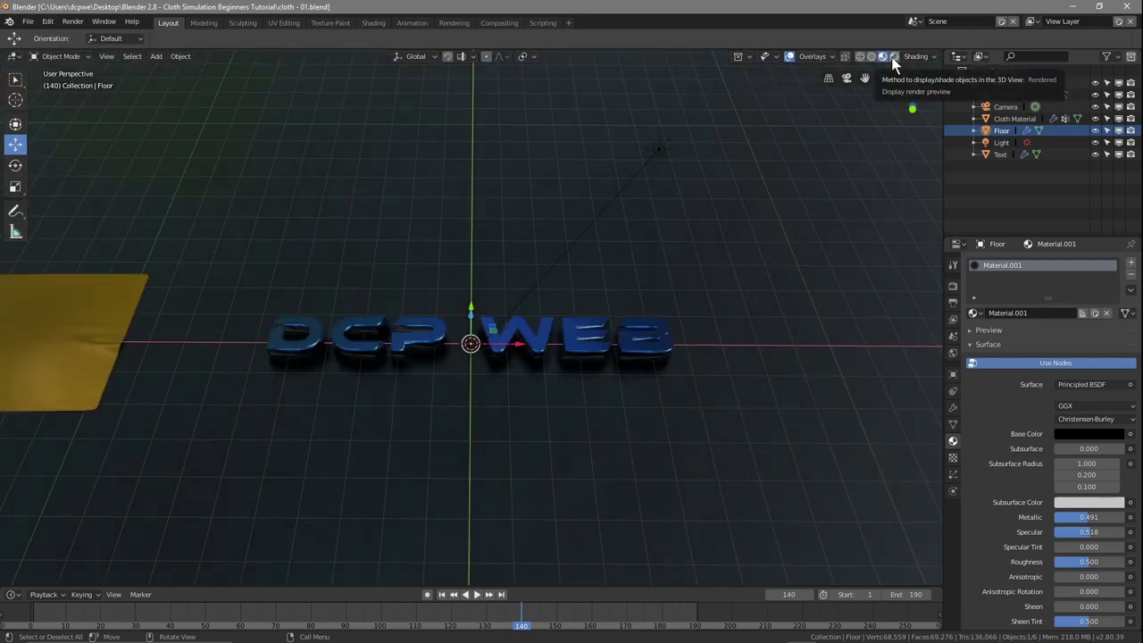
click(894, 56)
mouse_move(555, 312)
middle_down()
mouse_move(717, 227)
mouse_move(728, 270)
mouse_move(540, 290)
mouse_move(555, 300)
mouse_move(510, 395)
mouse_move(518, 470)
mouse_move(511, 459)
middle_up()
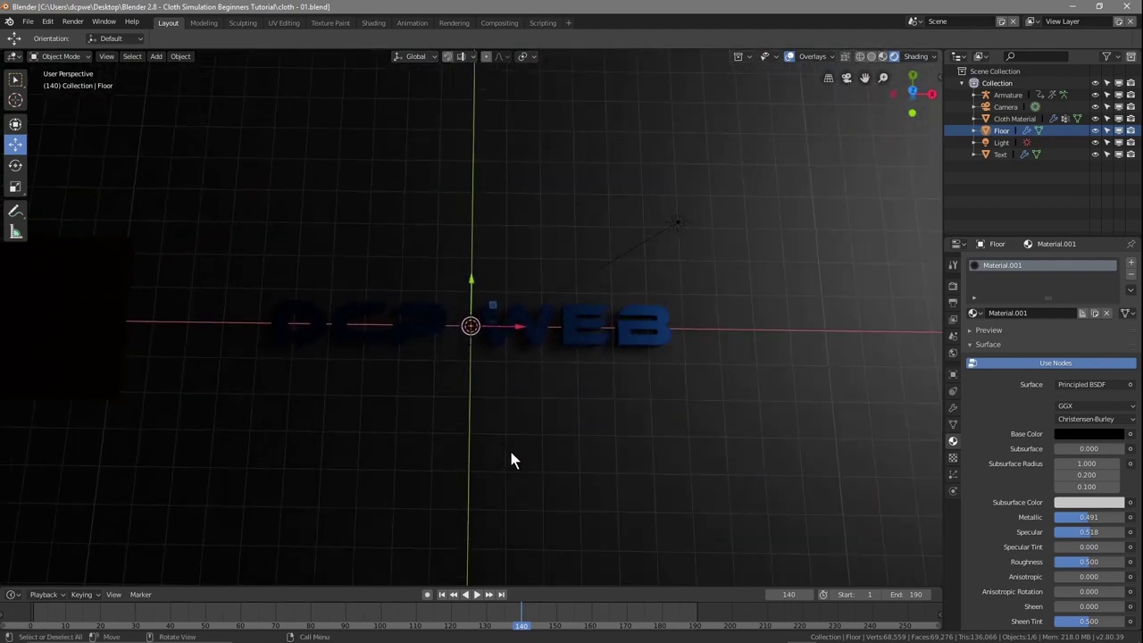
- In the Shading workspace, reload aft_lounge_4k (1).hdr in the world's environment texture node
click(374, 24)
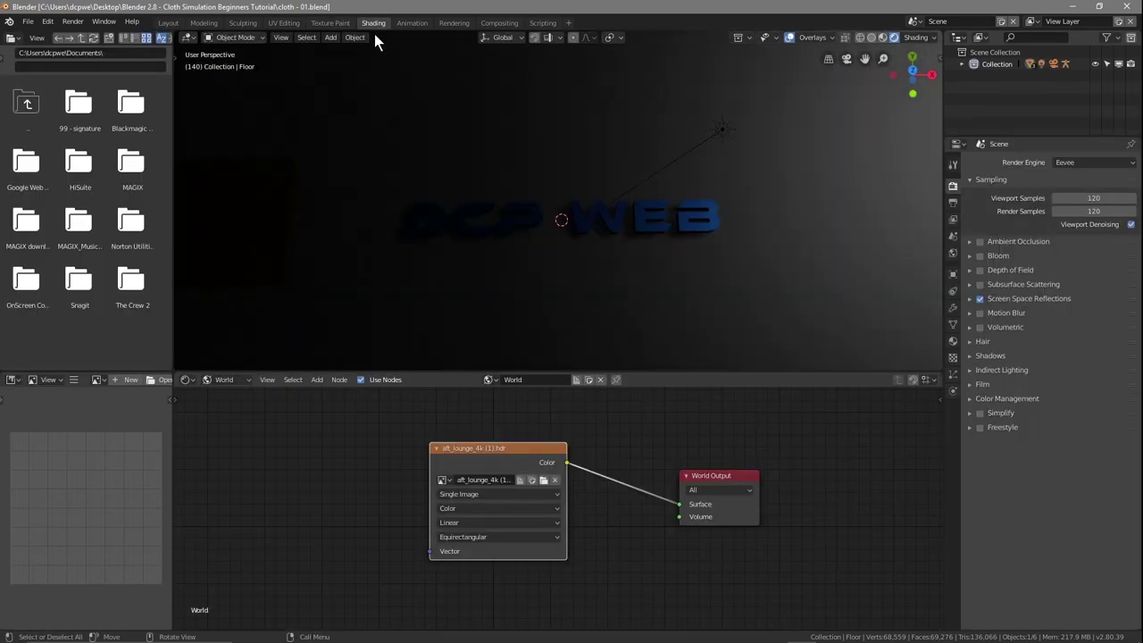
drag(482, 443, 431, 421)
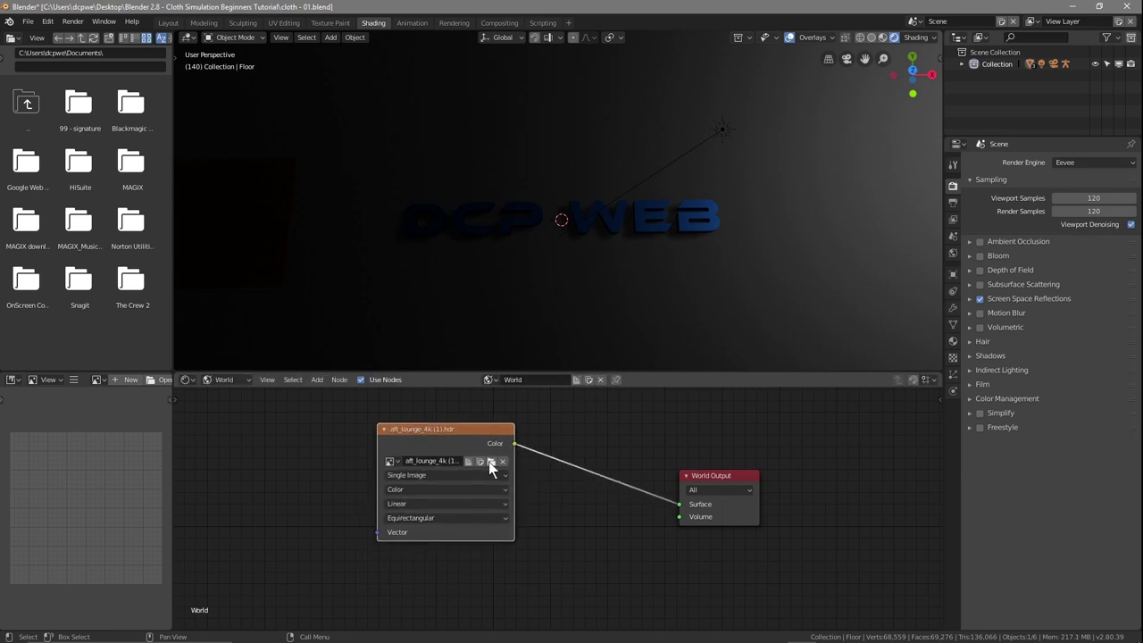
click(490, 461)
click(199, 94)
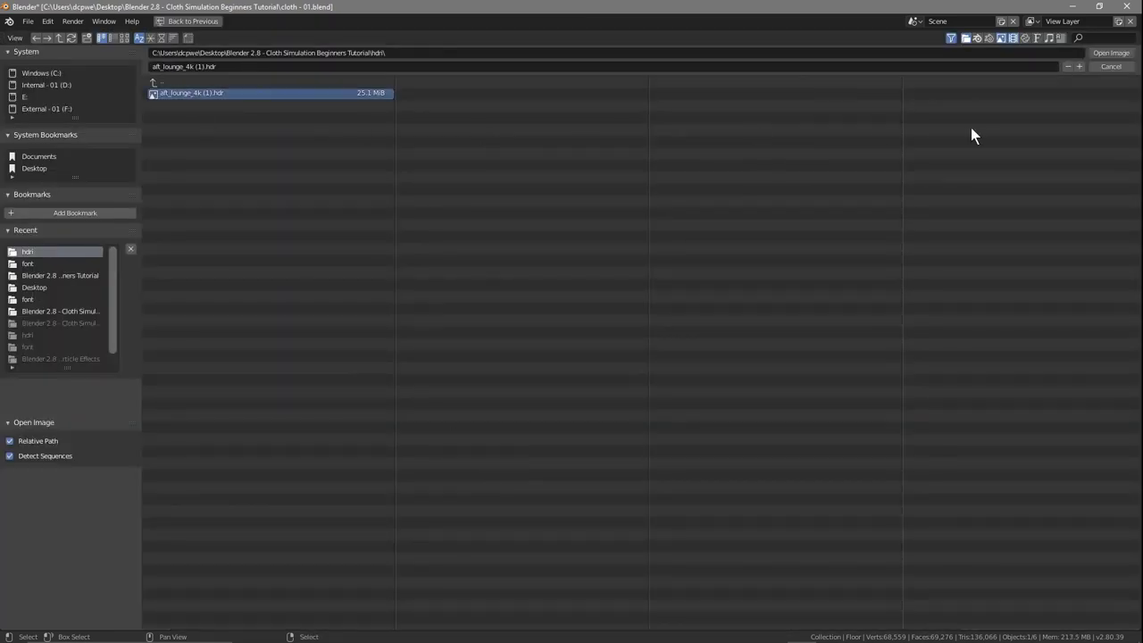
click(1110, 53)
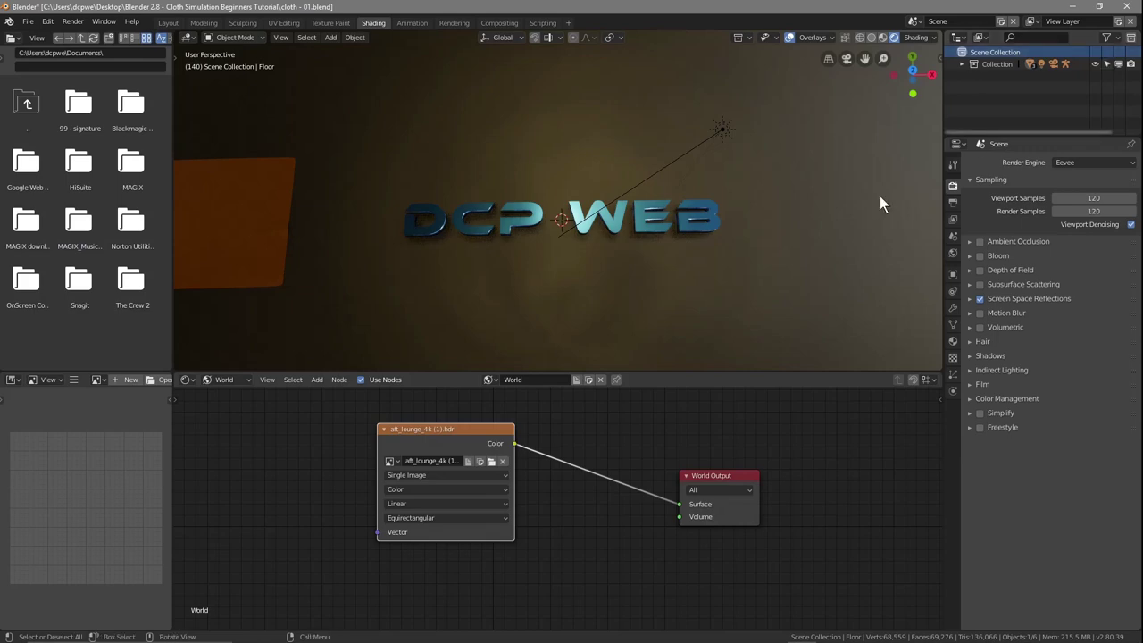
middle_drag(514, 256, 518, 242)
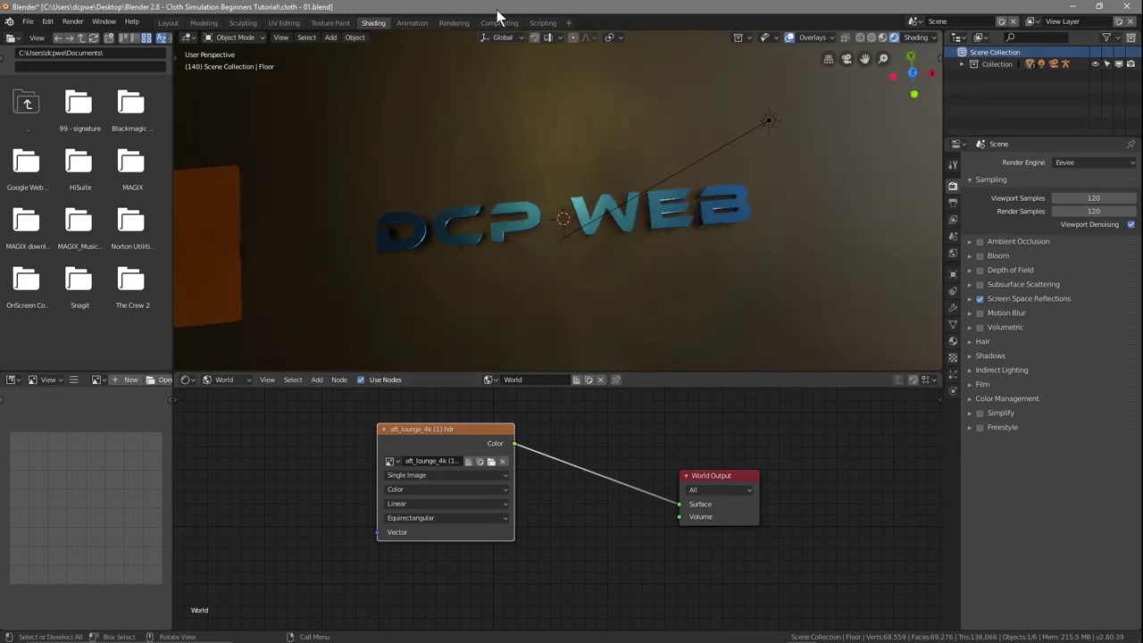
- Return to the Layout workspace and save the blend file over cloth - 01.blend
click(169, 23)
middle_drag(533, 344, 533, 351)
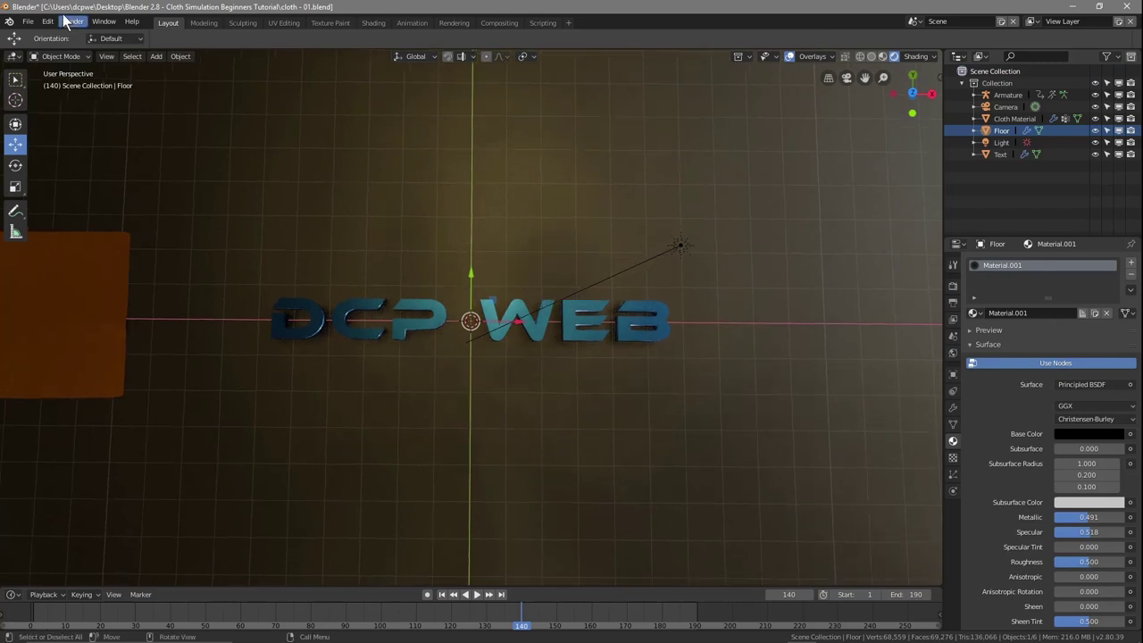
click(27, 22)
click(40, 122)
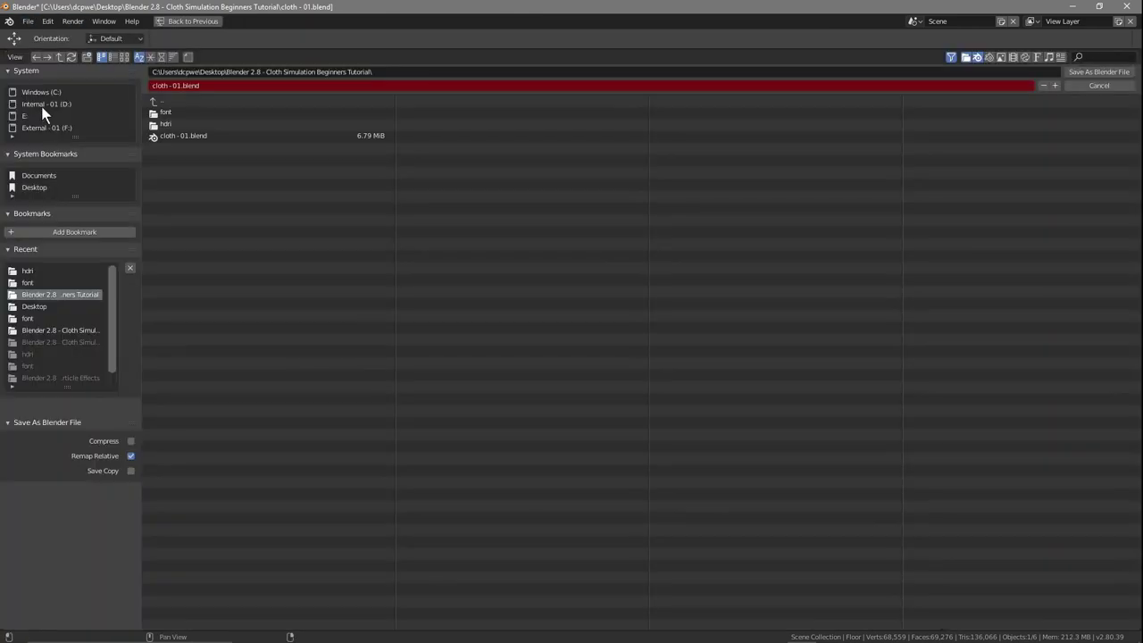
click(1098, 72)
click(28, 22)
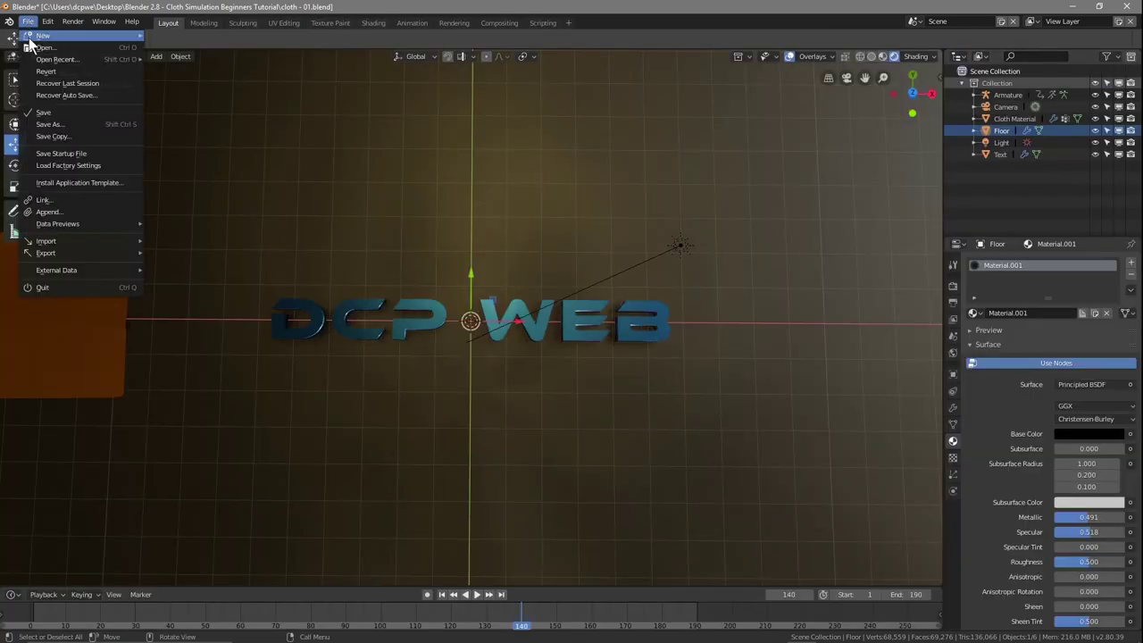
click(40, 107)
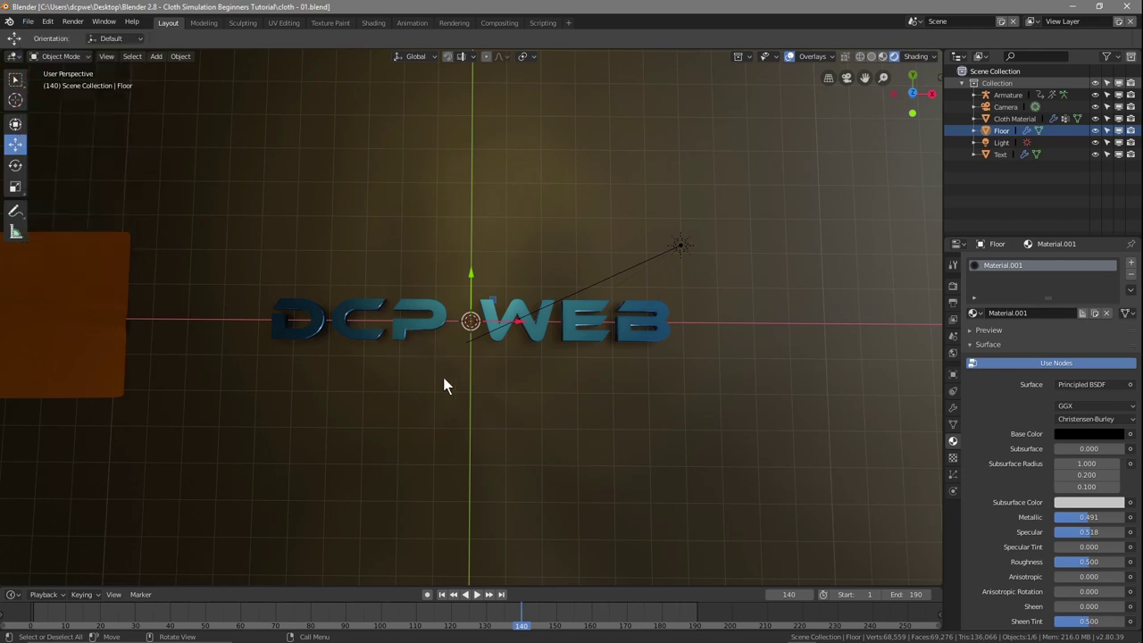
- Return to the camera view and go back to frame 1
key(KP_0)
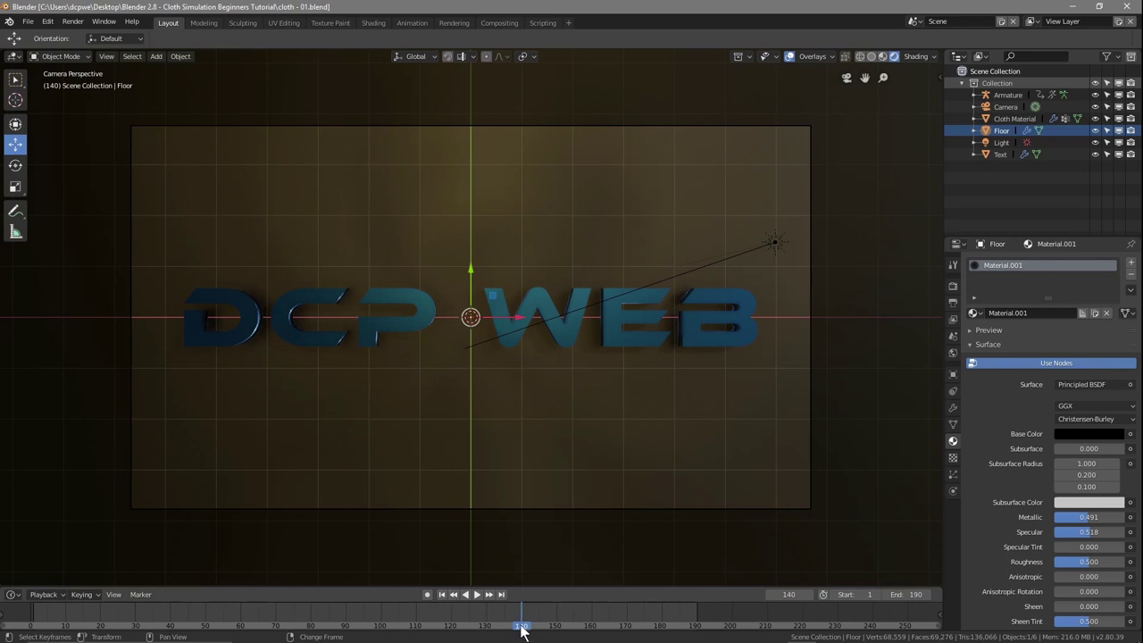
click(442, 595)
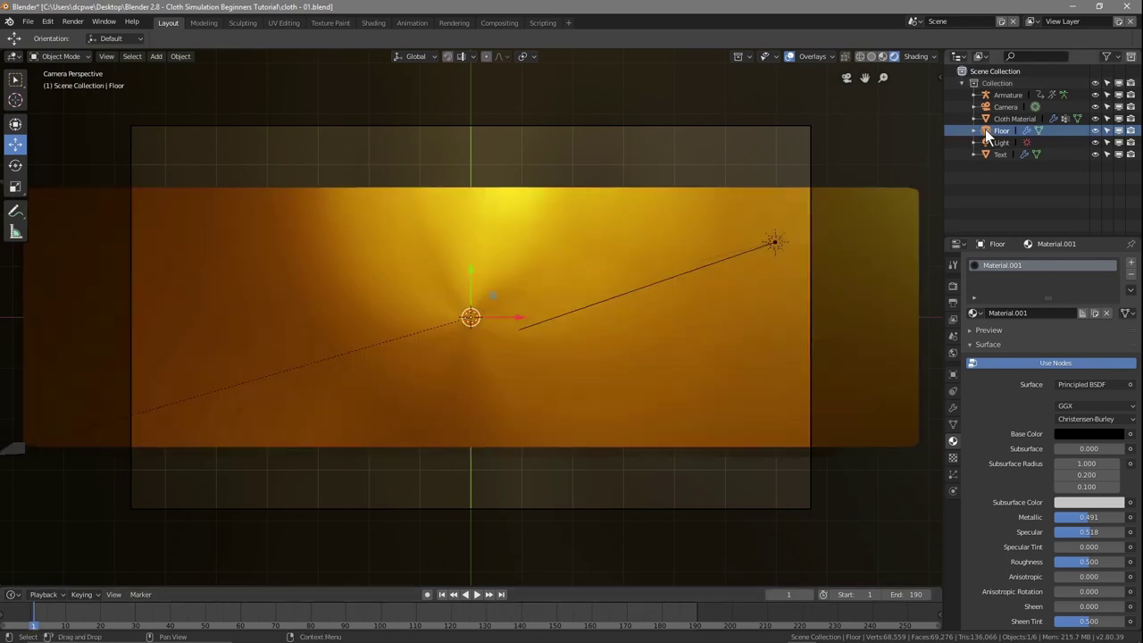
click(998, 156)
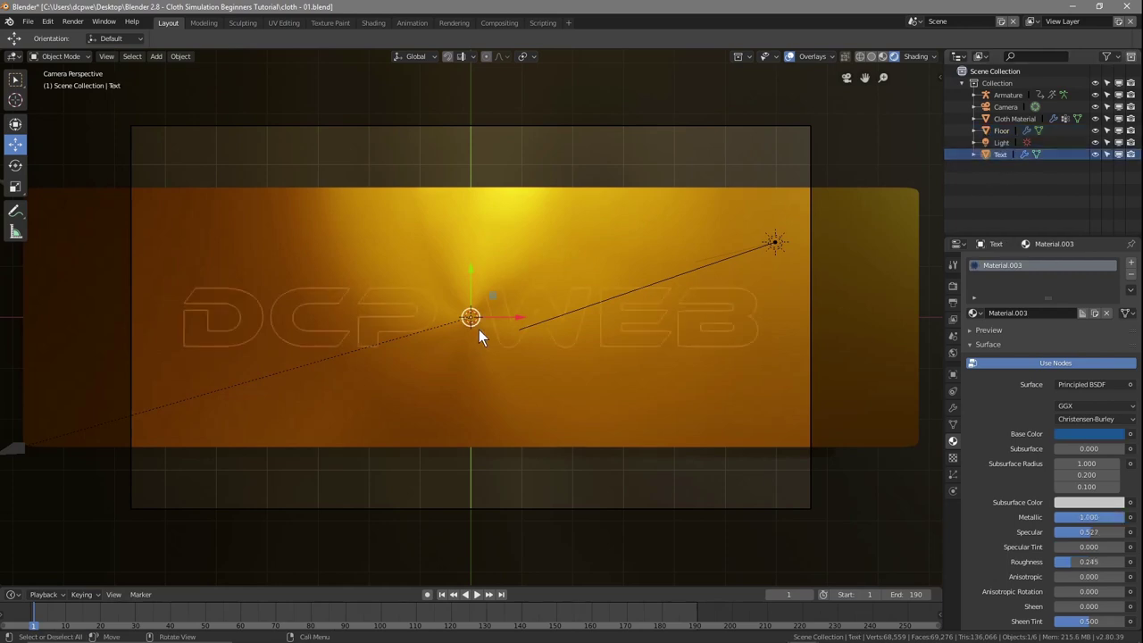
key(i)
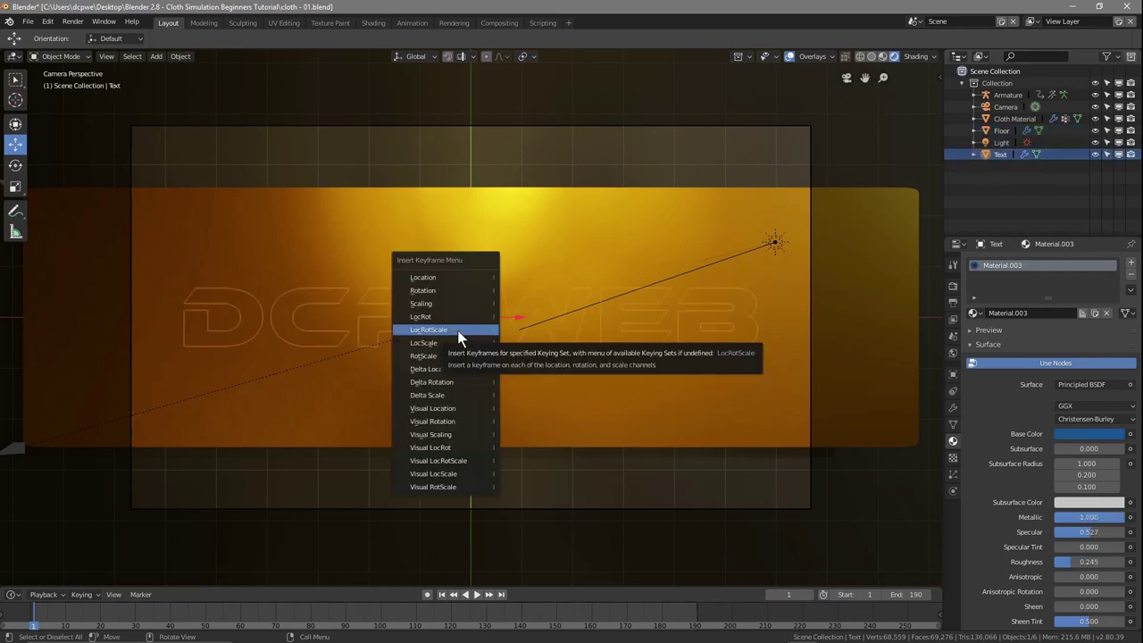
click(480, 333)
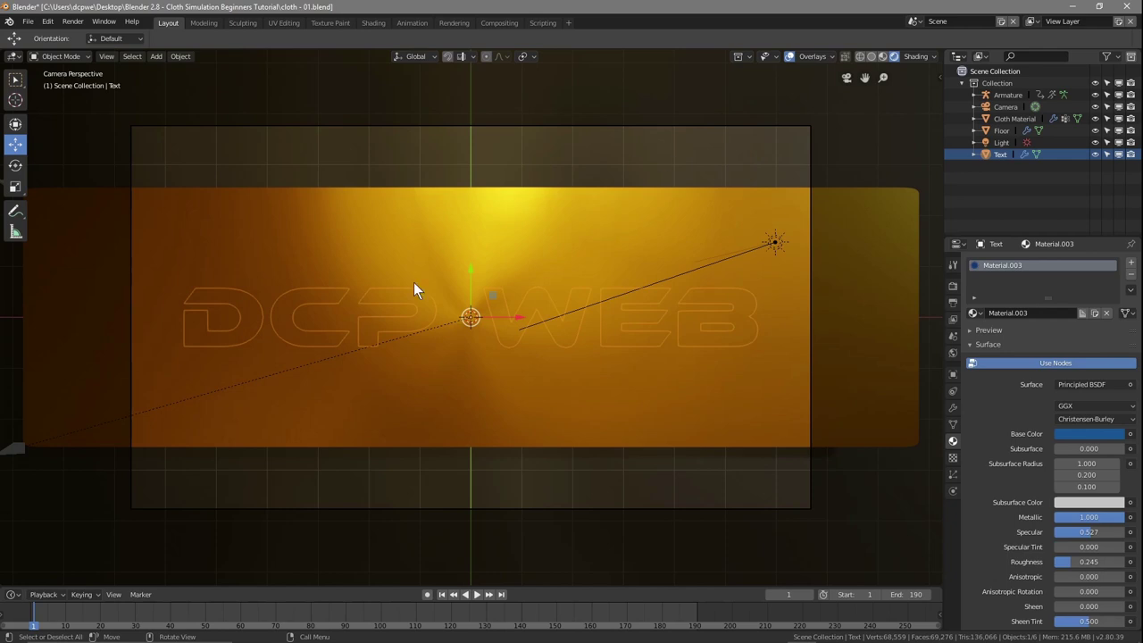
- Insert LocRotScale keyframes for the camera at frames 1 and 140
click(986, 108)
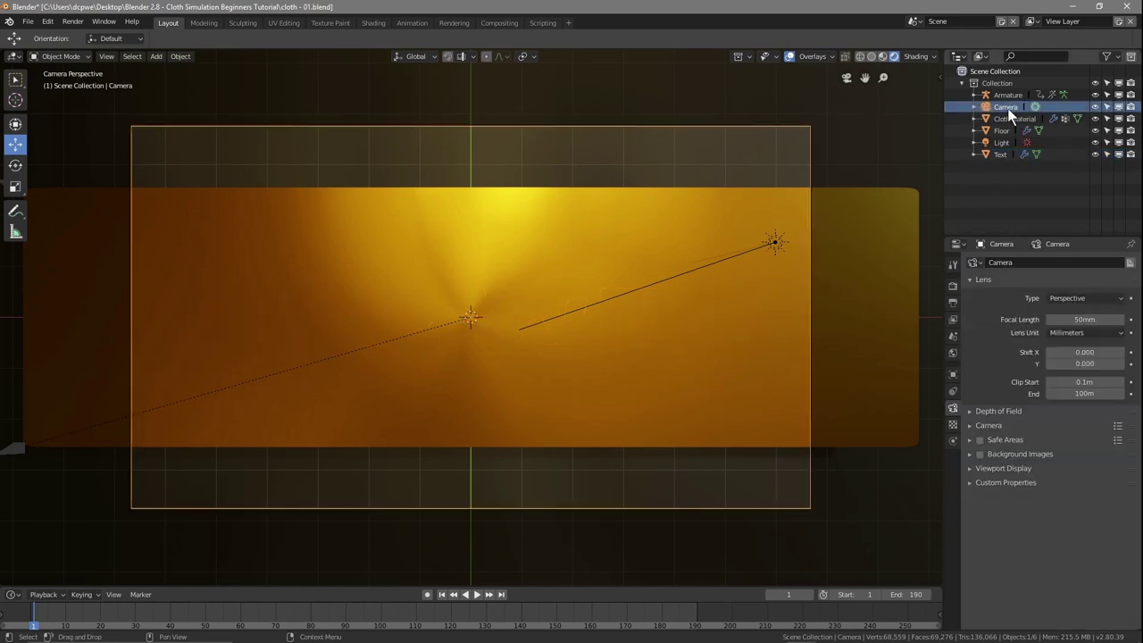
key(i)
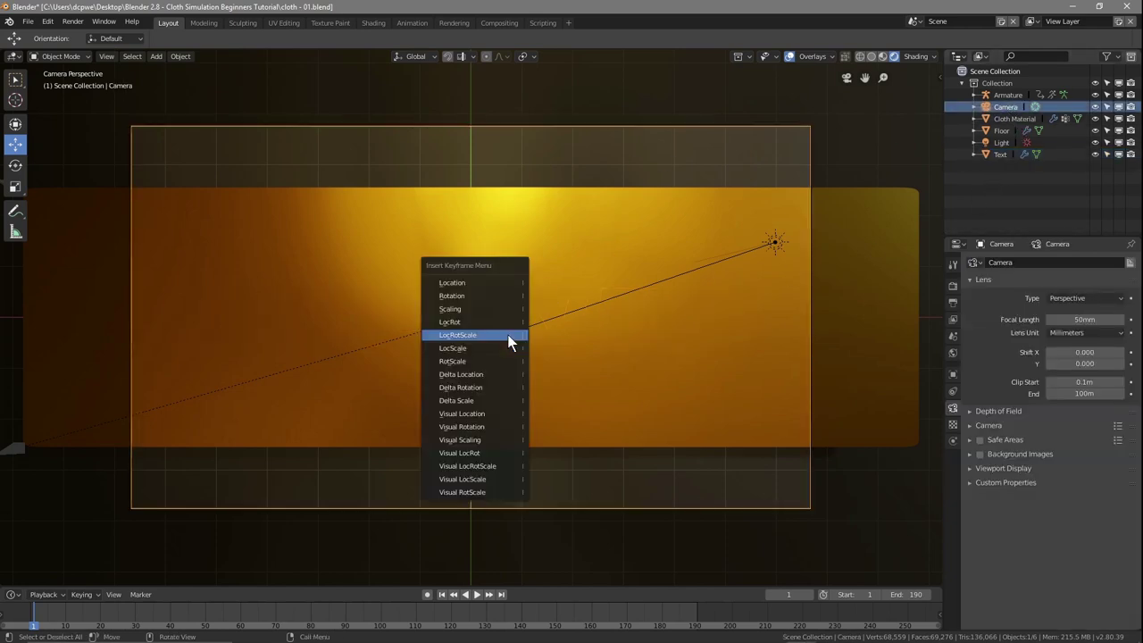
click(461, 336)
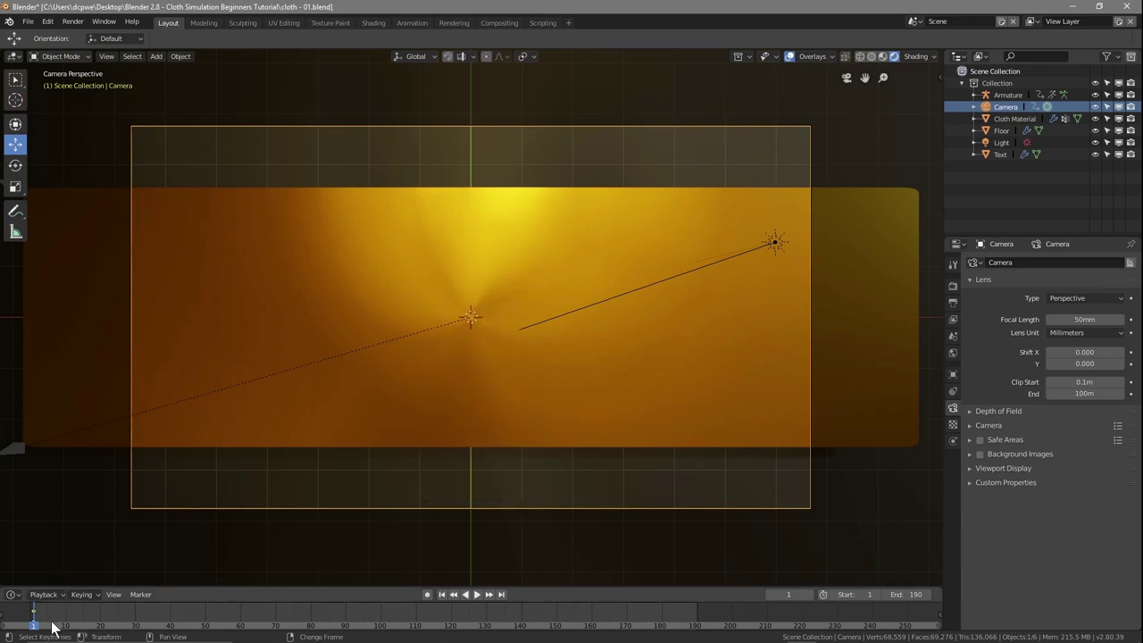
drag(34, 623, 519, 614)
key(i)
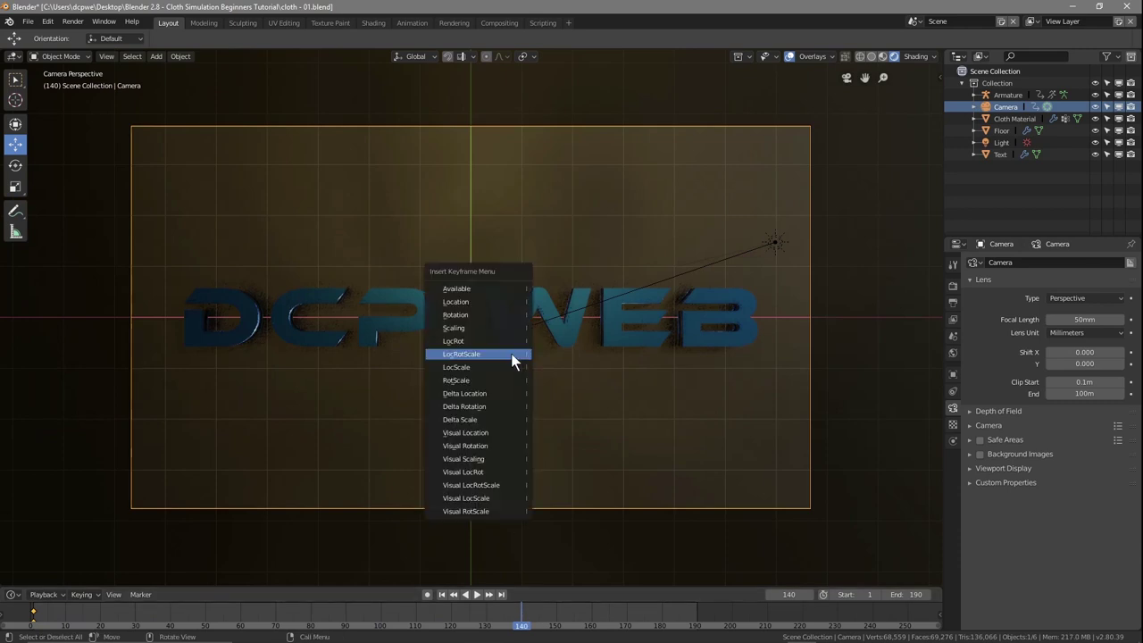
click(480, 355)
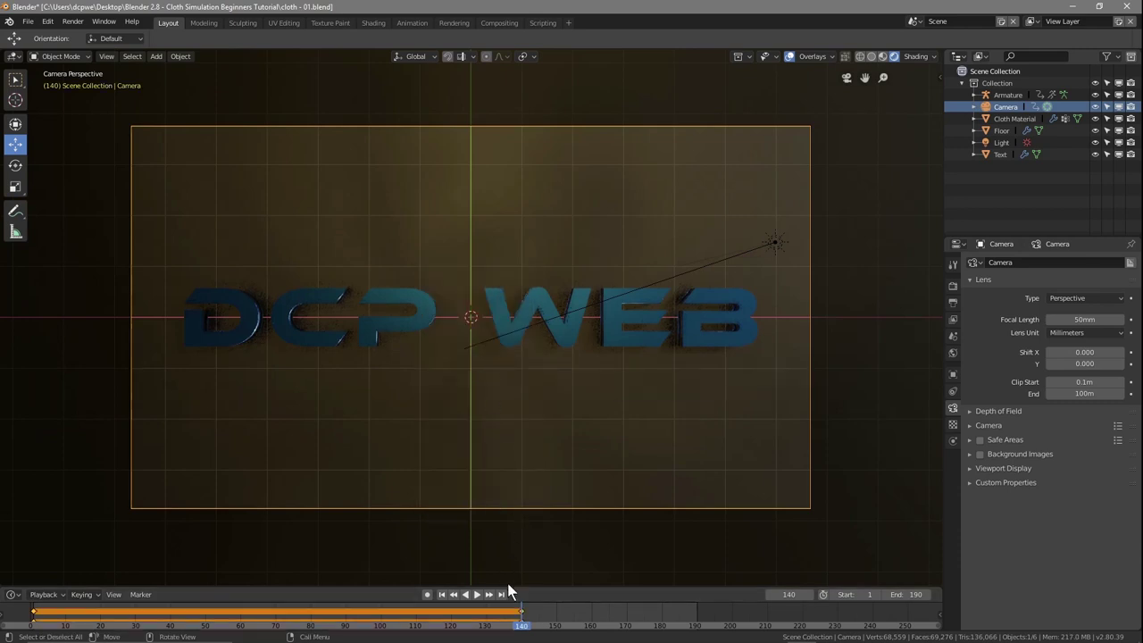
- At frame 185, lock the camera to the view and tilt it to about 27° on X, keeping the text centred
key(space)
drag(596, 634, 681, 619)
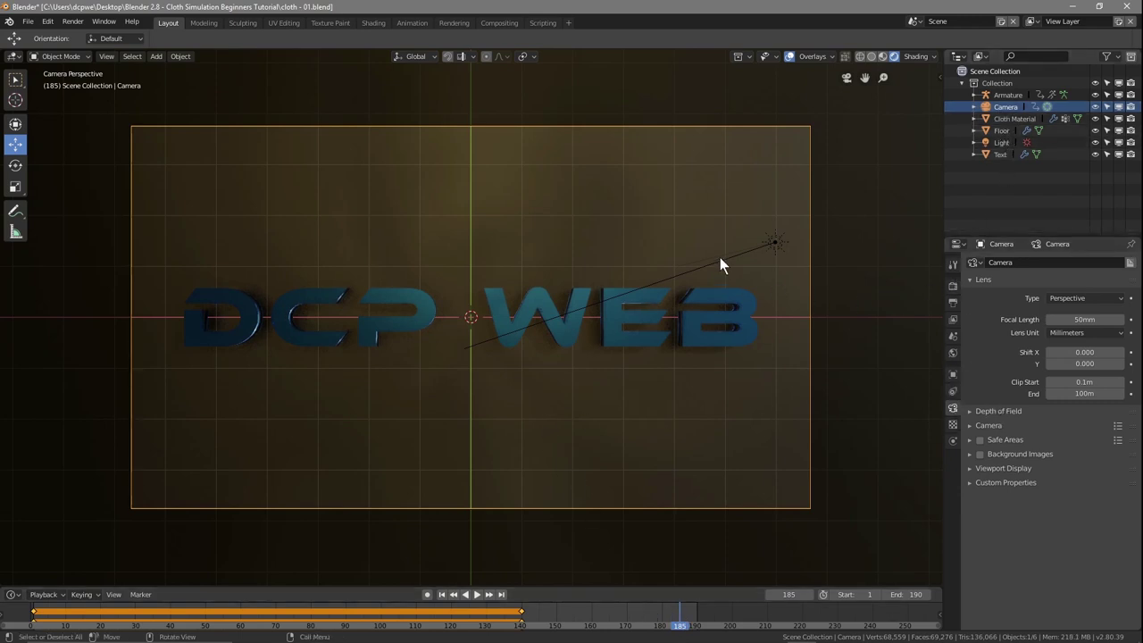
key(n)
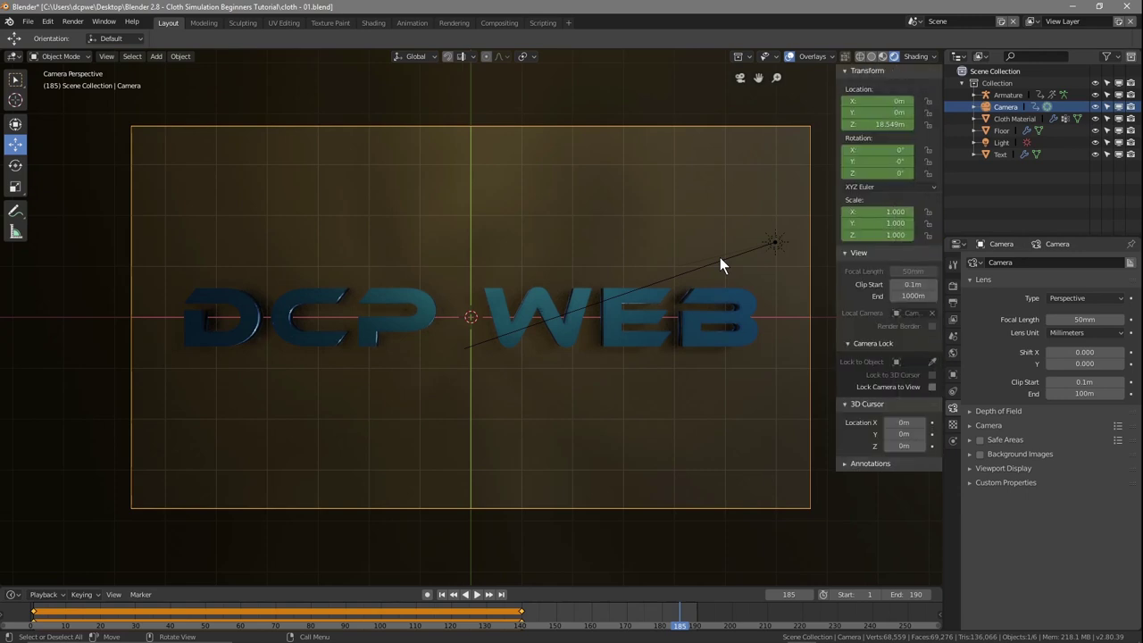
click(931, 387)
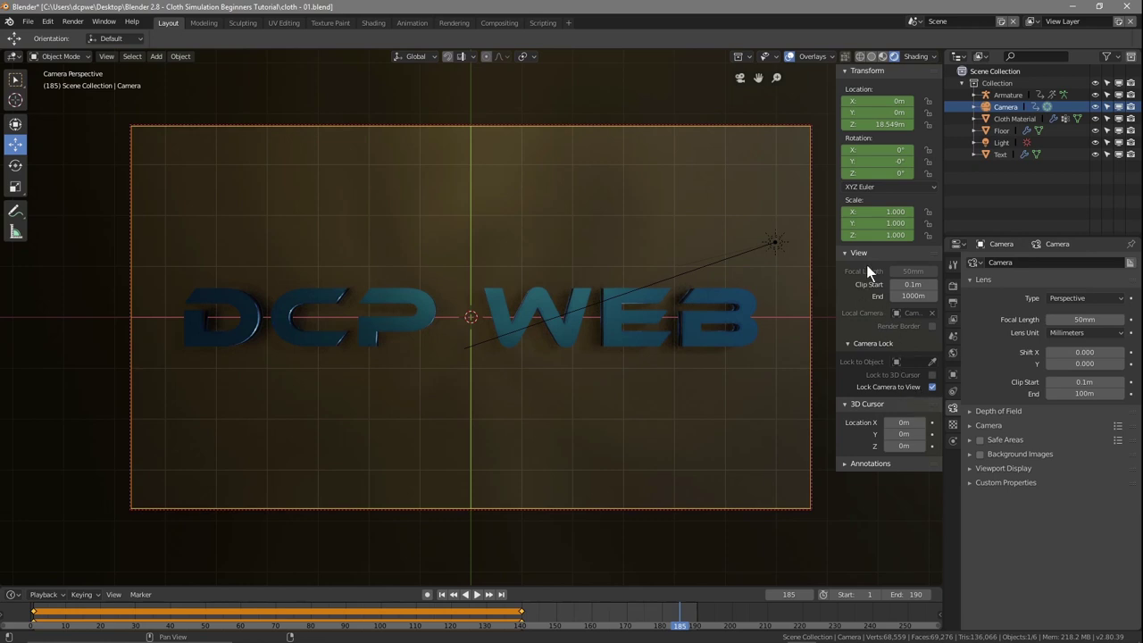
middle_drag(478, 375, 477, 330)
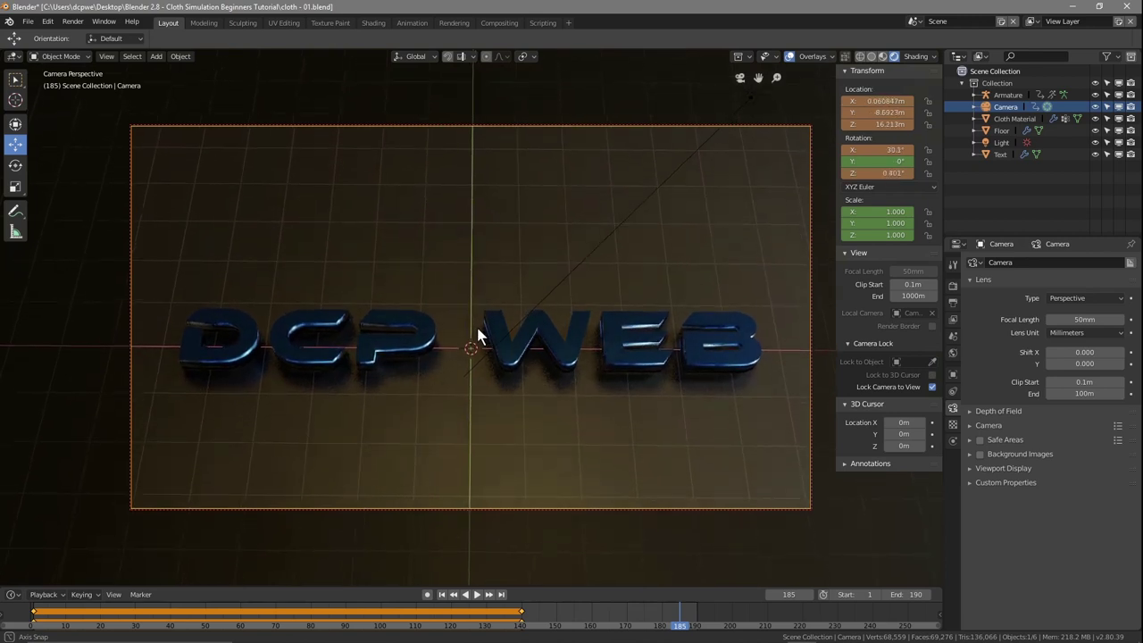
mouse_move(485, 387)
middle_down()
mouse_move(489, 356)
mouse_move(482, 377)
middle_up()
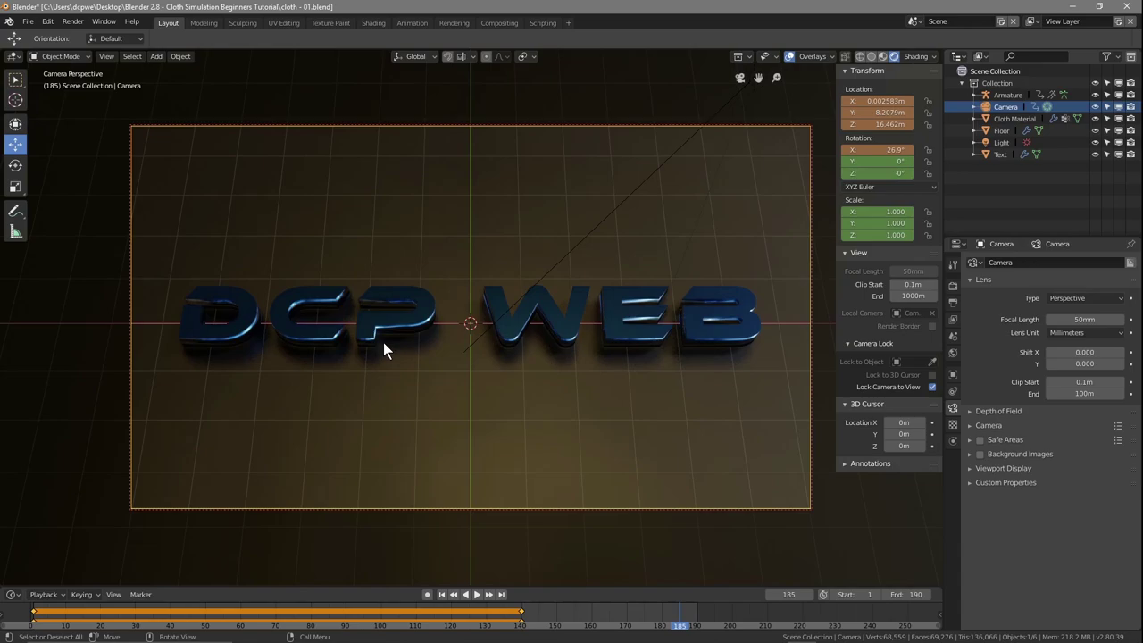
- Test-render frame 185, and key the camera's LocRotScale there with auto keying enabled
key(F12)
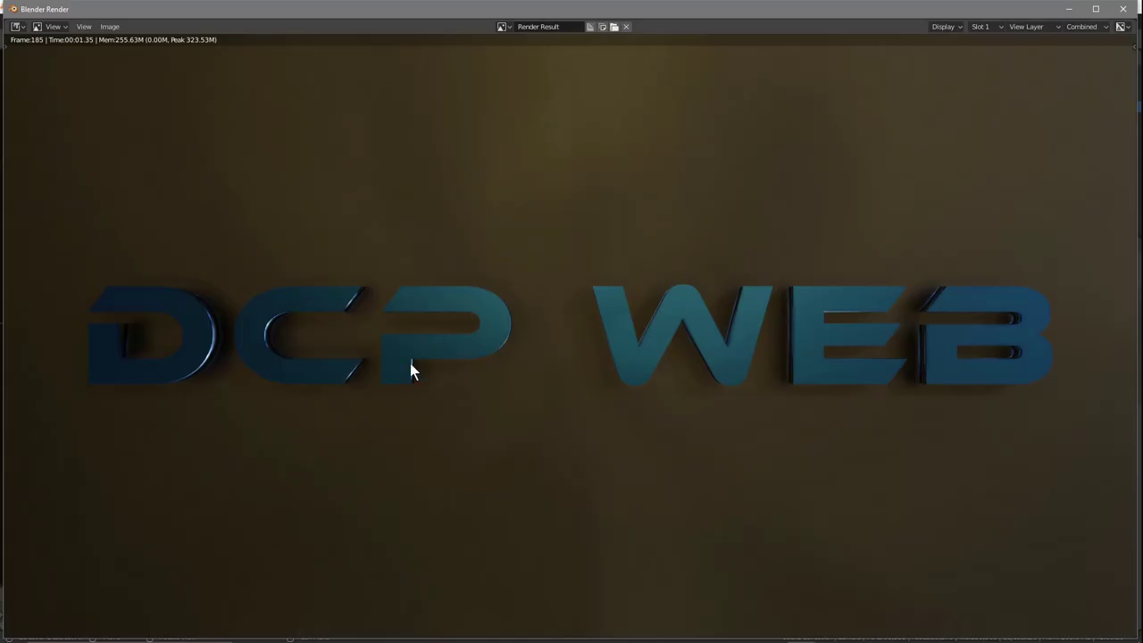
click(1122, 9)
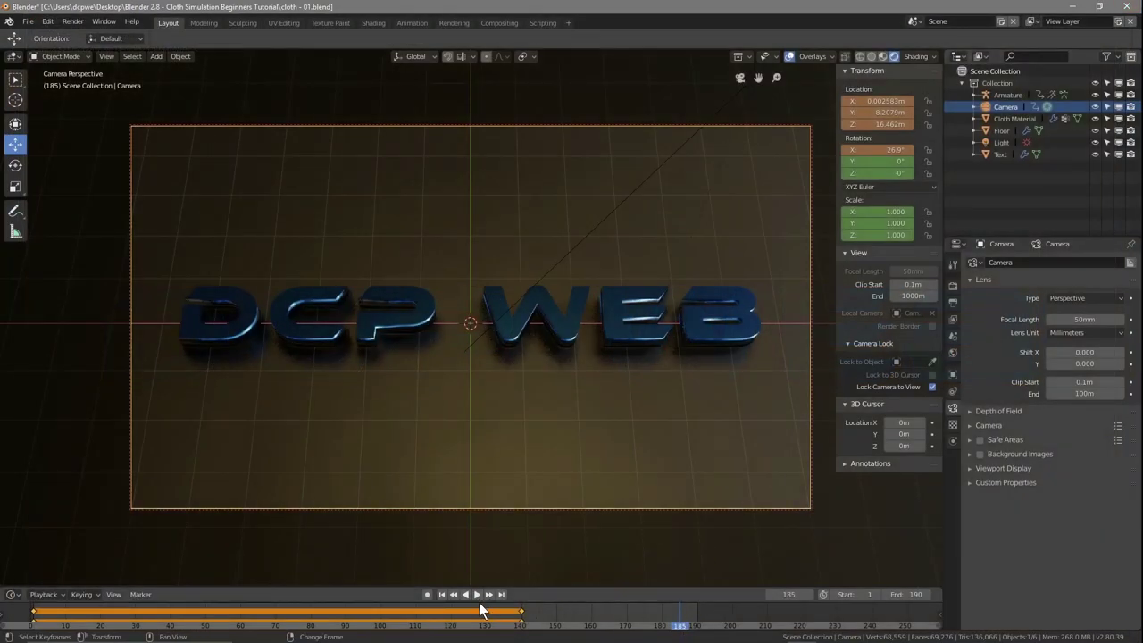
click(426, 595)
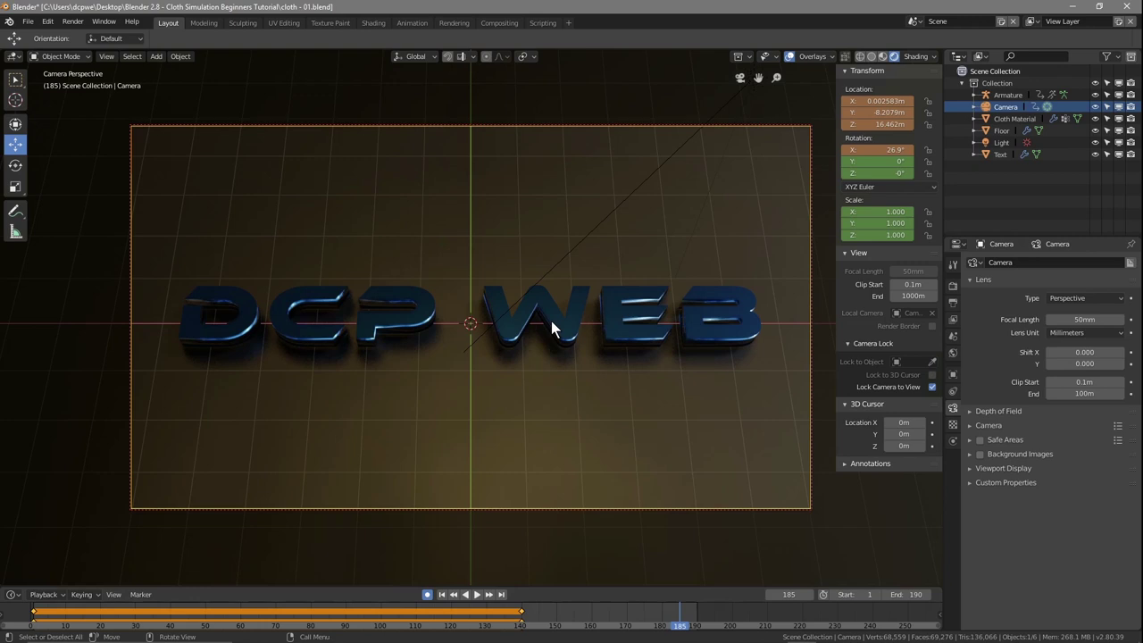
key(i)
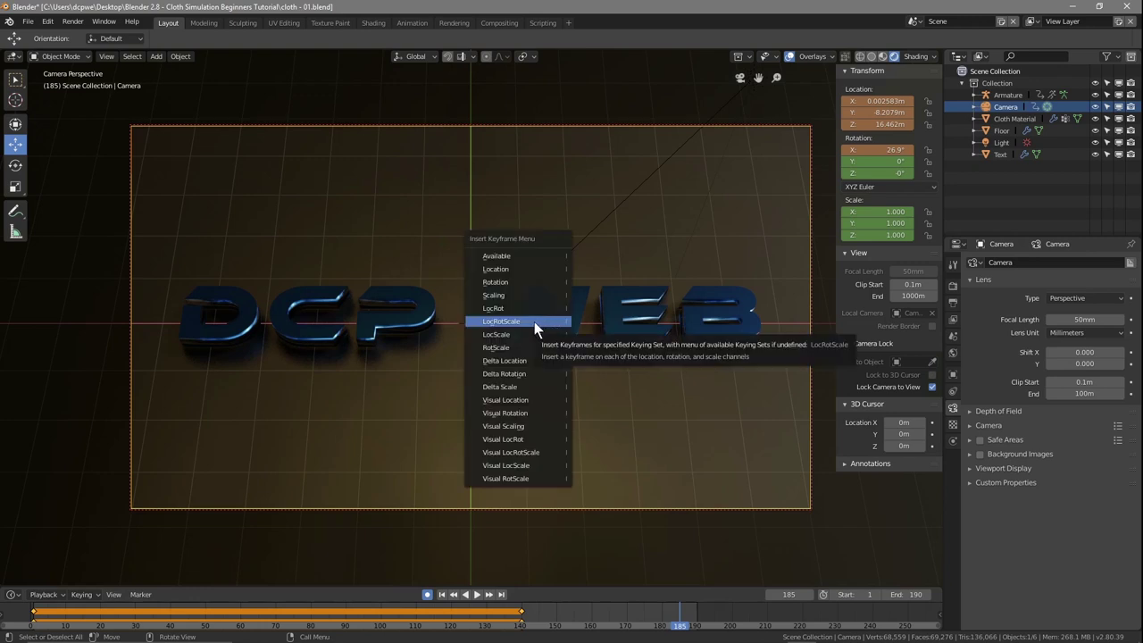
click(534, 322)
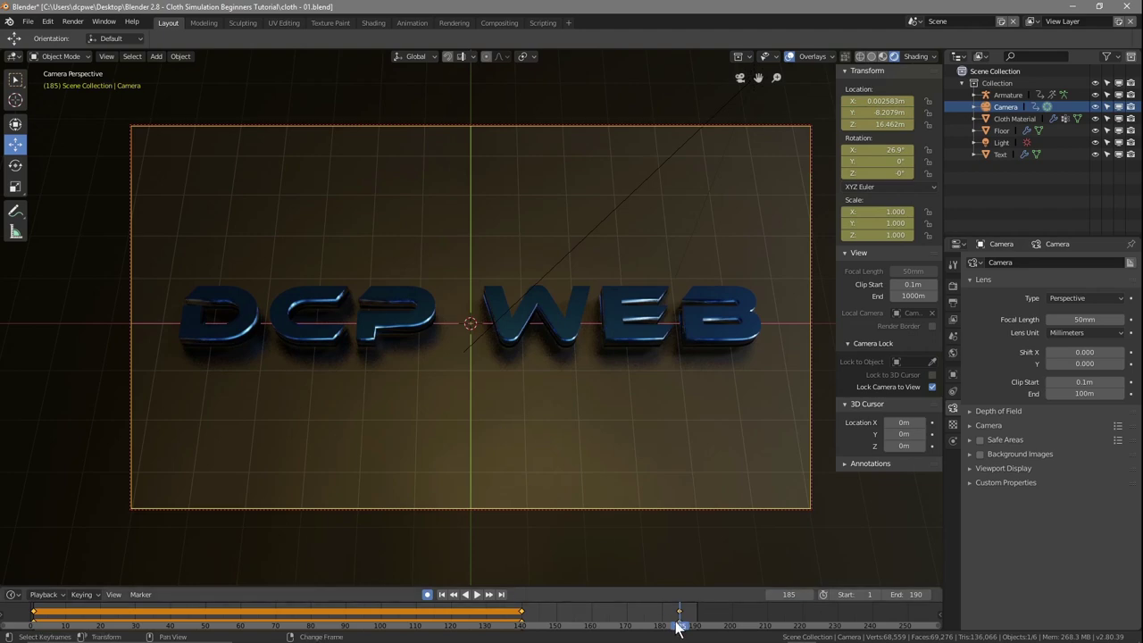
- Play back the camera move up to frame 185 and save the blend file
drag(679, 626, 588, 625)
key(space)
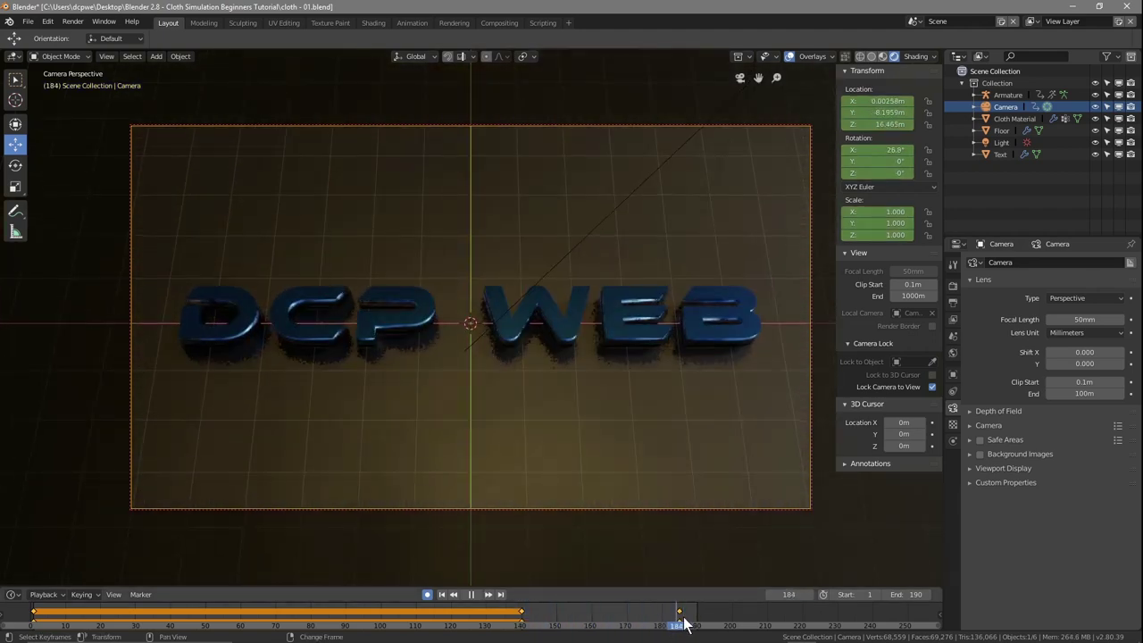
mouse_move(683, 624)
mouse_down()
mouse_move(549, 622)
mouse_move(651, 628)
mouse_move(681, 616)
mouse_up()
key(space)
click(28, 22)
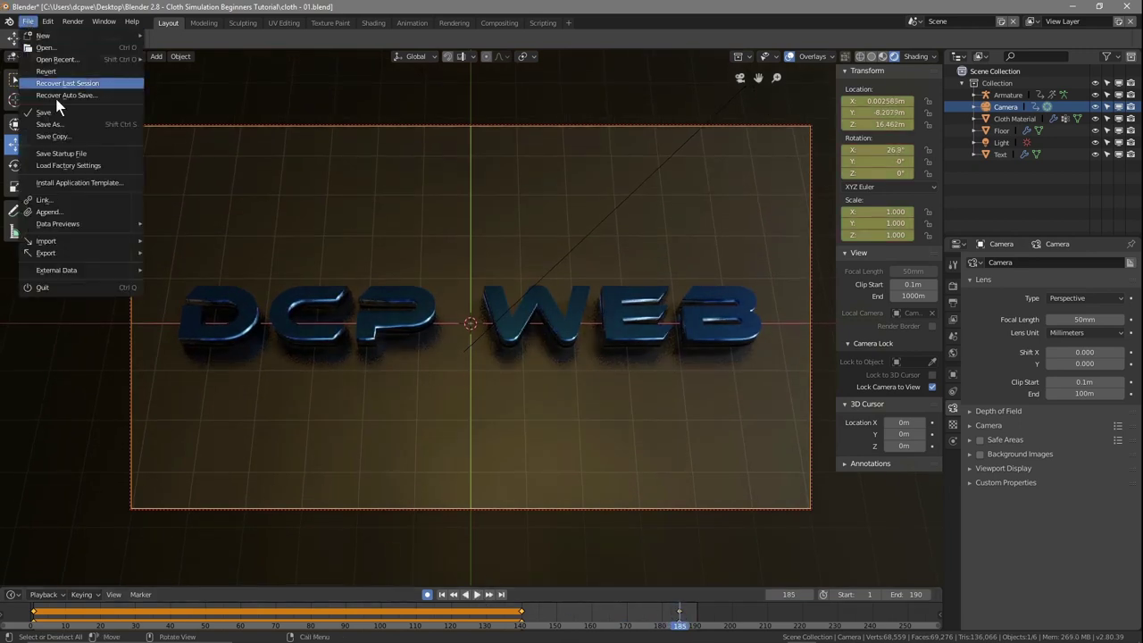
click(58, 117)
- Turn off auto keying and Lock Camera to View while playing the animation from frame 1
click(427, 594)
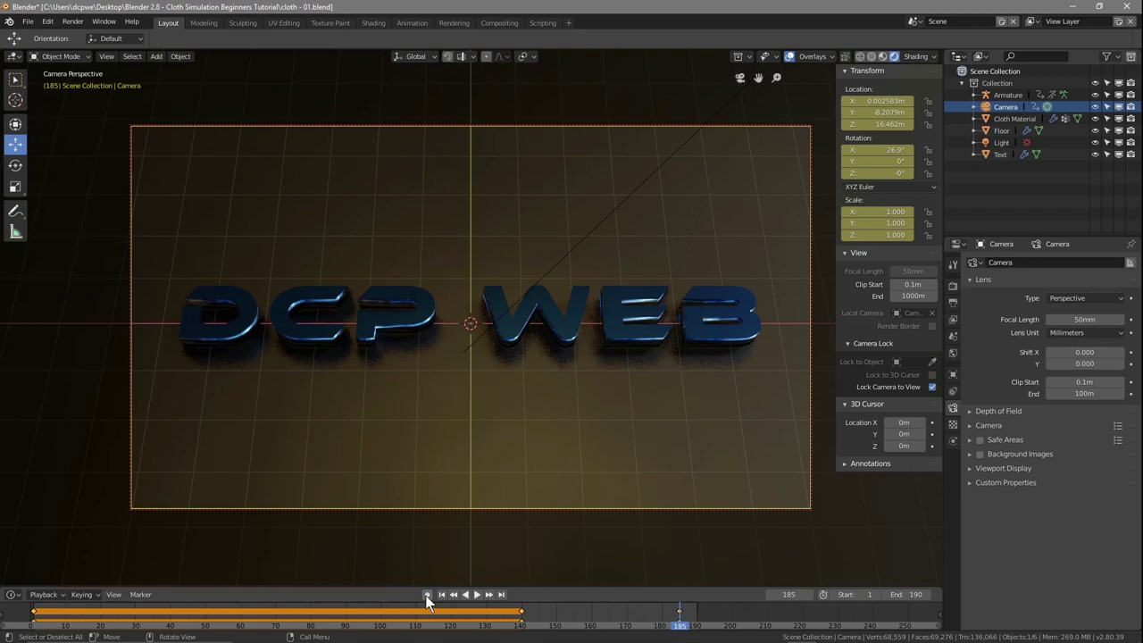
click(441, 594)
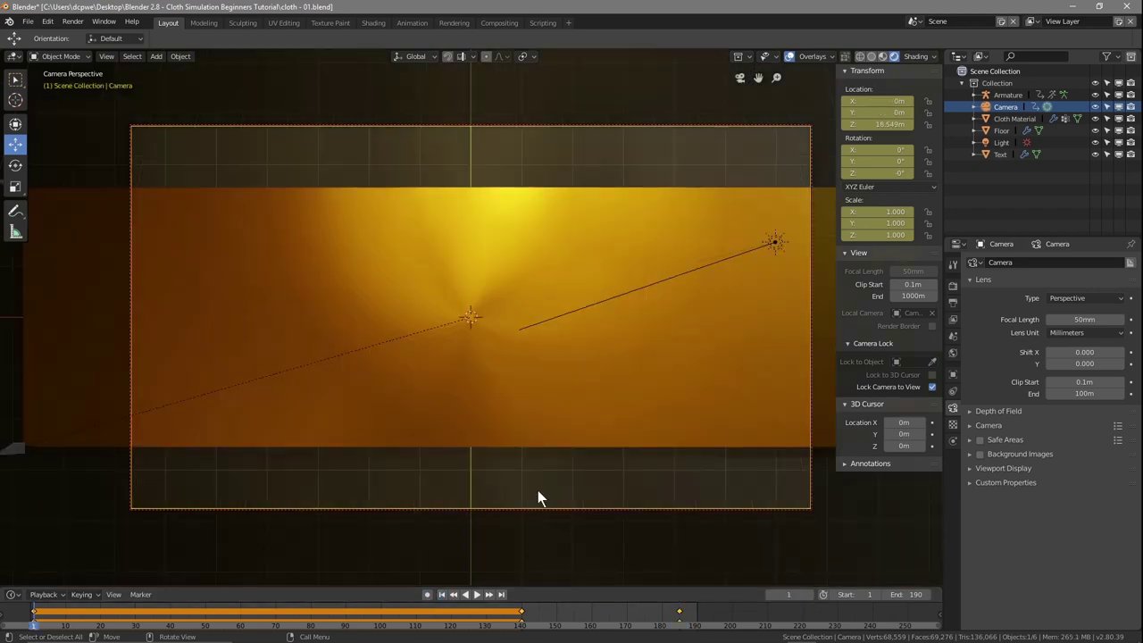
click(477, 594)
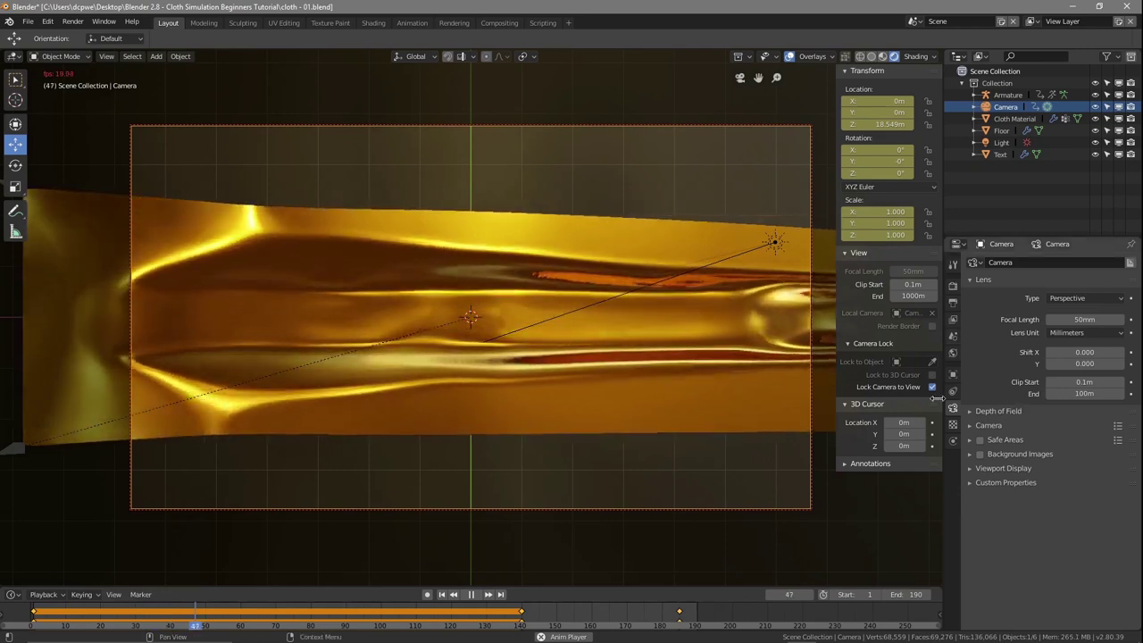
click(931, 386)
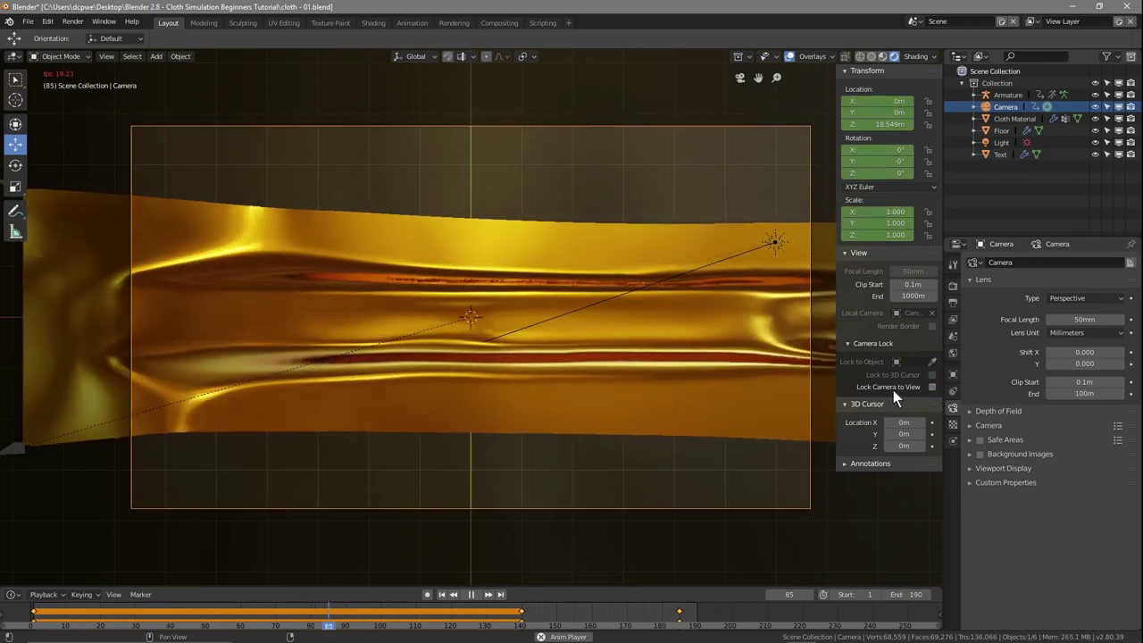
key(n)
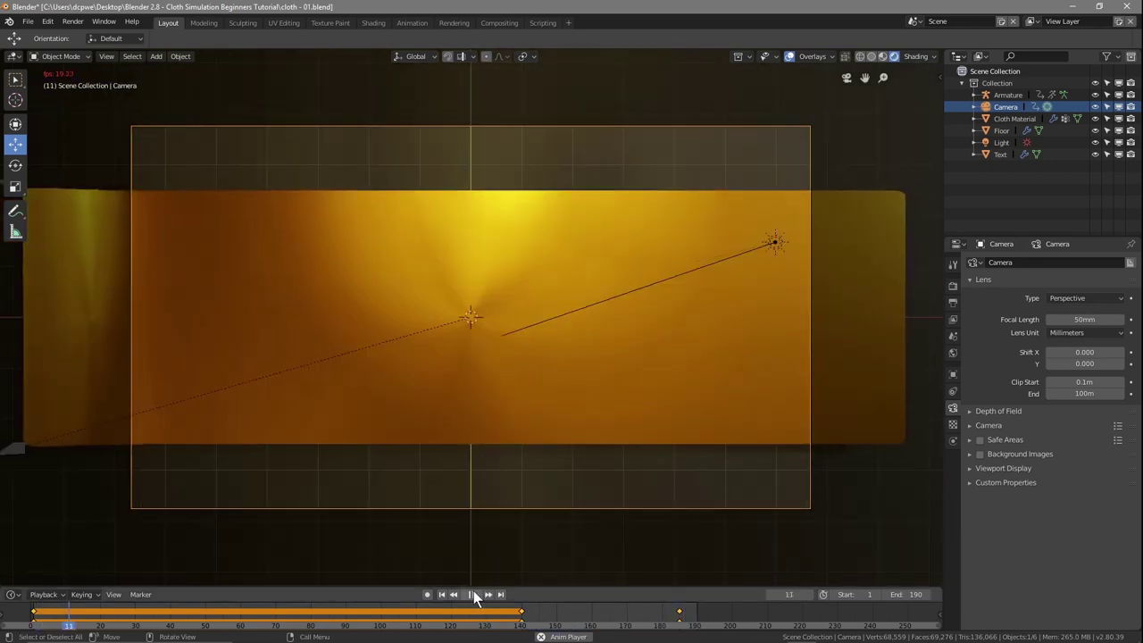
click(472, 594)
- Test-render the last frame, 190, and save the blend file
drag(684, 616, 698, 623)
key(F12)
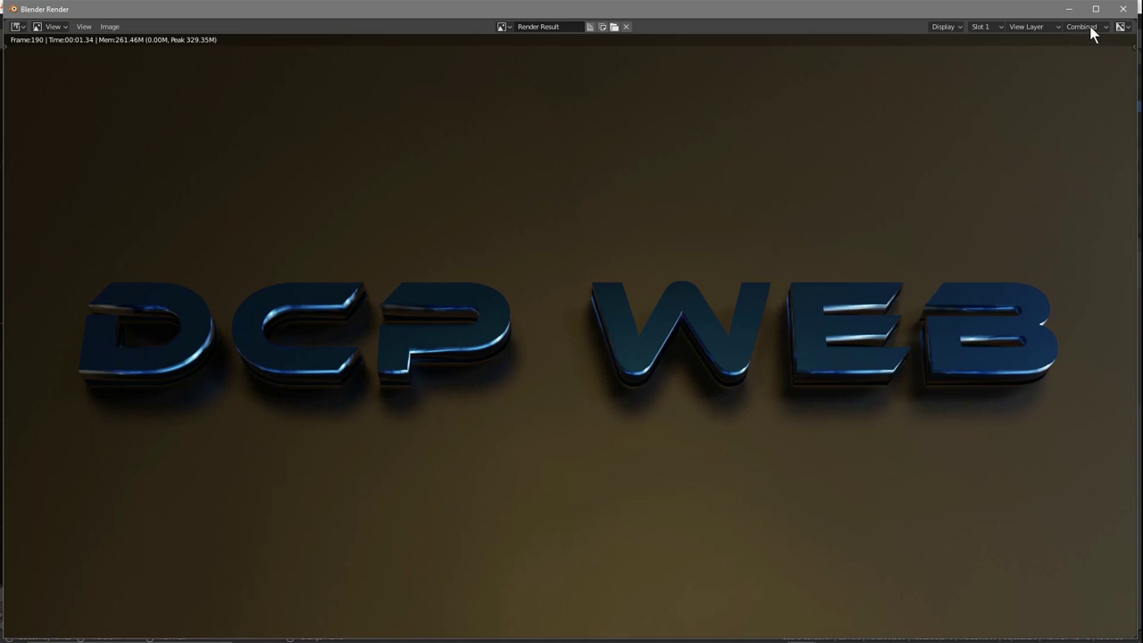
click(1123, 8)
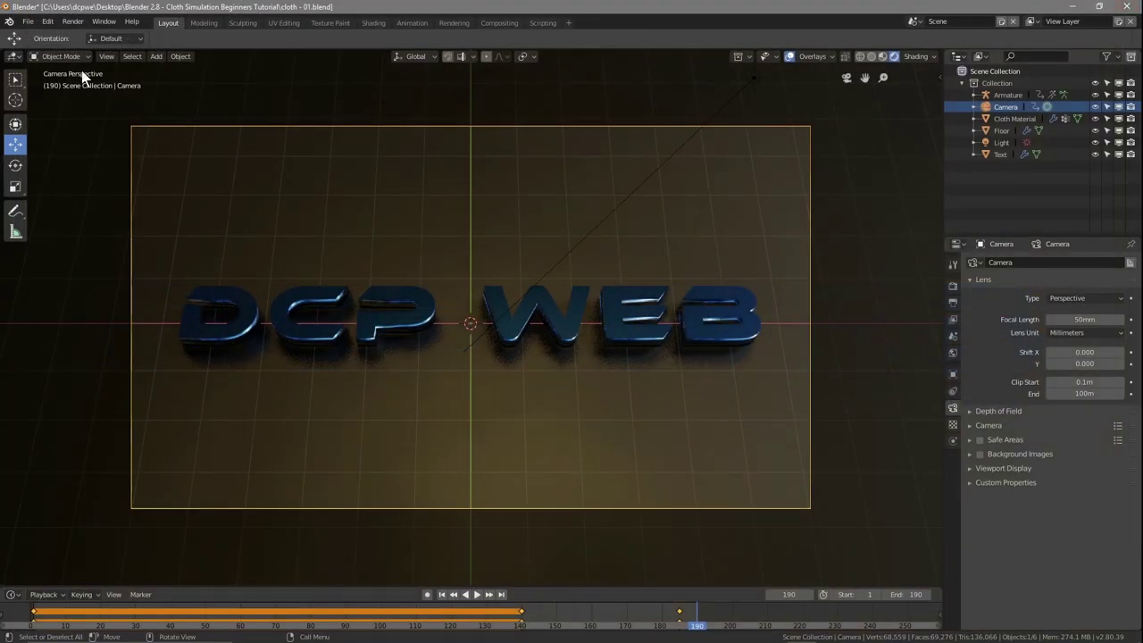
click(27, 21)
click(62, 113)
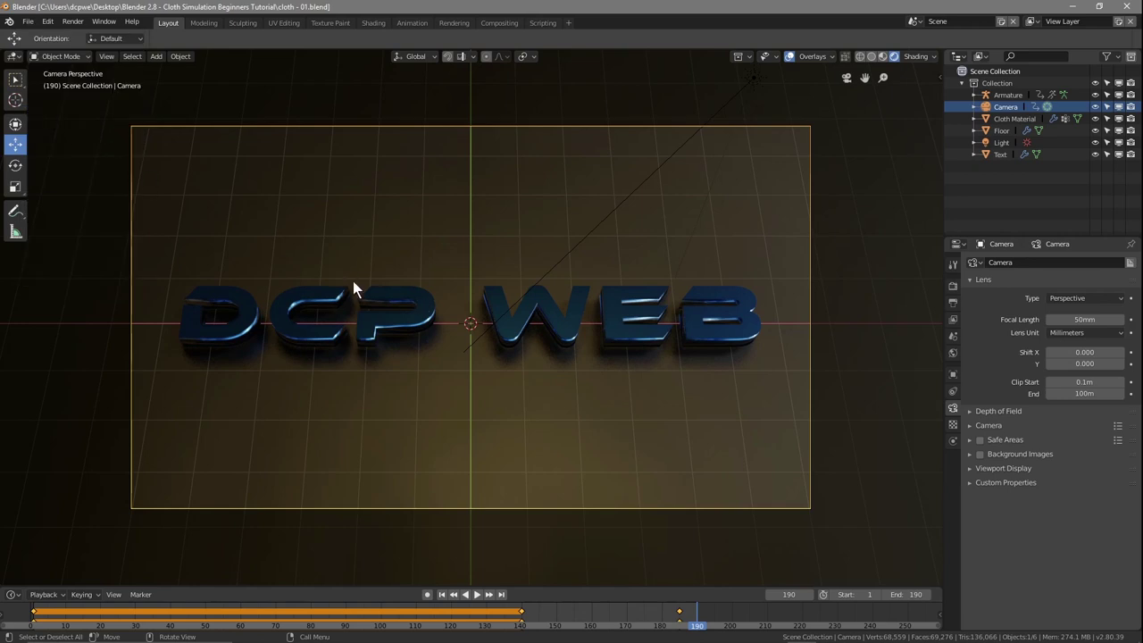
- Return to frame 1 and set the render output file format to AVI JPEG
click(441, 594)
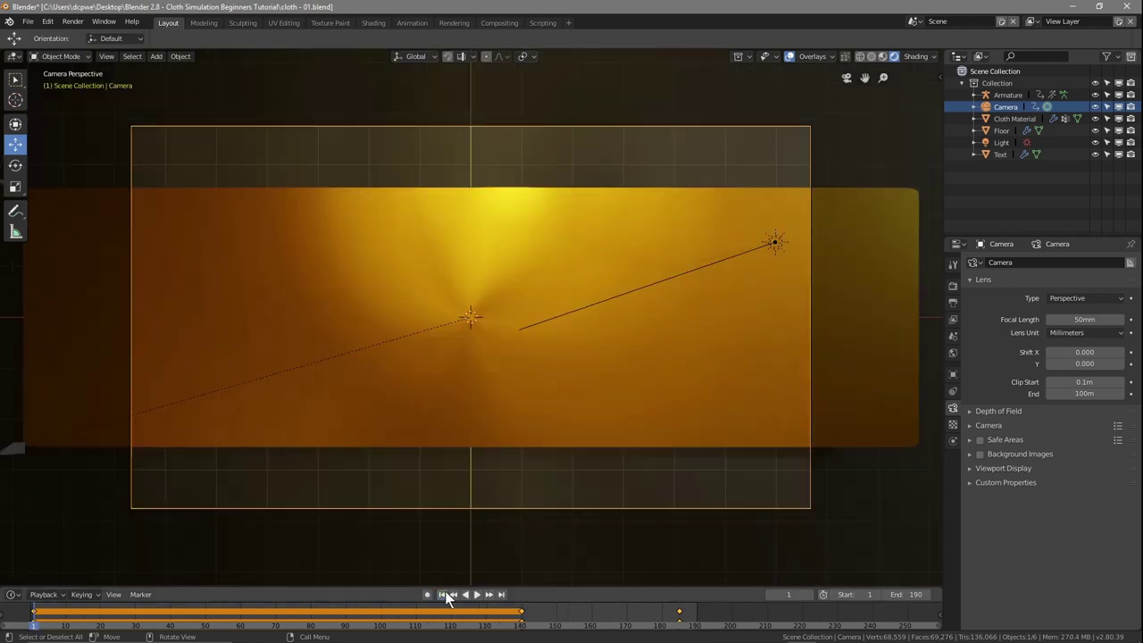
click(952, 303)
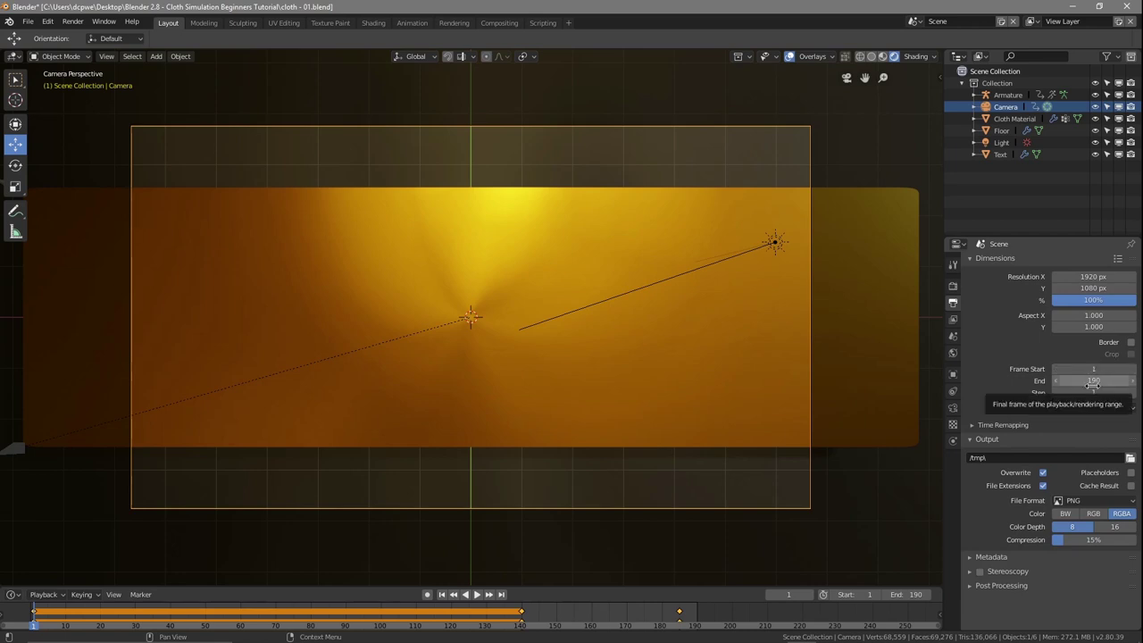
click(1115, 527)
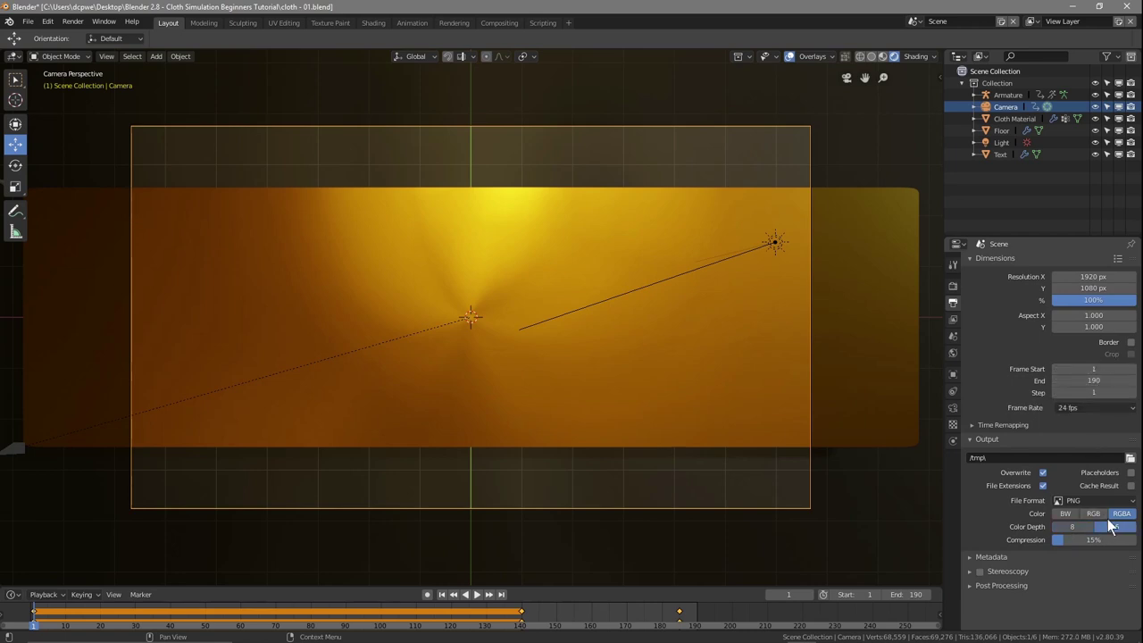
click(1112, 503)
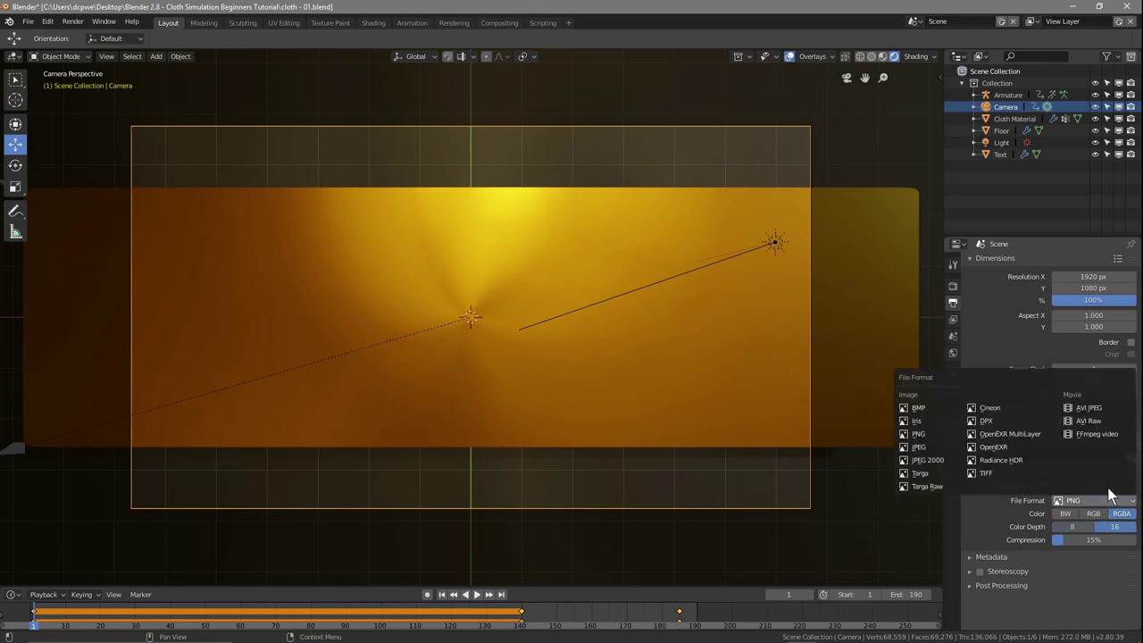
click(1094, 408)
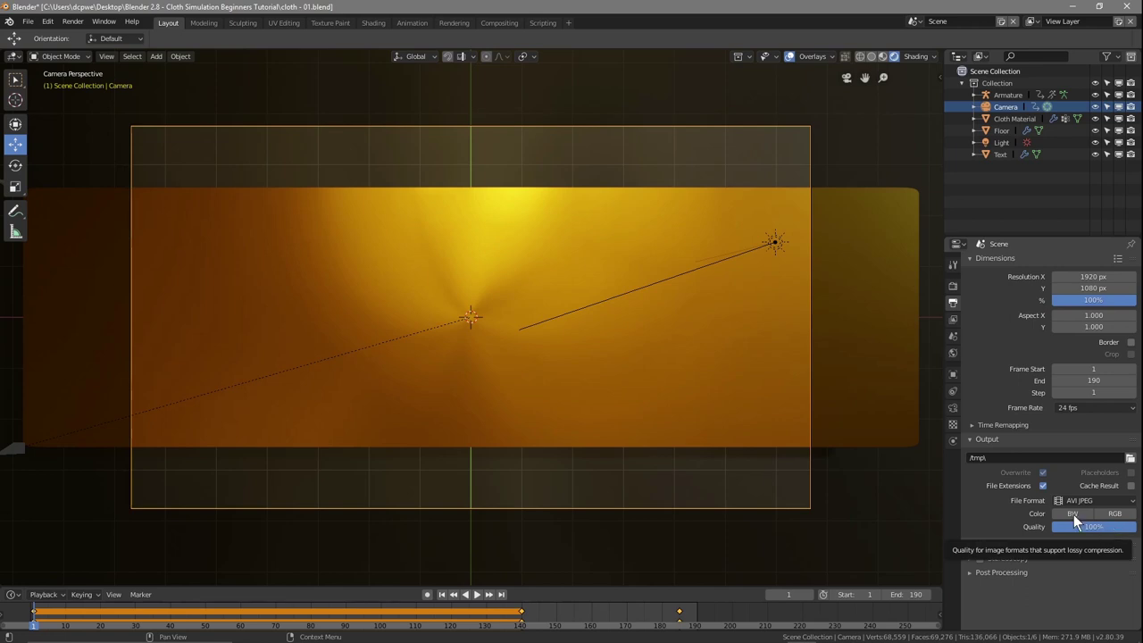
- Set the render output path to the Blender 2.8 - Cloth Simulation Beginners Tutorial folder on the Desktop
click(1131, 458)
click(48, 188)
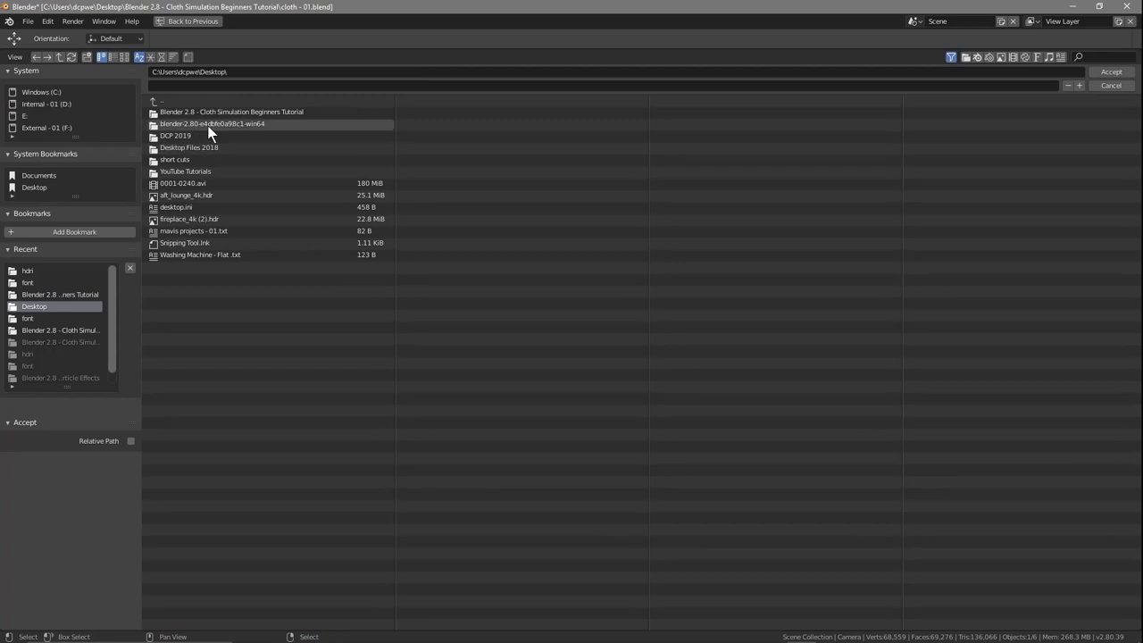
click(209, 114)
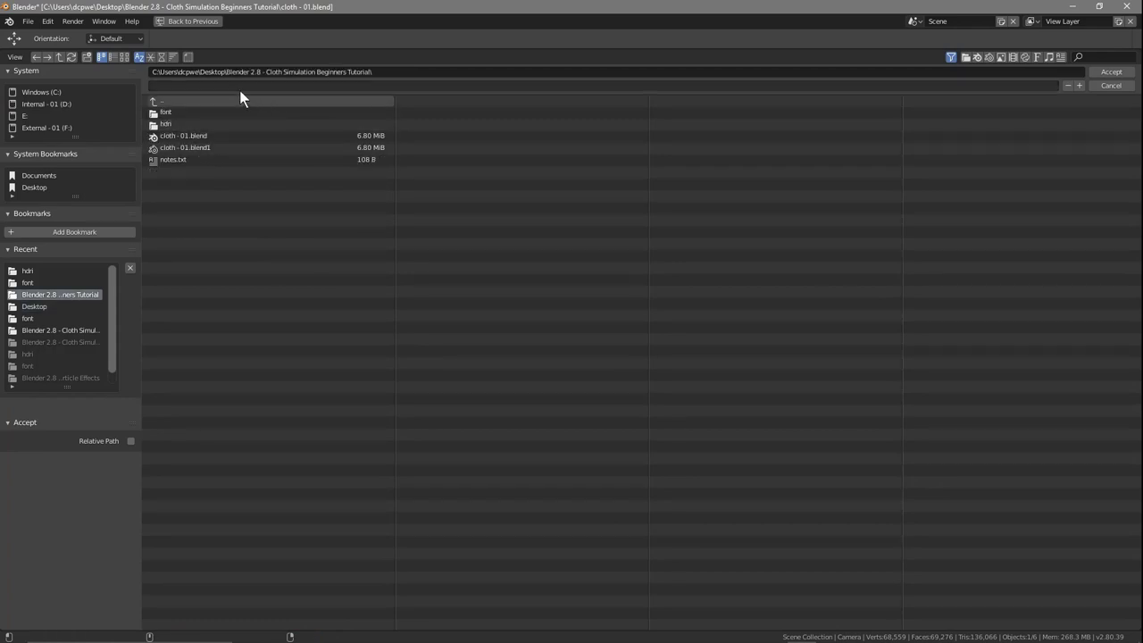
click(1111, 72)
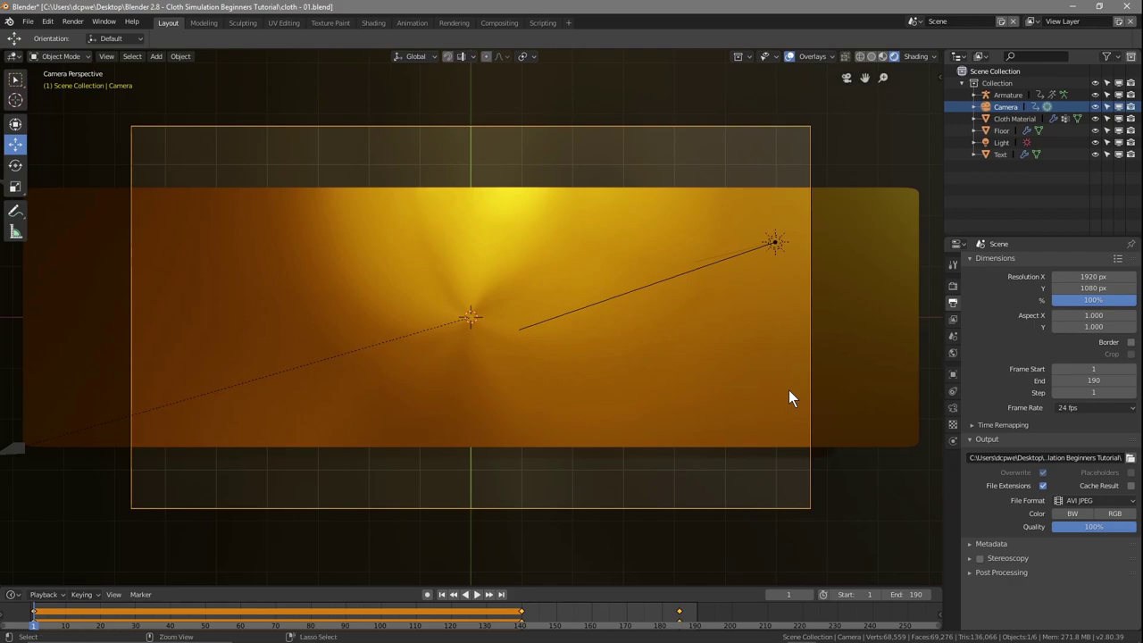
- Render the full animation from frame 1 to 190 and save the blend file
key(ctrl+F12)
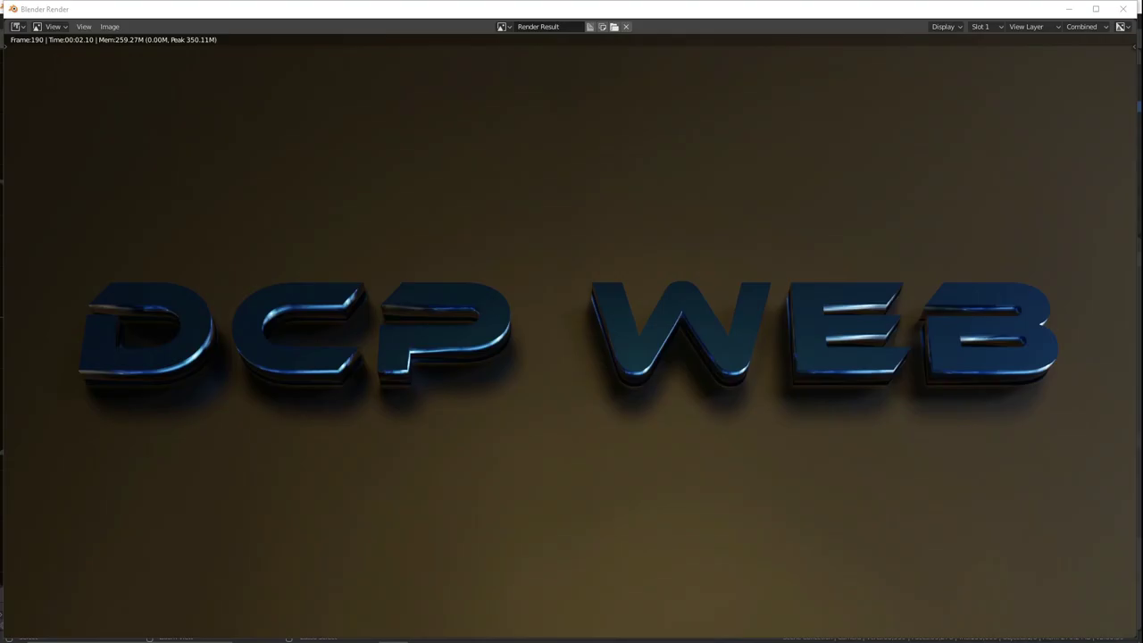
click(1122, 9)
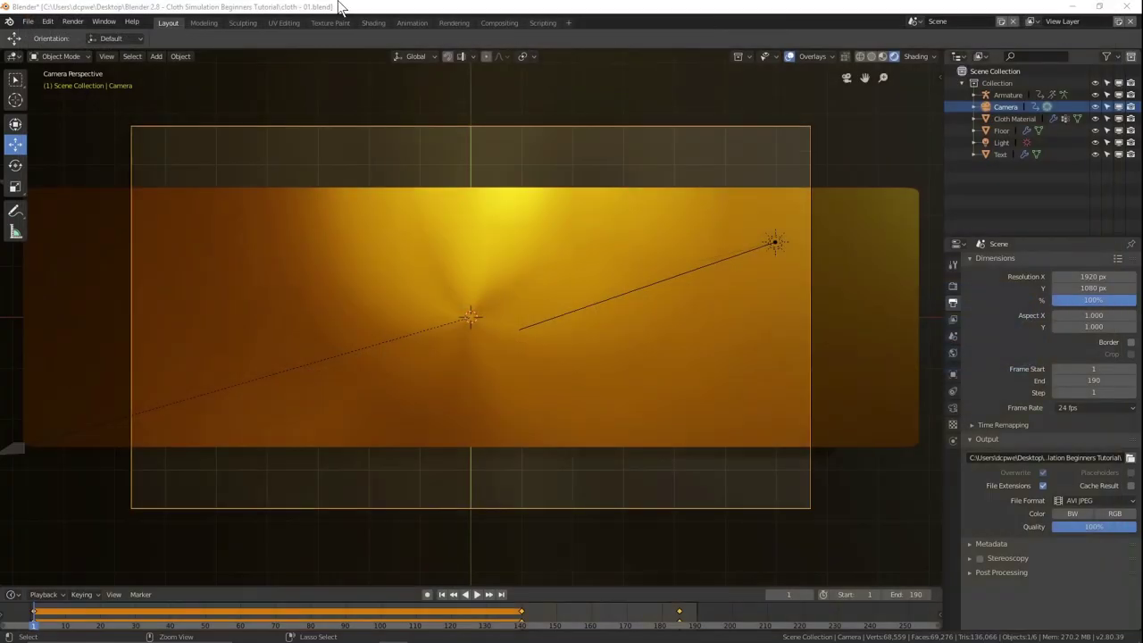
click(28, 22)
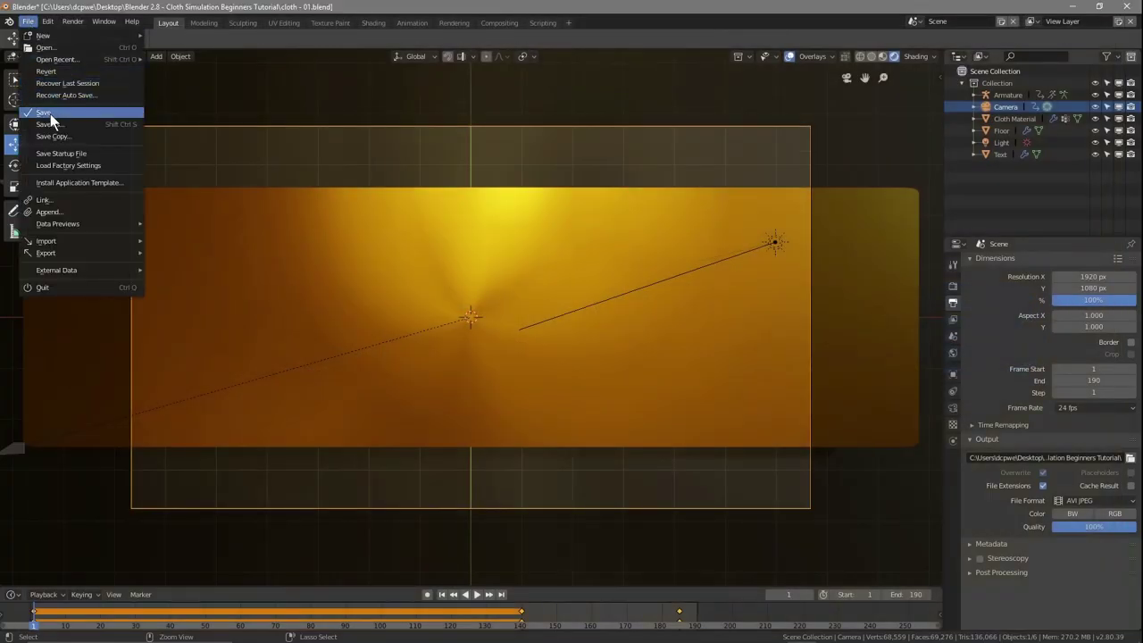
click(50, 113)
- Close Blender and open the Blender 2.8 - Cloth Simulation Beginners Tutorial folder from the desktop
click(1127, 7)
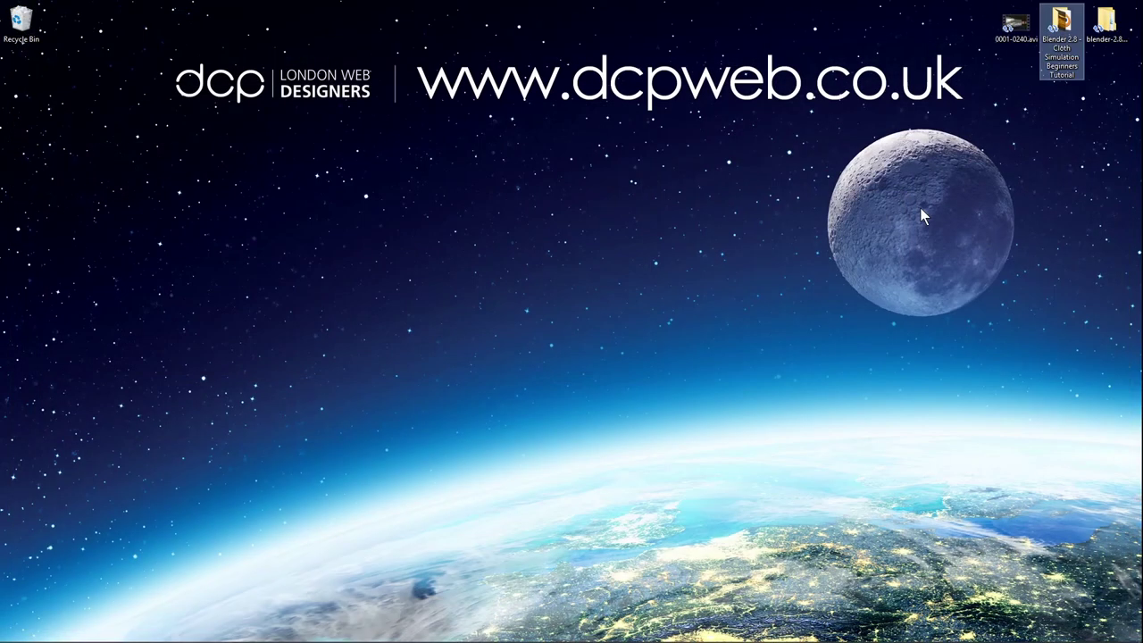
double_click(1061, 28)
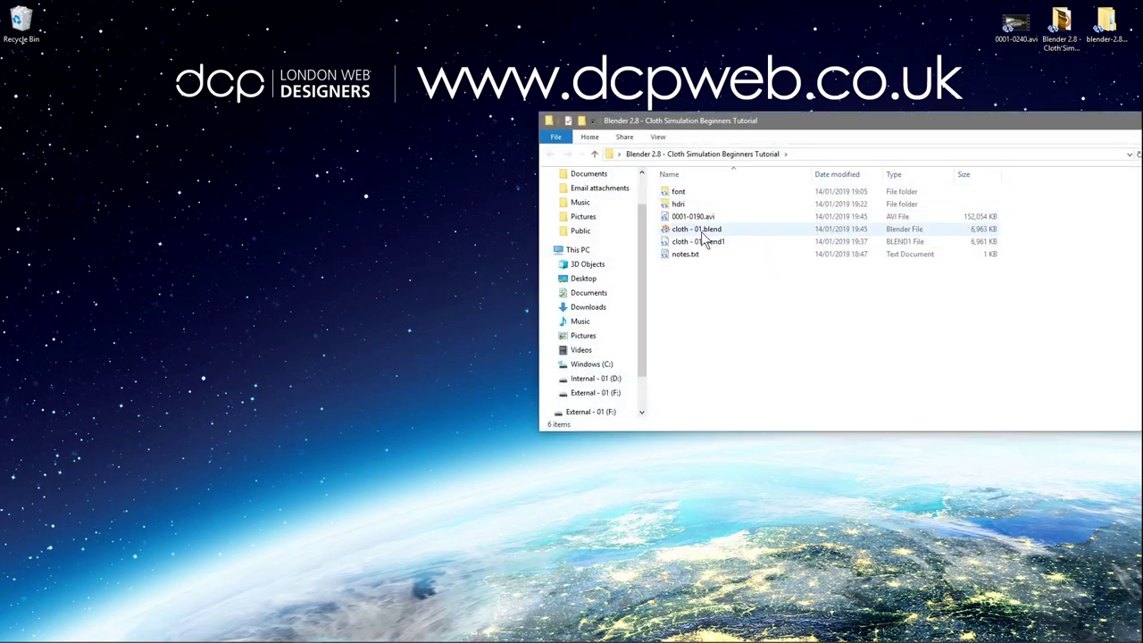